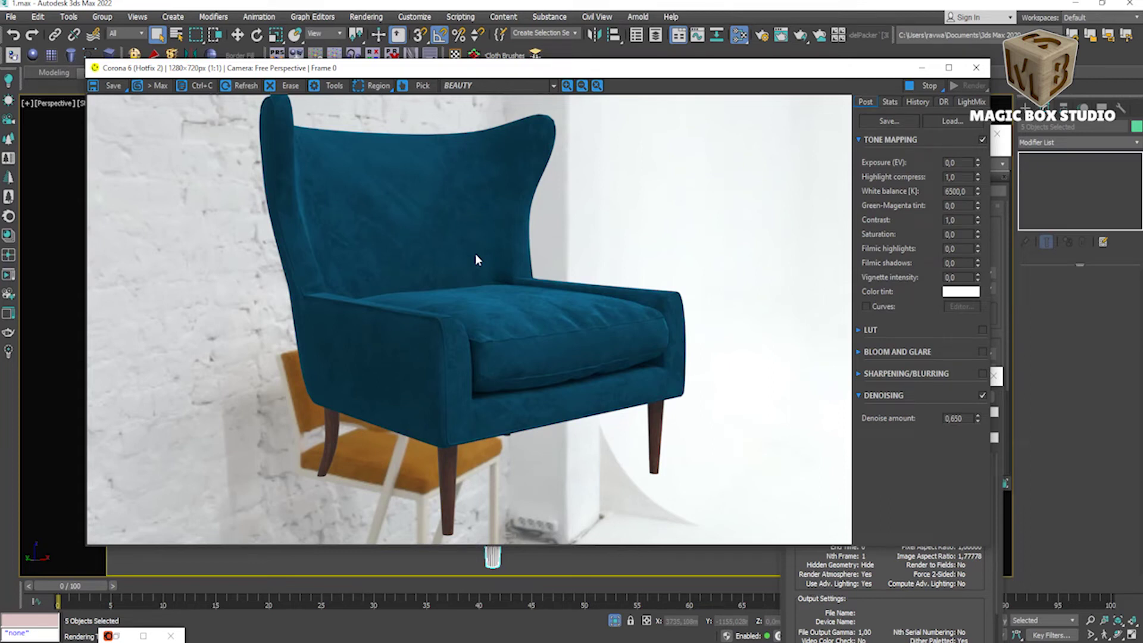
Step: Zoom in and out of the Corona render to inspect the blue velvet fabric
scroll(456, 354, up, 1)
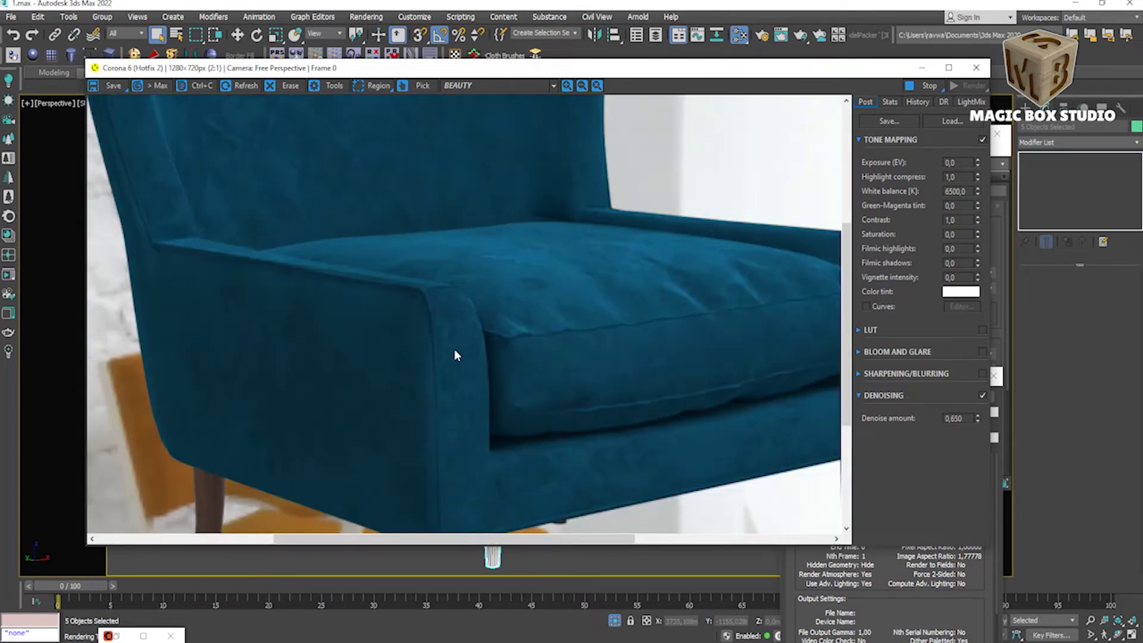
scroll(455, 356, down, 1)
scroll(685, 299, up, 1)
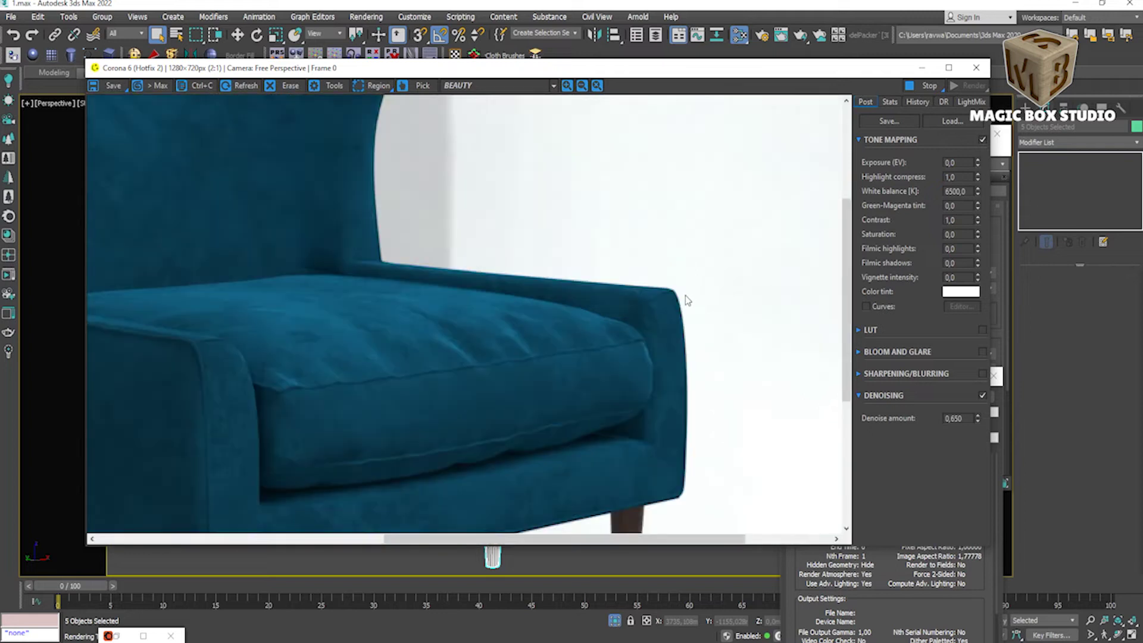
scroll(686, 296, down, 1)
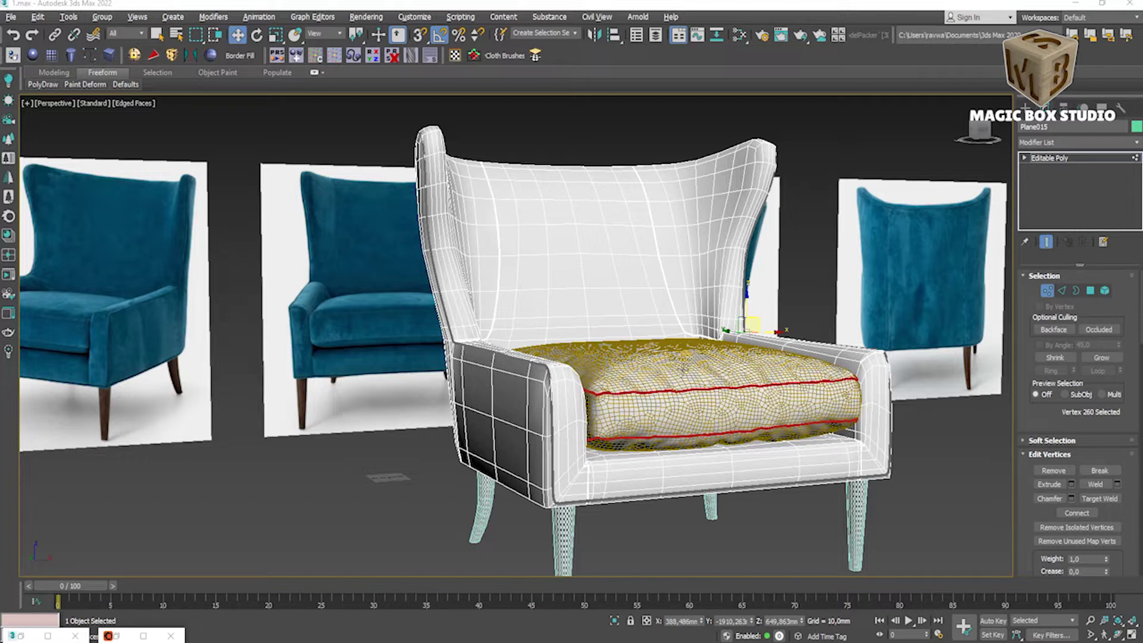
Step: Create a new CoronaMtl, Material #26, beside the existing nodes and minimize the editor
key(m)
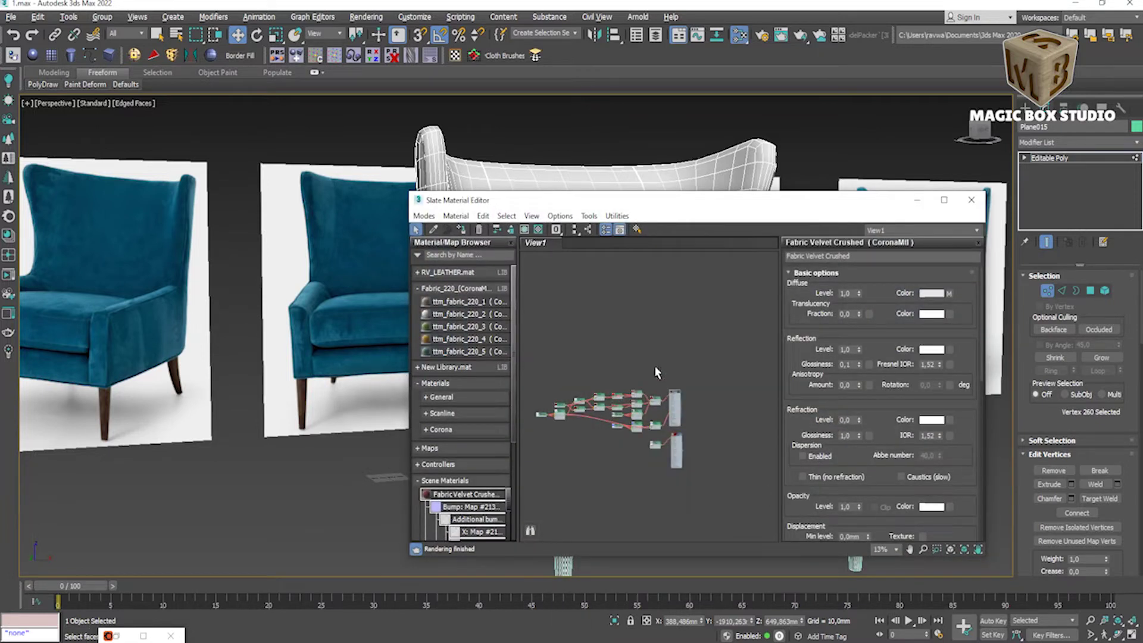
right_click(658, 321)
mouse_move(693, 366)
click(905, 430)
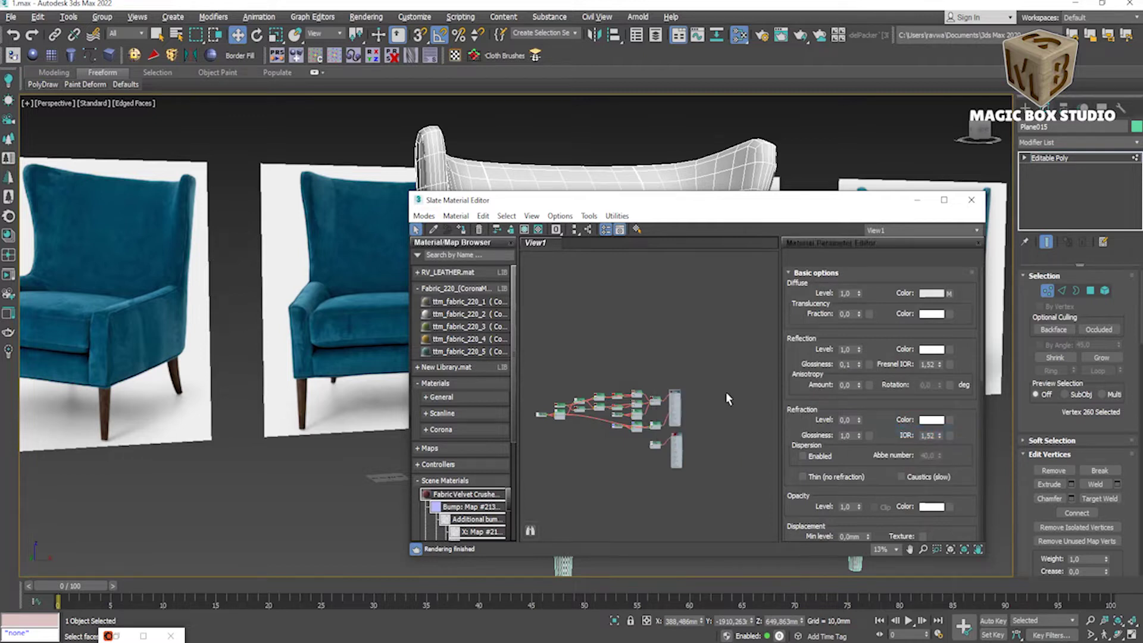
scroll(659, 375, up, 2)
drag(656, 286, 700, 383)
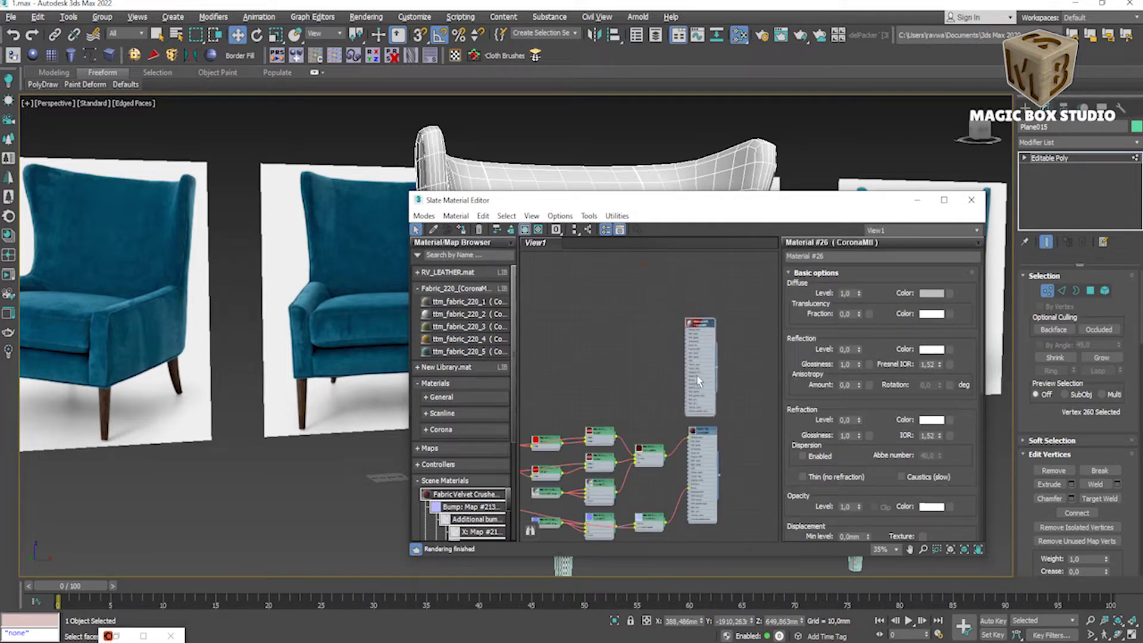
scroll(700, 383, up, 3)
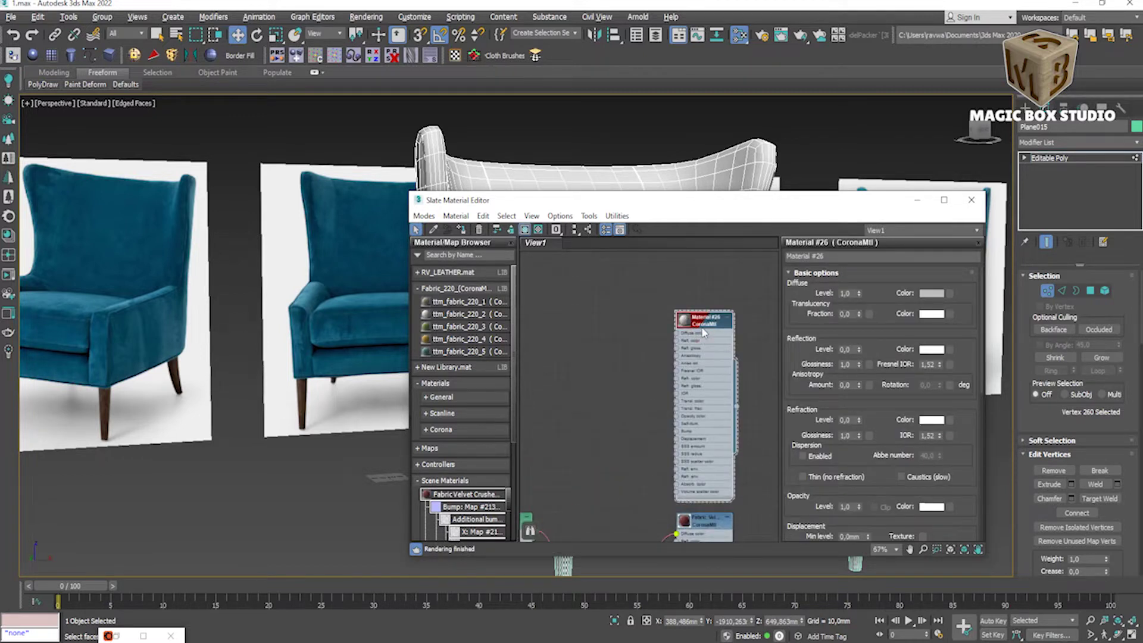
click(917, 200)
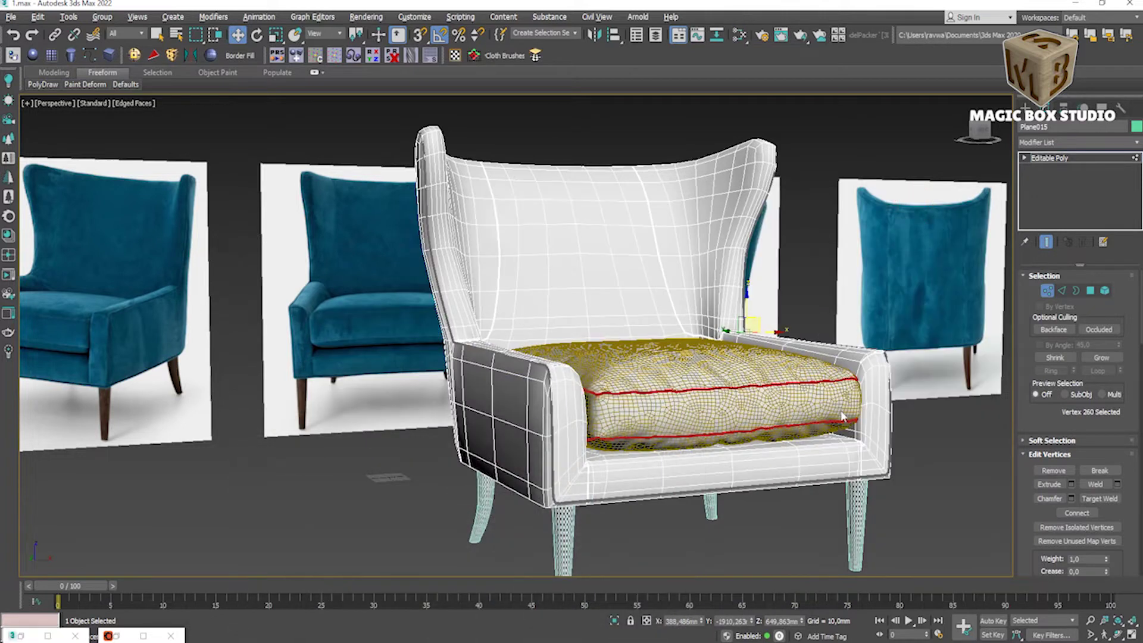
Step: Select the four chair objects: body, cushion and legs
alt+middle_drag(901, 442, 947, 403)
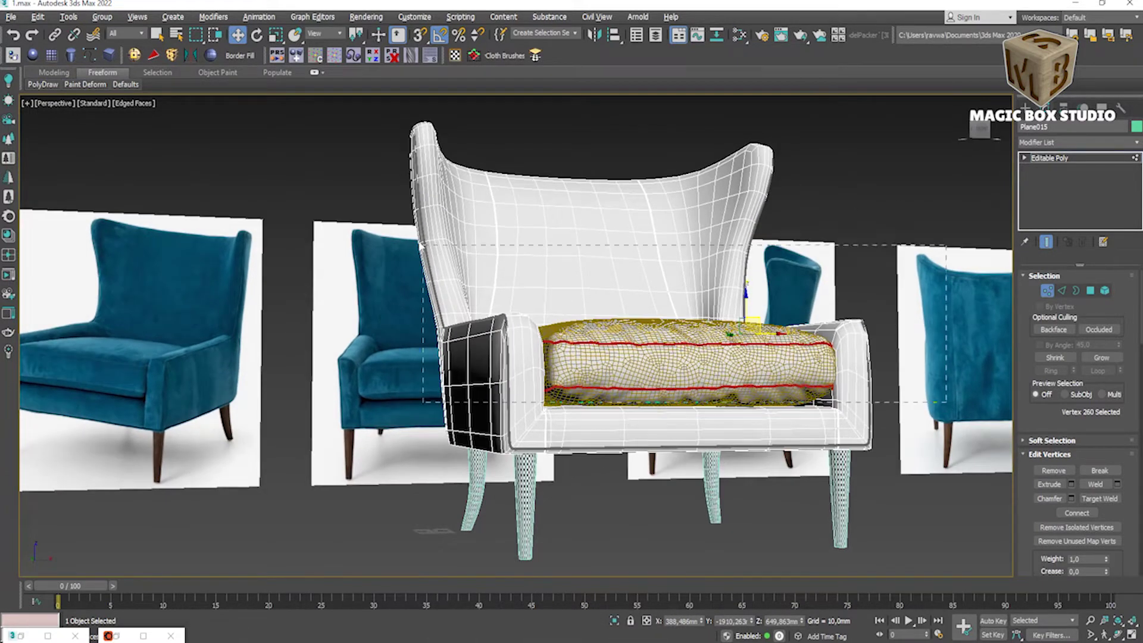
drag(650, 362, 350, 162)
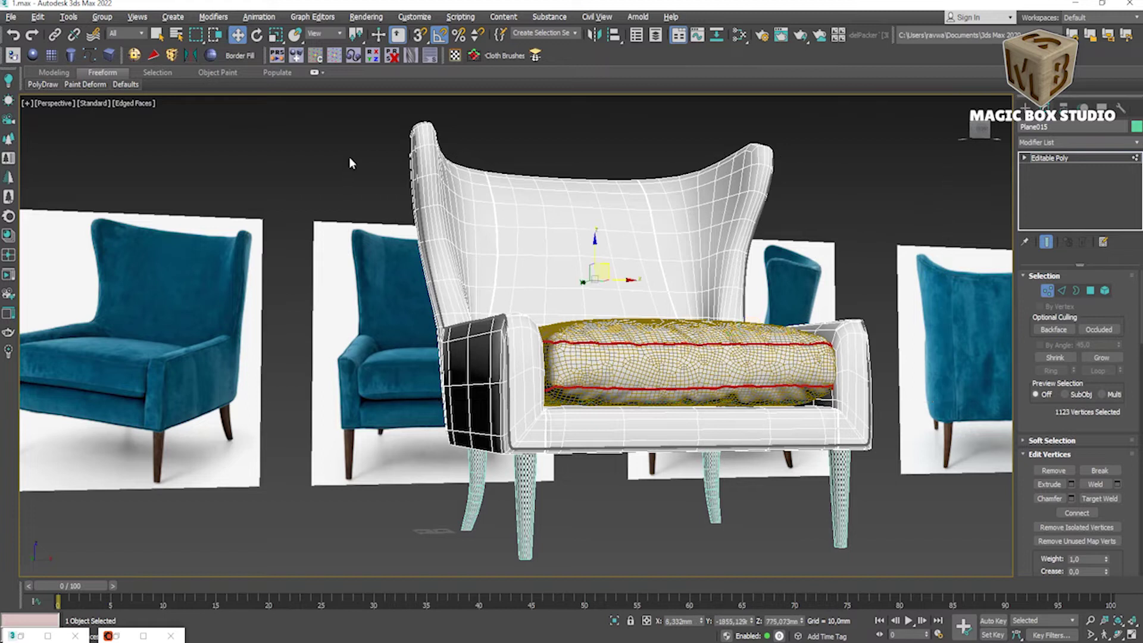
click(1056, 160)
drag(379, 200, 339, 153)
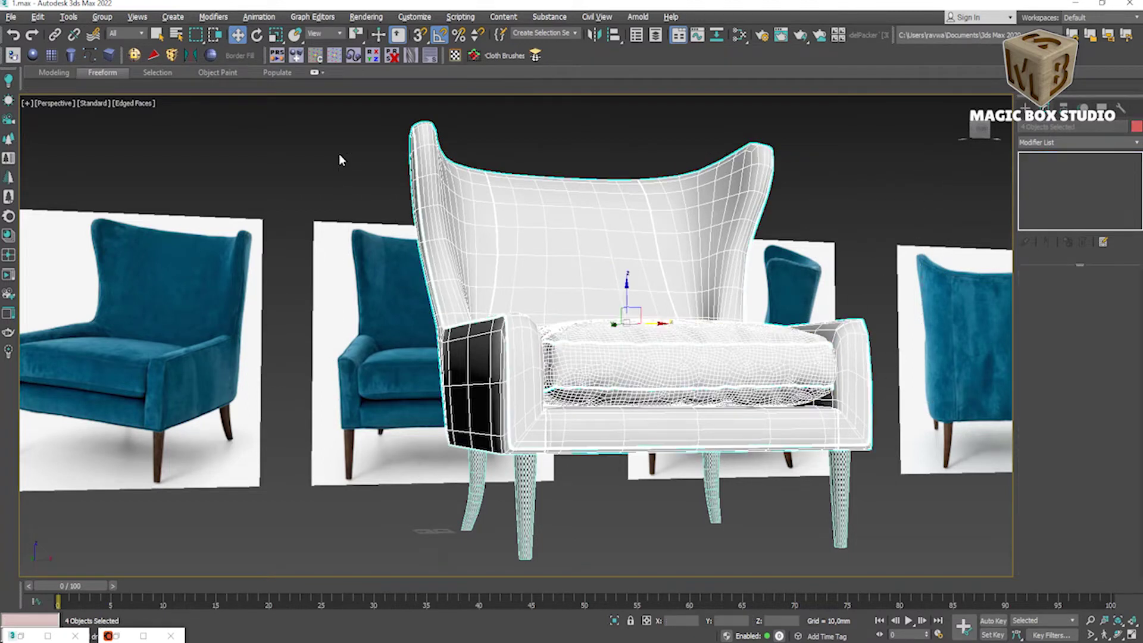
mouse_move(338, 154)
alt+middle_down()
mouse_move(532, 300)
mouse_move(481, 275)
alt+middle_up()
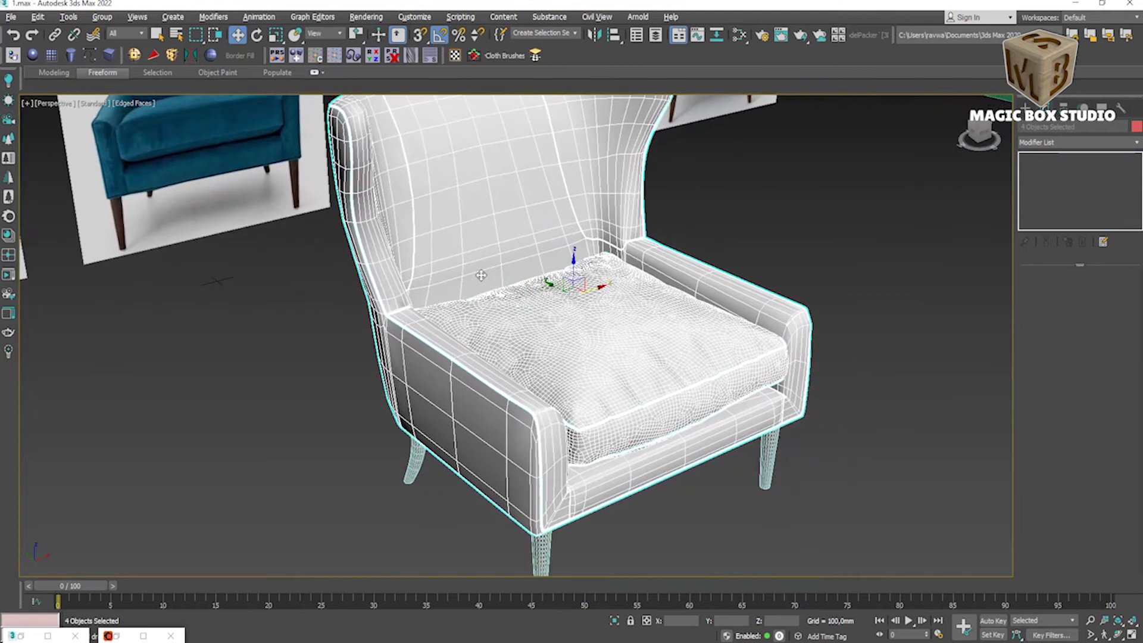
key(m)
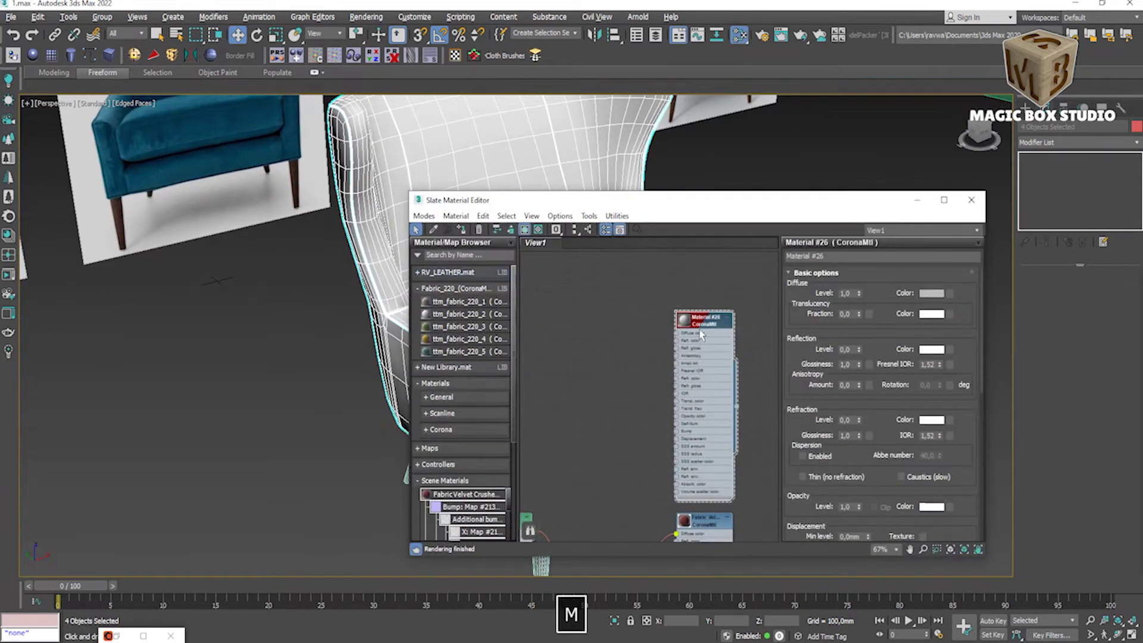
Step: Assign Material #26 to the four selected chair objects
click(462, 230)
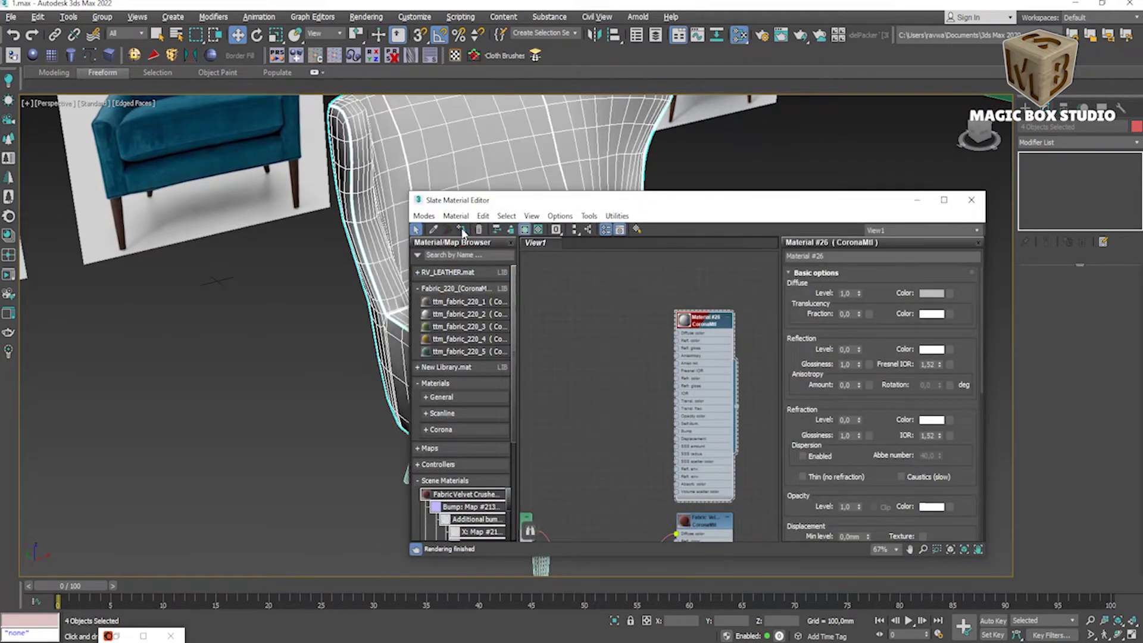
click(724, 324)
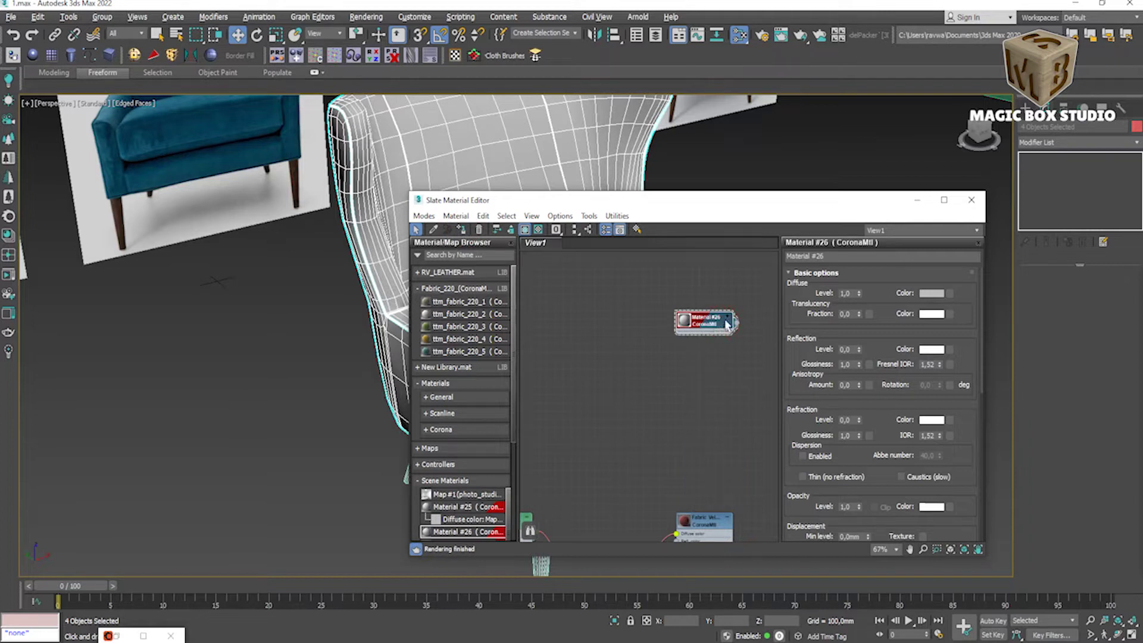
click(731, 324)
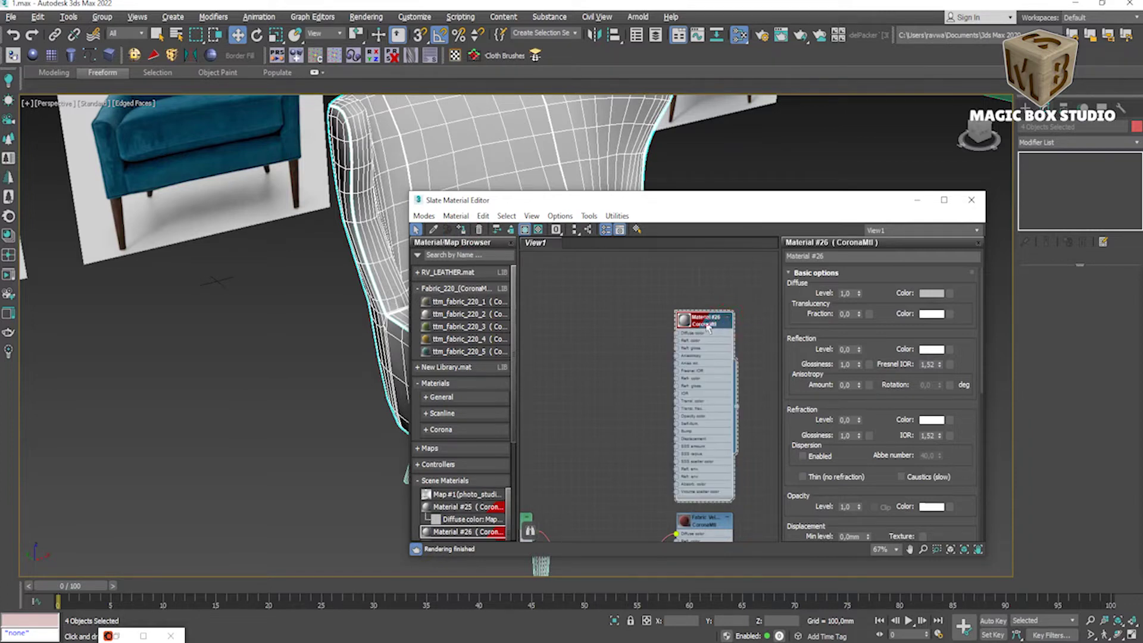
Step: Rename Material #26 to velvet_blue
click(827, 257)
drag(827, 256, 779, 264)
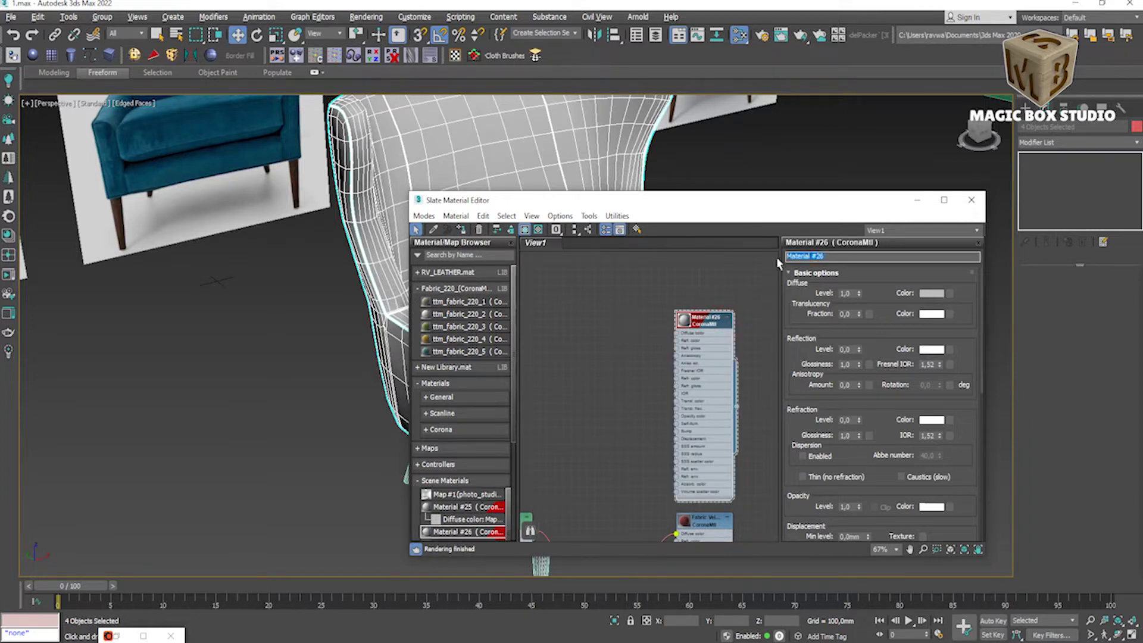
text(velvet)
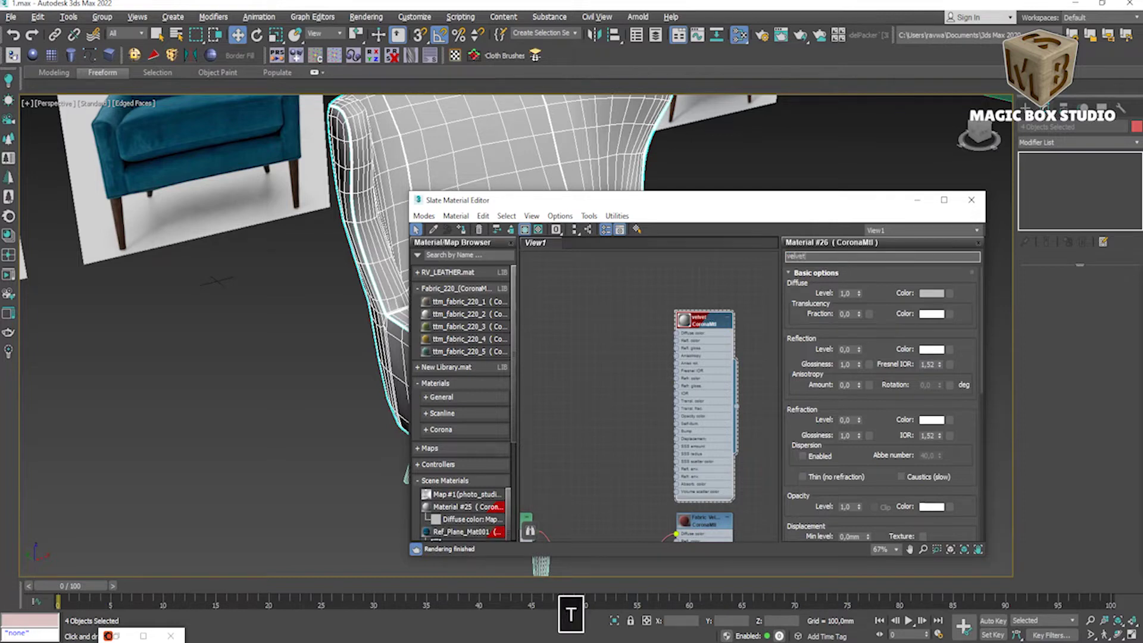
text(_)
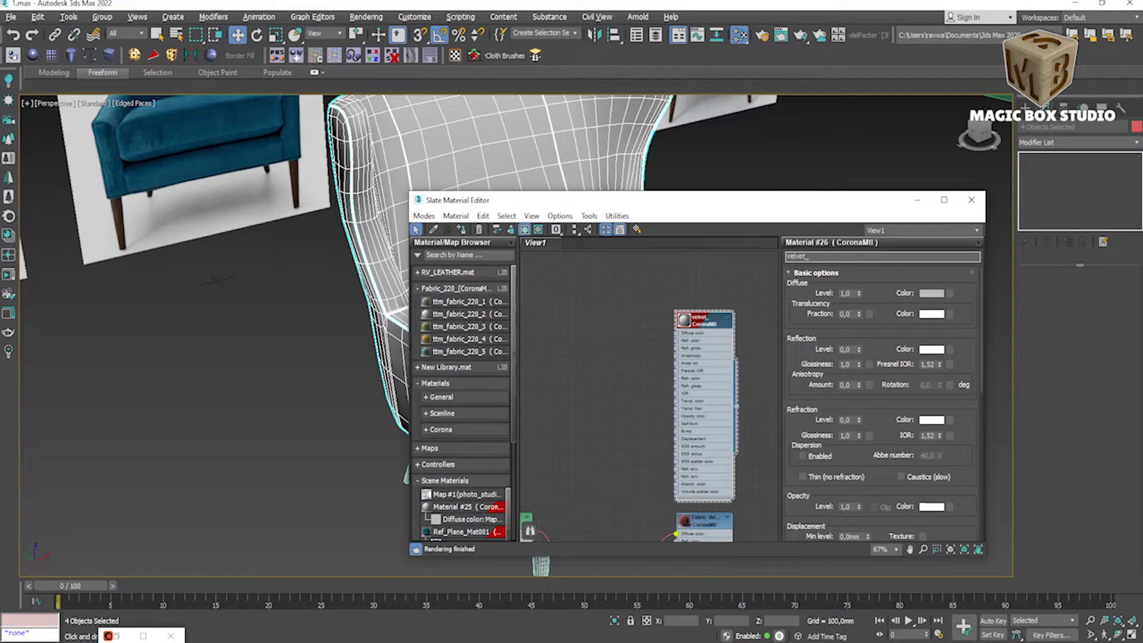
text(blue)
key(Return)
click(701, 334)
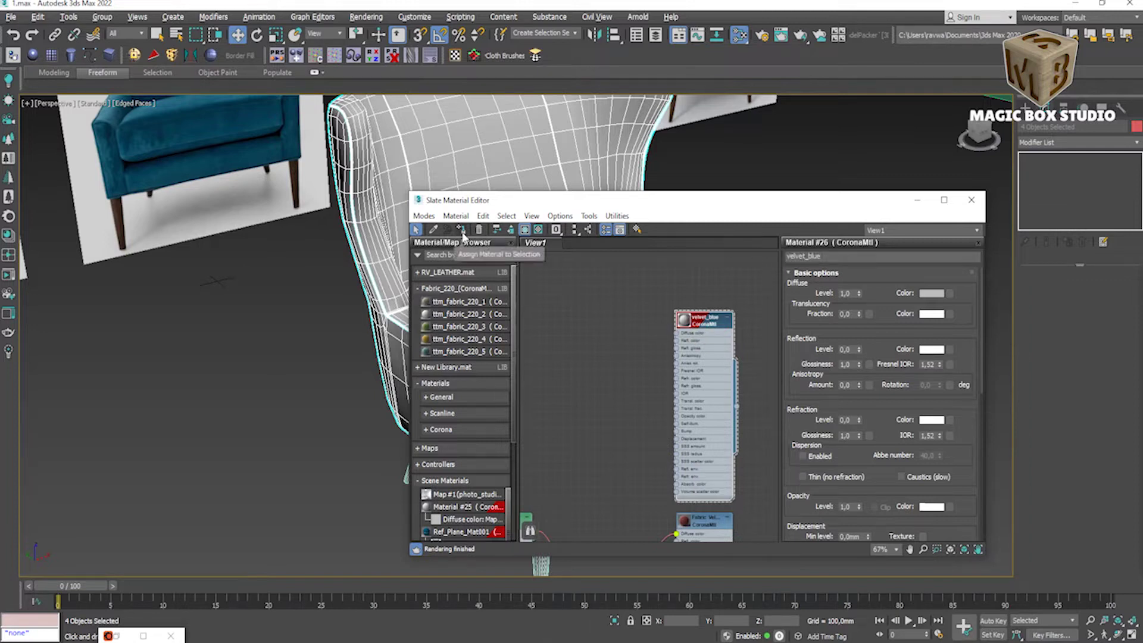
scroll(614, 327, down, 2)
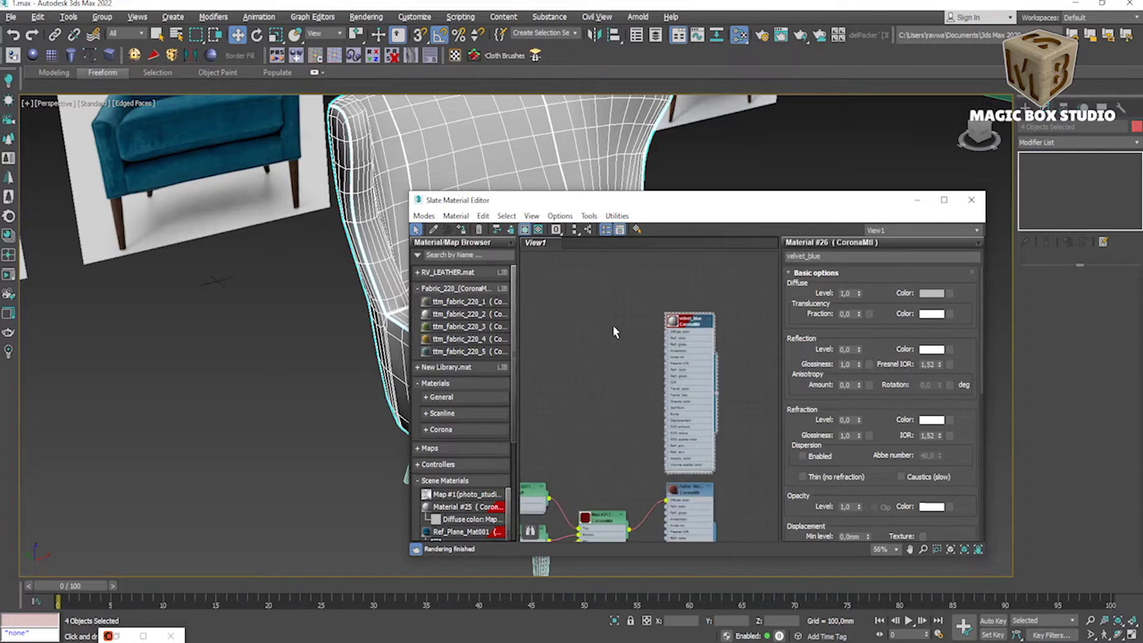
Step: Add a CoronaColor map, Map #3, with teal R 0, G 70, B 92 sampled from the reference photo
right_click(586, 322)
mouse_move(656, 385)
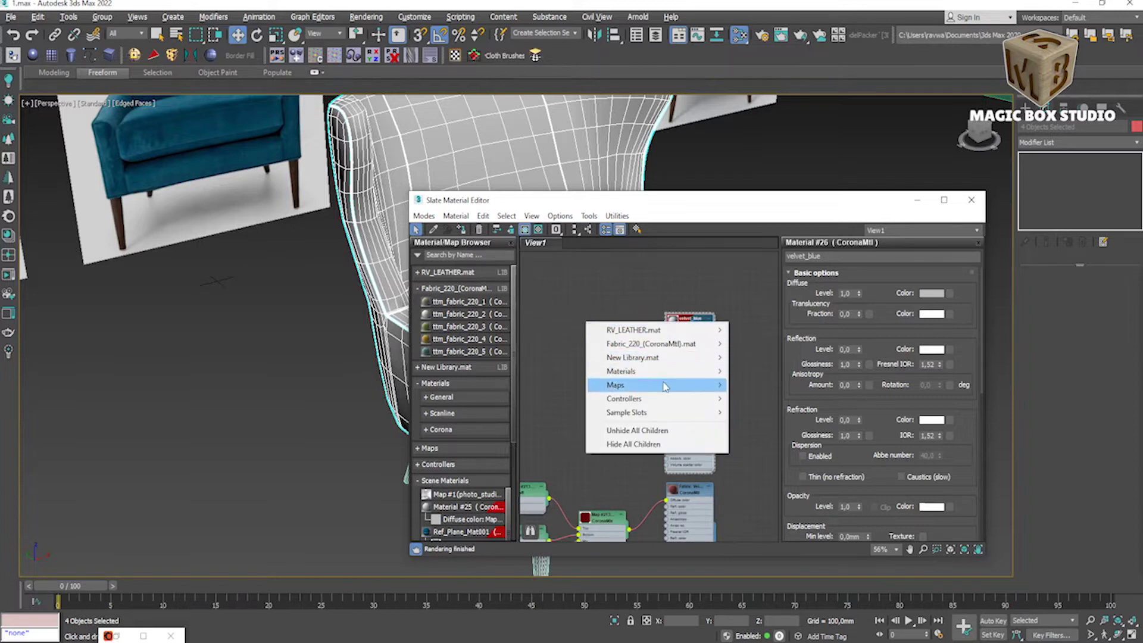
mouse_move(757, 411)
click(879, 450)
click(593, 330)
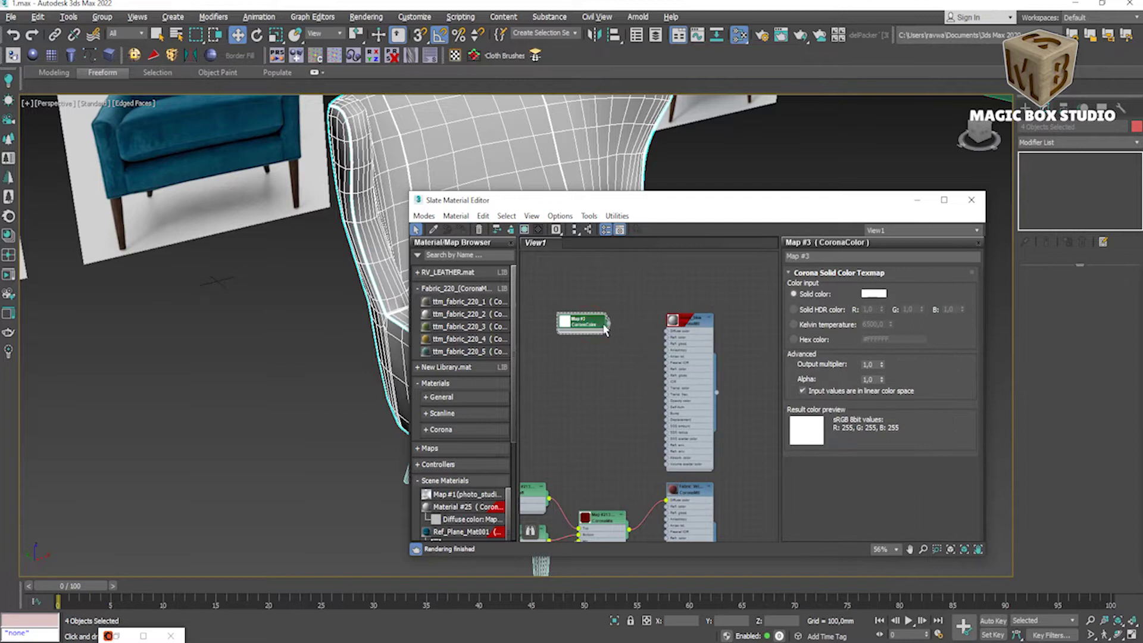
click(873, 293)
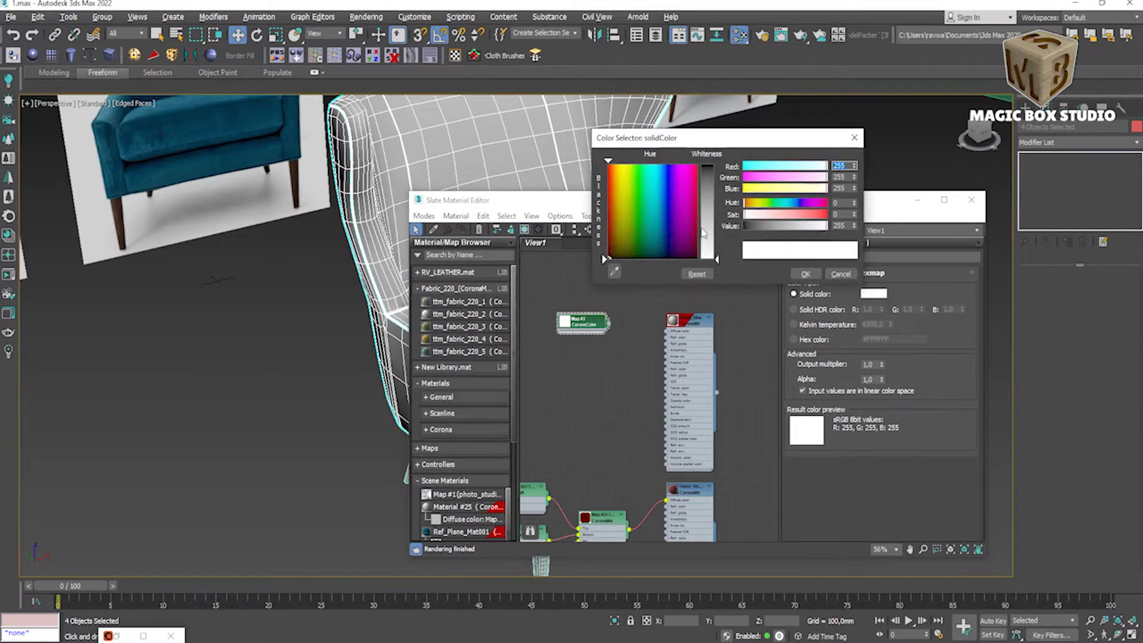
click(614, 272)
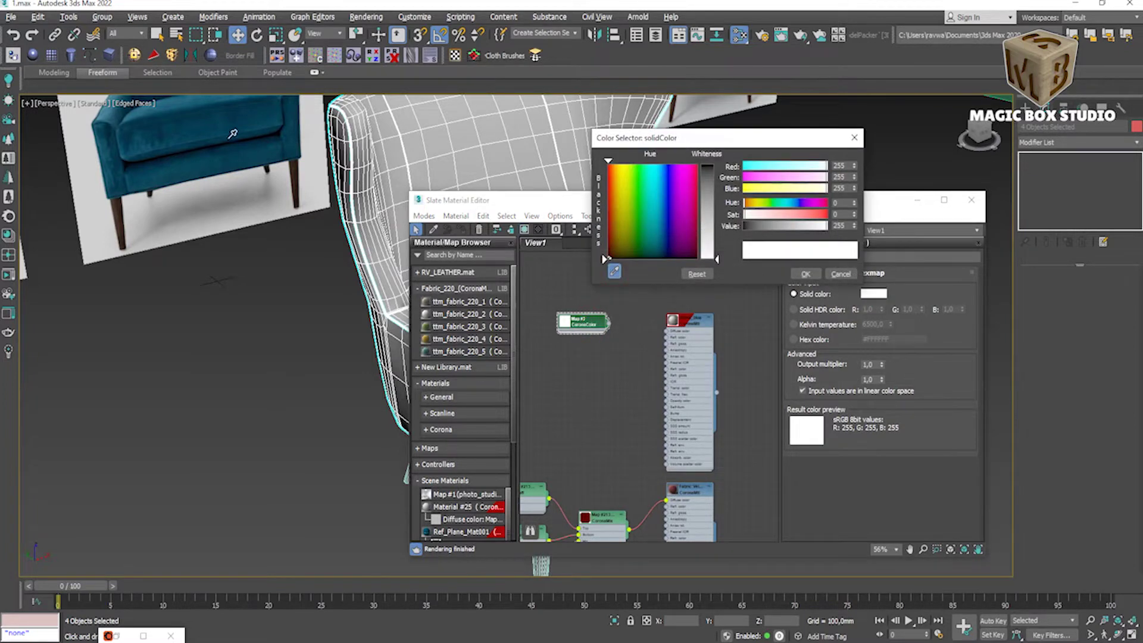
click(147, 137)
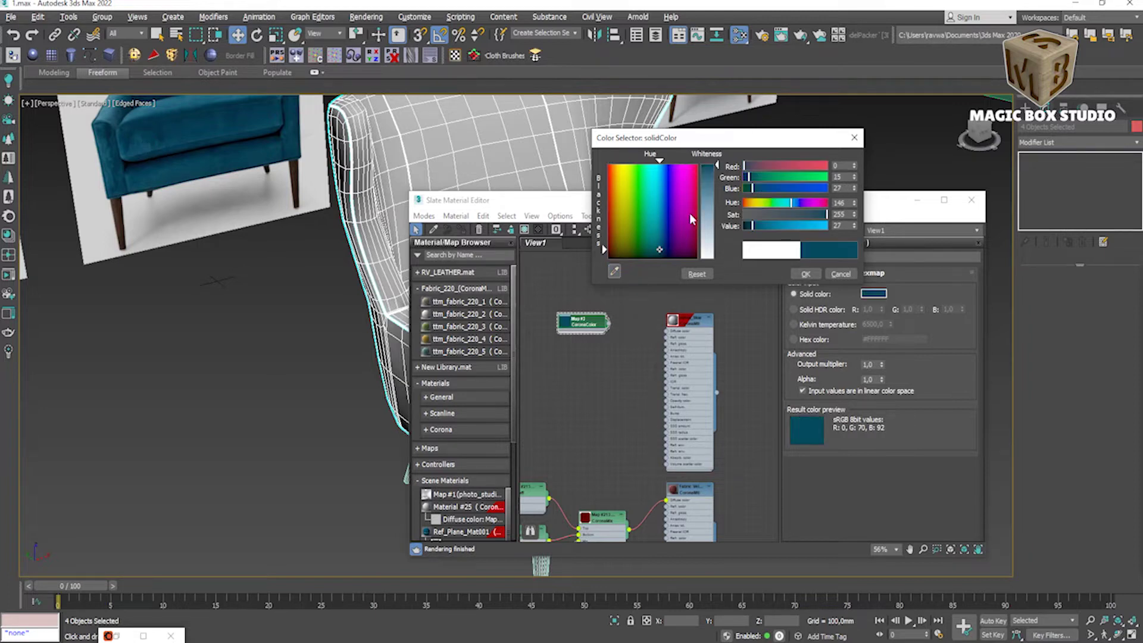
click(804, 274)
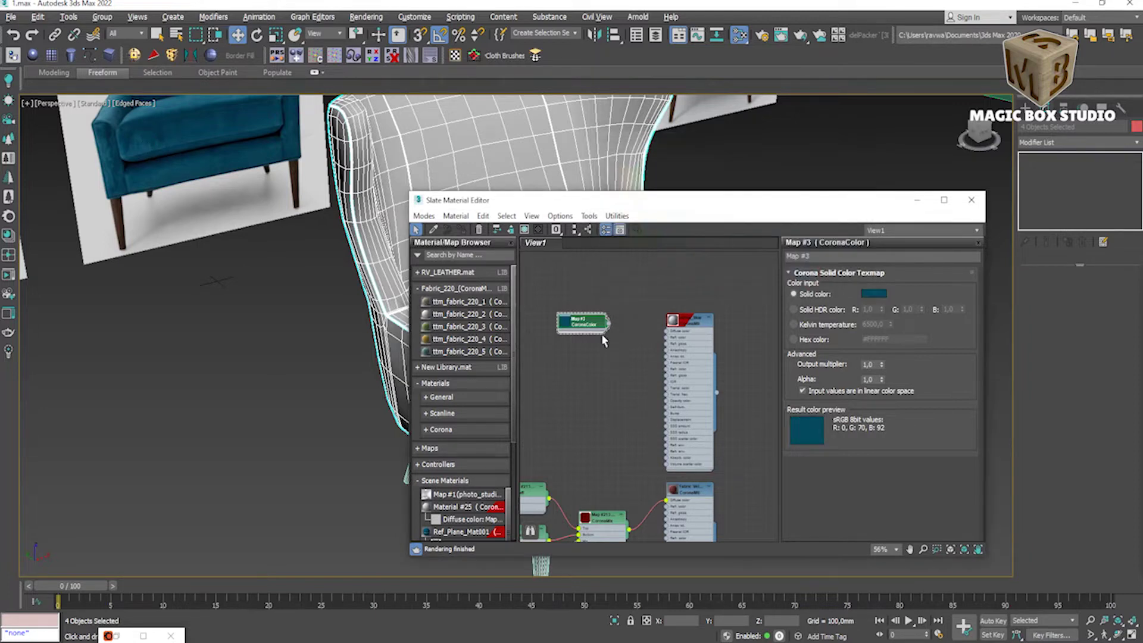
drag(586, 327, 594, 340)
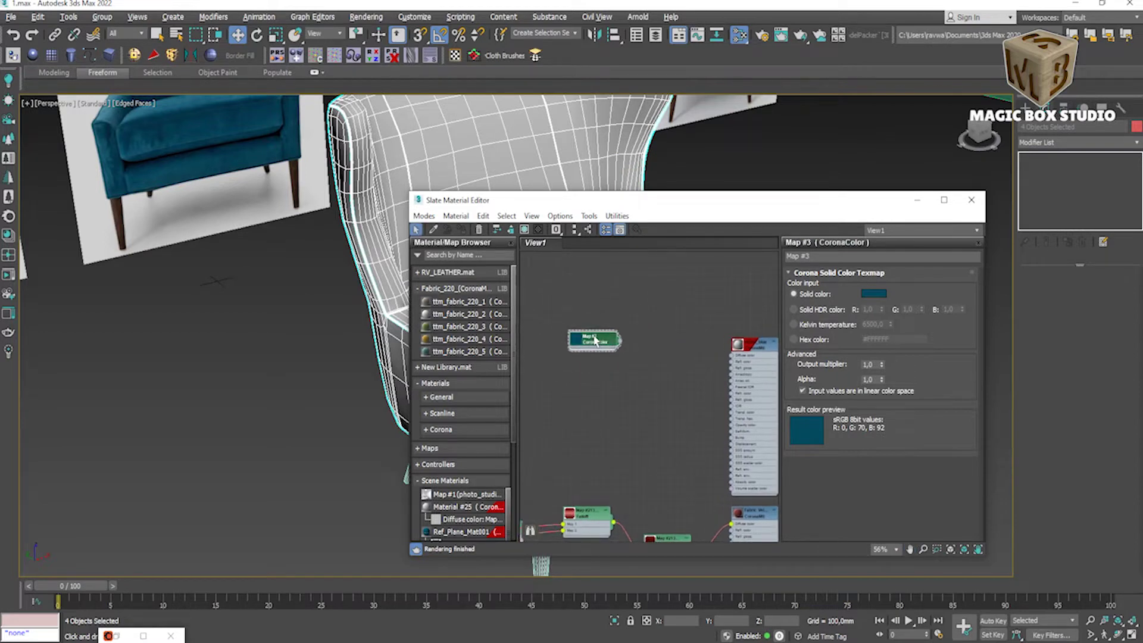
scroll(594, 340, up, 2)
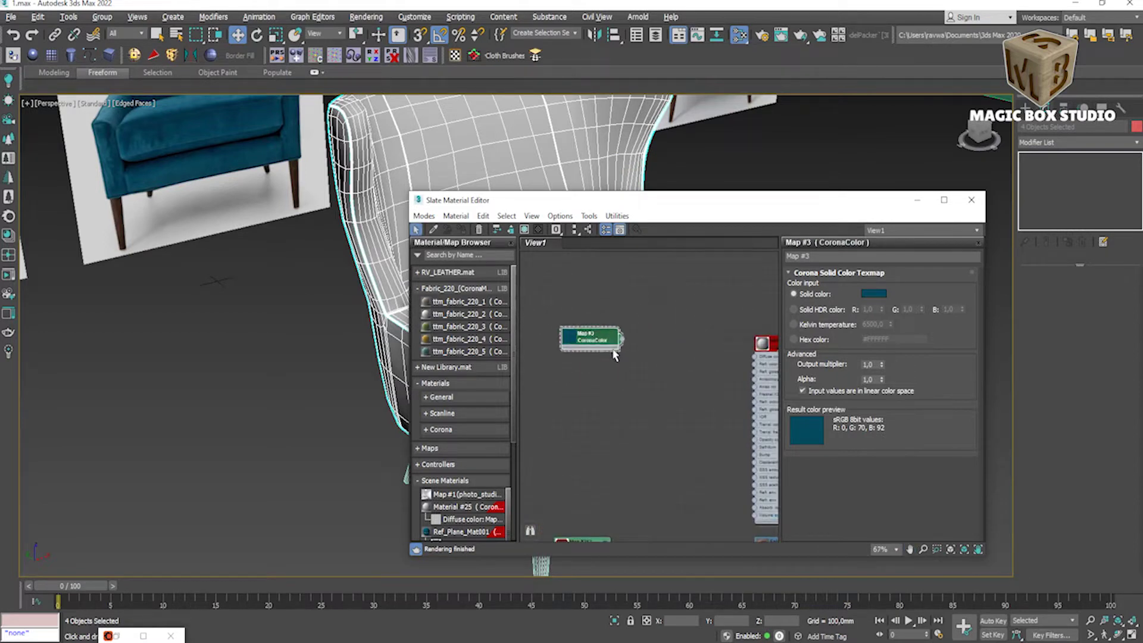
mouse_move(596, 345)
mouse_down()
mouse_move(573, 344)
mouse_move(624, 359)
mouse_up()
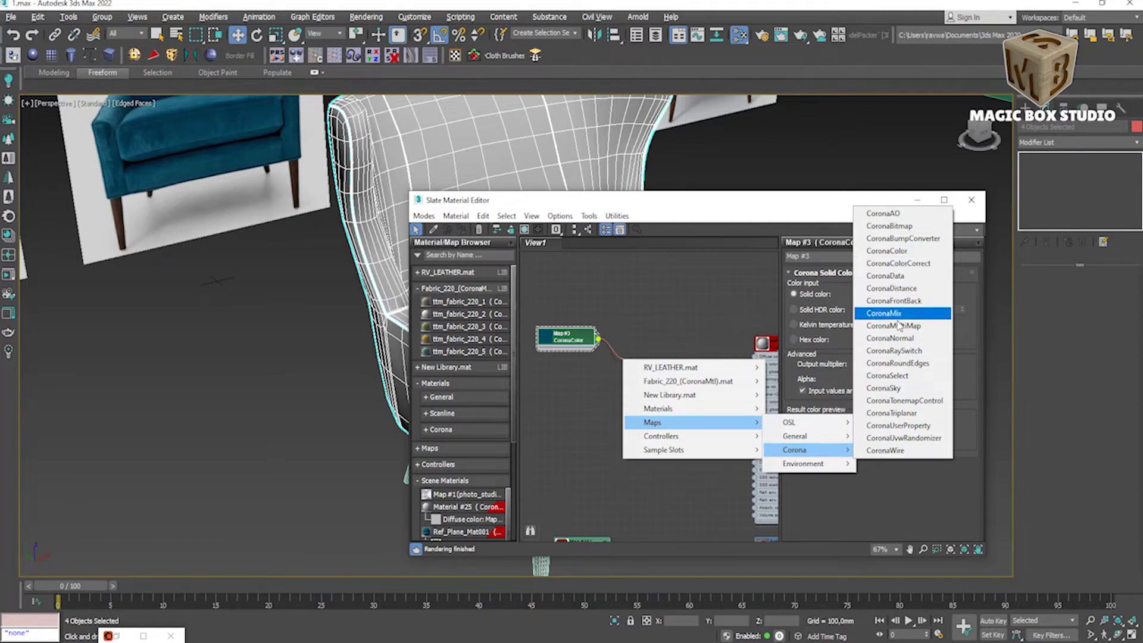
mouse_move(795, 436)
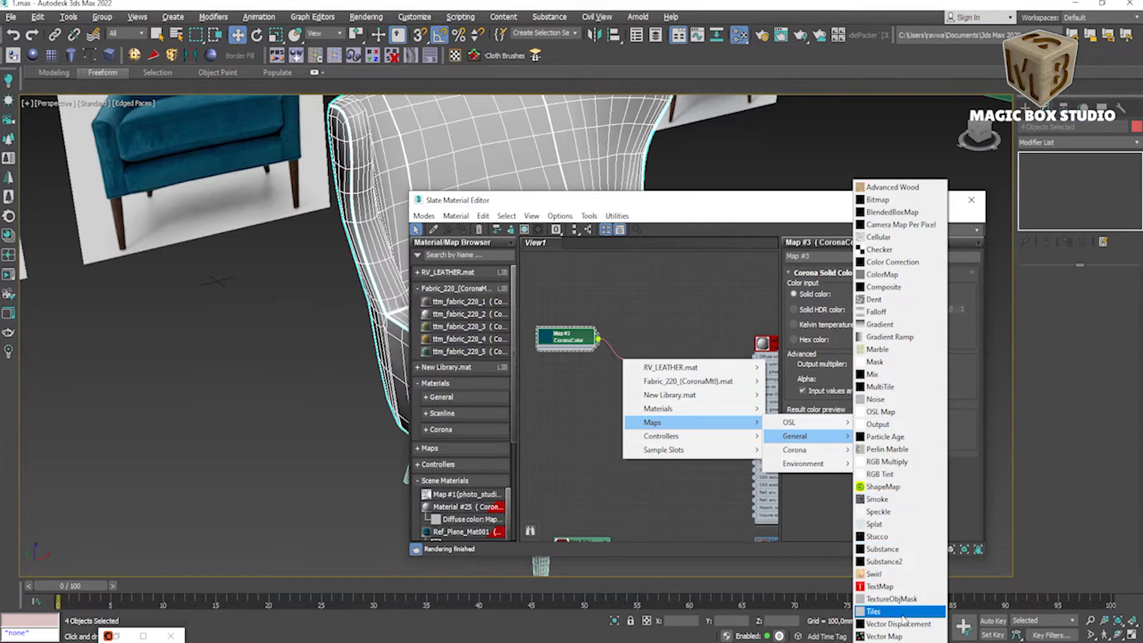
Step: Add RGB Multiply Map #4 with the teal CoronaColor map feeding Color #1
click(897, 462)
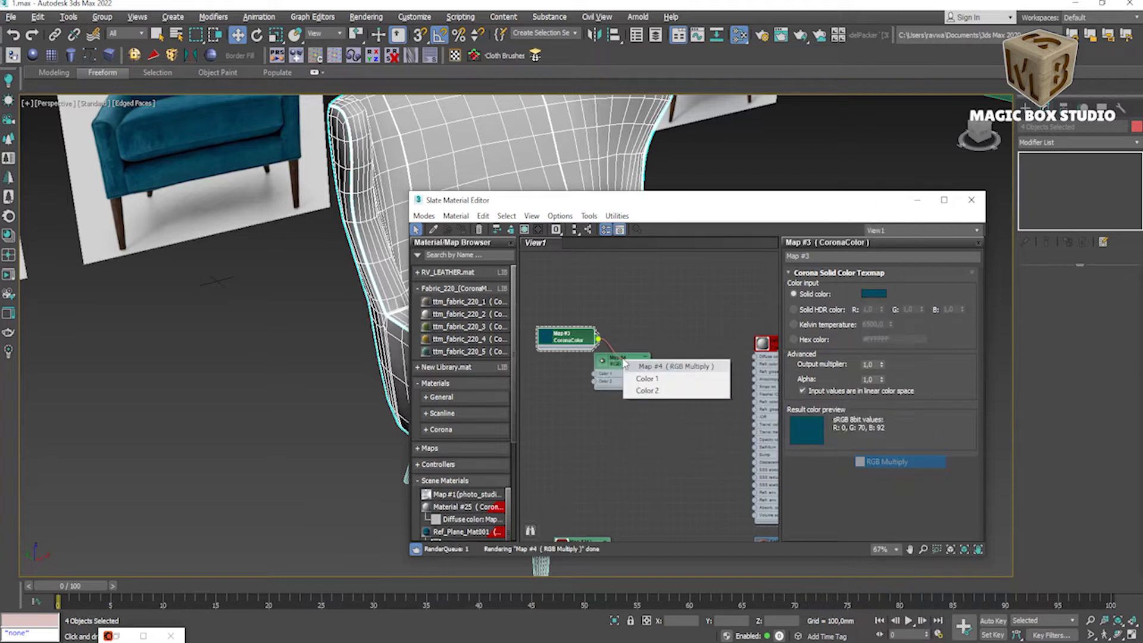
click(647, 378)
drag(629, 367, 637, 351)
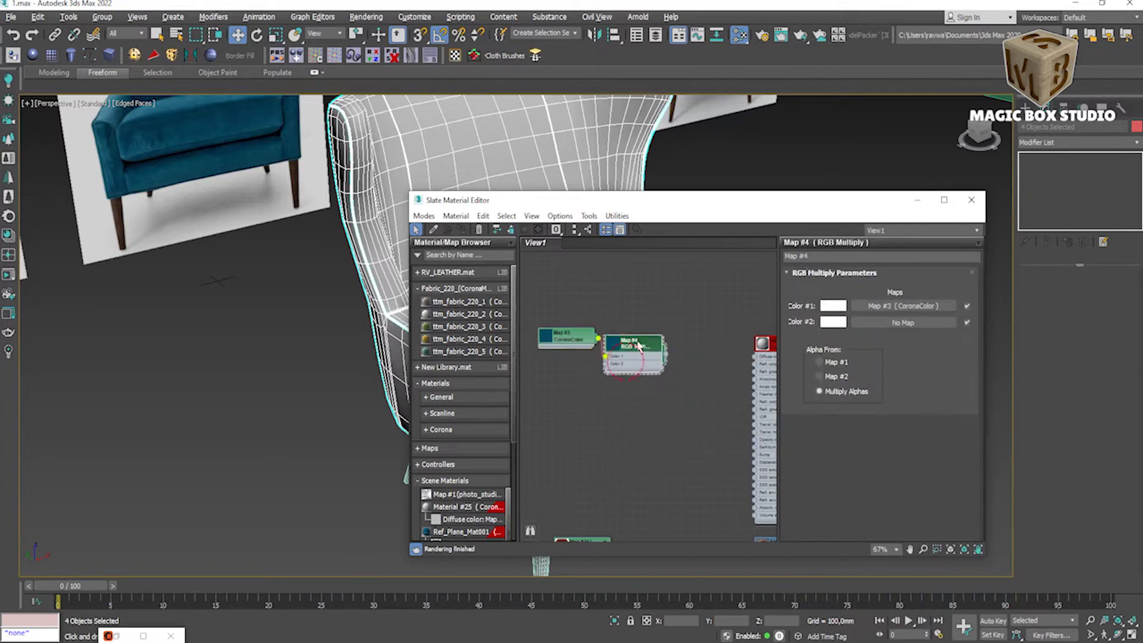
scroll(640, 355, down, 3)
middle_drag(649, 375, 706, 305)
scroll(706, 306, down, 2)
middle_drag(706, 306, 701, 448)
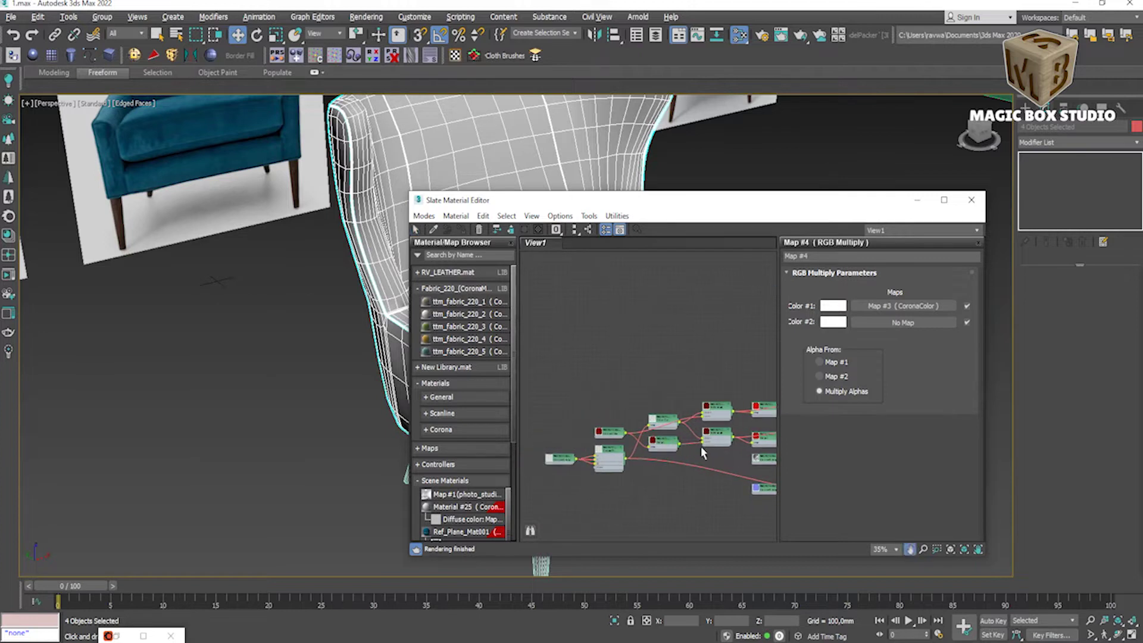
click(559, 460)
Step: Preview the grainy noise Corona Bitmap in an enlarged preview window
right_click(560, 461)
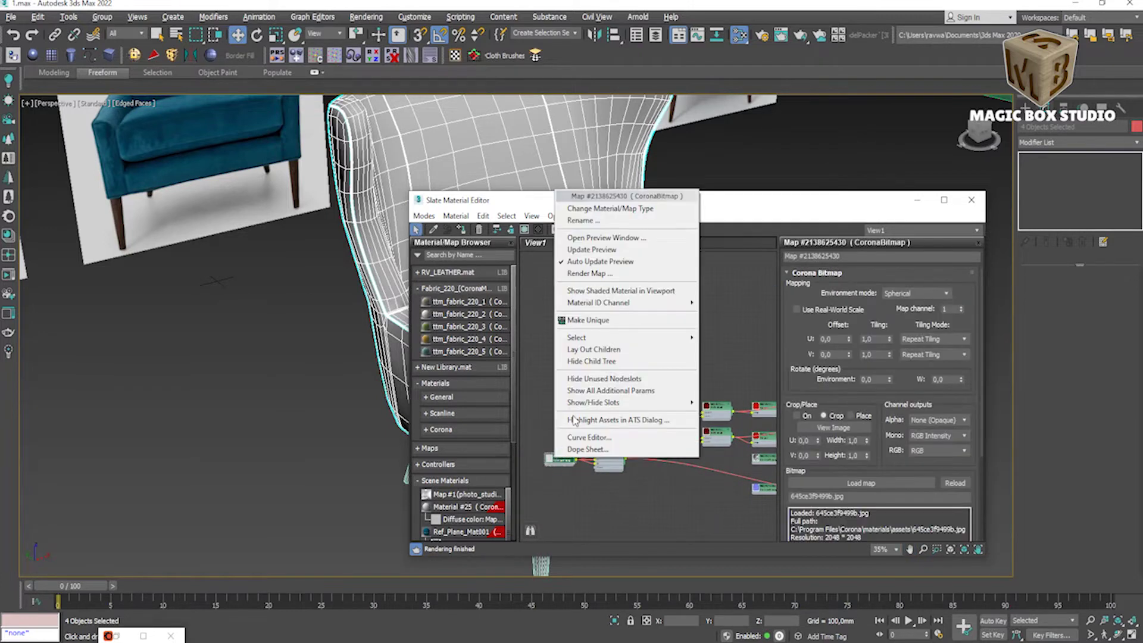
click(604, 237)
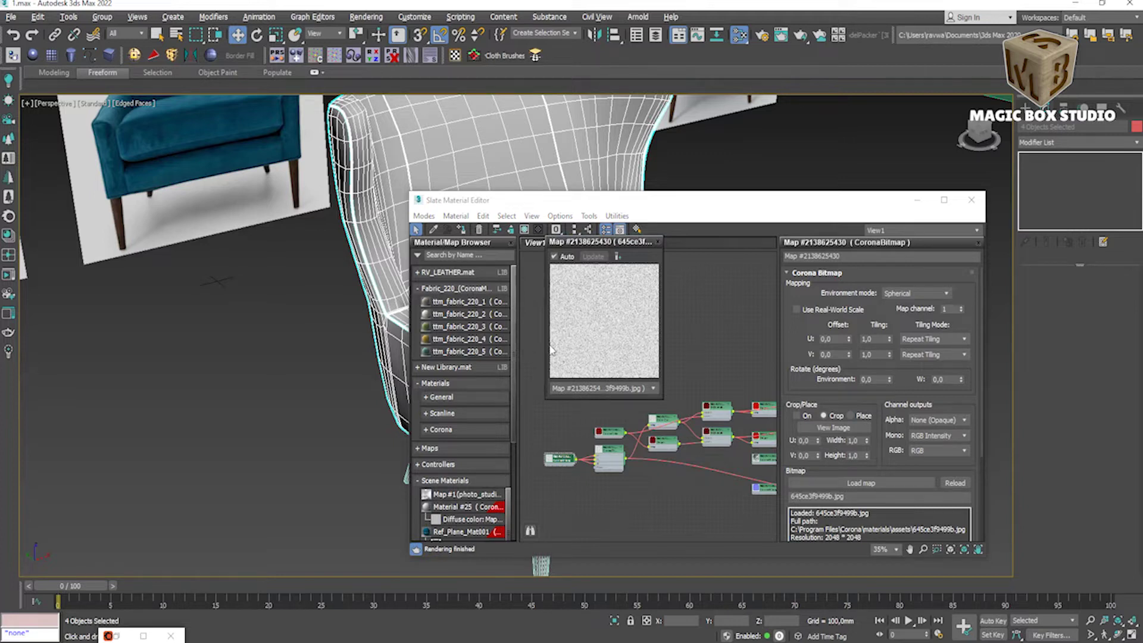
drag(545, 347, 240, 351)
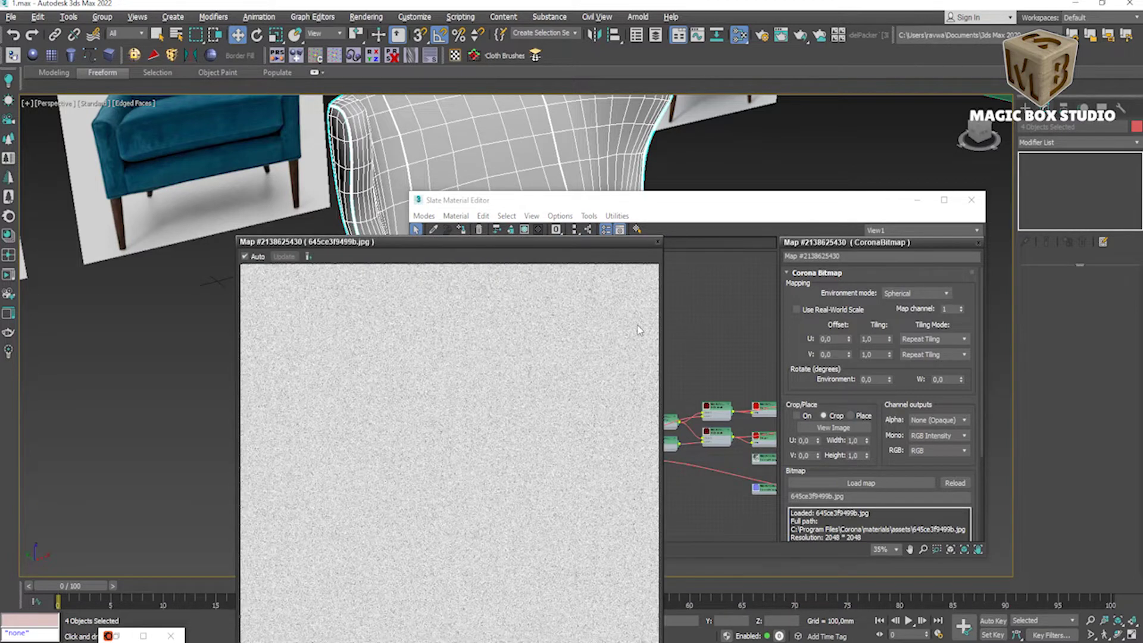
click(658, 242)
scroll(599, 406, down, 2)
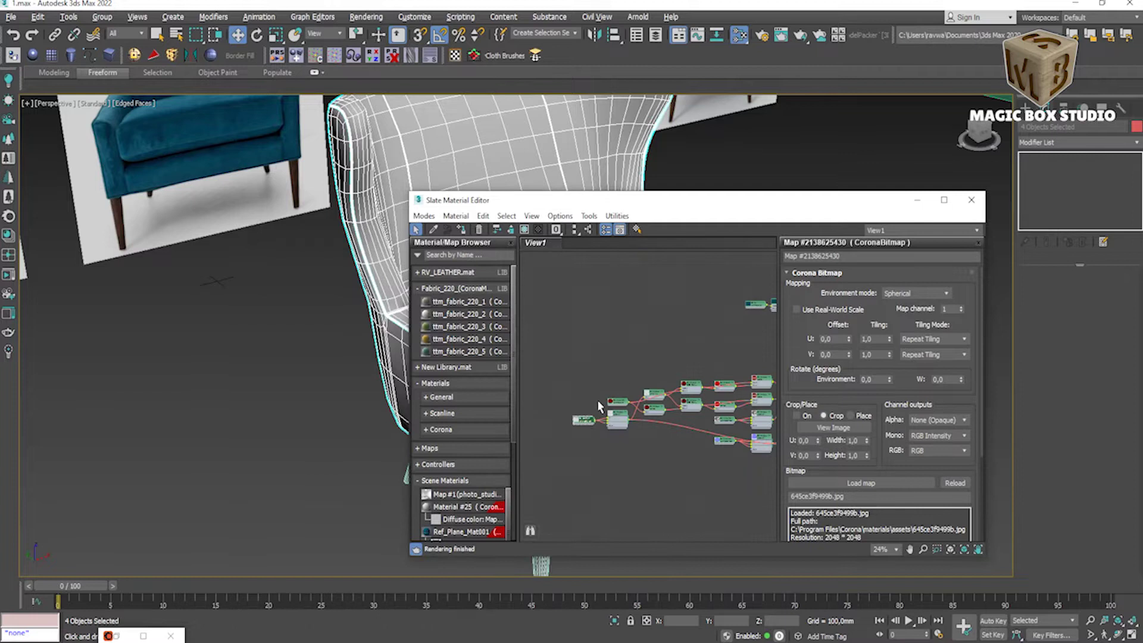
Step: Clone the noise bitmap node as Map #5 next to the RGB Multiply map
shift+drag(587, 425, 714, 330)
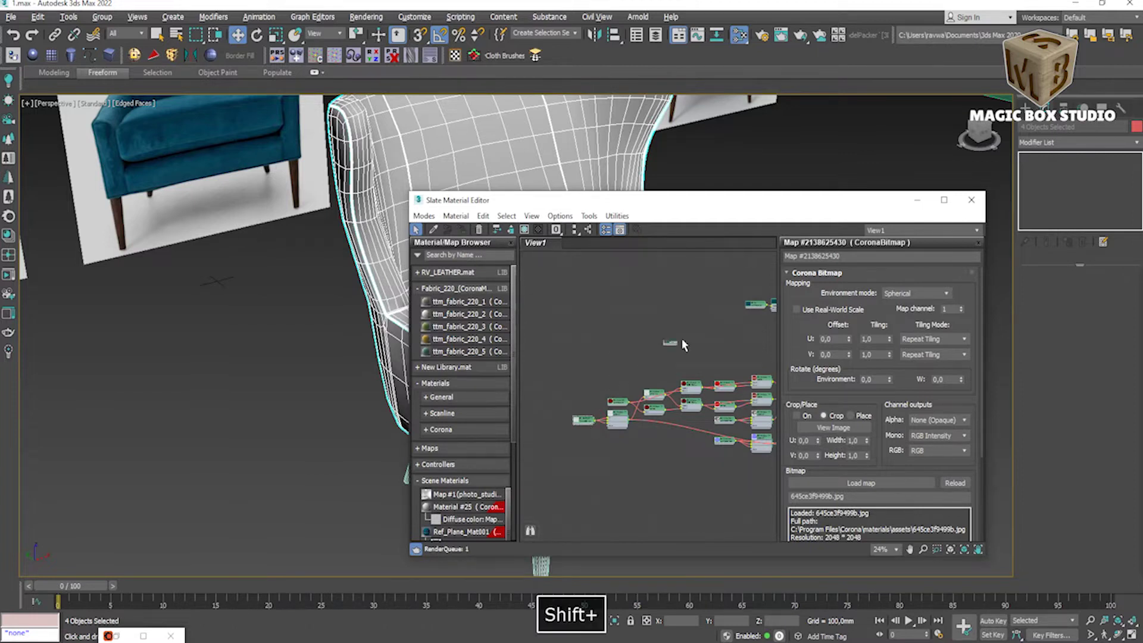
middle_drag(702, 338, 632, 399)
scroll(632, 399, up, 3)
scroll(623, 393, up, 2)
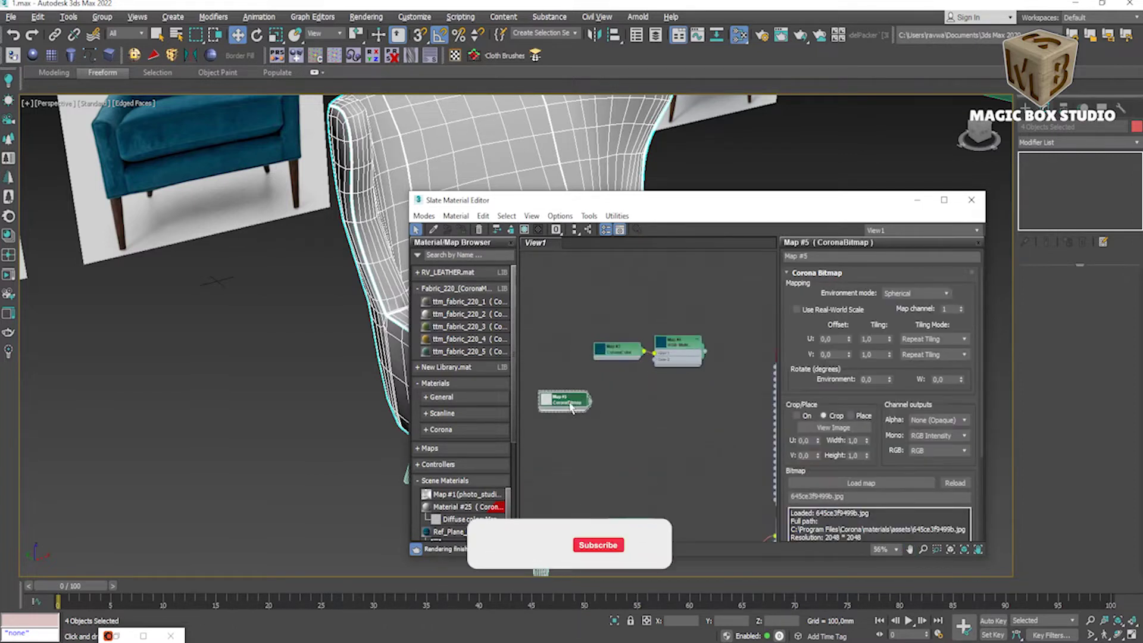
scroll(617, 390, up, 2)
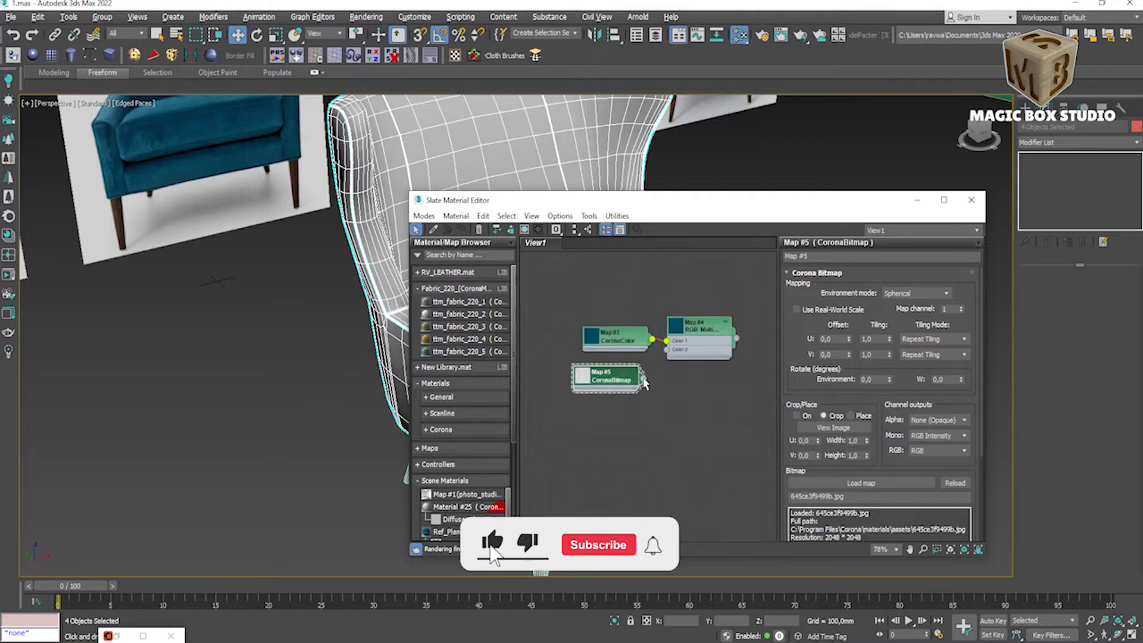
mouse_move(644, 379)
mouse_down()
mouse_move(666, 362)
mouse_move(662, 387)
mouse_up()
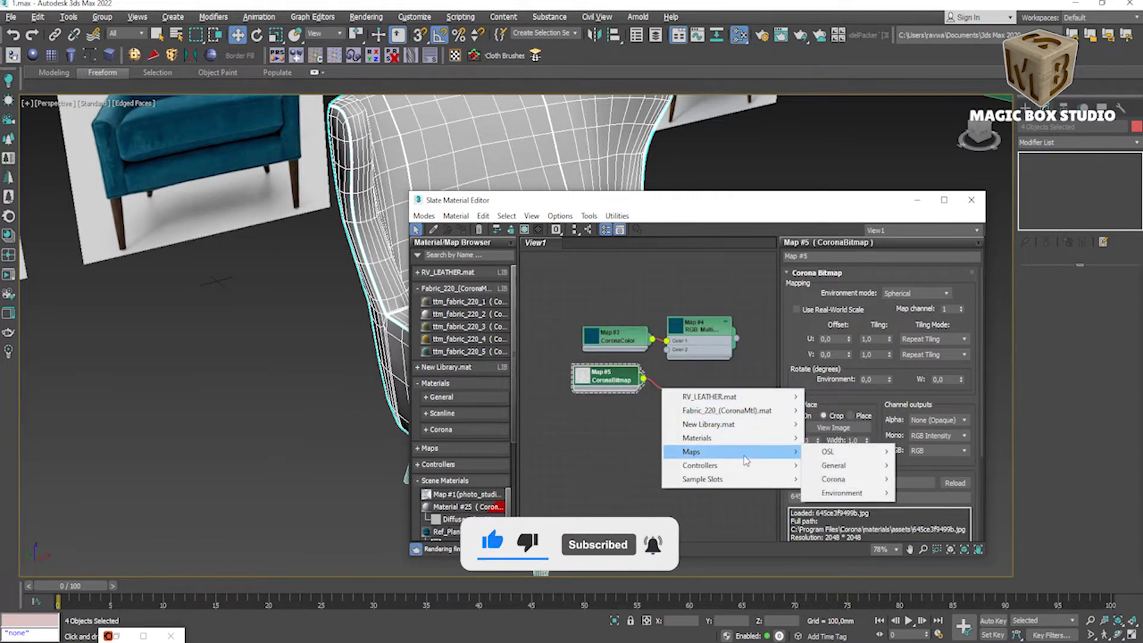
mouse_move(834, 480)
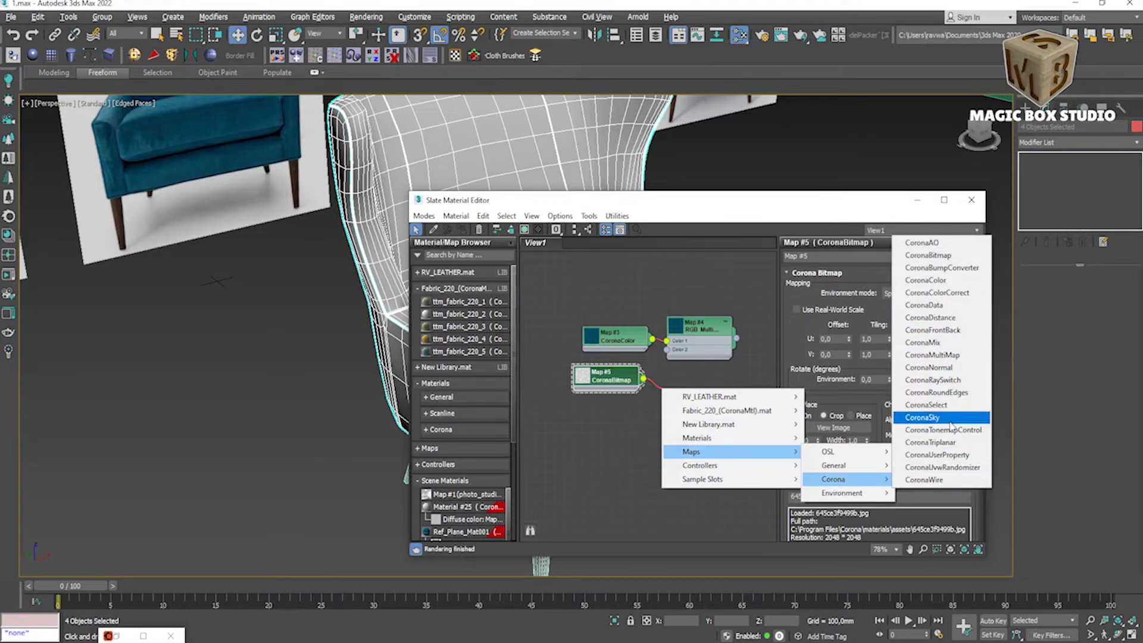
Step: Create CoronaTriplanar Map #6 with the copied noise bitmap feeding its X input
click(948, 442)
click(677, 407)
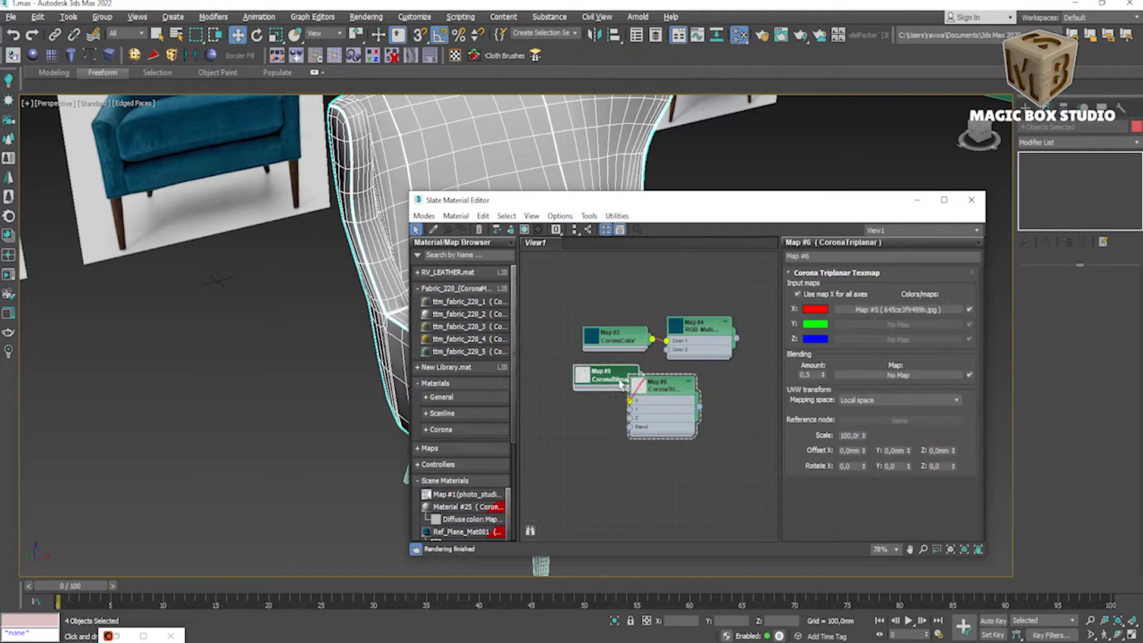
drag(620, 386, 572, 386)
click(654, 394)
drag(692, 343, 719, 324)
Step: Set the CoronaTriplanar scale to 400 mm
click(665, 389)
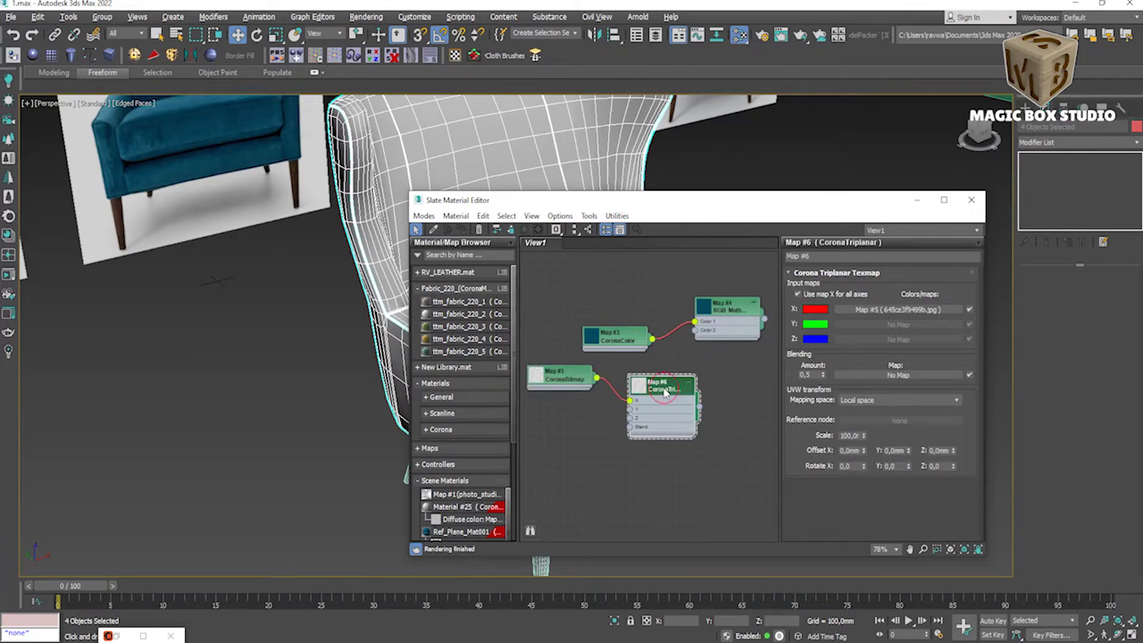
double_click(853, 435)
text(400)
key(Return)
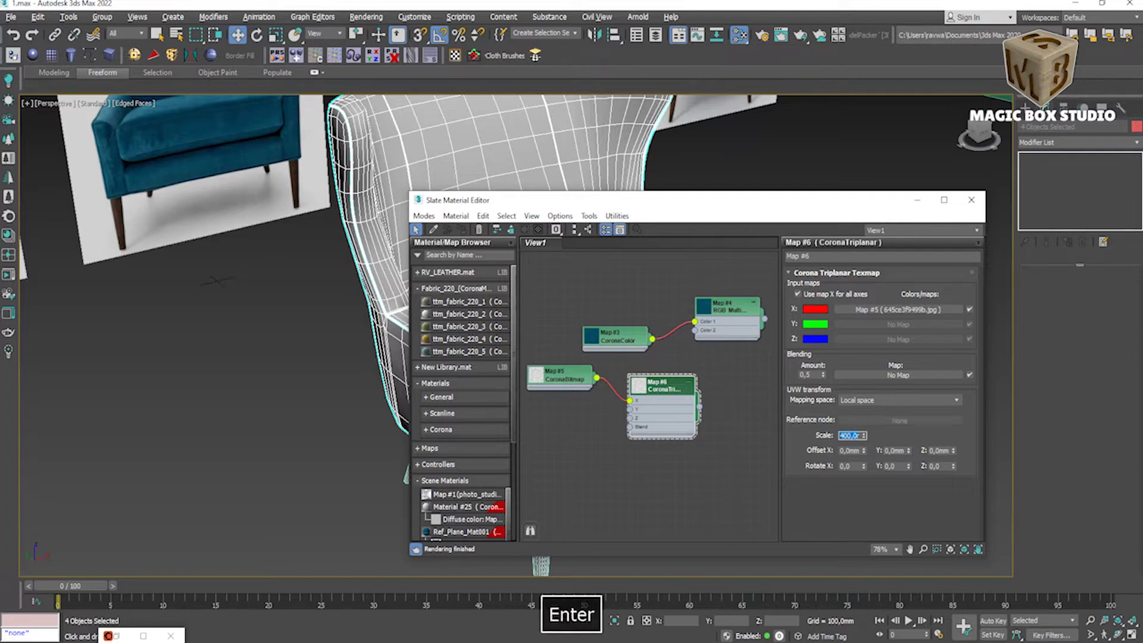
Step: Connect the triplanar map to RGB Multiply Color #2 and preview the grainy dark blue
drag(702, 410, 706, 352)
right_click(726, 315)
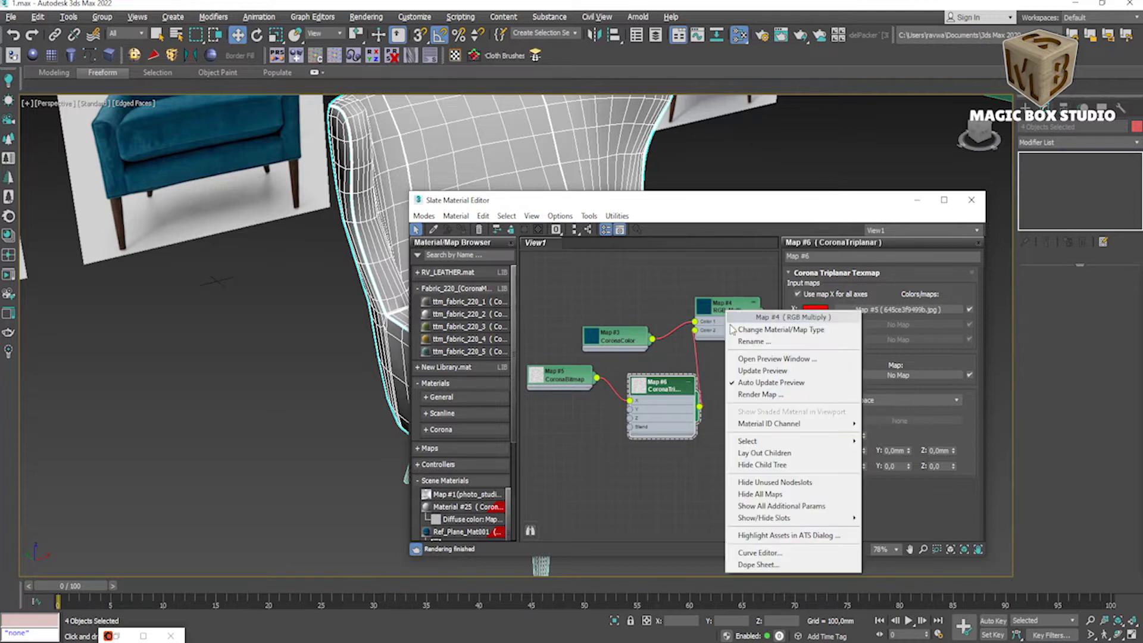
click(723, 359)
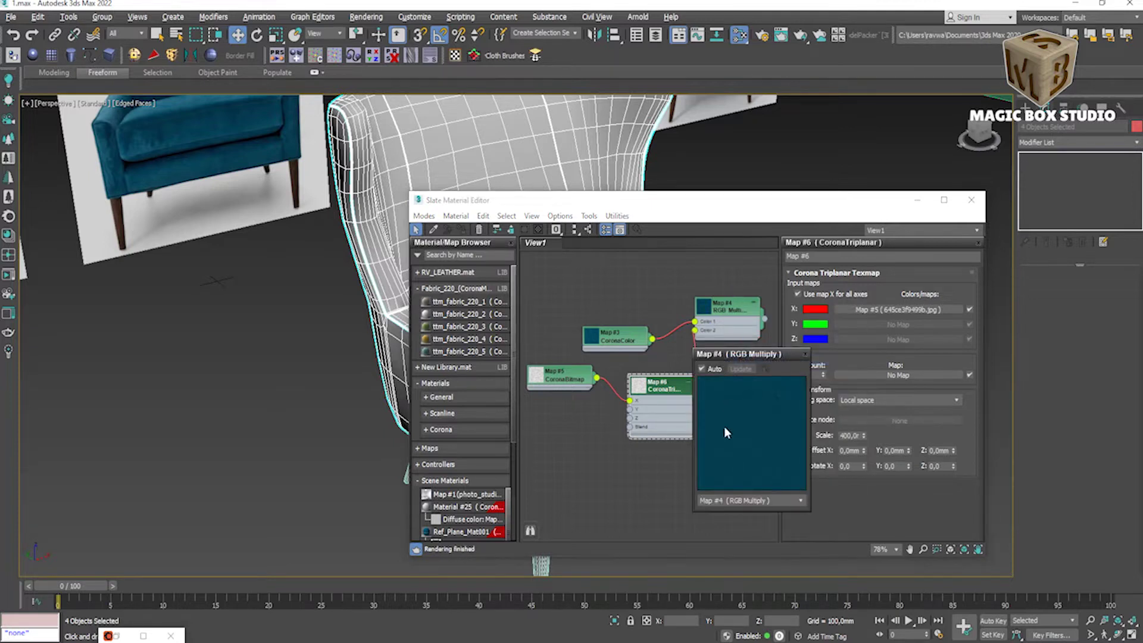
drag(692, 461, 484, 461)
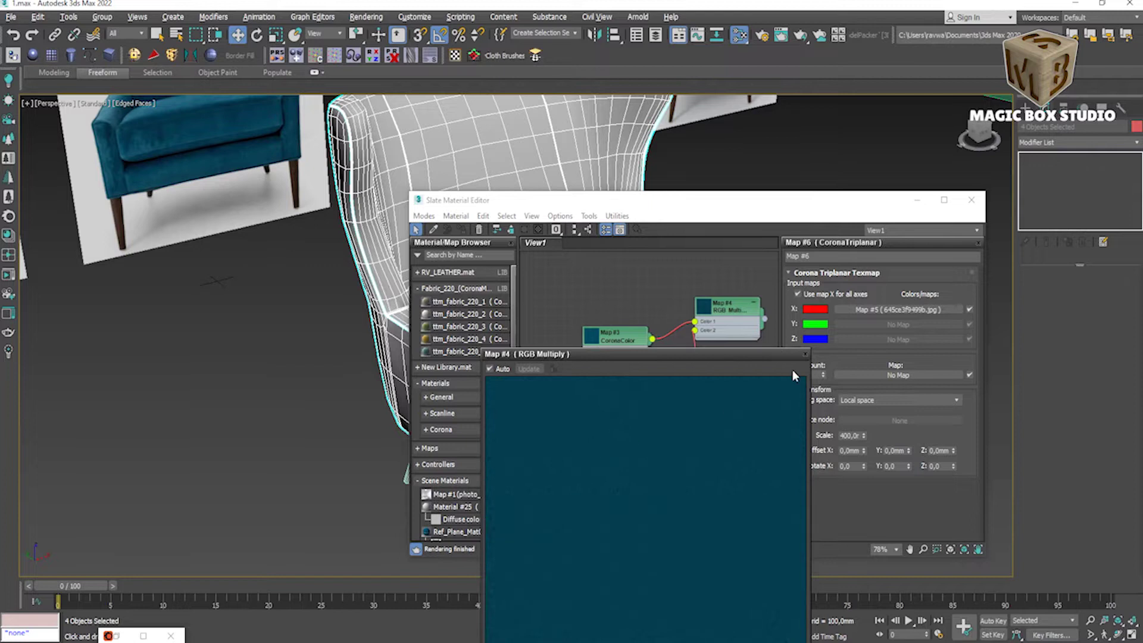
click(805, 355)
Step: Reposition the editor and the velvet_blue material node in the graph
drag(726, 201, 623, 117)
scroll(618, 253, down, 2)
middle_drag(617, 252, 535, 306)
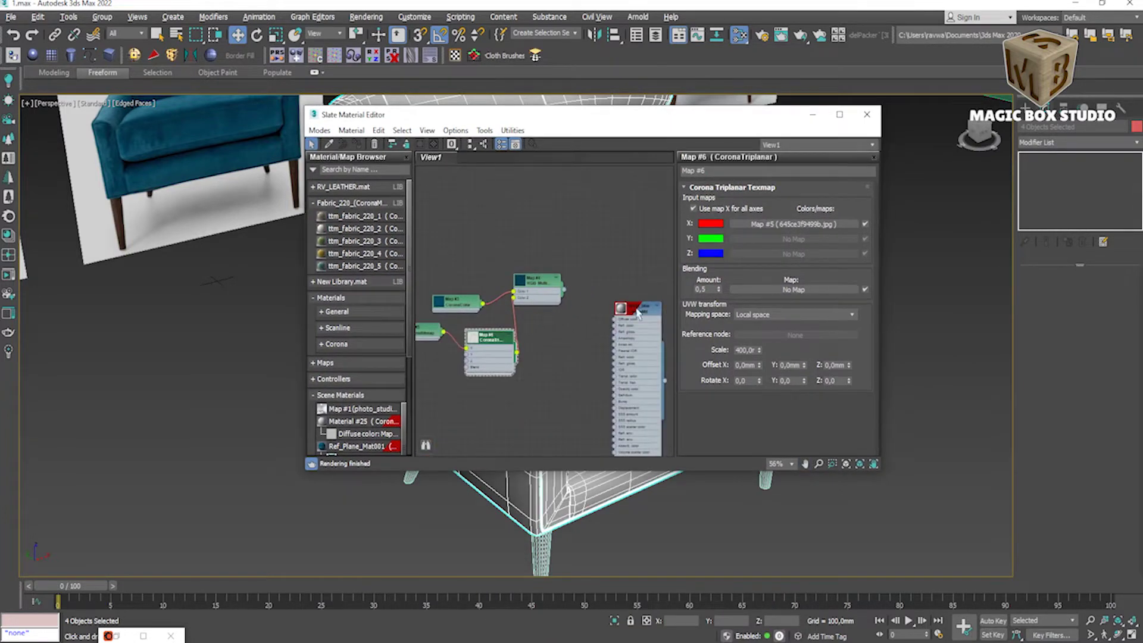
drag(627, 312, 647, 312)
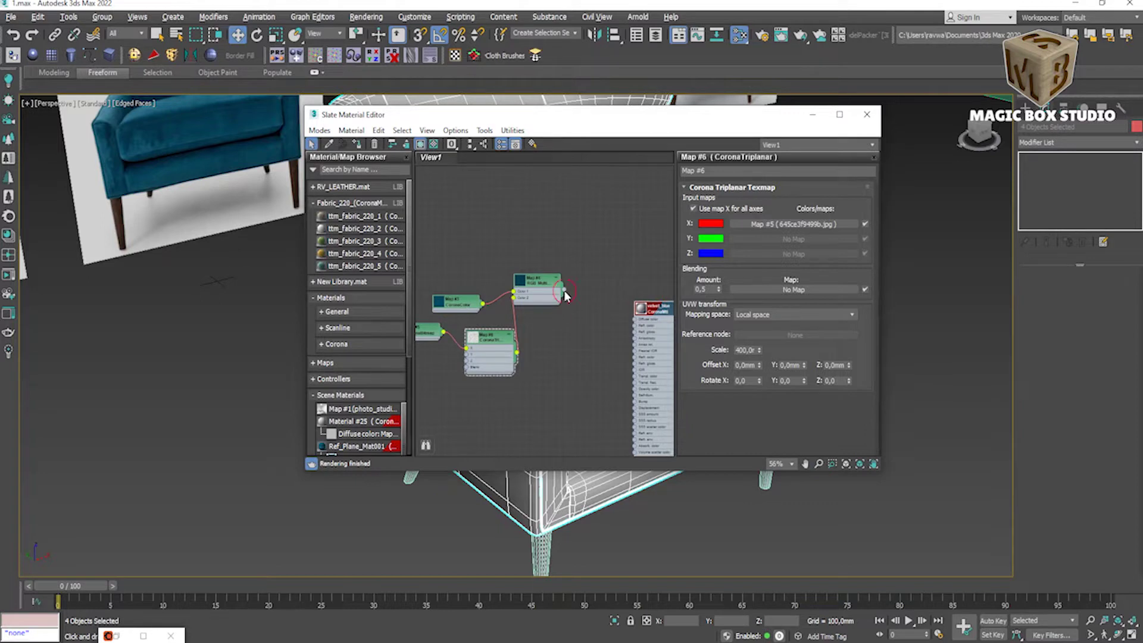
drag(564, 291, 566, 304)
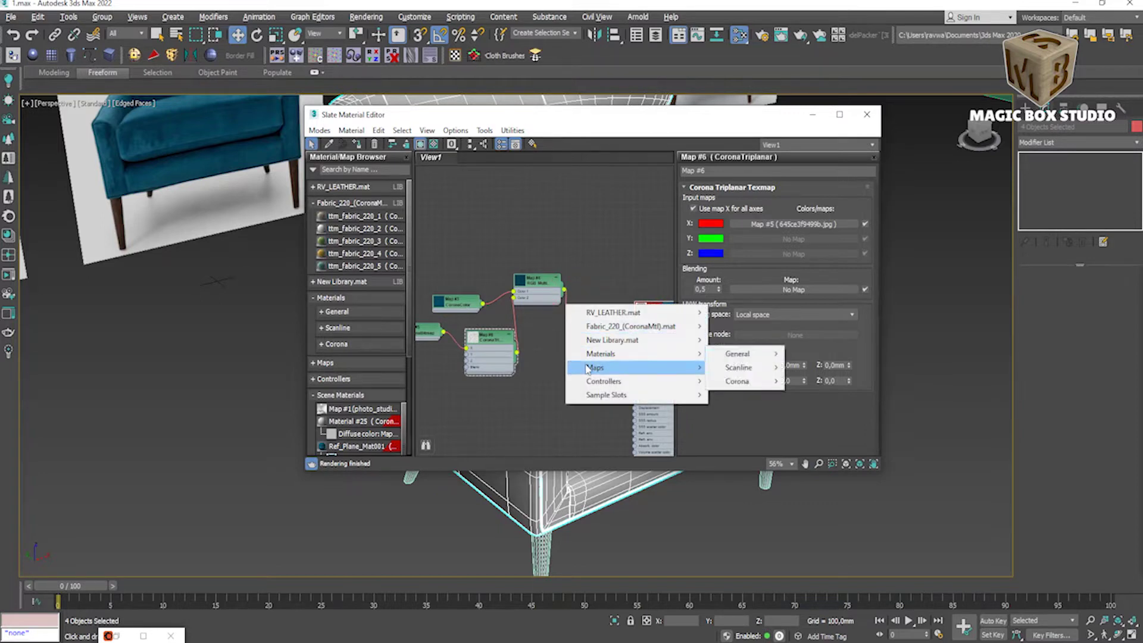
mouse_move(738, 382)
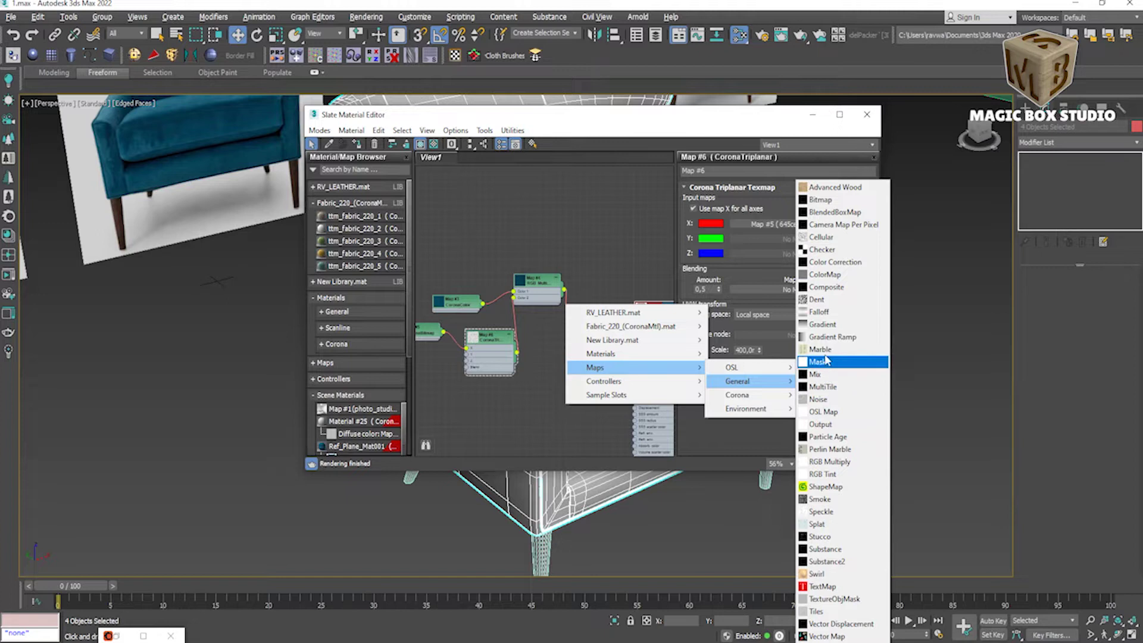
Step: Add Falloff Map #7 fed by RGB Multiply and arrange the Falloff, RGB Multiply, colour and triplanar nodes
click(826, 315)
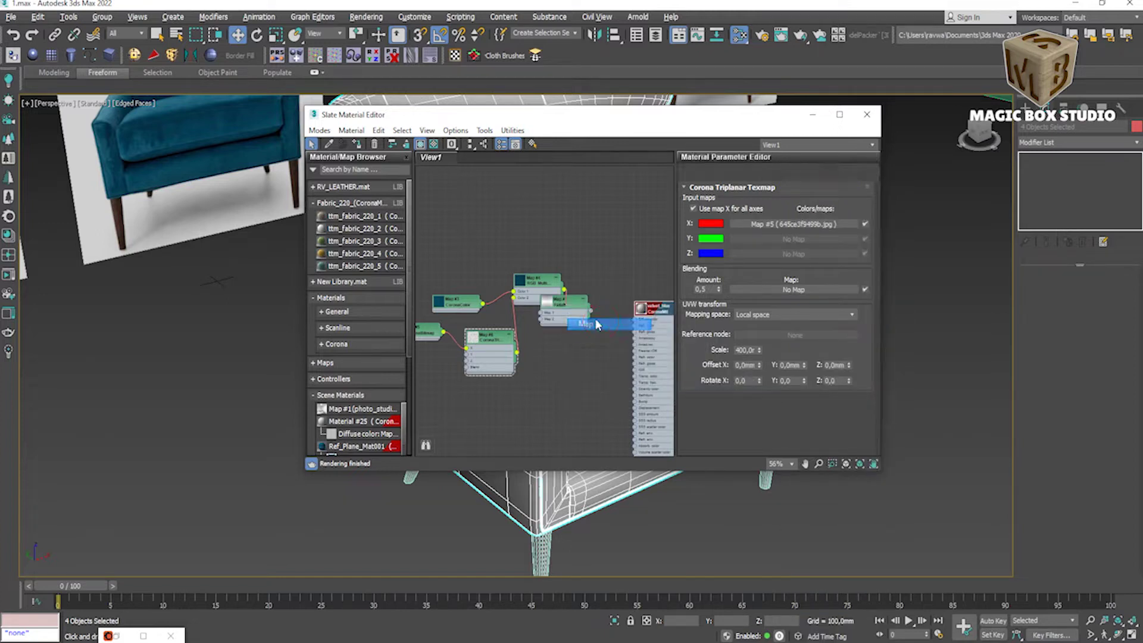
drag(572, 312, 612, 271)
drag(536, 279, 515, 258)
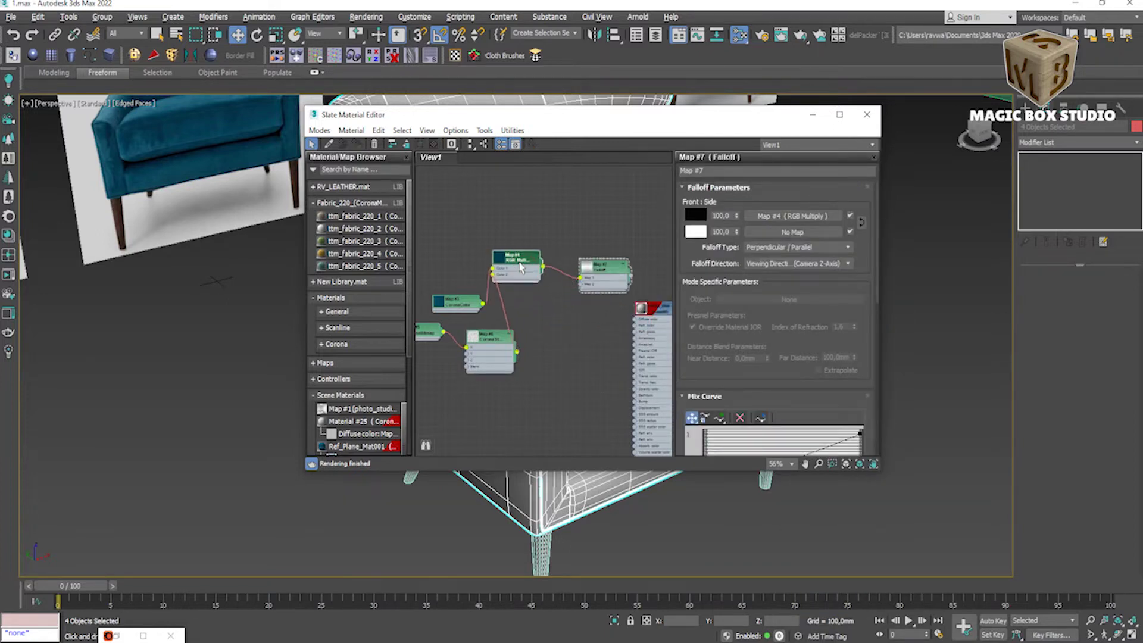
drag(468, 310, 450, 270)
drag(486, 345, 450, 294)
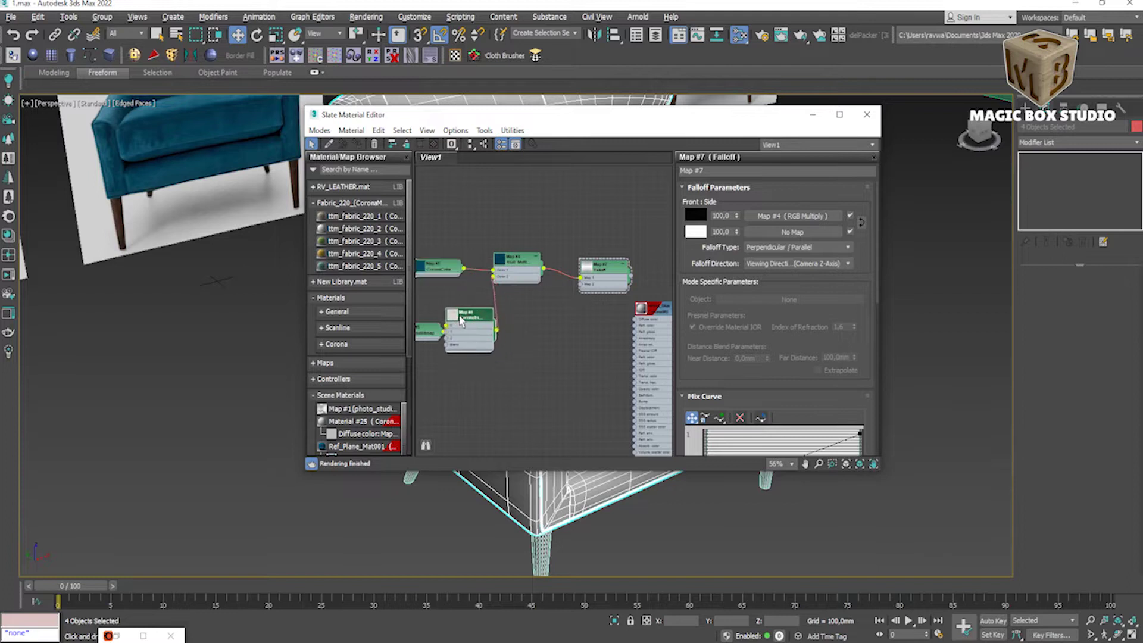
mouse_move(595, 275)
mouse_down()
mouse_move(610, 263)
mouse_move(554, 301)
mouse_up()
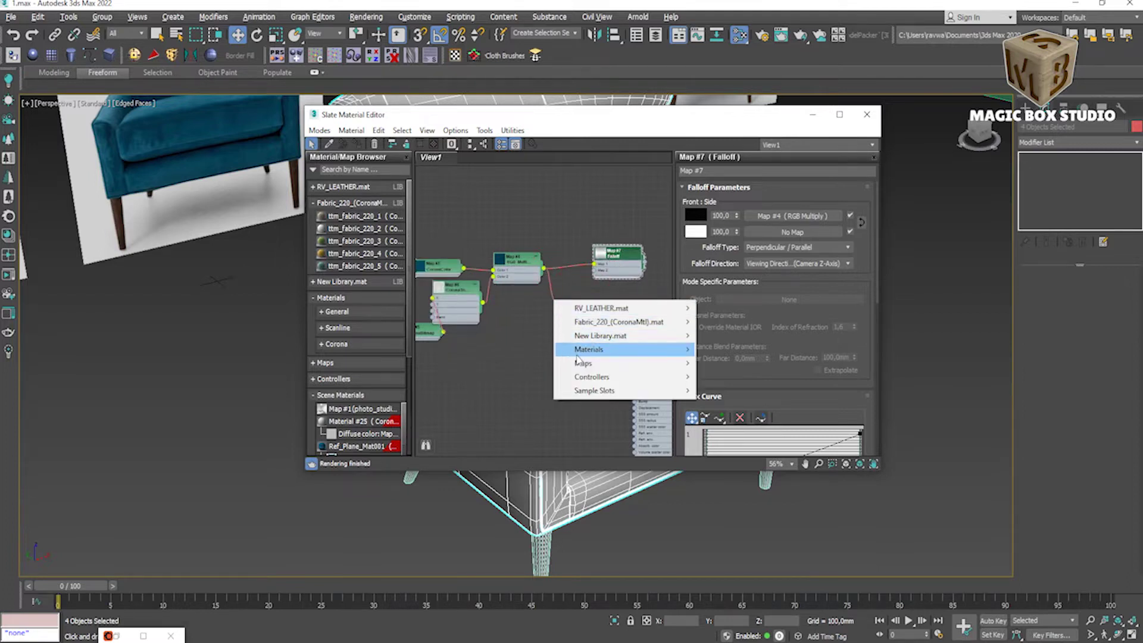
mouse_move(726, 377)
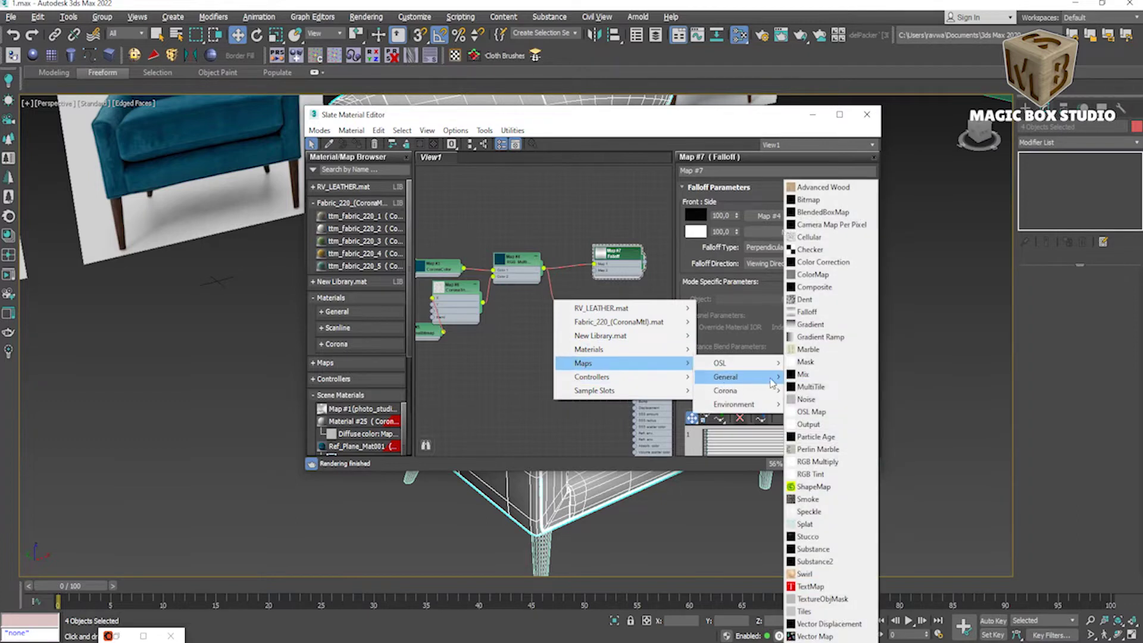
Step: Add Output Map #8 fed by the RGB Multiply and open its preview
click(828, 425)
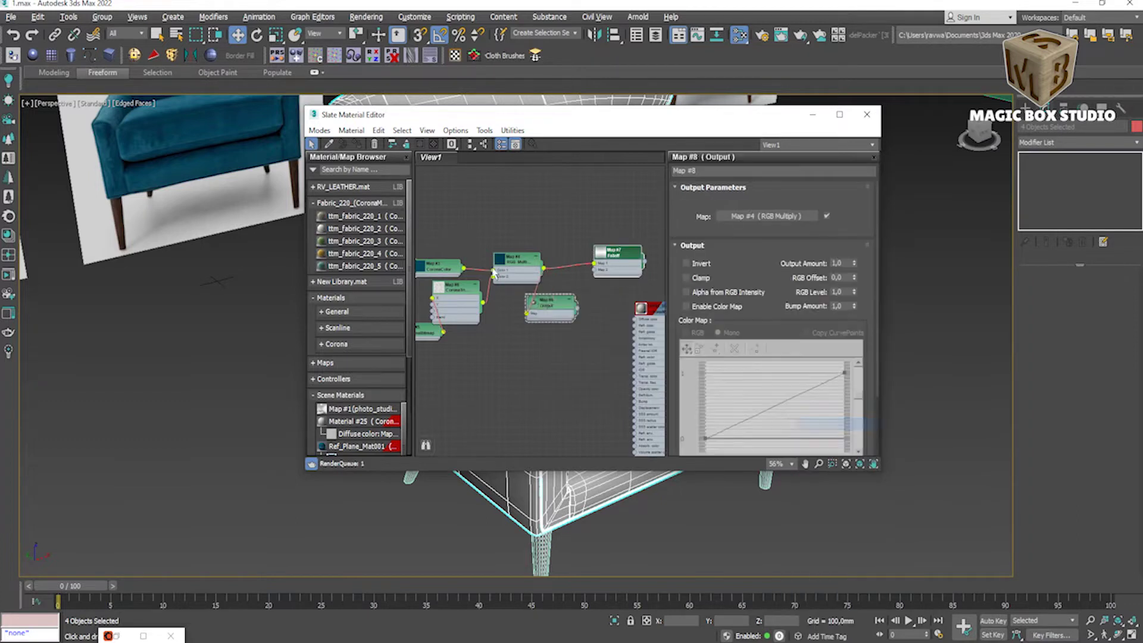
right_click(561, 306)
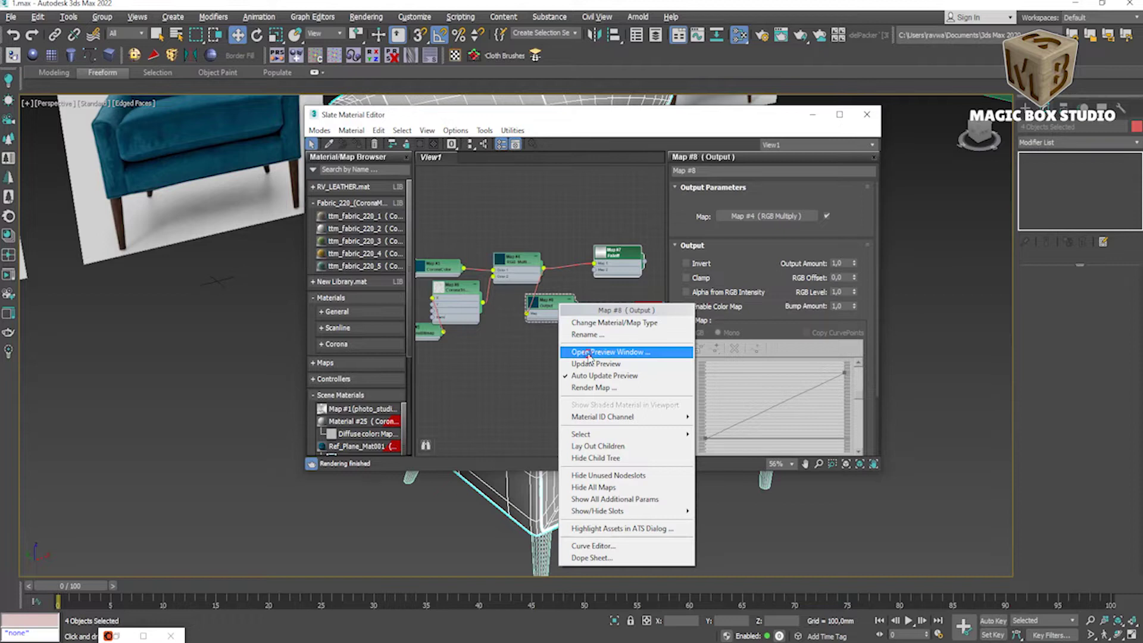
click(589, 356)
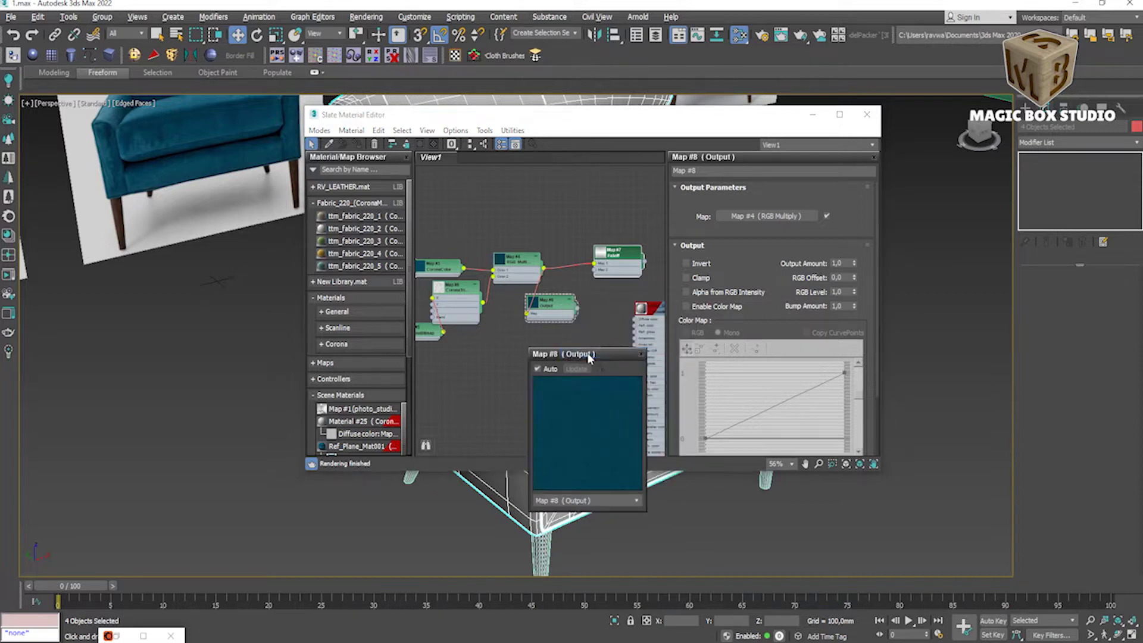
Step: Try RGB Level values 2, 40 and 10, settling on 7
double_click(837, 291)
text(2)
key(Return)
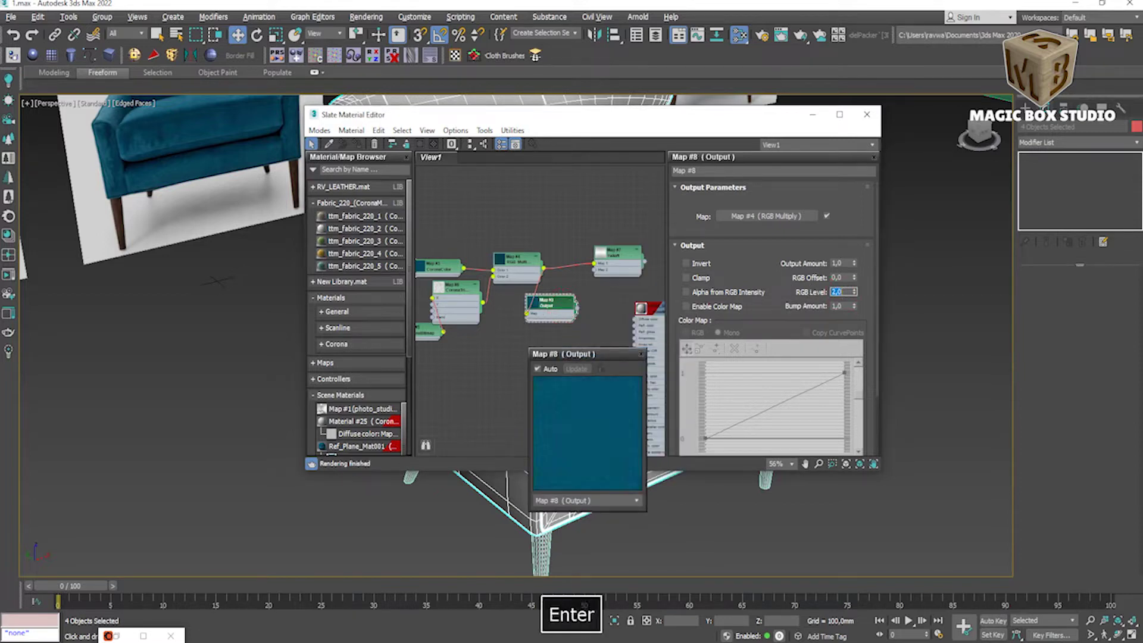
text(40)
key(Return)
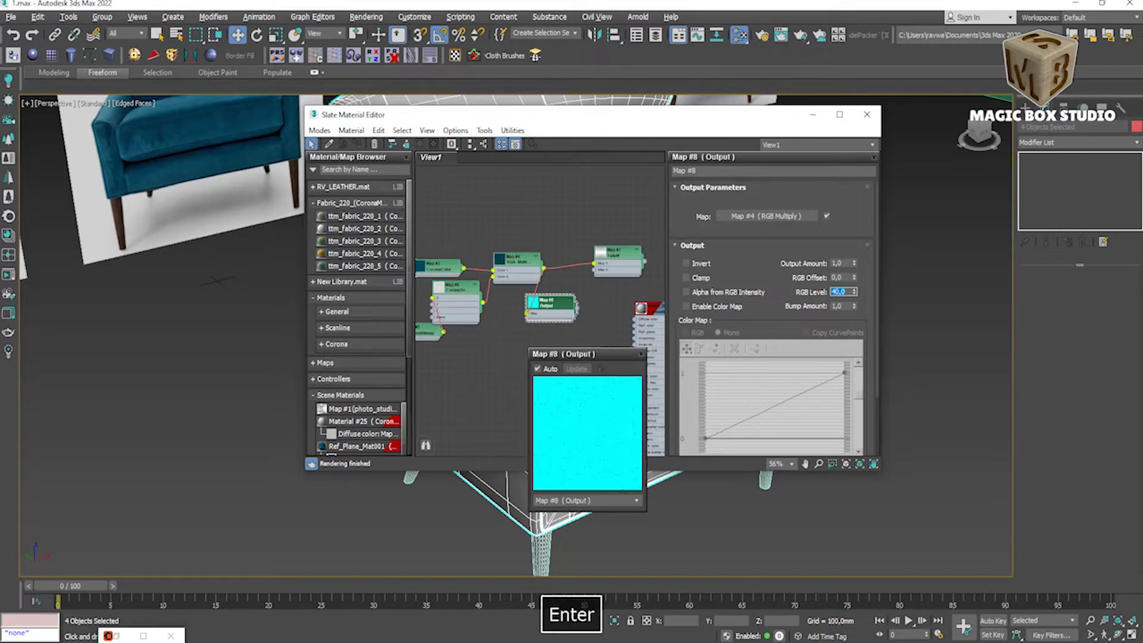
text(10)
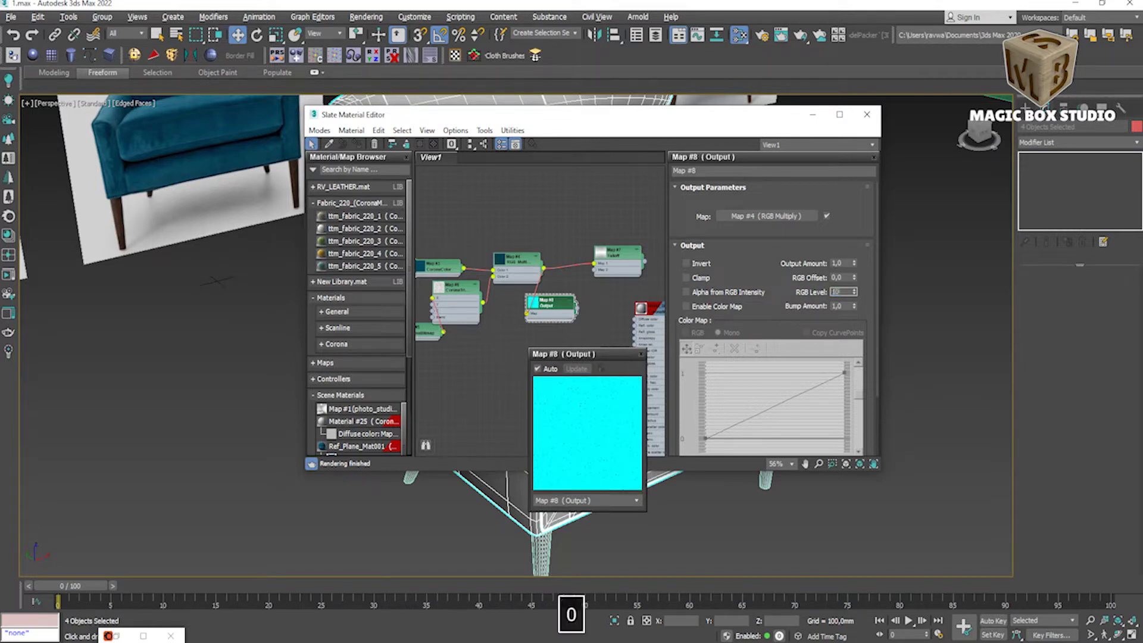
key(Return)
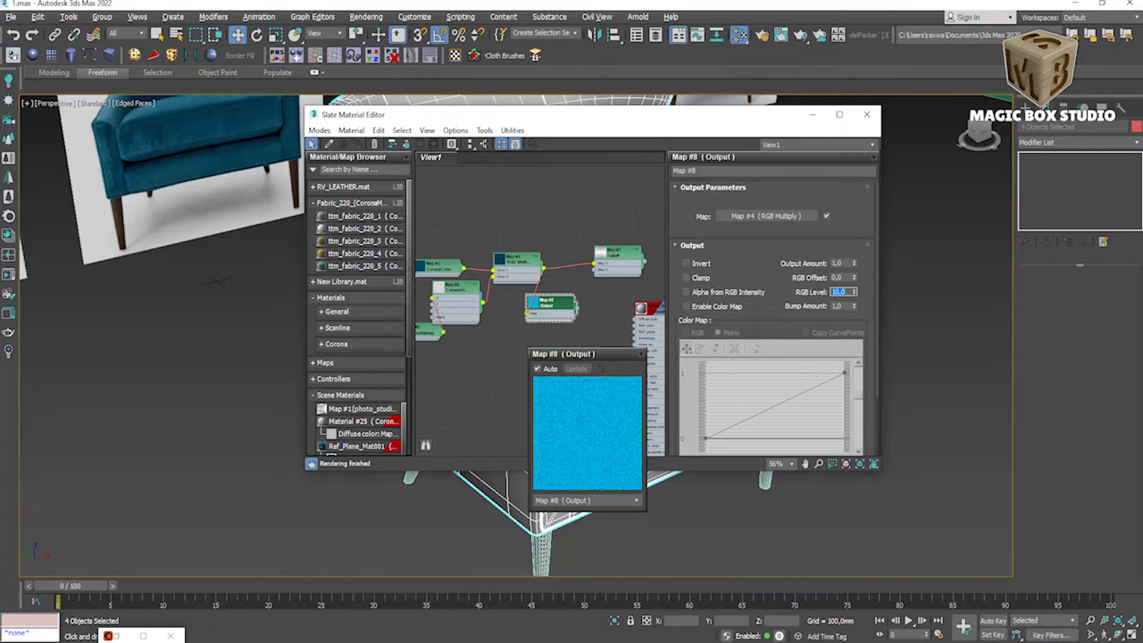
text(7)
key(Return)
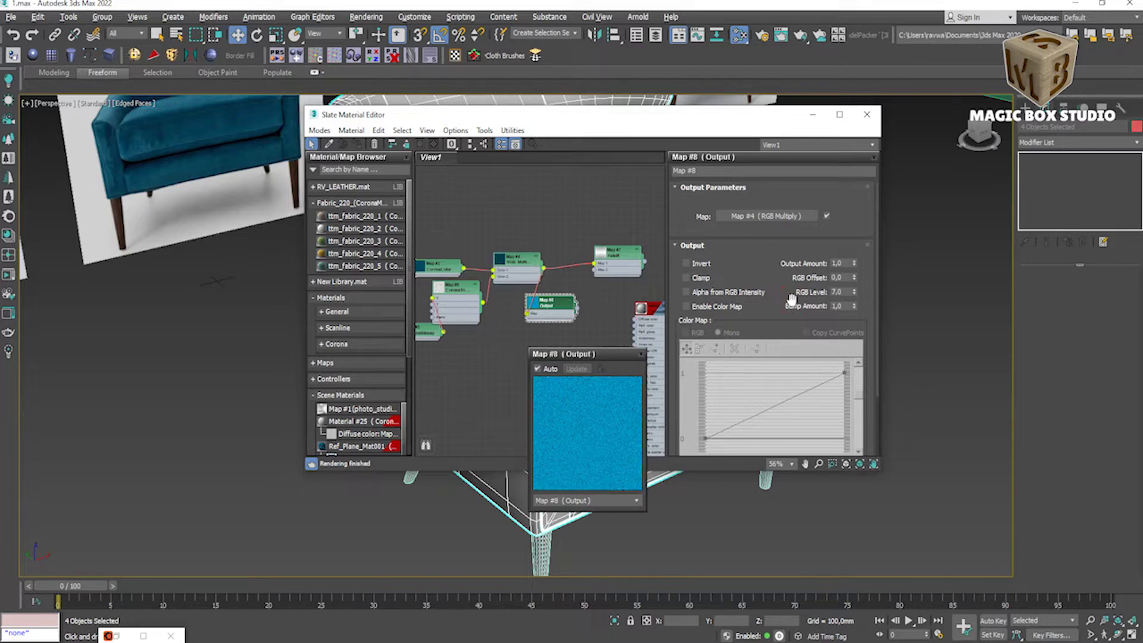
Step: Connect Map #8 into the Falloff map and open Falloff Map #7's parameters
drag(578, 309, 585, 287)
right_click(617, 259)
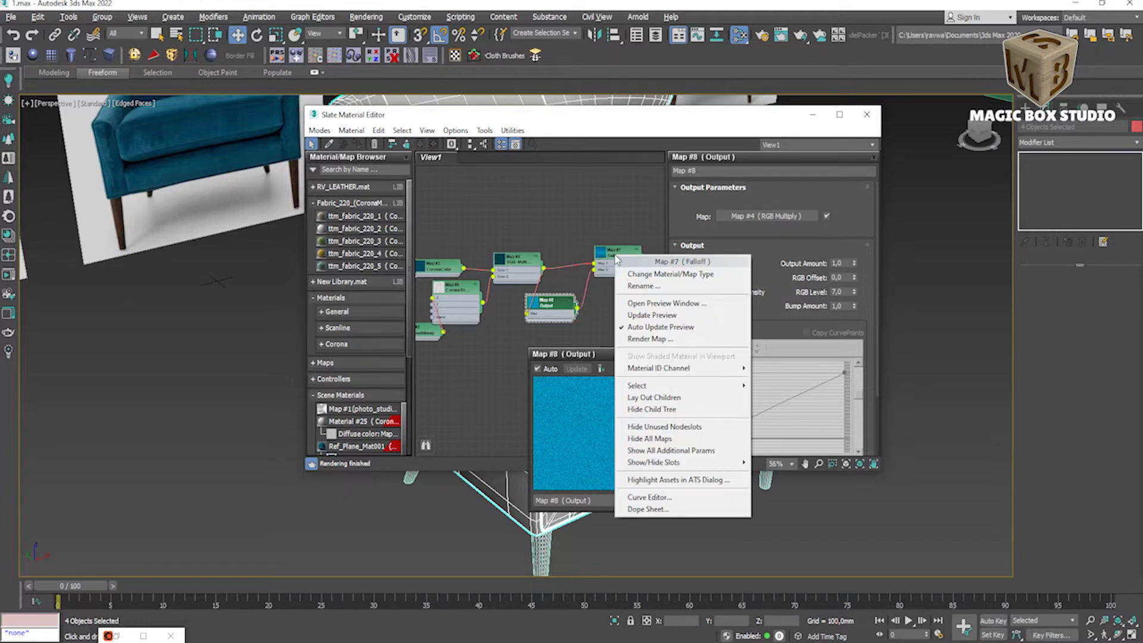
double_click(613, 260)
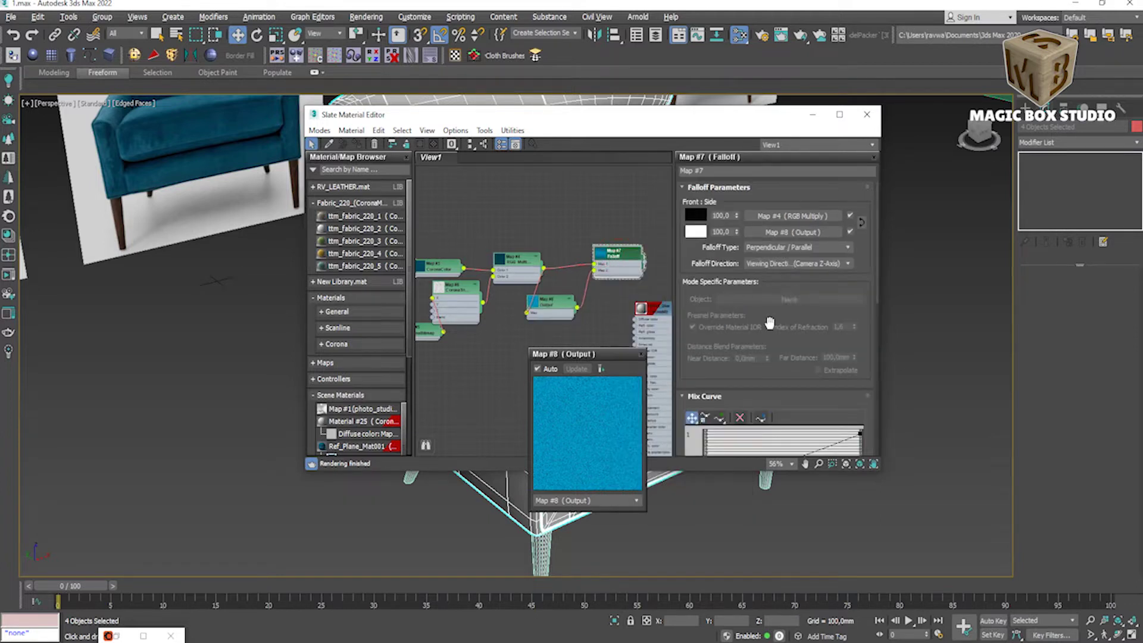
scroll(753, 297, down, 3)
Step: Make the Mix Curve points Bezier-Corner and bend it to stay low, then rise steeply
right_click(705, 398)
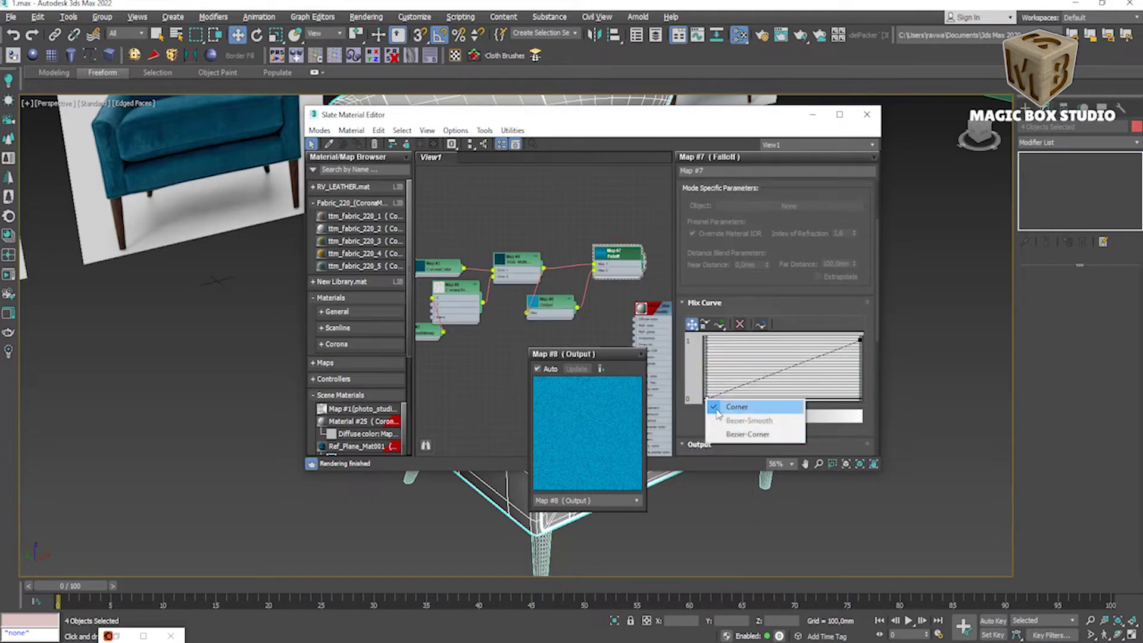
click(730, 435)
drag(743, 384, 879, 419)
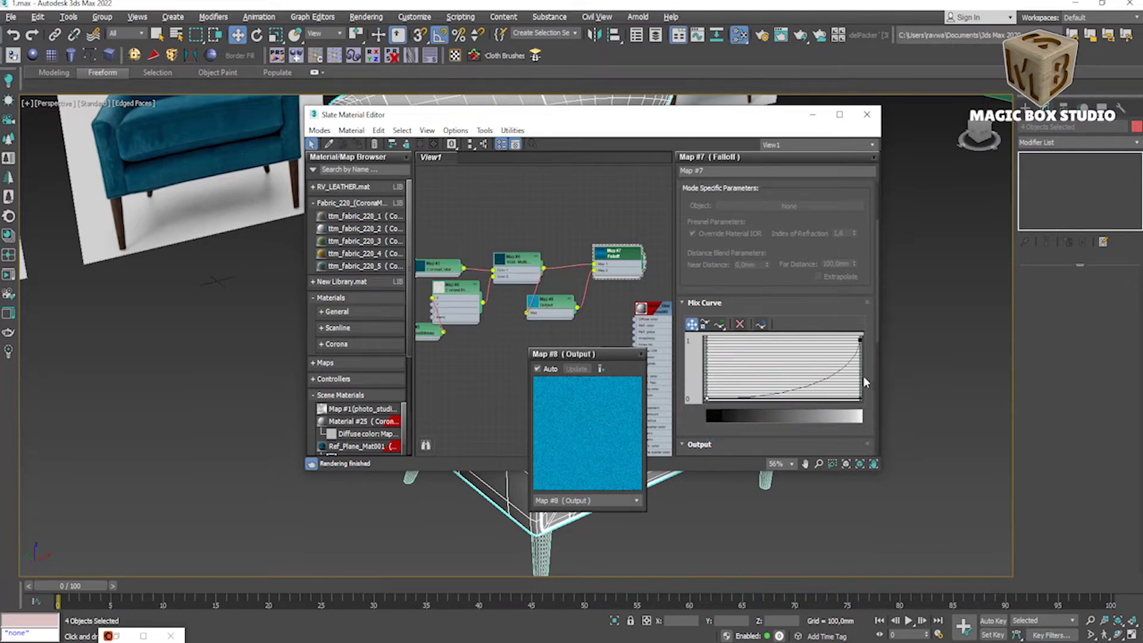
right_click(860, 340)
click(864, 376)
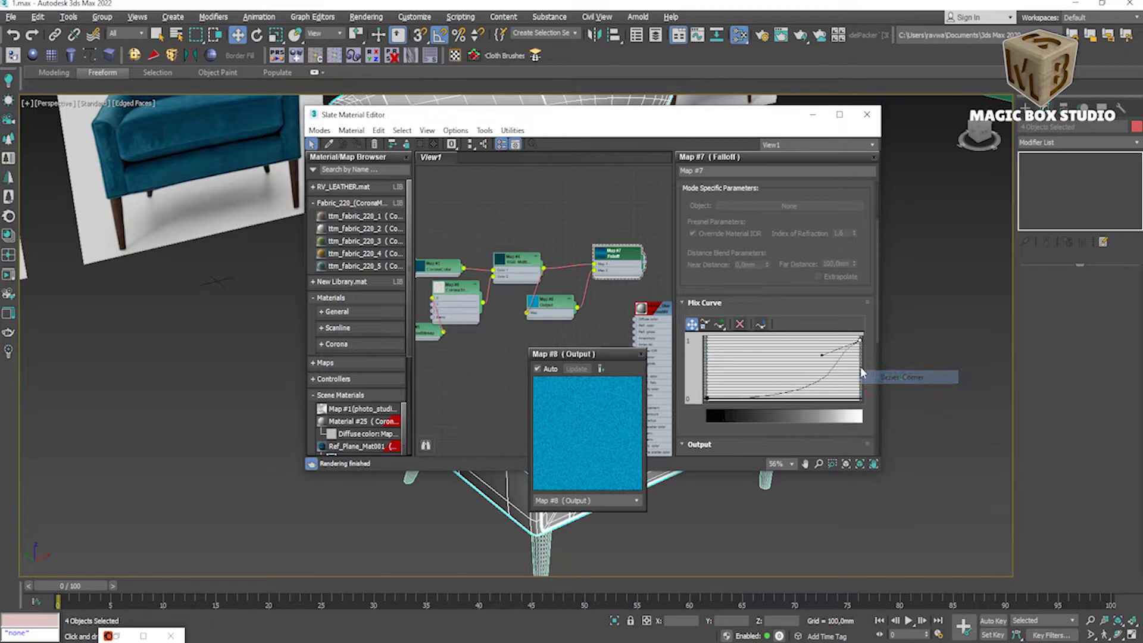
drag(822, 355, 868, 379)
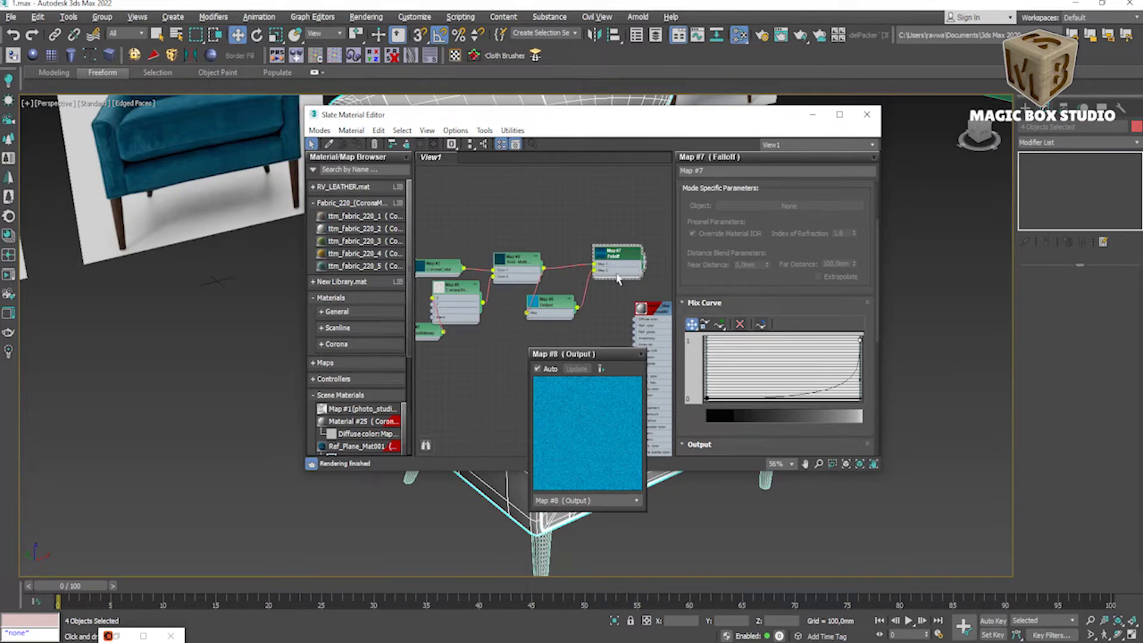
click(641, 353)
Step: Pan the node graph and line up Map #3, Map #6, Map #4 and Output left of Falloff
middle_drag(654, 317, 532, 331)
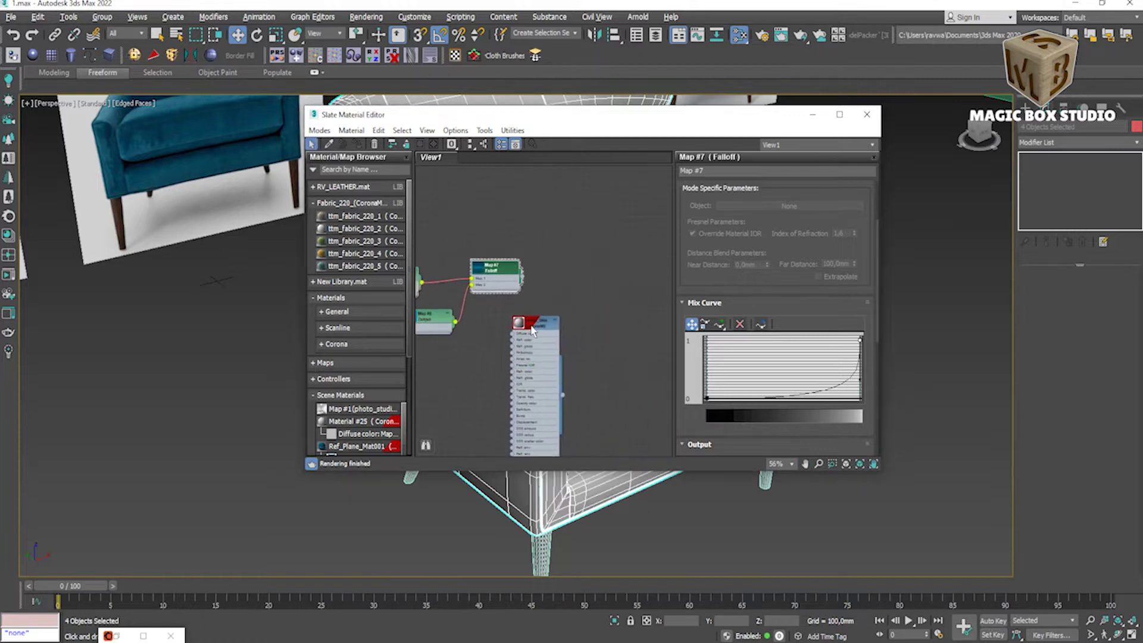
drag(532, 330, 585, 299)
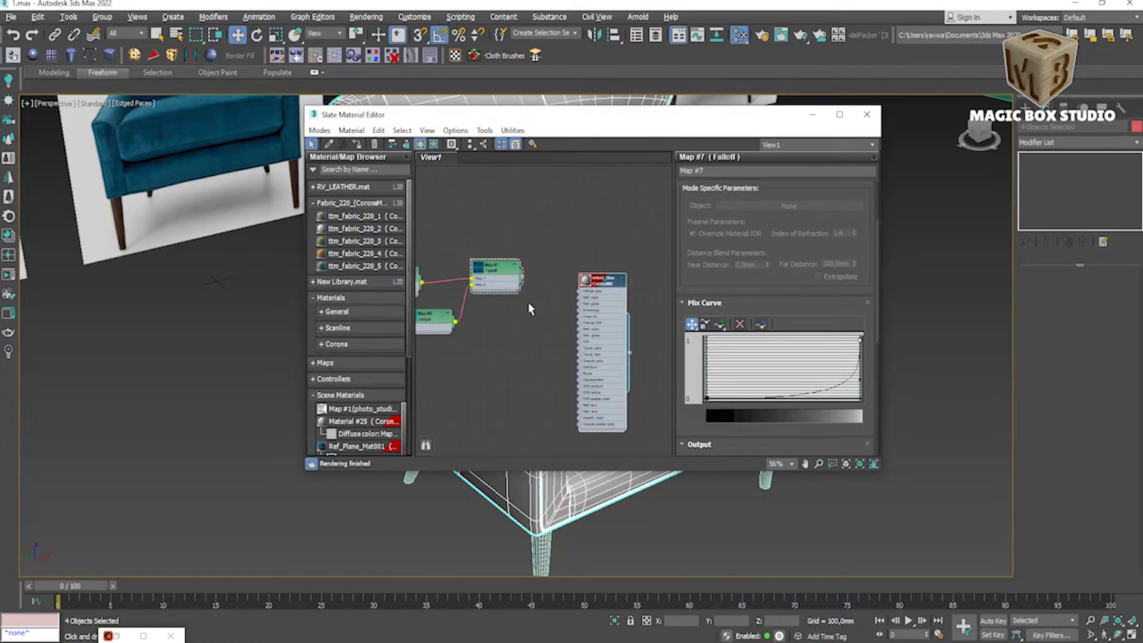
mouse_move(488, 316)
middle_down()
mouse_move(530, 333)
mouse_move(562, 325)
middle_up()
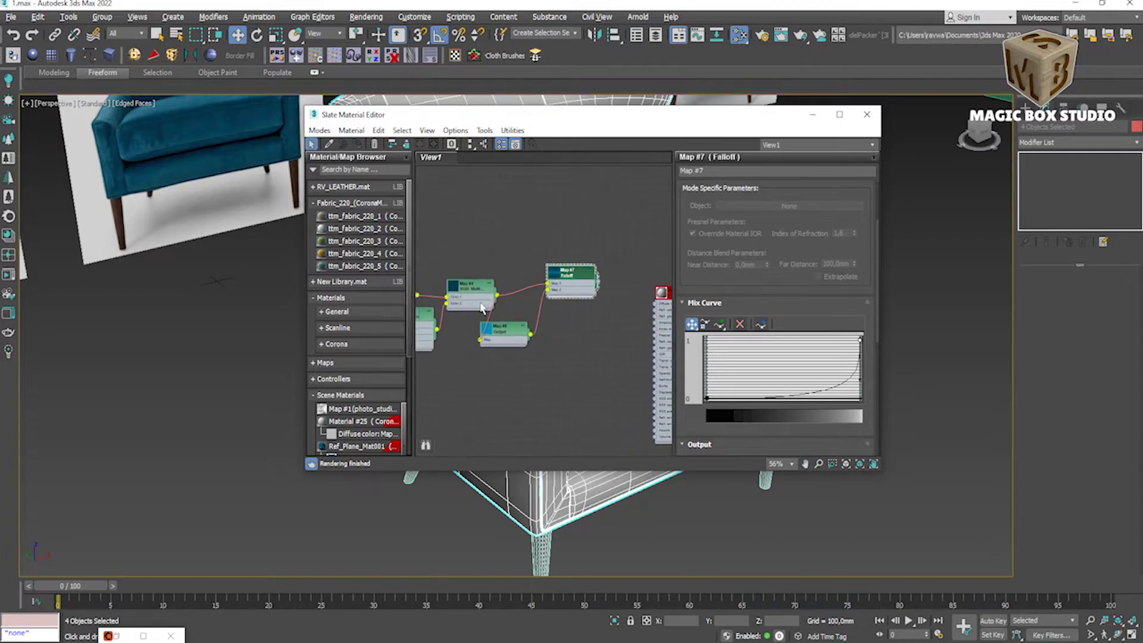
middle_drag(429, 319, 487, 318)
drag(456, 305, 450, 263)
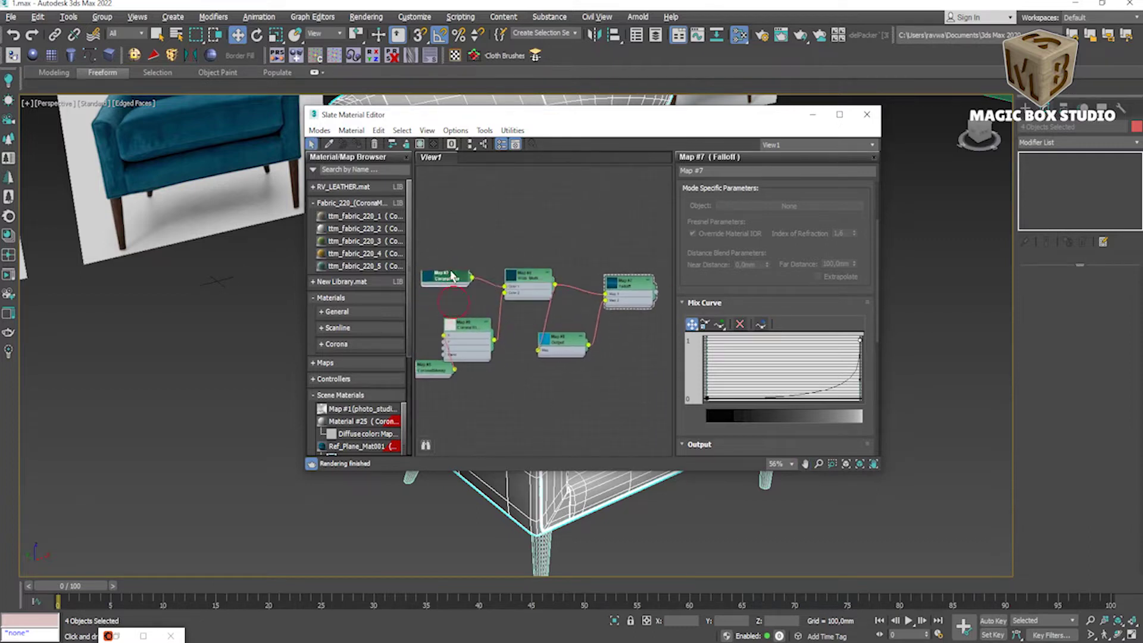
drag(474, 324, 447, 296)
click(615, 290)
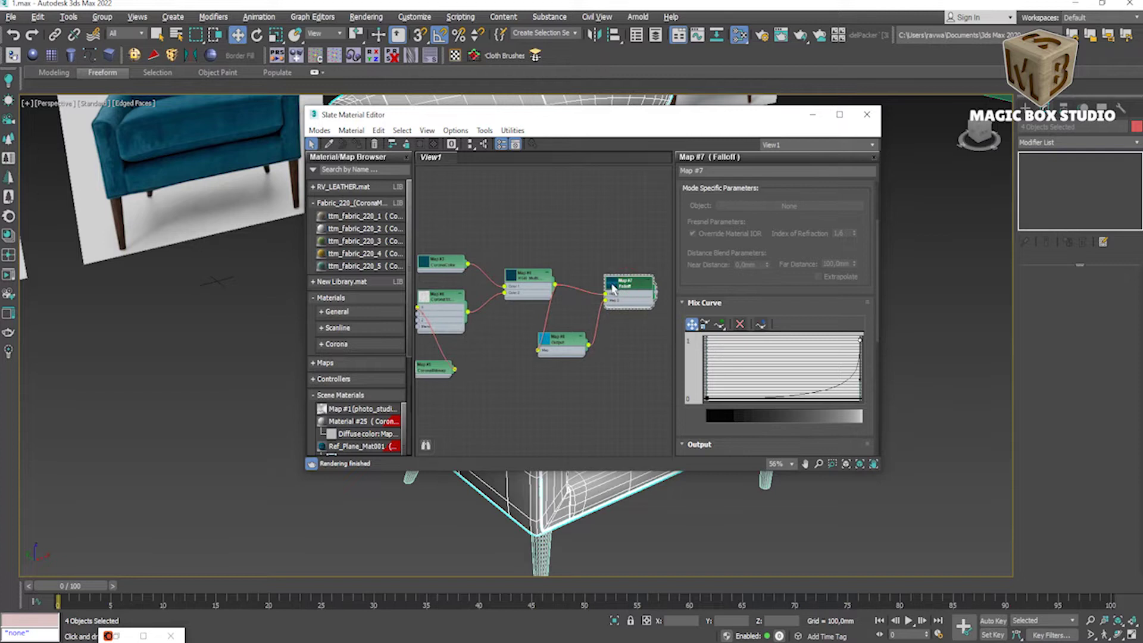
click(483, 144)
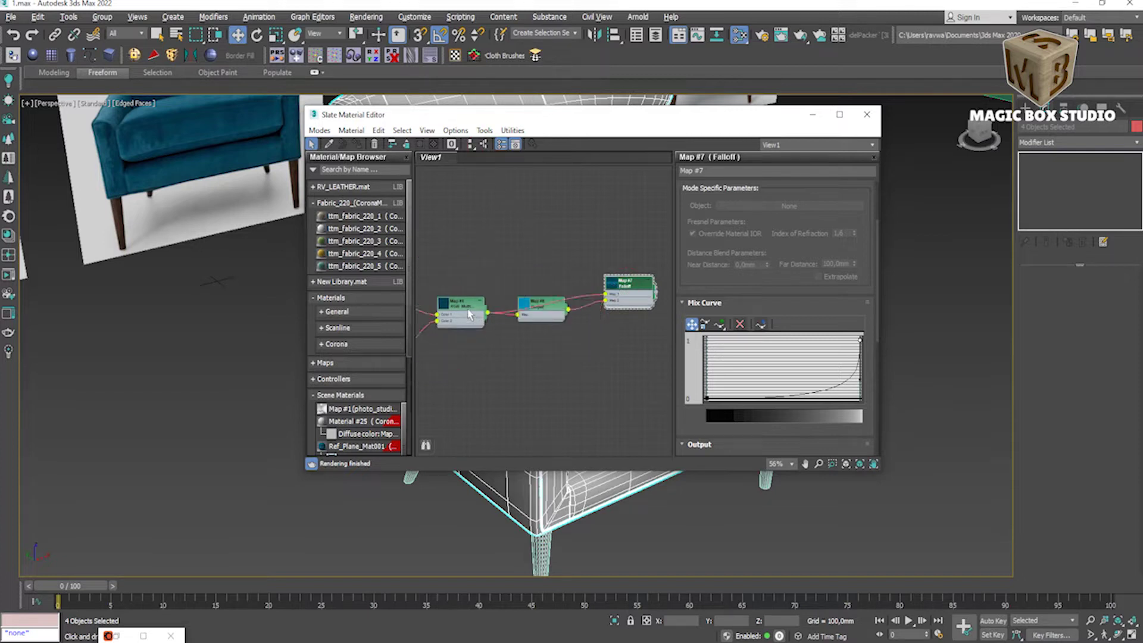
drag(467, 312, 465, 298)
middle_drag(579, 338, 559, 345)
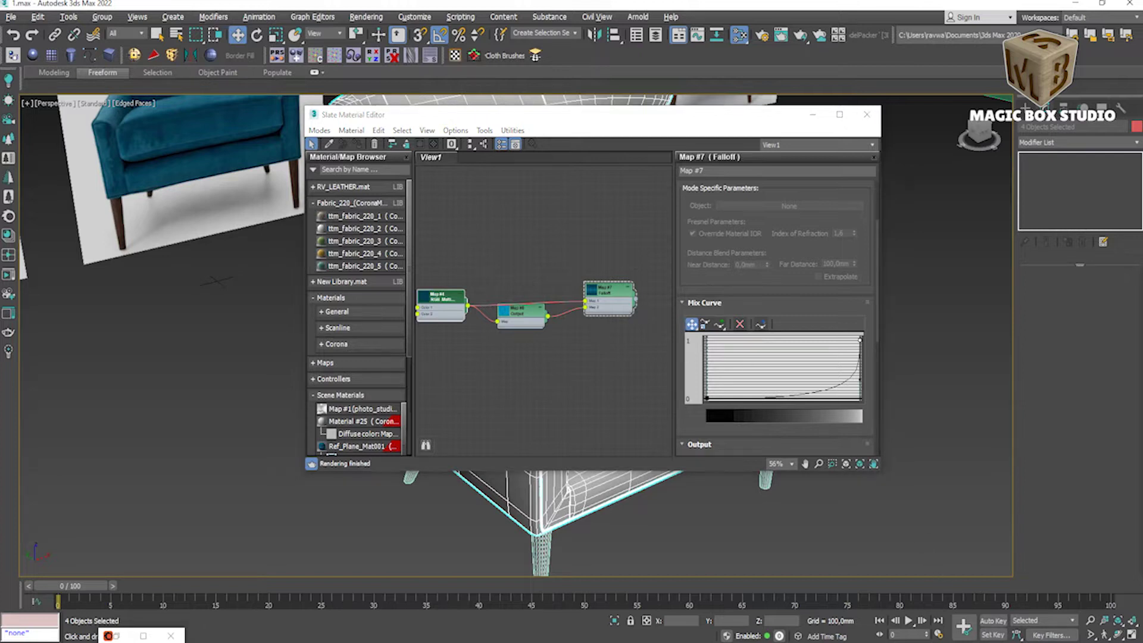
Step: Reposition the Map #3 CoronaColor node, recenter on Falloff, and drag a new map from its output
right_click(982, 613)
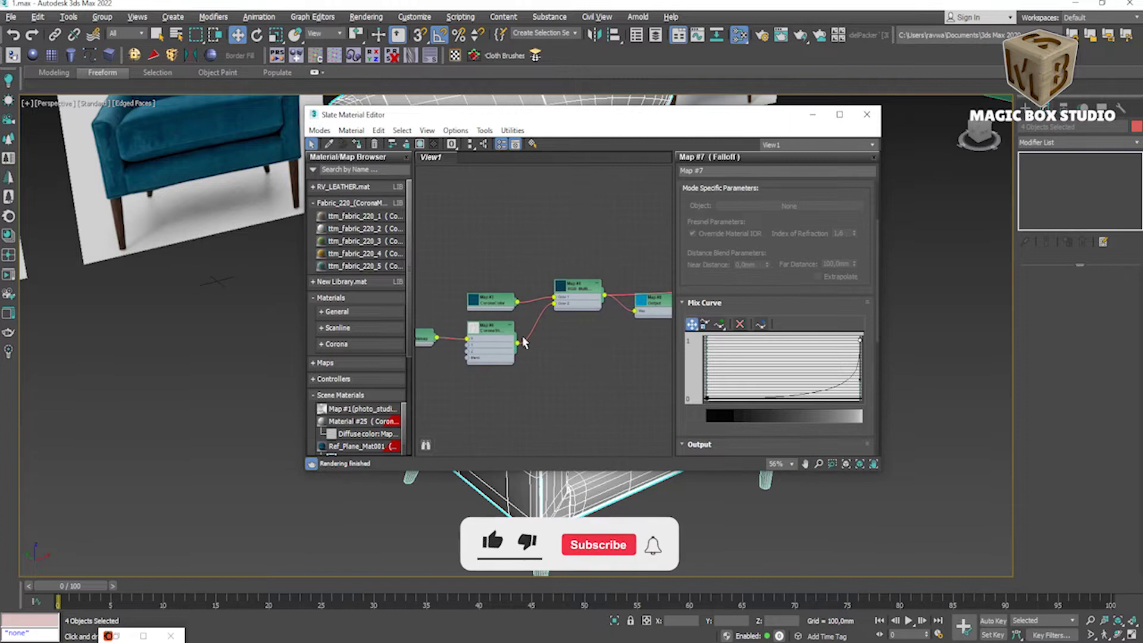
drag(489, 299, 475, 278)
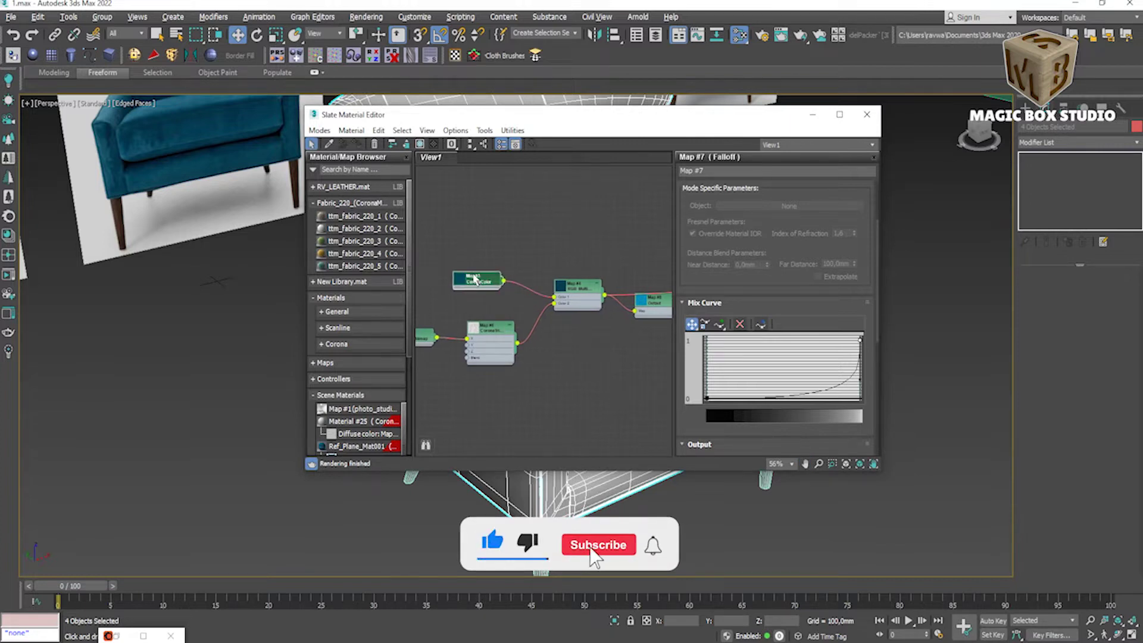
drag(475, 279, 502, 278)
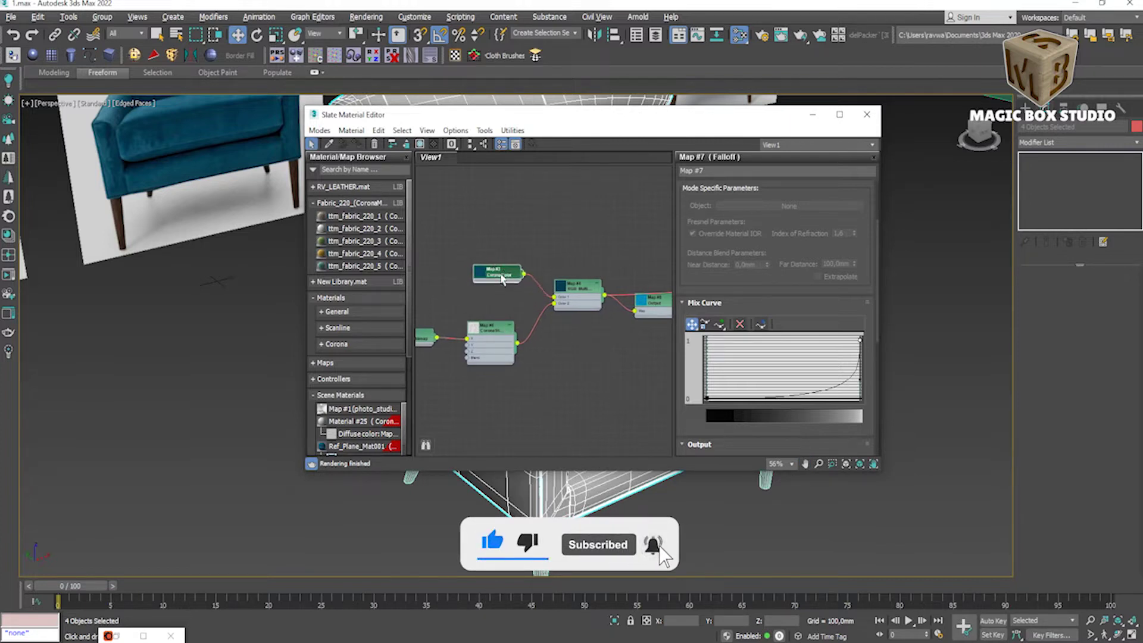
middle_drag(571, 298, 532, 298)
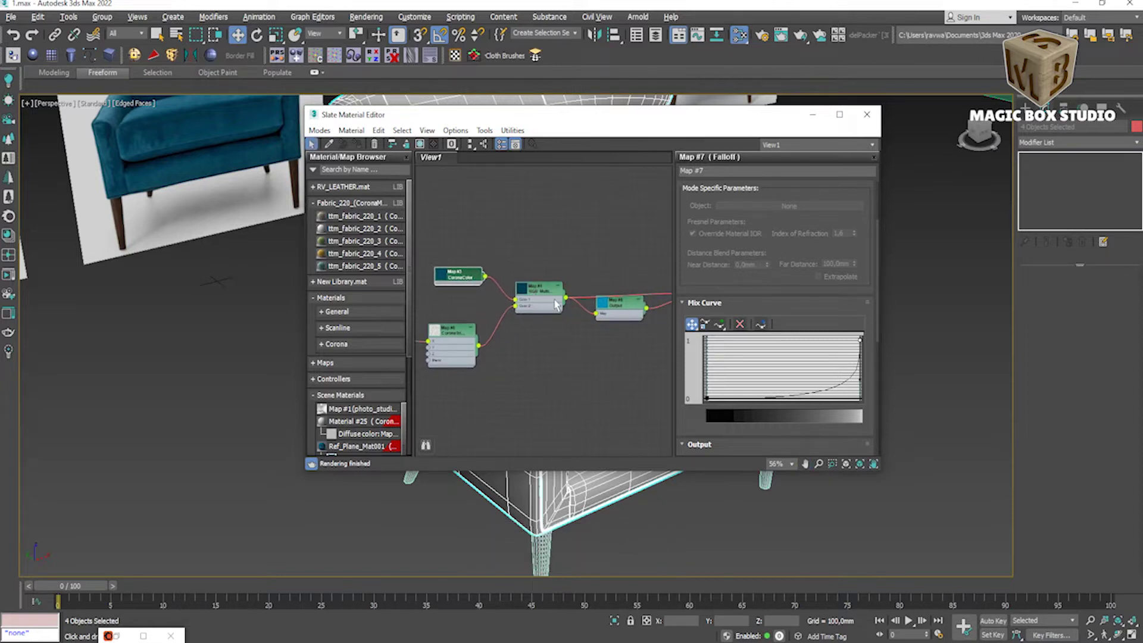
middle_drag(556, 305, 502, 311)
mouse_move(582, 307)
middle_down()
mouse_move(537, 313)
mouse_move(527, 331)
middle_up()
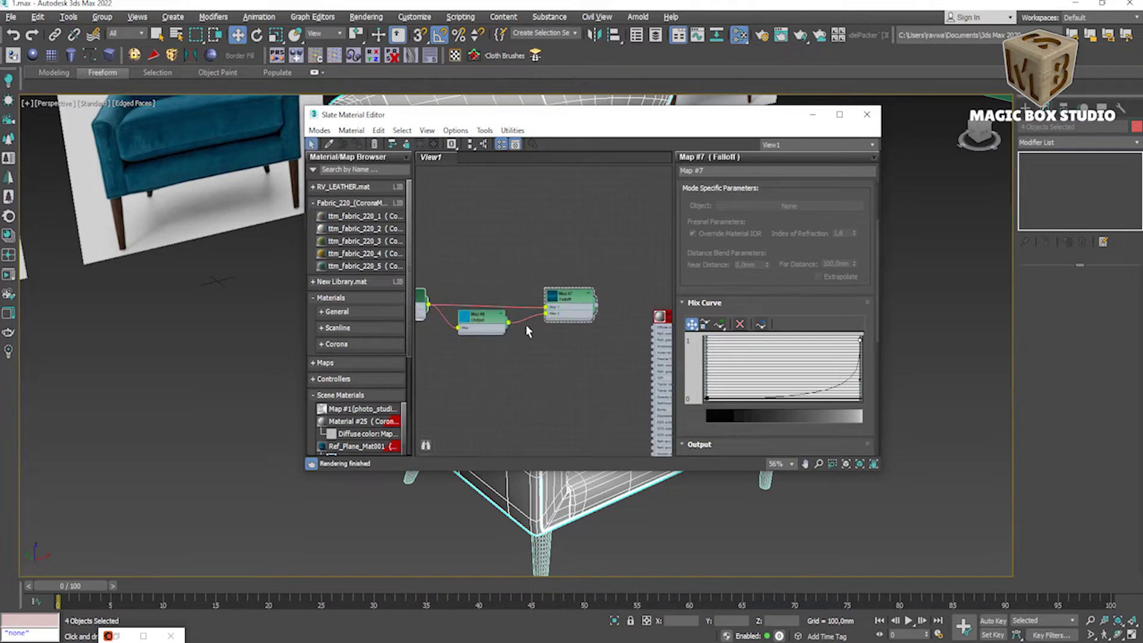
drag(599, 309, 600, 314)
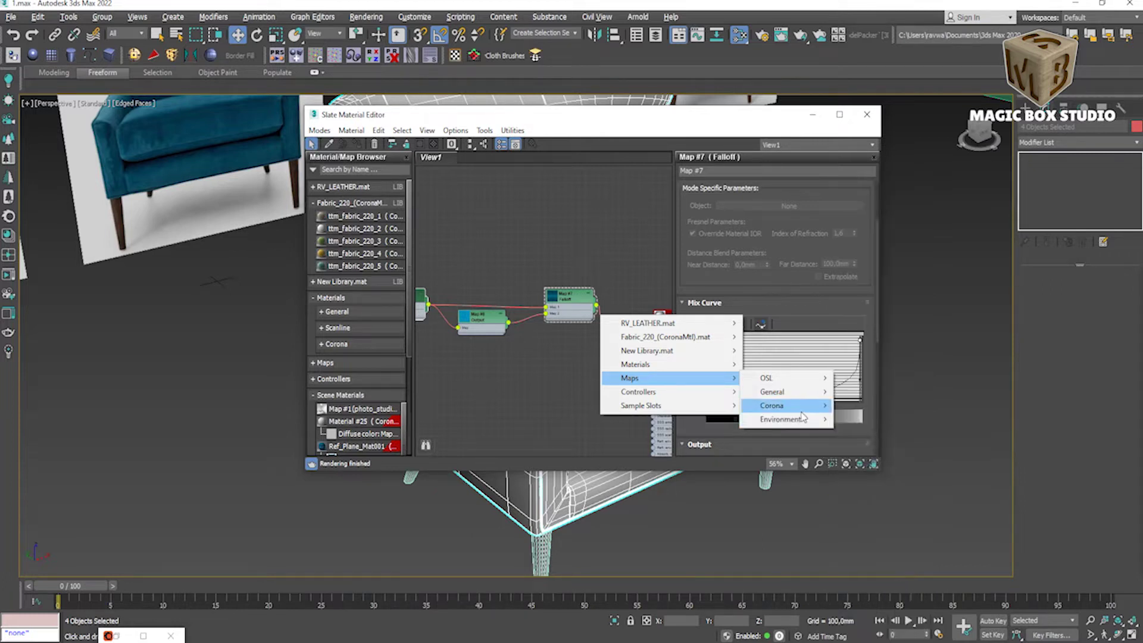
Step: Add CoronaMix Map #9 with the Falloff feeding its Top layer, and position both nodes
mouse_move(772, 406)
click(868, 506)
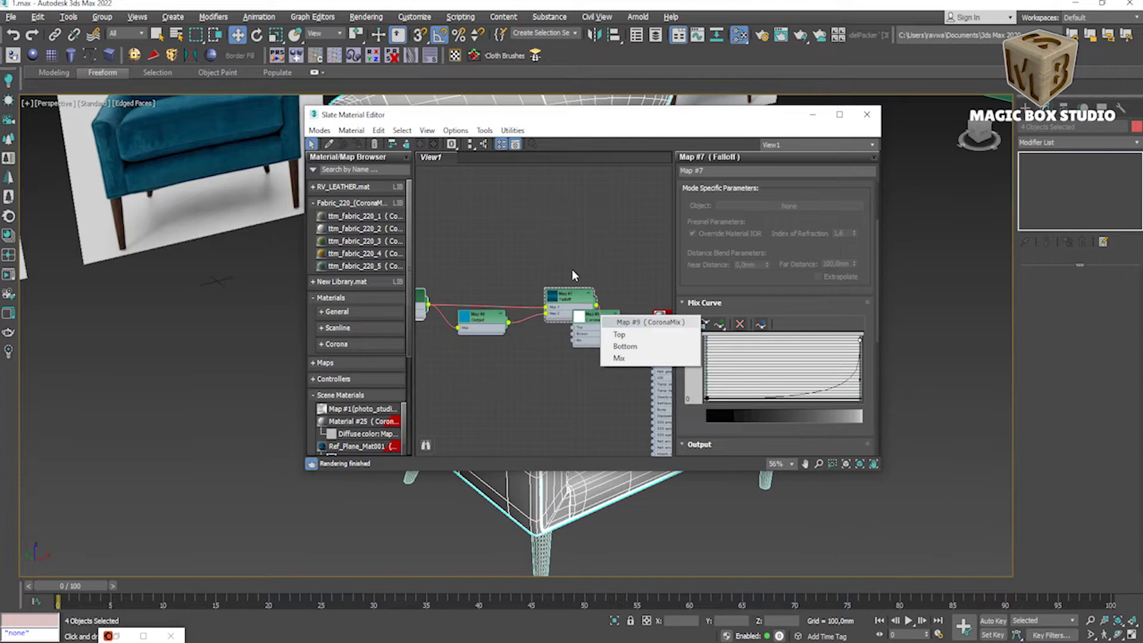
click(615, 336)
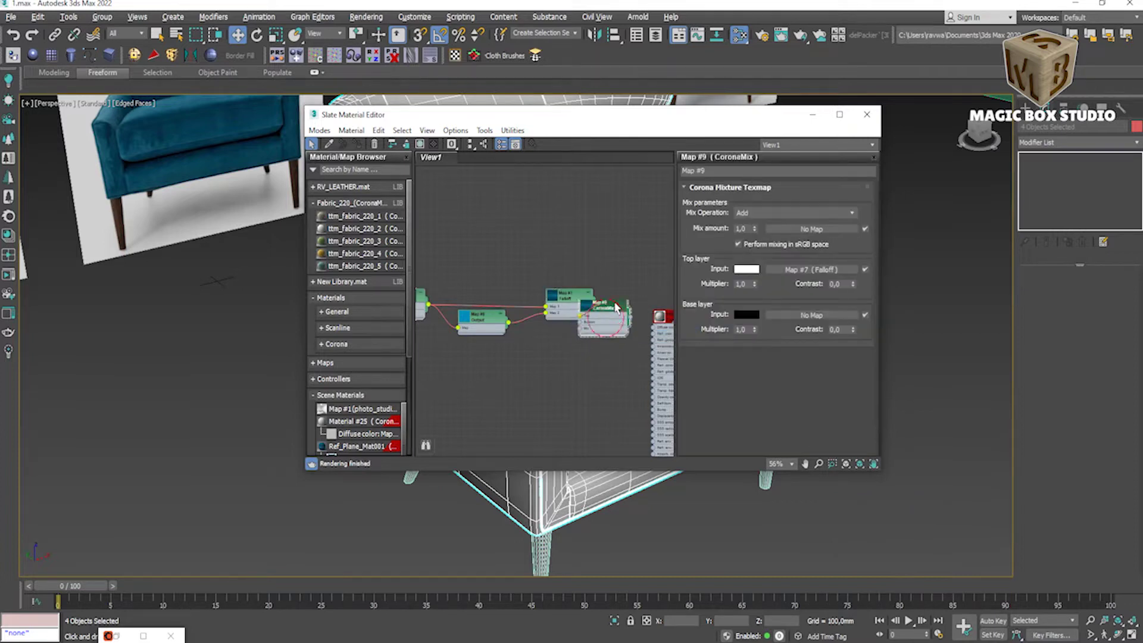
drag(590, 315, 618, 268)
drag(570, 298, 541, 279)
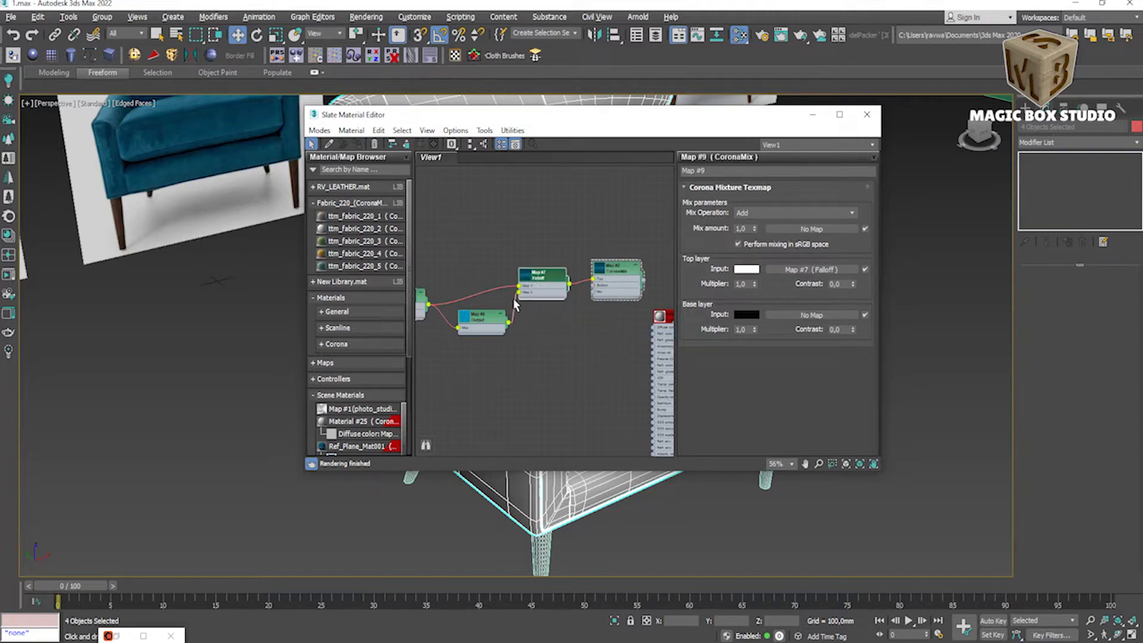
Step: Bring Map #5 and Map #6 into view, move Map #6 up, and drag a new map from Map #1
middle_drag(515, 305, 550, 311)
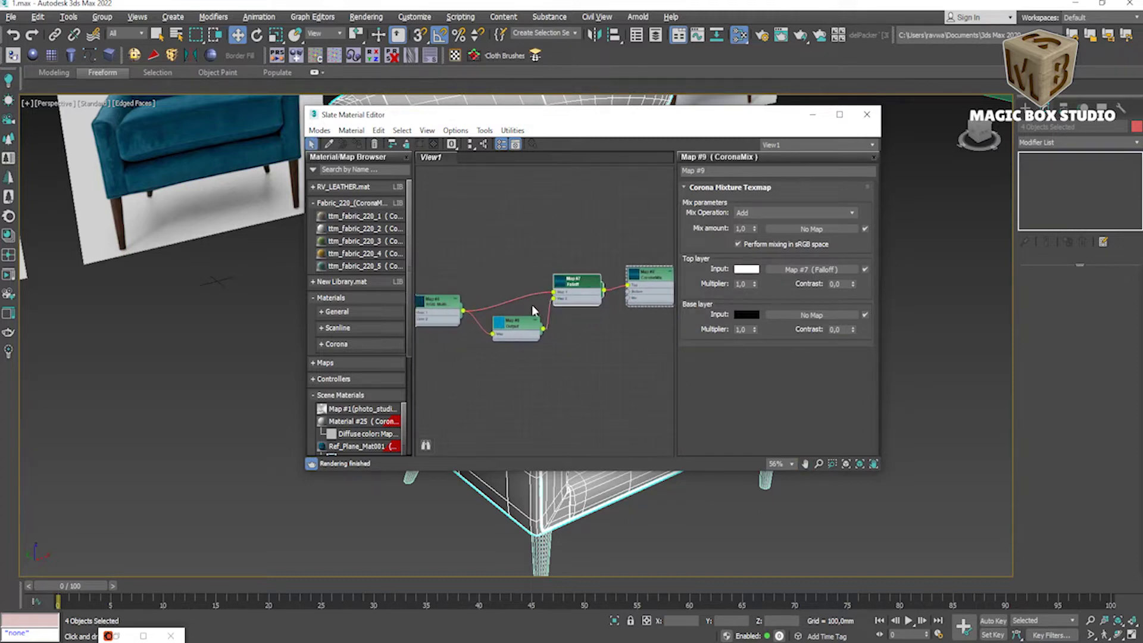
middle_drag(482, 304, 502, 284)
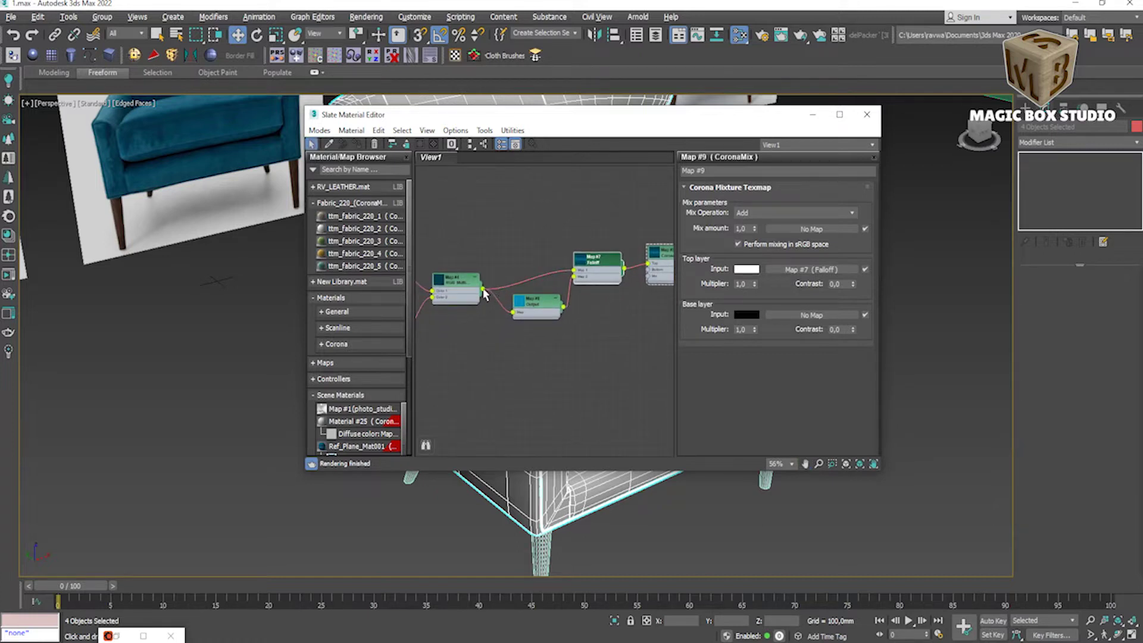
middle_drag(416, 326, 523, 291)
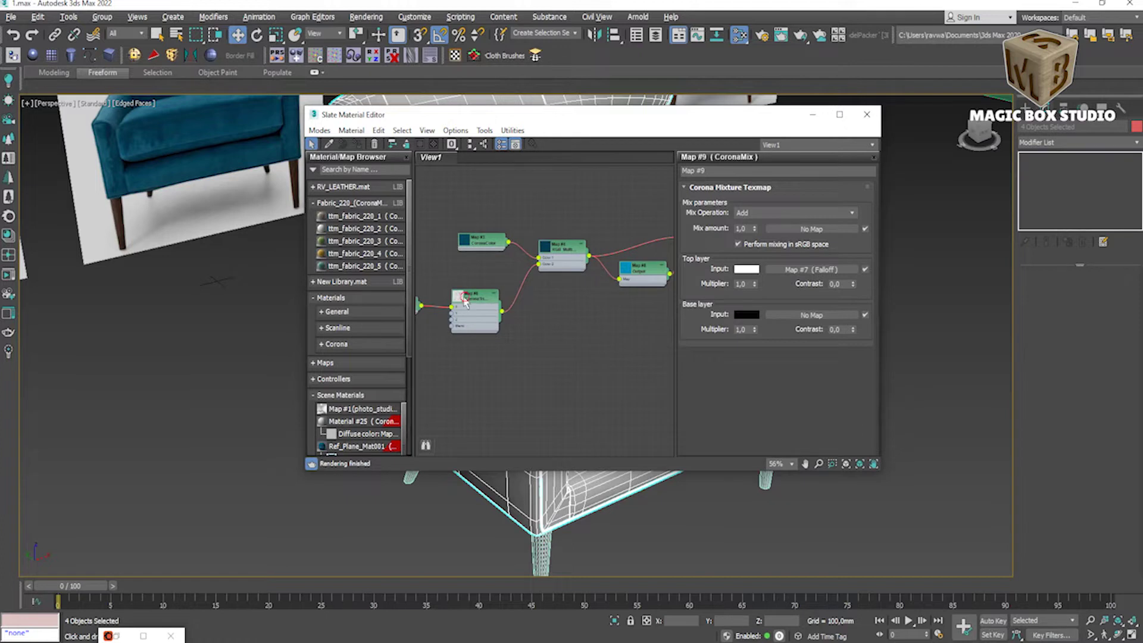
drag(465, 301, 457, 280)
drag(509, 248, 525, 296)
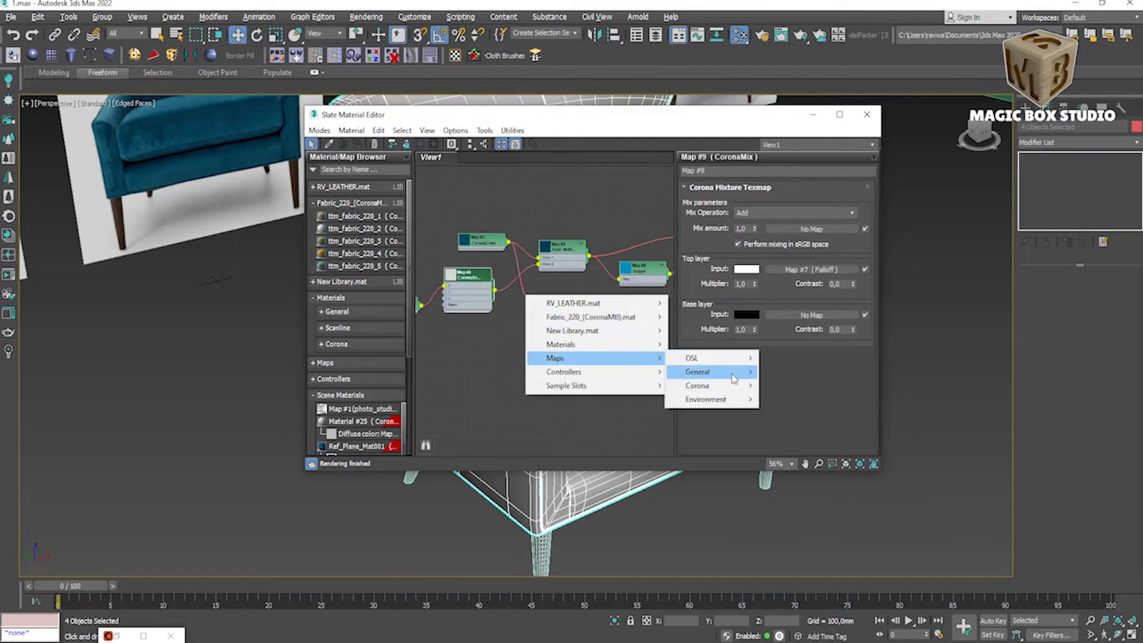
Step: Add Output map Map #10 after Map #1 and open its preview
mouse_move(698, 372)
click(782, 424)
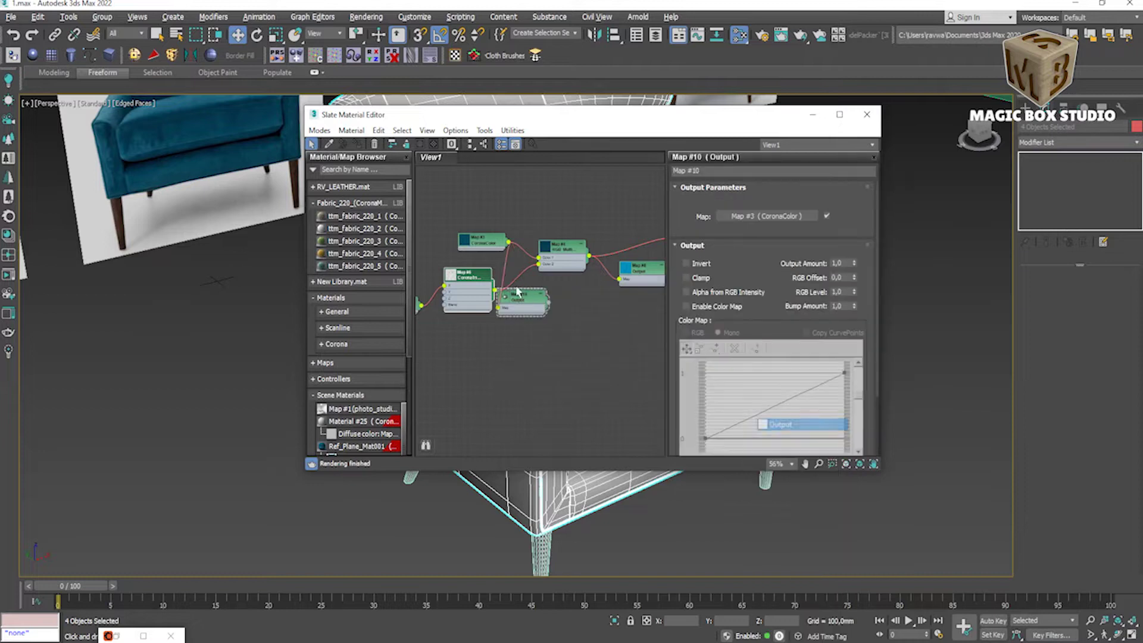
right_click(537, 307)
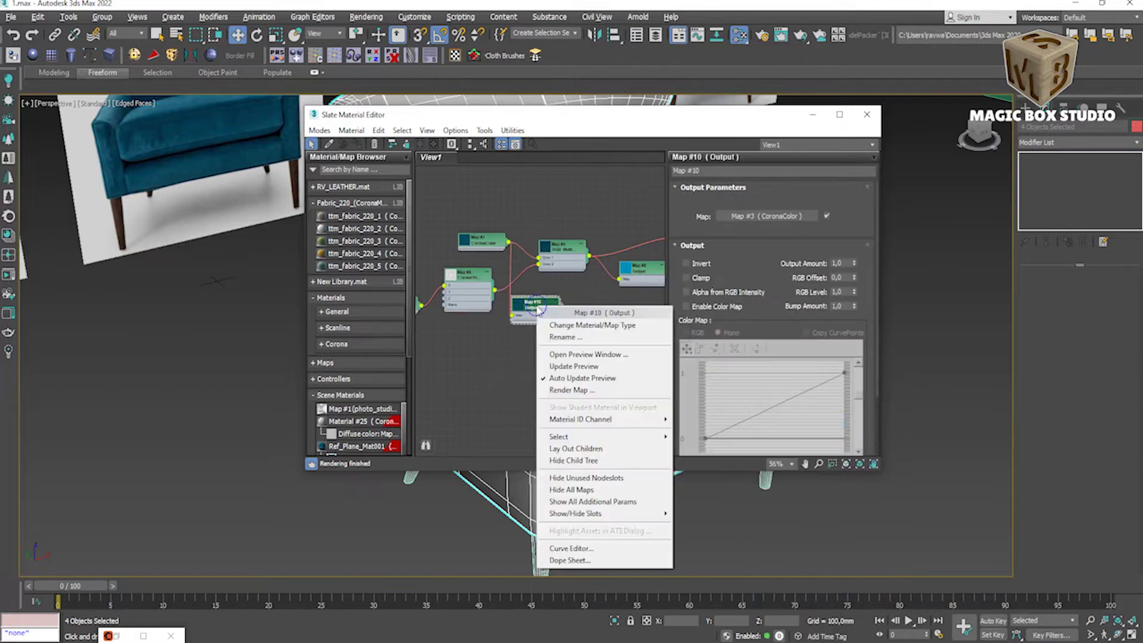
click(556, 354)
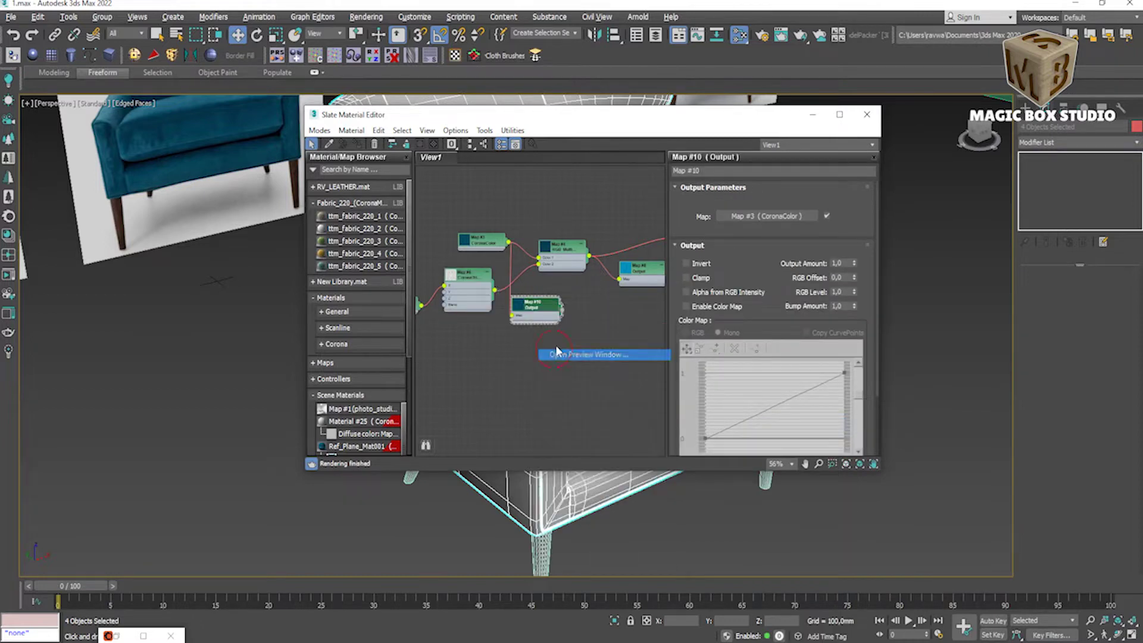
Step: Set Map #10's RGB Level to 0,7 and close its preview window
click(855, 295)
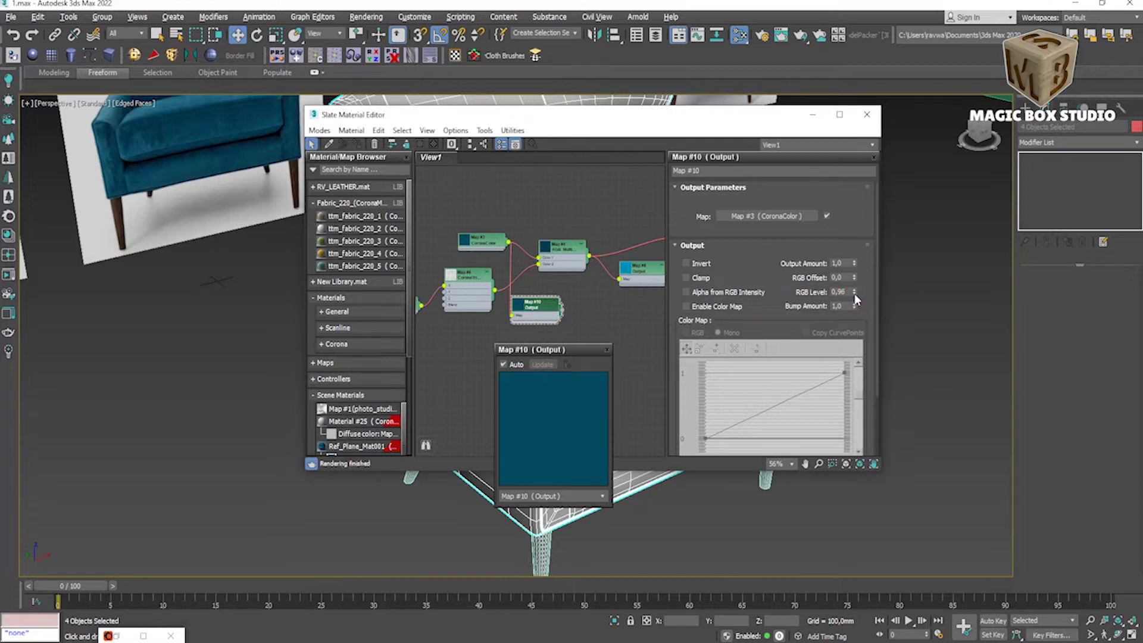
double_click(848, 291)
key(BackSpace)
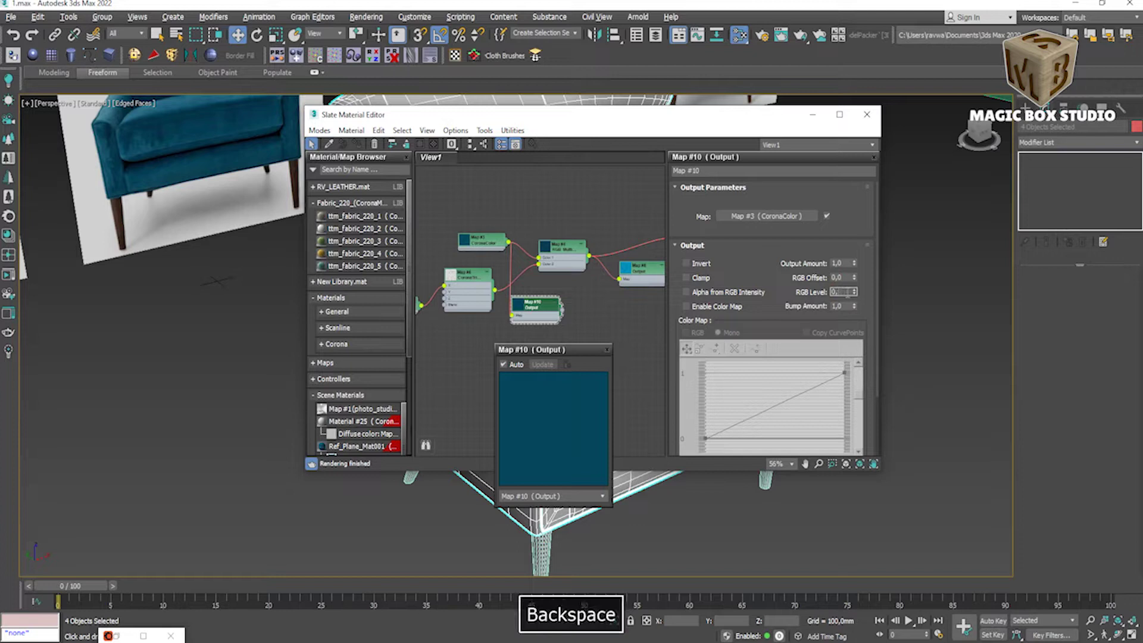
text(0,8)
key(Return)
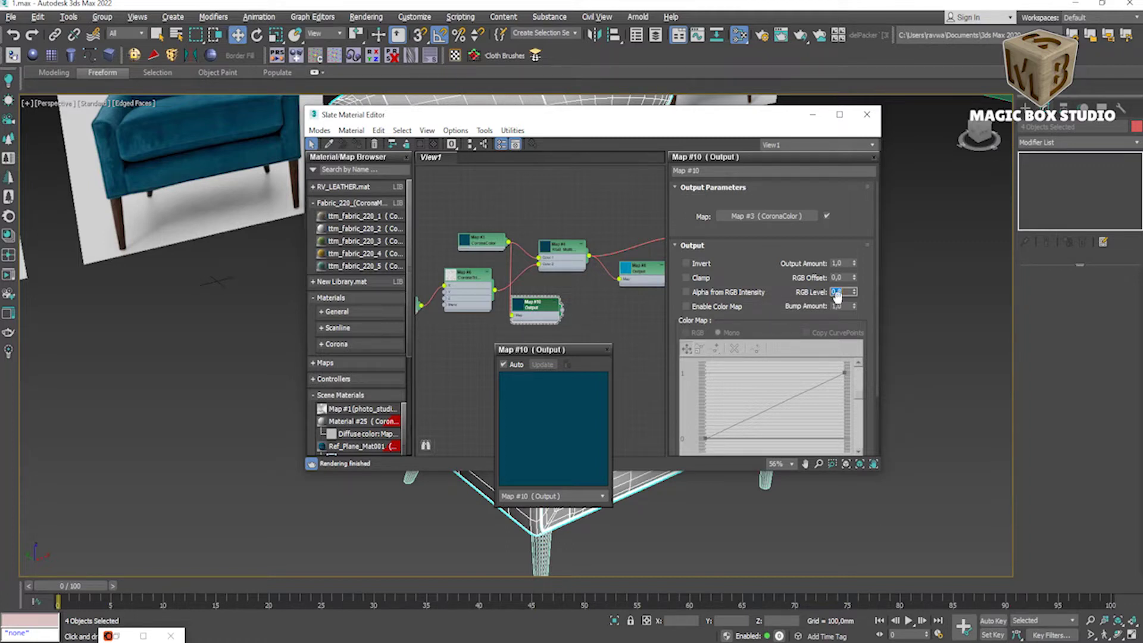
key(BackSpace)
text(7)
key(Return)
click(607, 350)
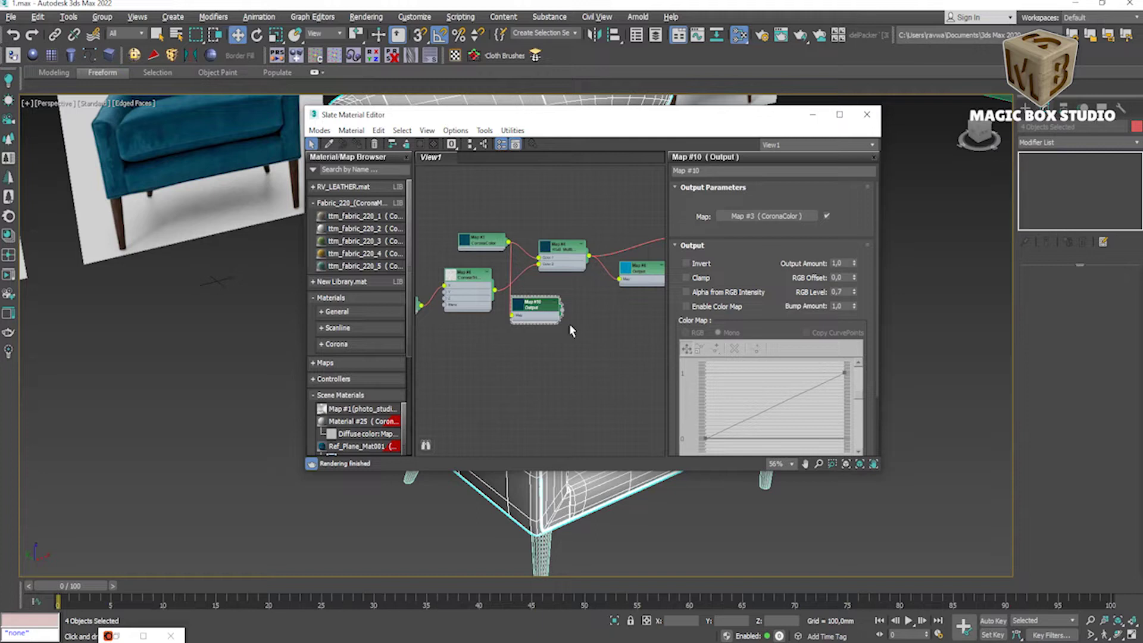
right_click(570, 320)
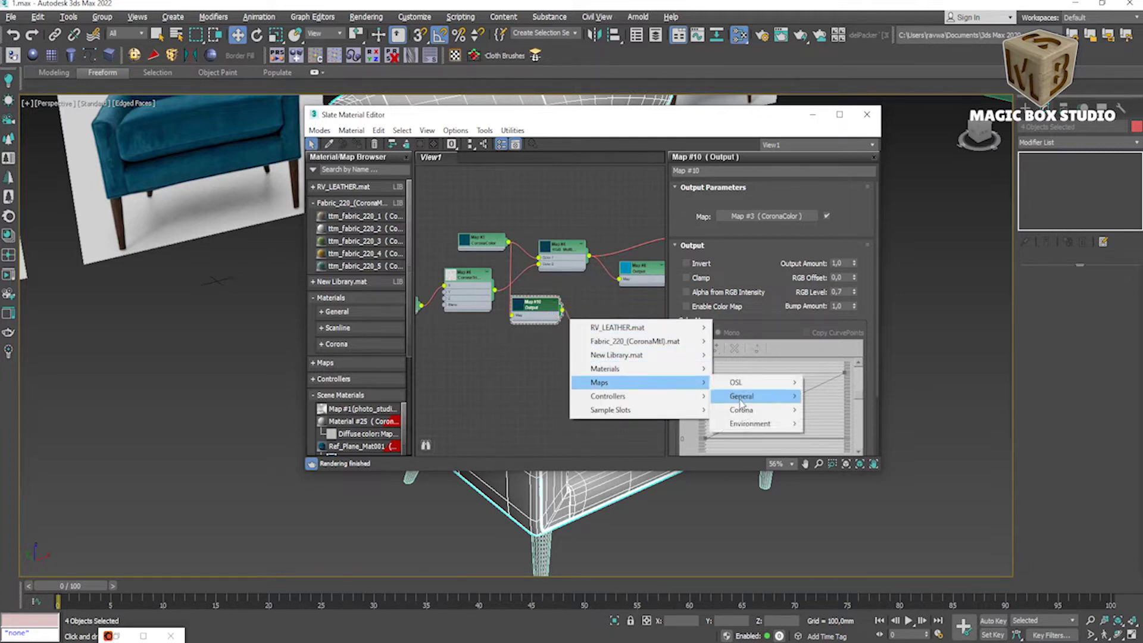
mouse_move(742, 396)
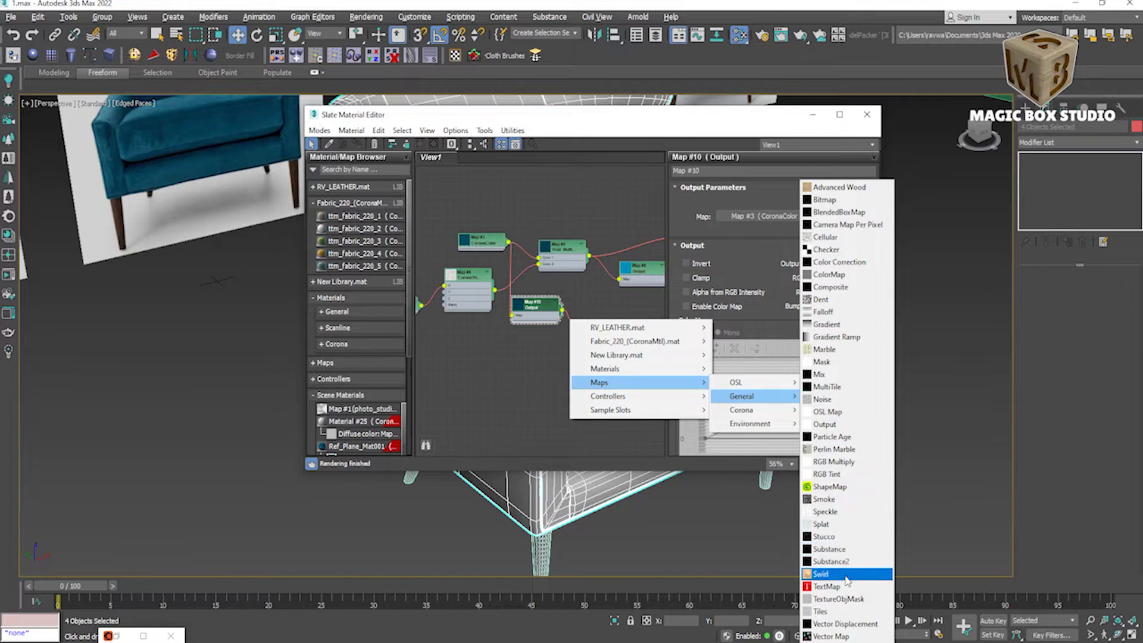
Step: Create RGB Multiply Map #11 multiplying Map #10 with Map #6
click(846, 463)
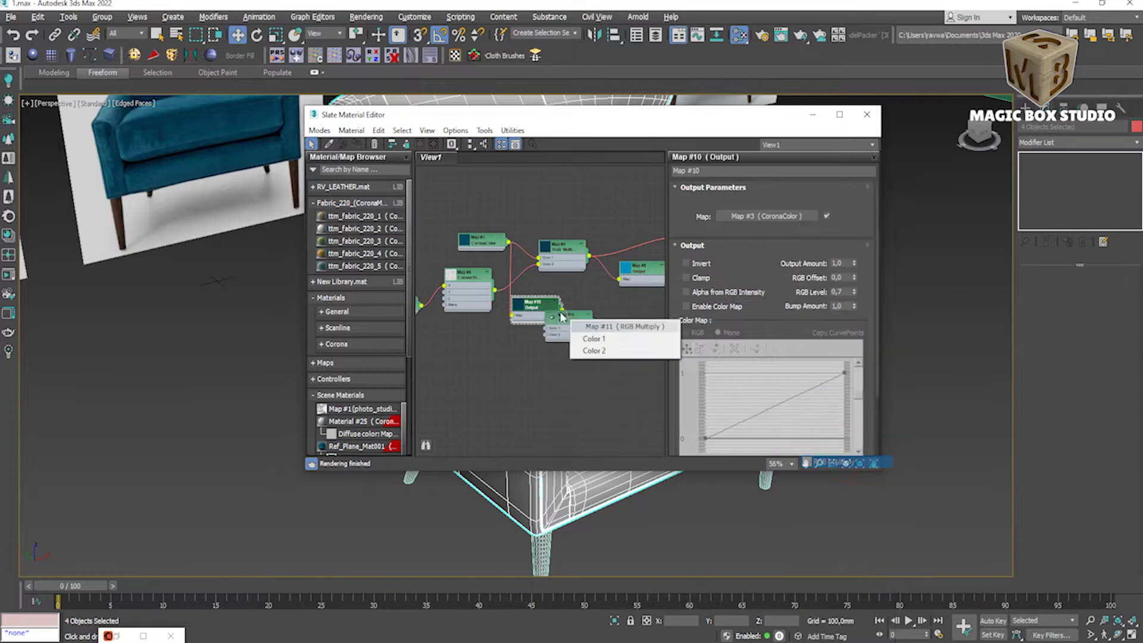
click(590, 335)
drag(580, 324, 598, 317)
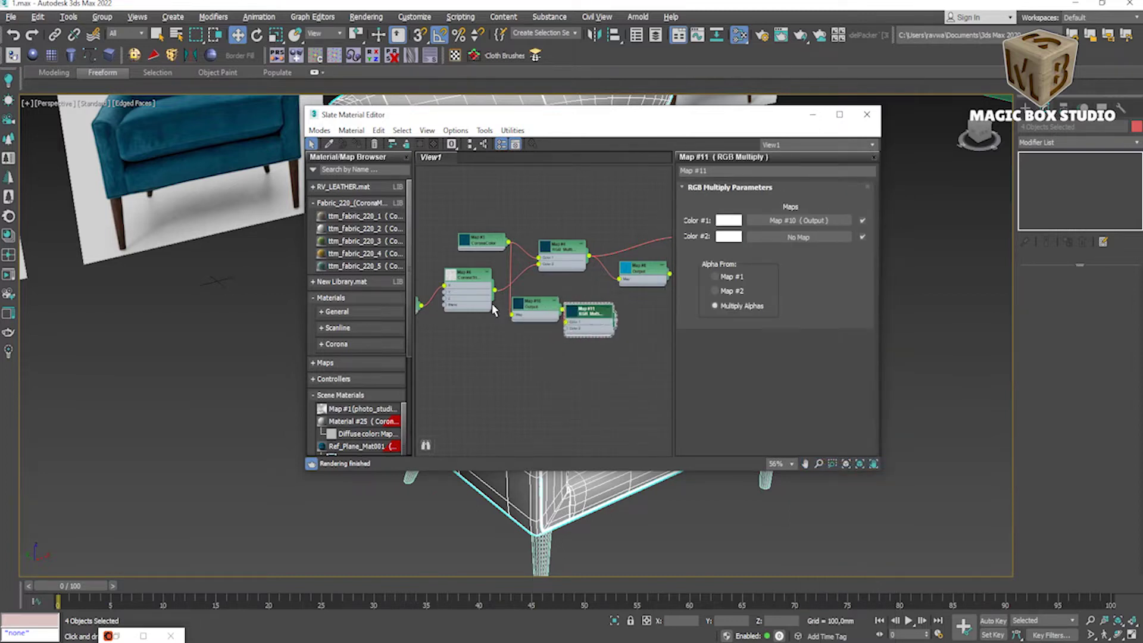
mouse_move(494, 290)
mouse_down()
mouse_move(544, 331)
mouse_move(566, 329)
mouse_up()
middle_drag(566, 333, 450, 339)
drag(470, 321, 488, 320)
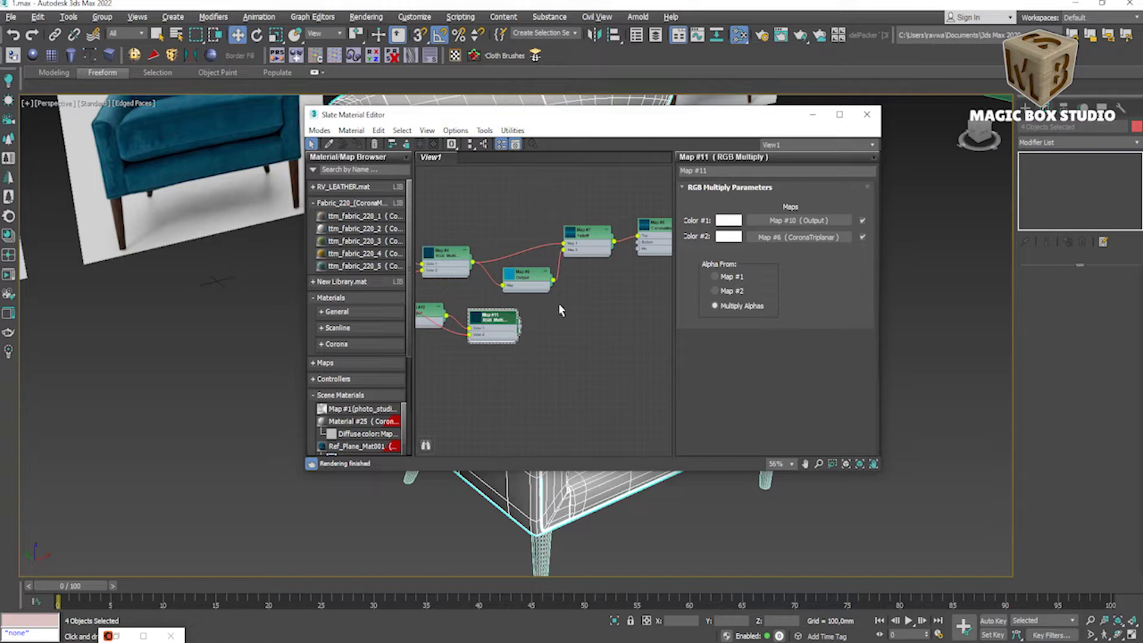
Step: Duplicate the Falloff as Map #12 and feed Map #11 into its front slot
click(582, 233)
shift+drag(583, 236, 583, 316)
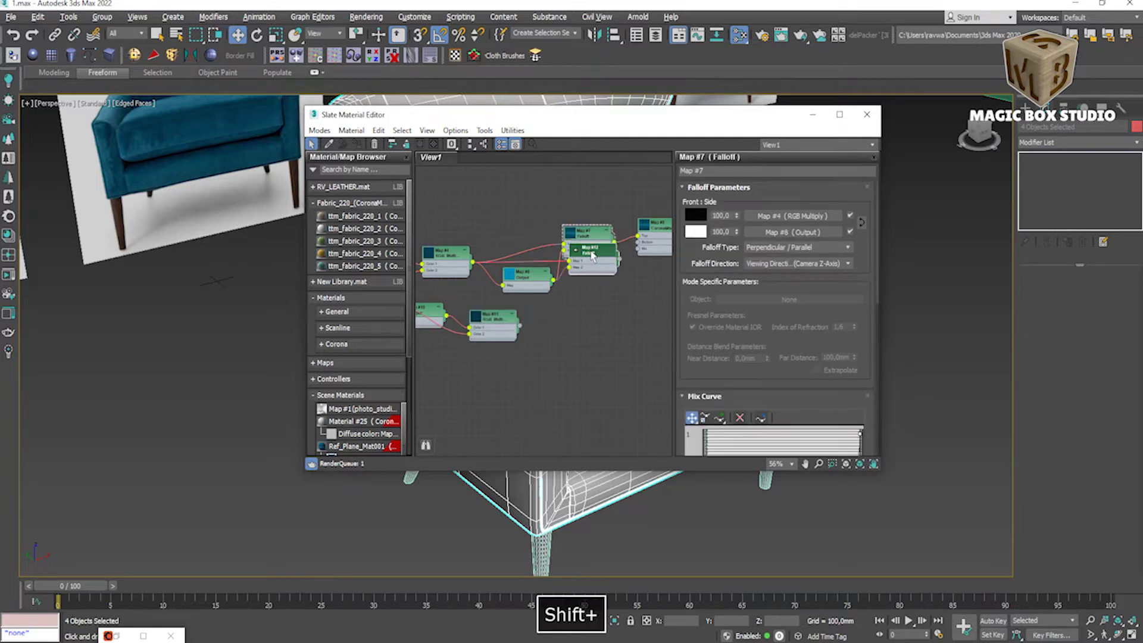
mouse_move(578, 316)
mouse_down()
mouse_move(562, 310)
mouse_move(560, 286)
mouse_move(606, 313)
mouse_up()
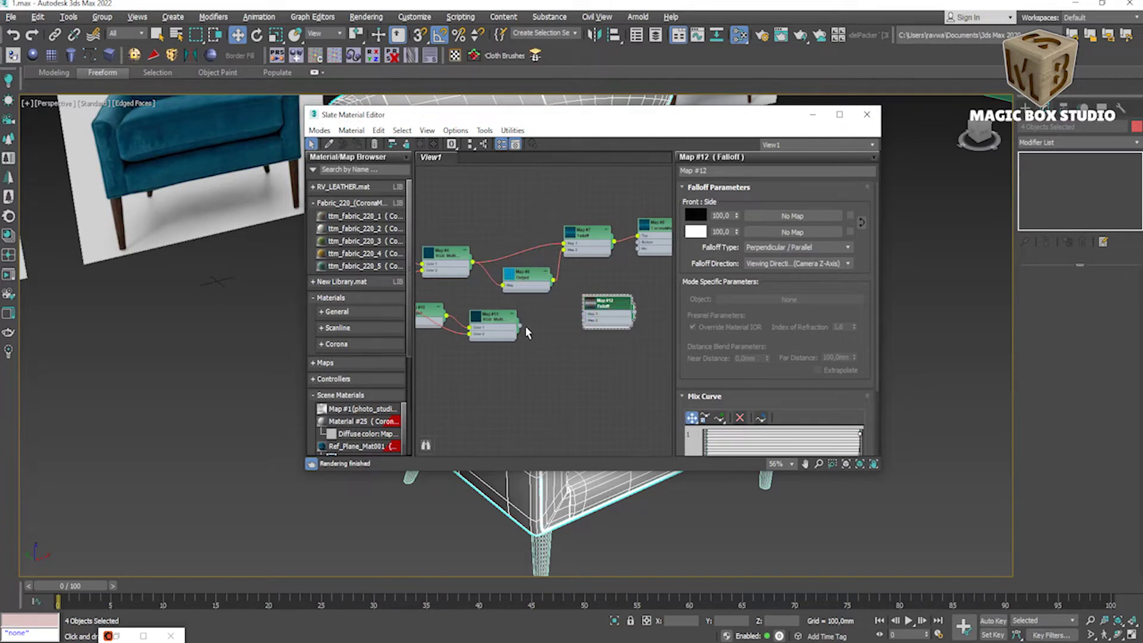
drag(515, 325, 494, 311)
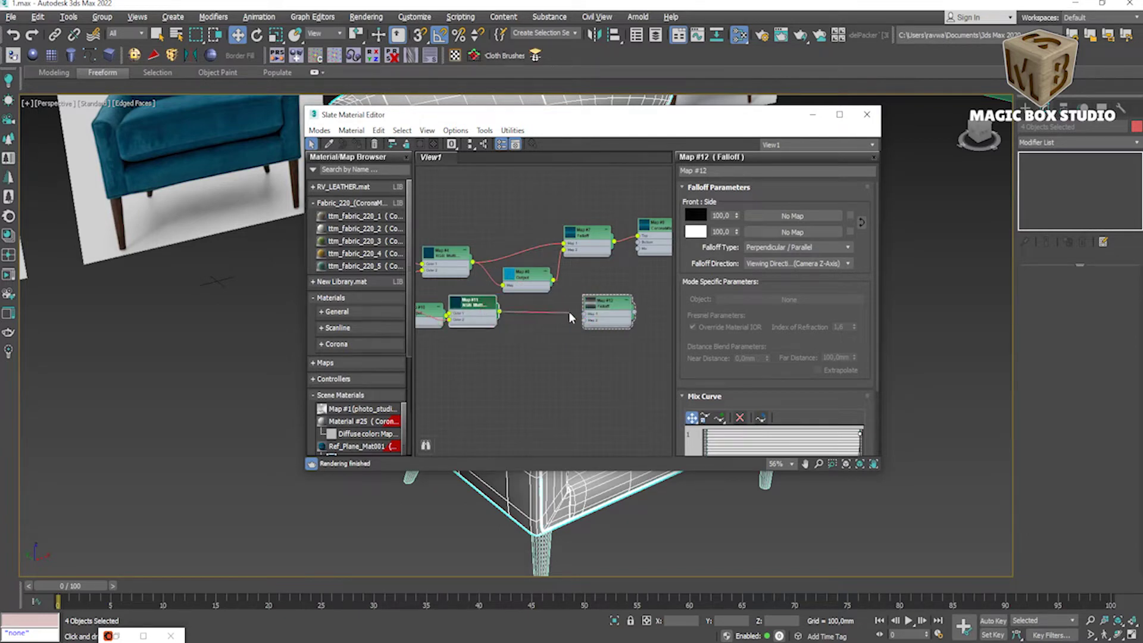
drag(583, 316, 585, 314)
Step: Copy Output Map #8 as Map #13 and connect Map #12 into Map #9's Bottom input
click(532, 284)
mouse_move(532, 285)
shift+mouse_down()
mouse_move(544, 335)
mouse_move(523, 348)
shift+mouse_up()
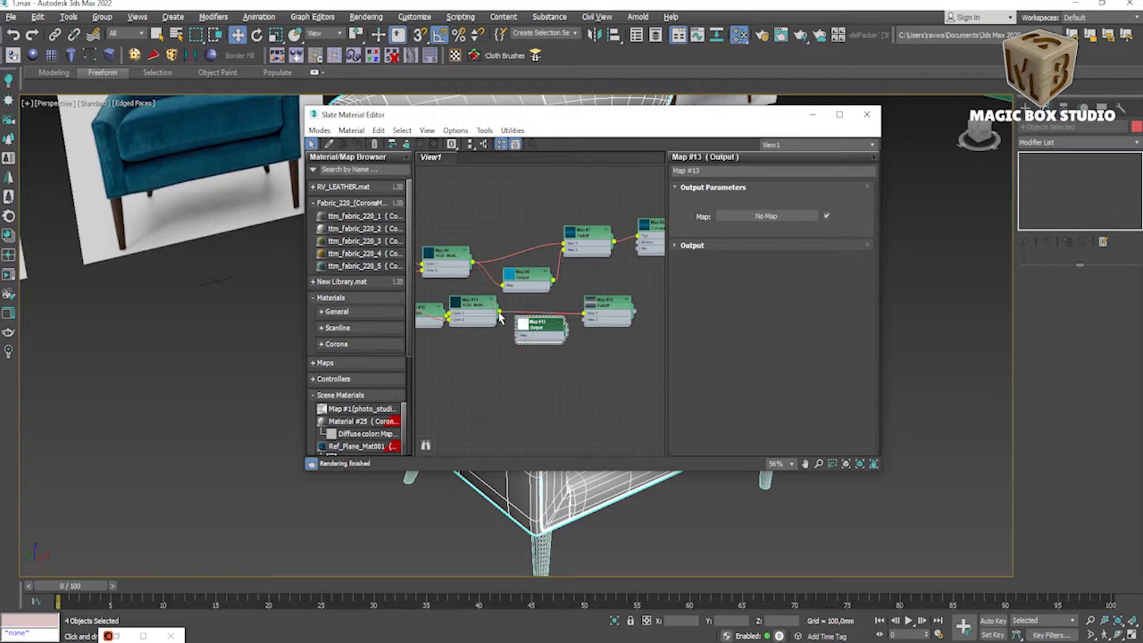
mouse_move(481, 311)
mouse_down()
mouse_move(470, 299)
mouse_move(536, 336)
mouse_move(574, 334)
mouse_up()
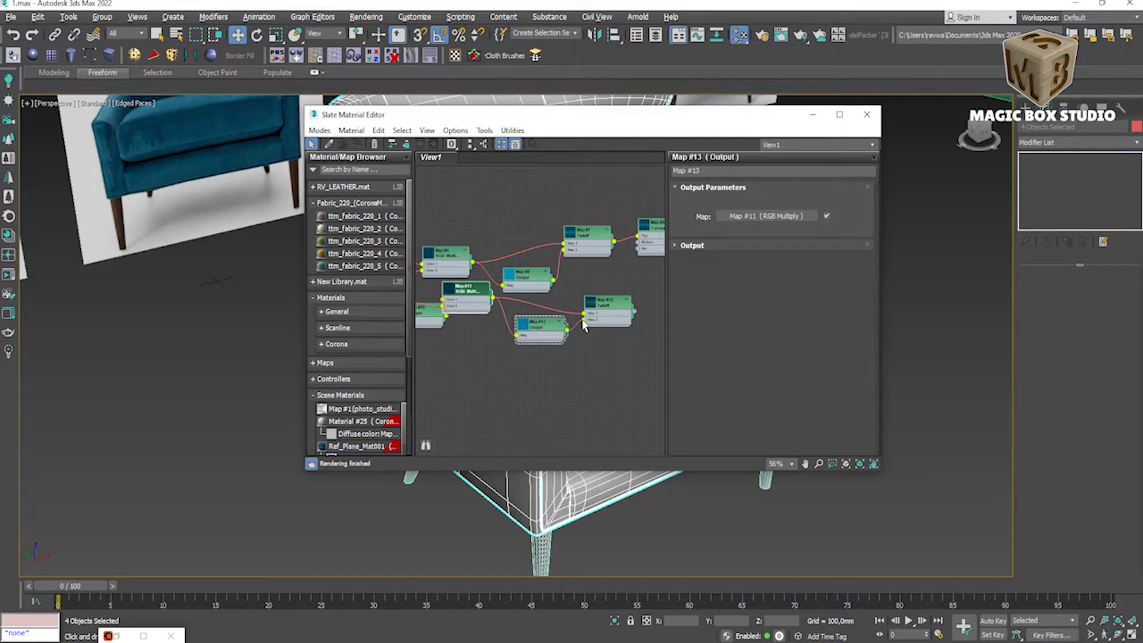
middle_drag(601, 321, 562, 329)
click(562, 315)
drag(562, 314, 600, 257)
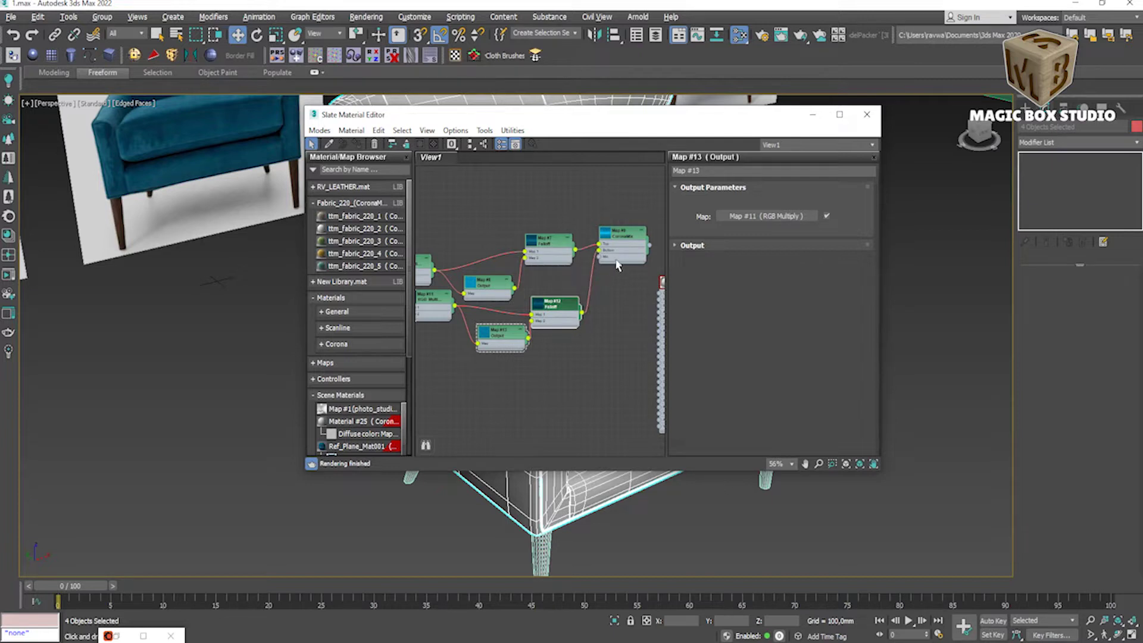
Step: Open Map #9's parameters and preview the other material's noise bitmap
right_click(624, 233)
double_click(621, 240)
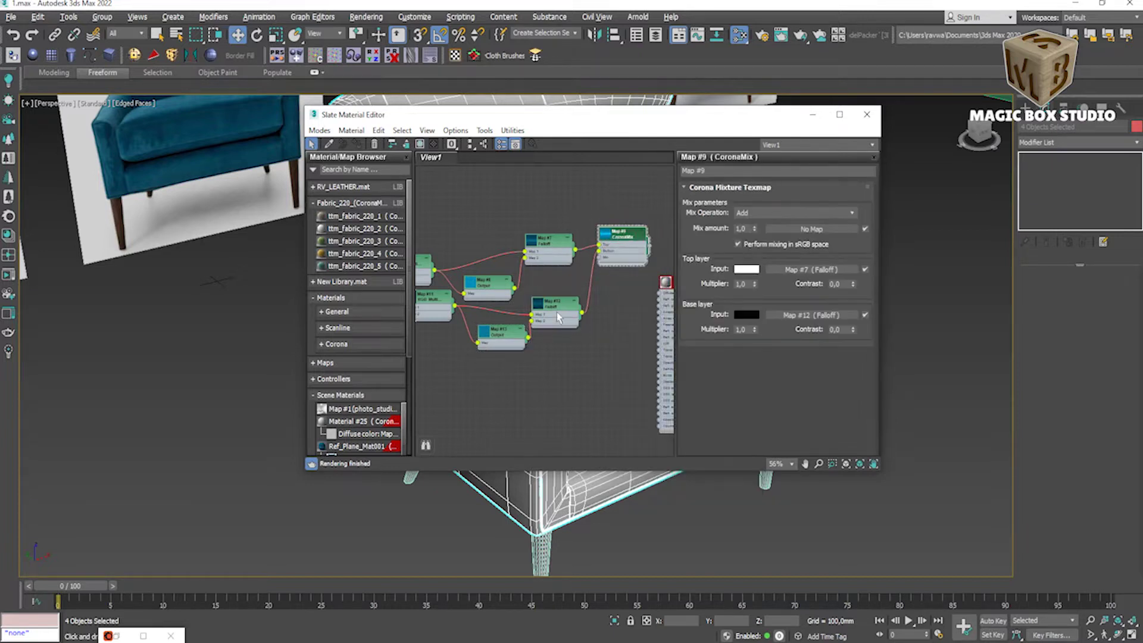
scroll(559, 318, down, 5)
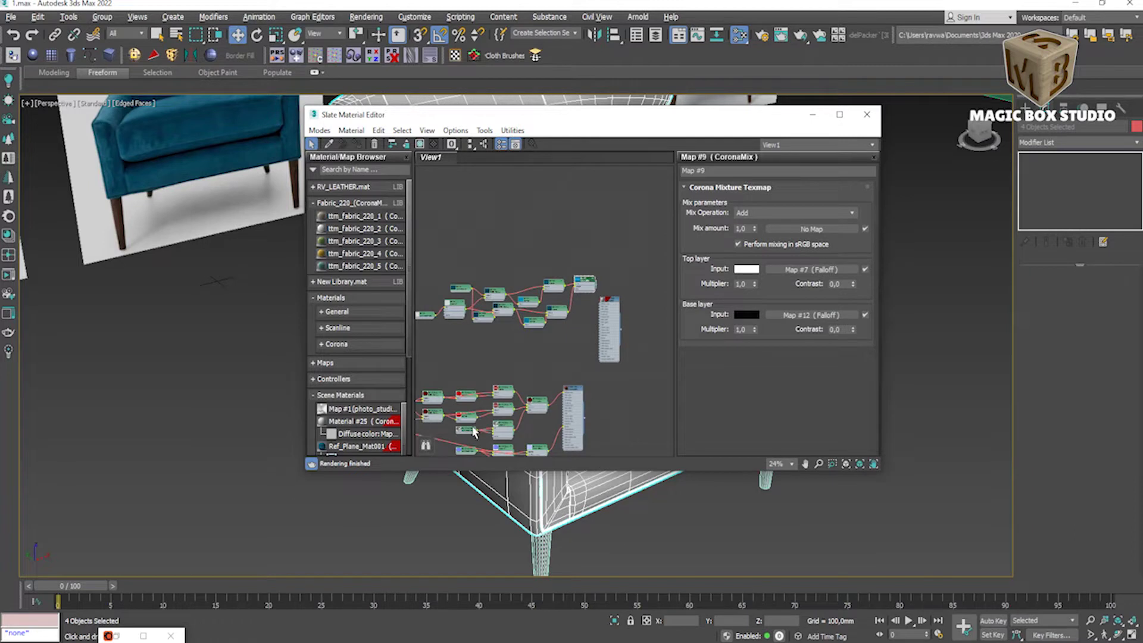
right_click(468, 430)
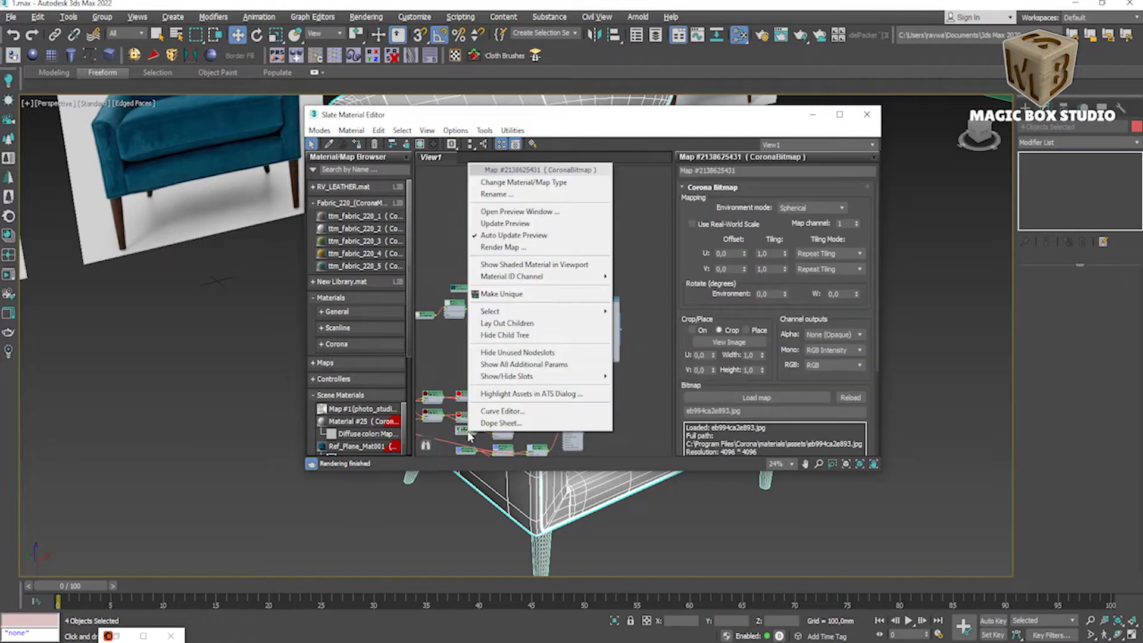
click(515, 212)
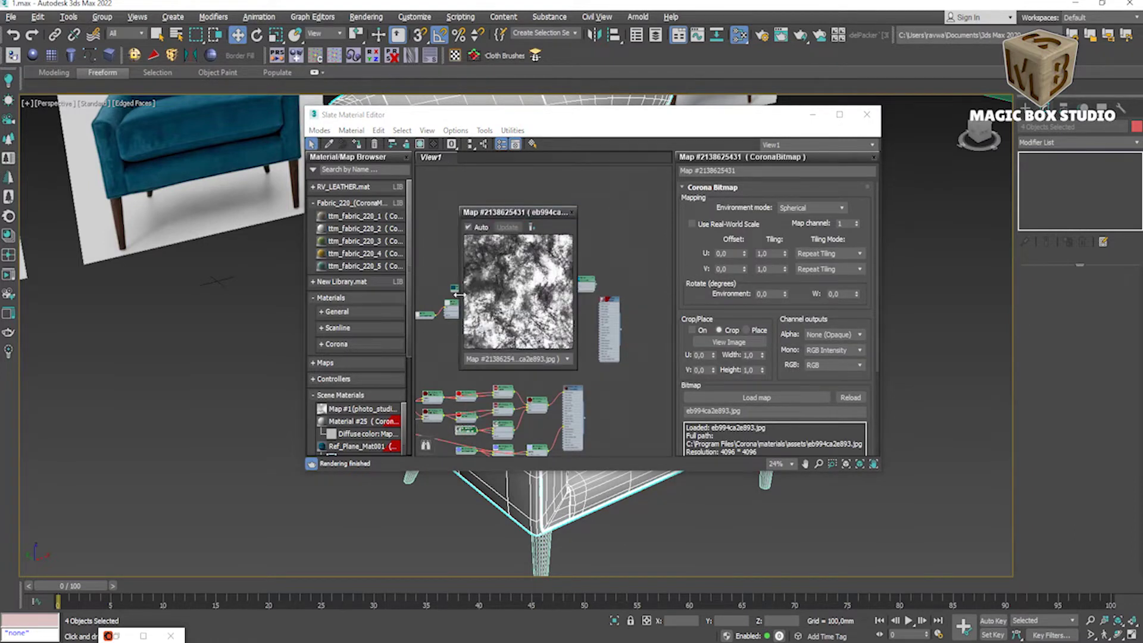
drag(462, 298, 278, 301)
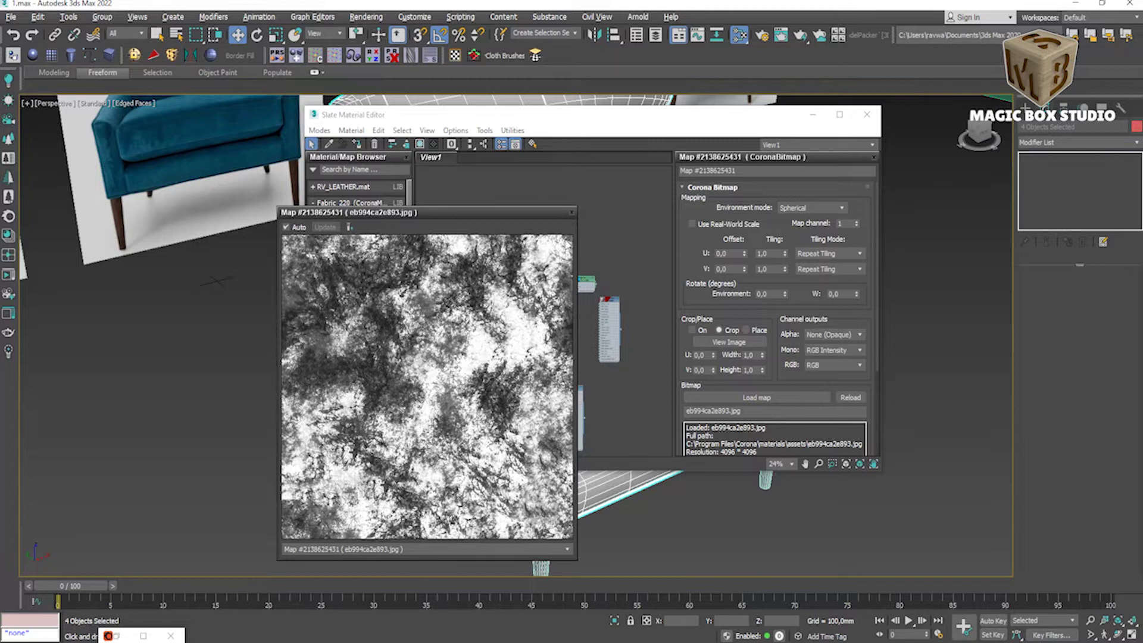
click(571, 212)
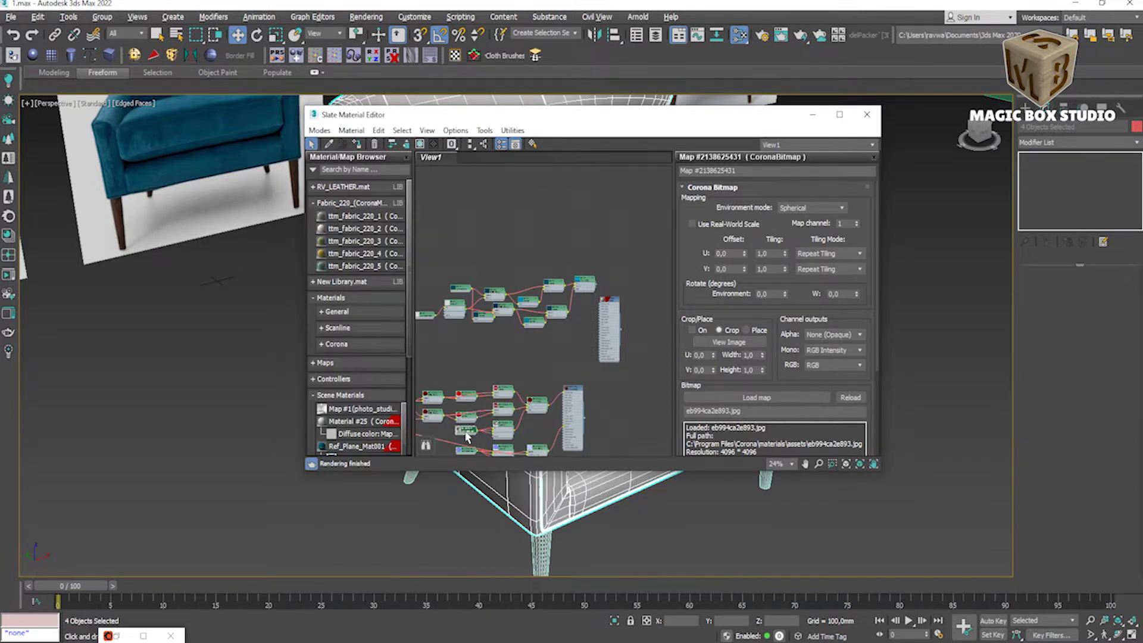
Step: Copy the noise bitmap as Map #14 and wire it into CoronaMix's Mix amount
shift+drag(467, 438, 546, 342)
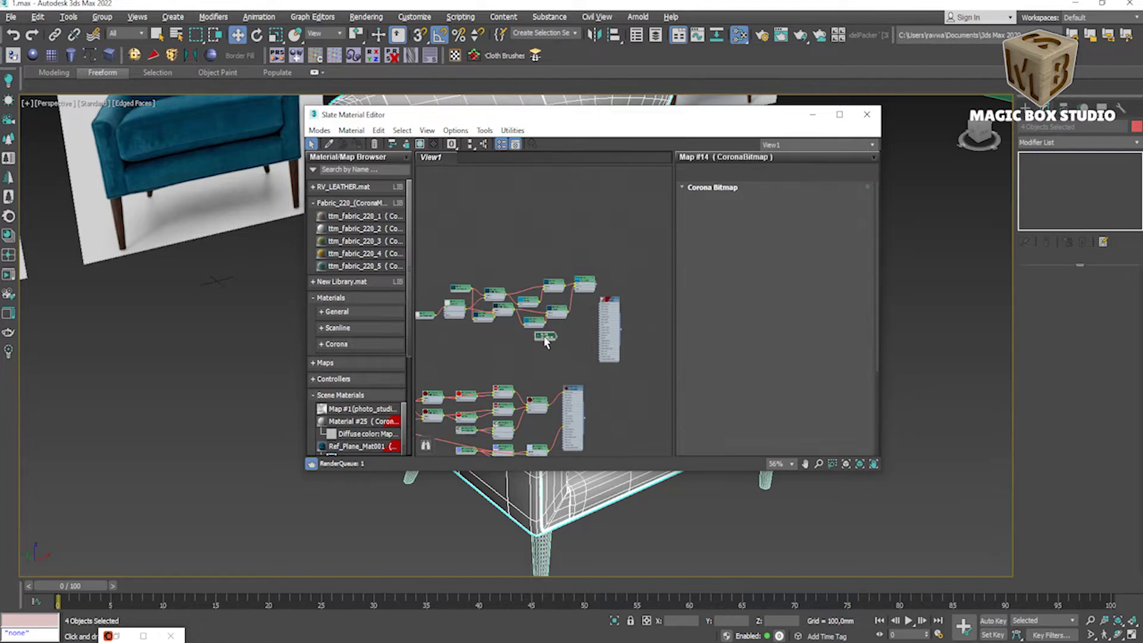
scroll(546, 341, up, 3)
scroll(546, 363, up, 2)
drag(544, 364, 587, 250)
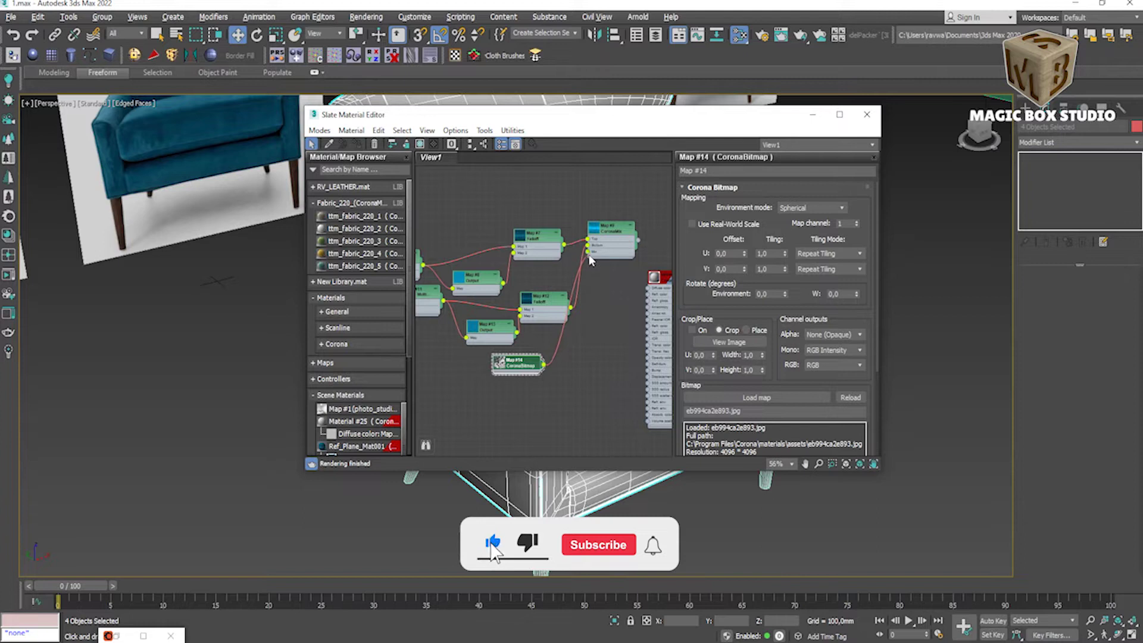
Step: Preview Map #9, set its mix operation to Mix, and lower the mix amount
right_click(602, 226)
click(619, 278)
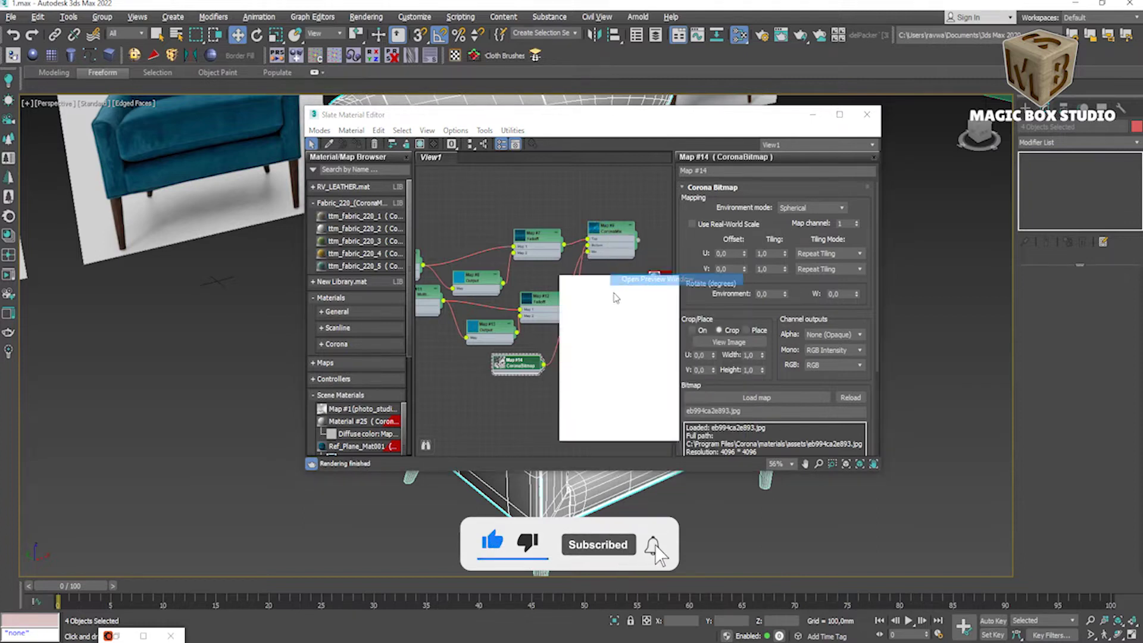
click(615, 235)
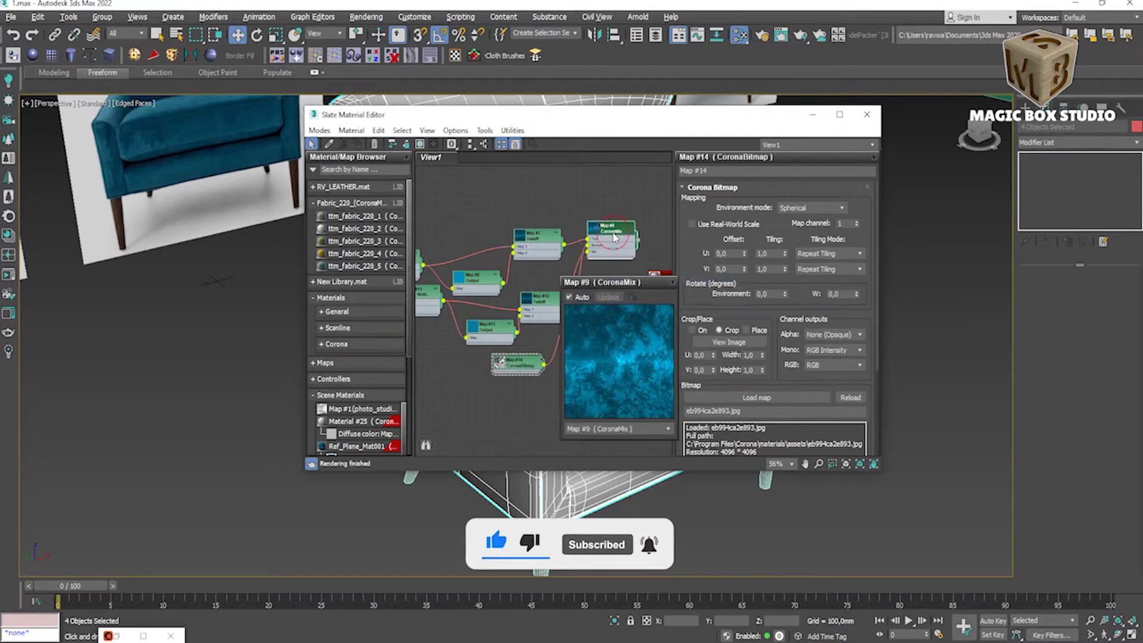
click(775, 213)
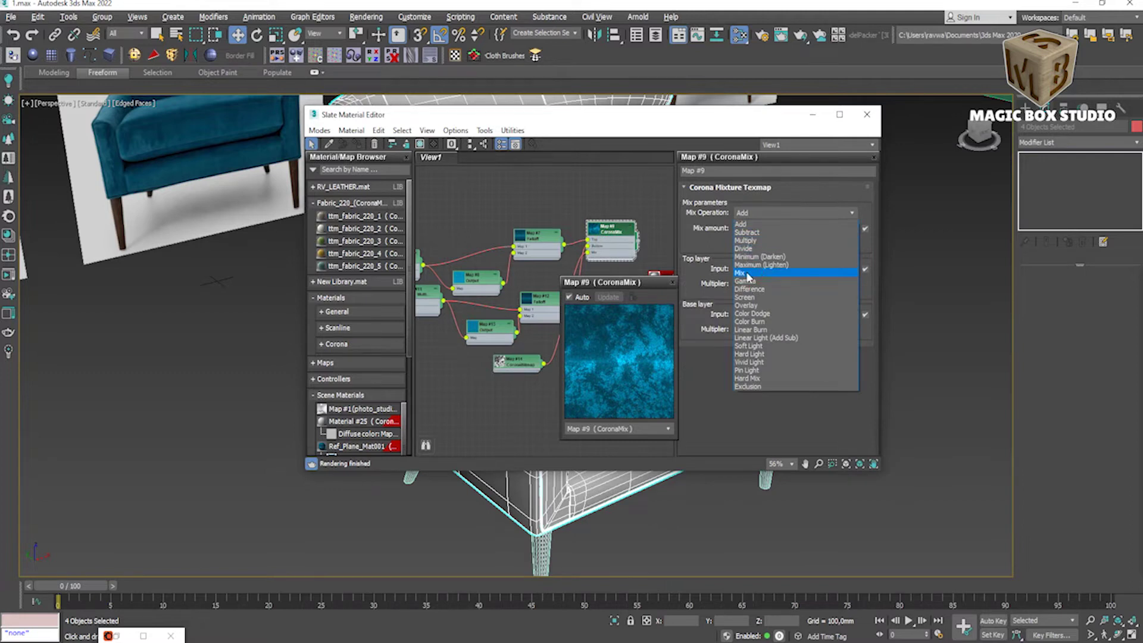
click(748, 274)
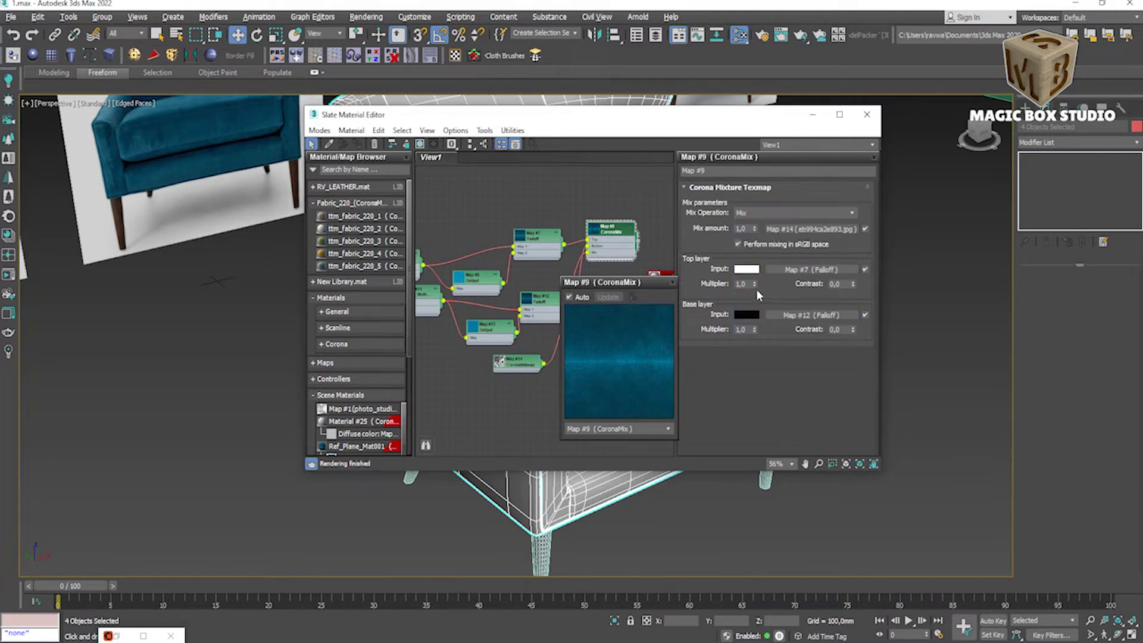
mouse_move(755, 230)
mouse_down()
mouse_move(755, 259)
mouse_move(755, 221)
mouse_up()
Step: Close the Map #9 preview, open velvet_blue's parameters, and start a Corona interactive render of the chair
click(672, 282)
middle_drag(662, 286, 600, 305)
drag(601, 305, 620, 288)
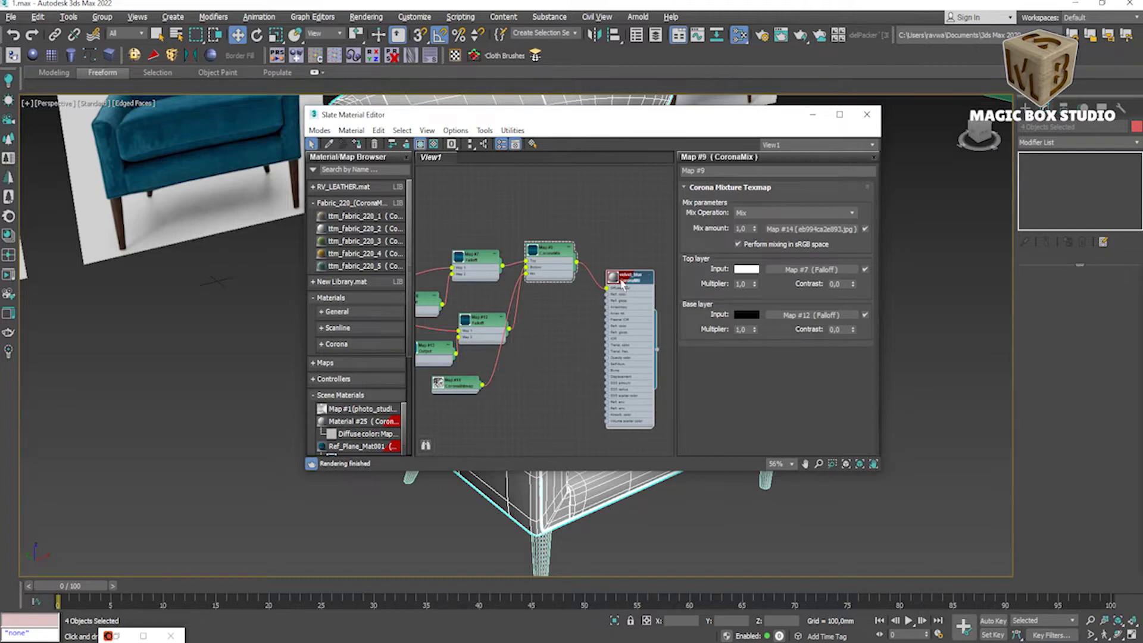
double_click(622, 279)
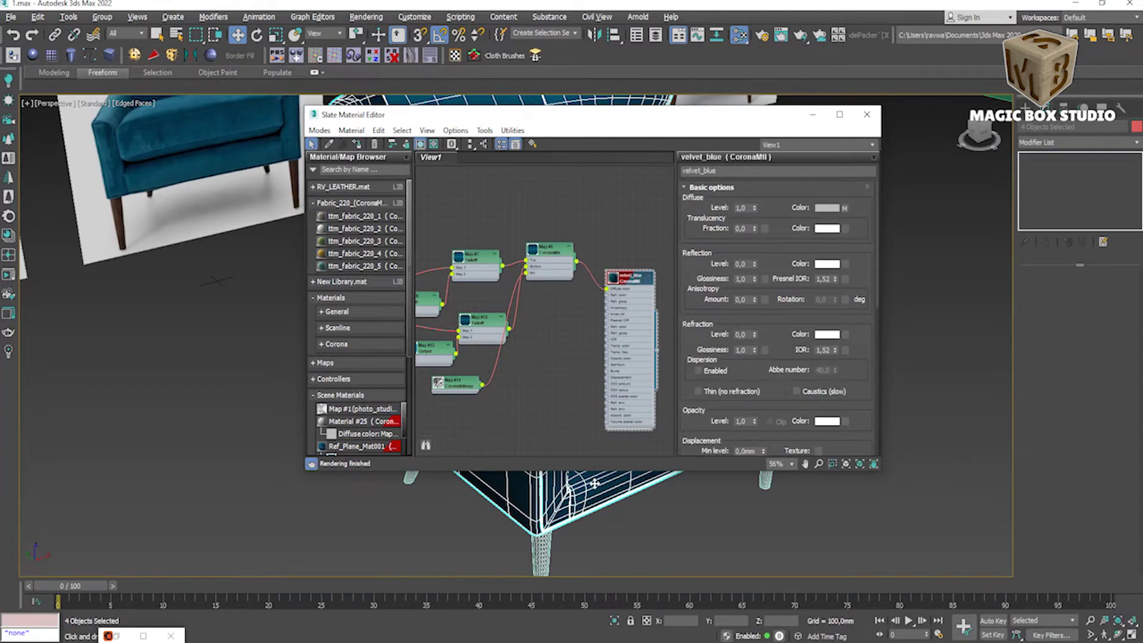
alt+middle_drag(595, 484, 110, 338)
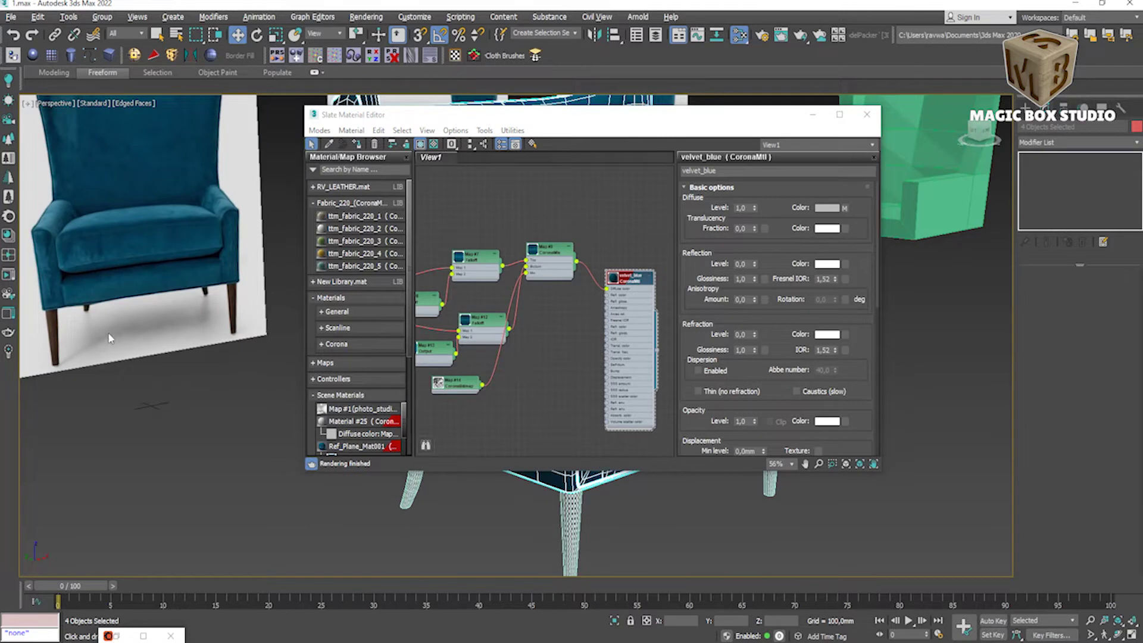
click(8, 275)
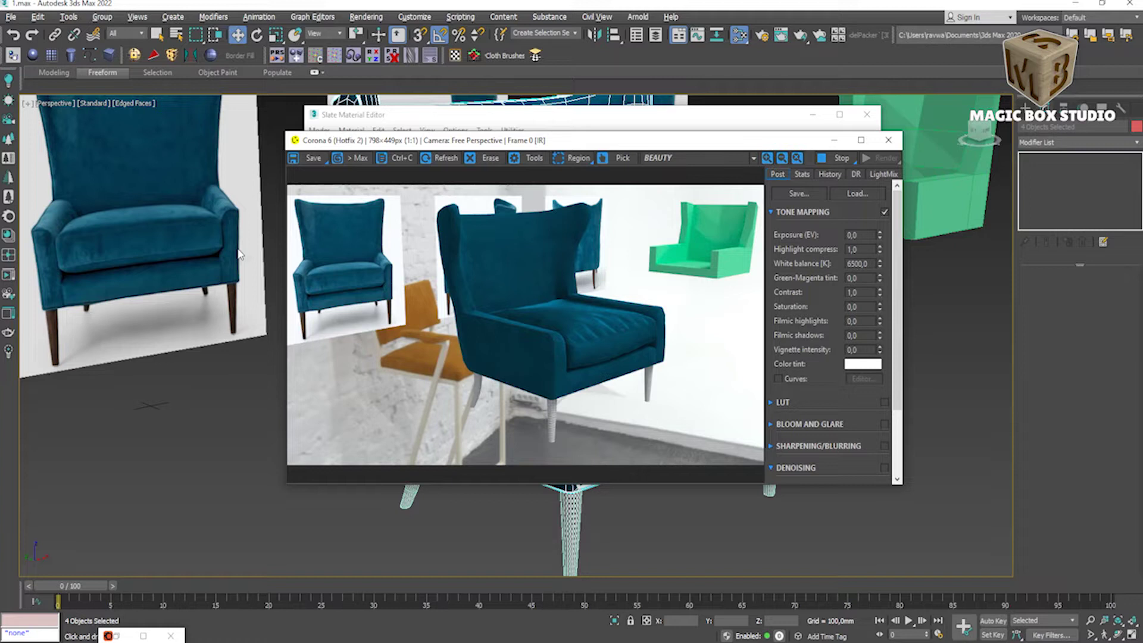
Step: Move the render window aside and bring the Slate Material Editor back to front
mouse_move(654, 148)
mouse_down()
mouse_move(627, 171)
mouse_move(350, 190)
mouse_up()
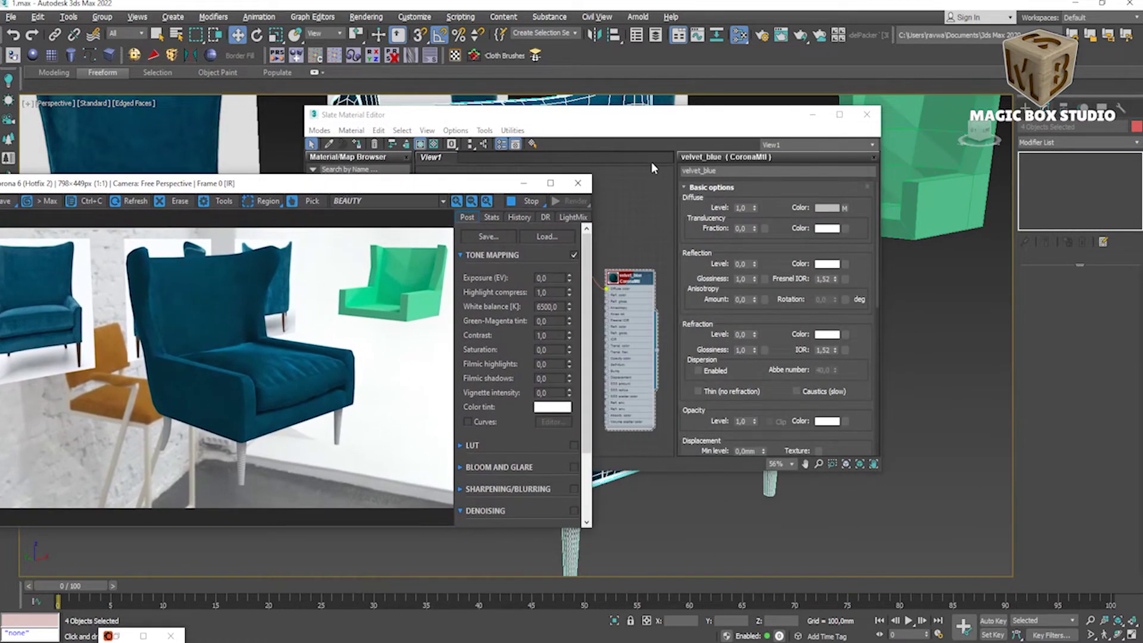
drag(605, 133, 720, 140)
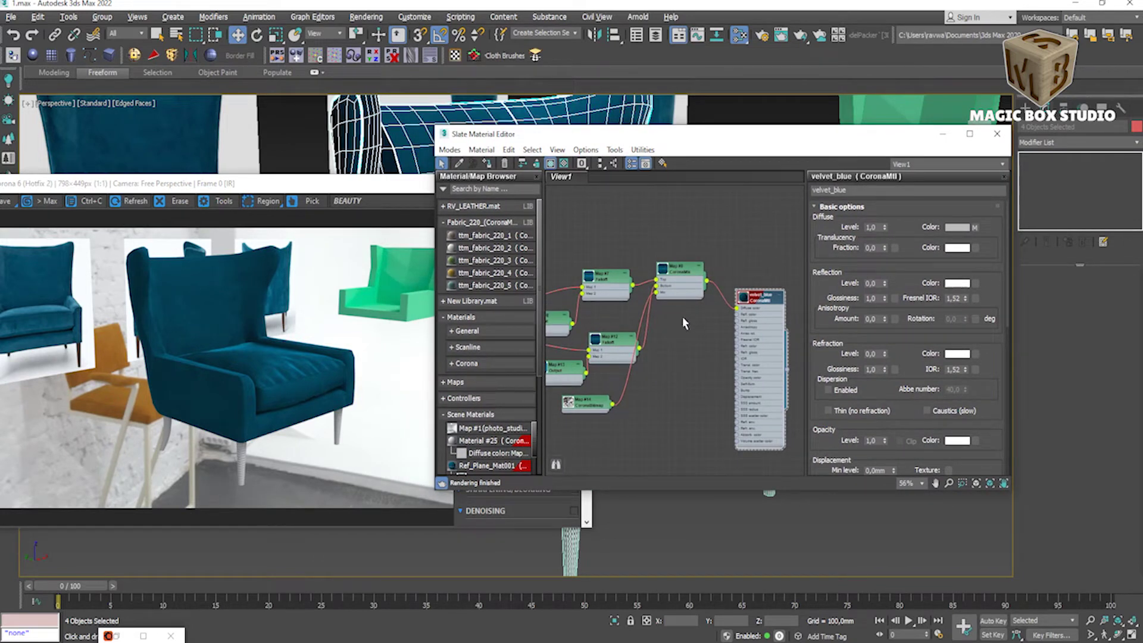
Step: Rewire Falloff Map #12 into CoronaMix Map #9's Top layer, then select velvet_blue
click(677, 272)
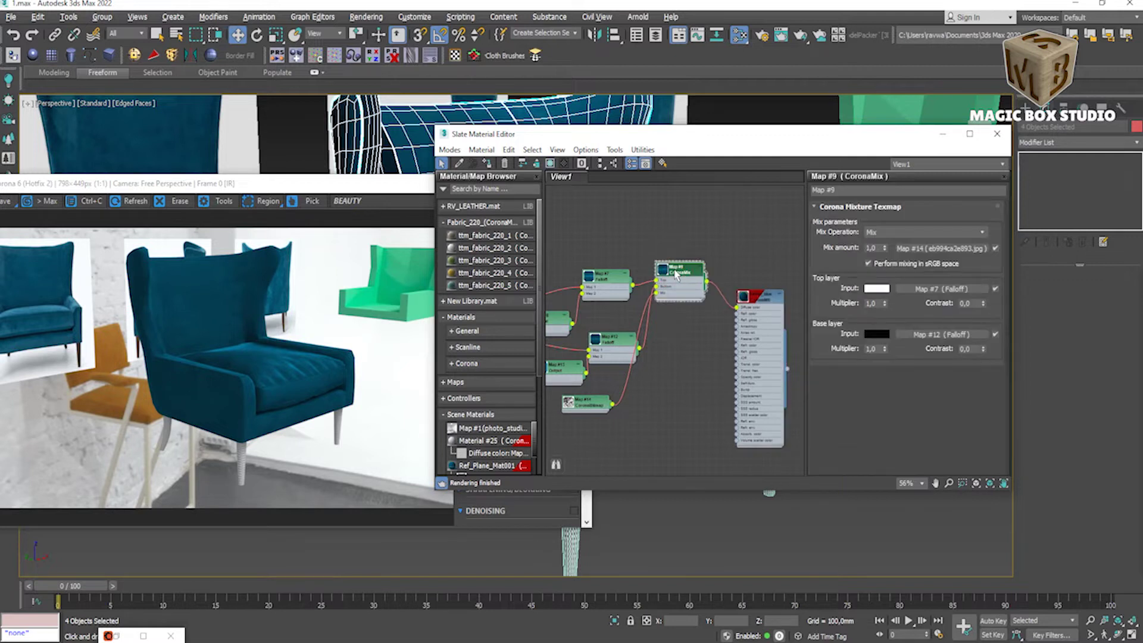
scroll(676, 273, up, 2)
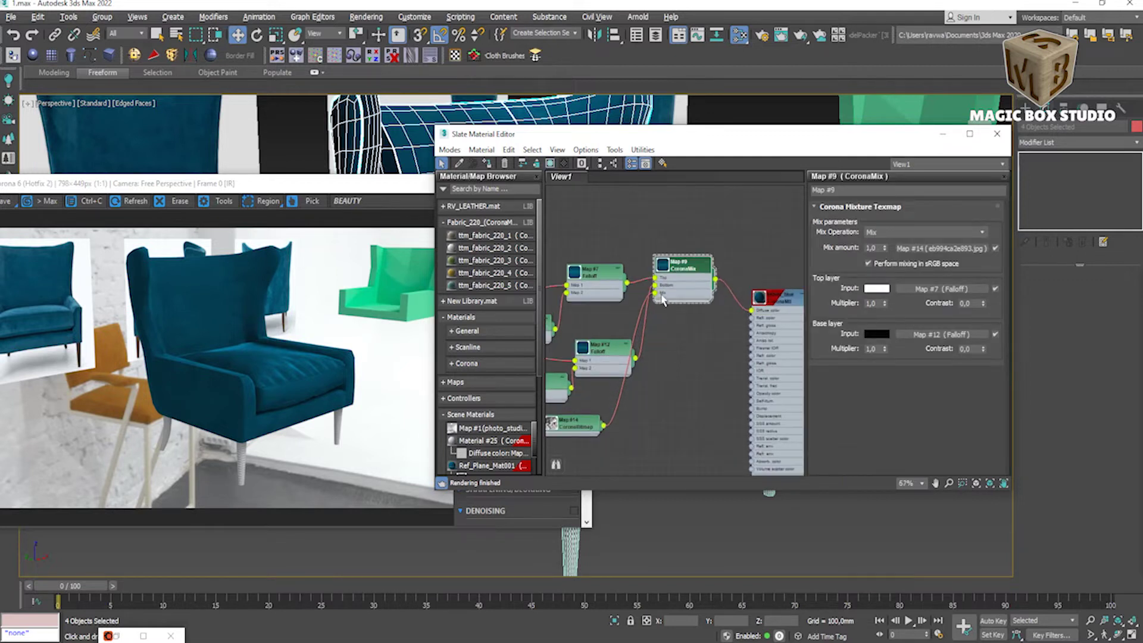
click(589, 347)
drag(589, 347, 581, 345)
drag(655, 285, 656, 291)
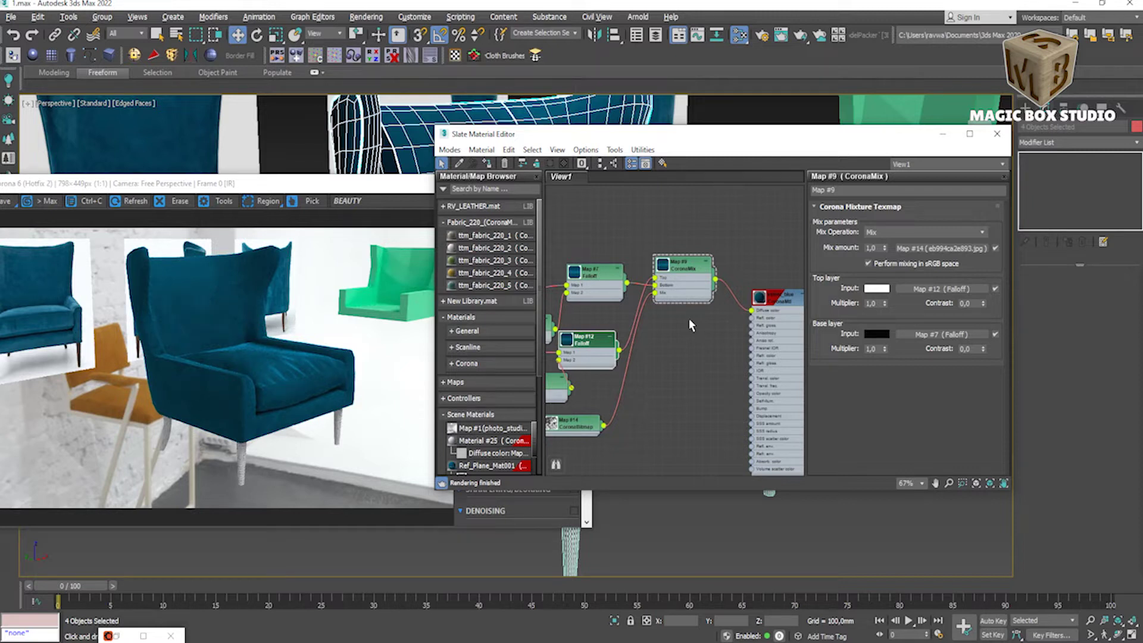
middle_drag(666, 387, 684, 327)
click(784, 280)
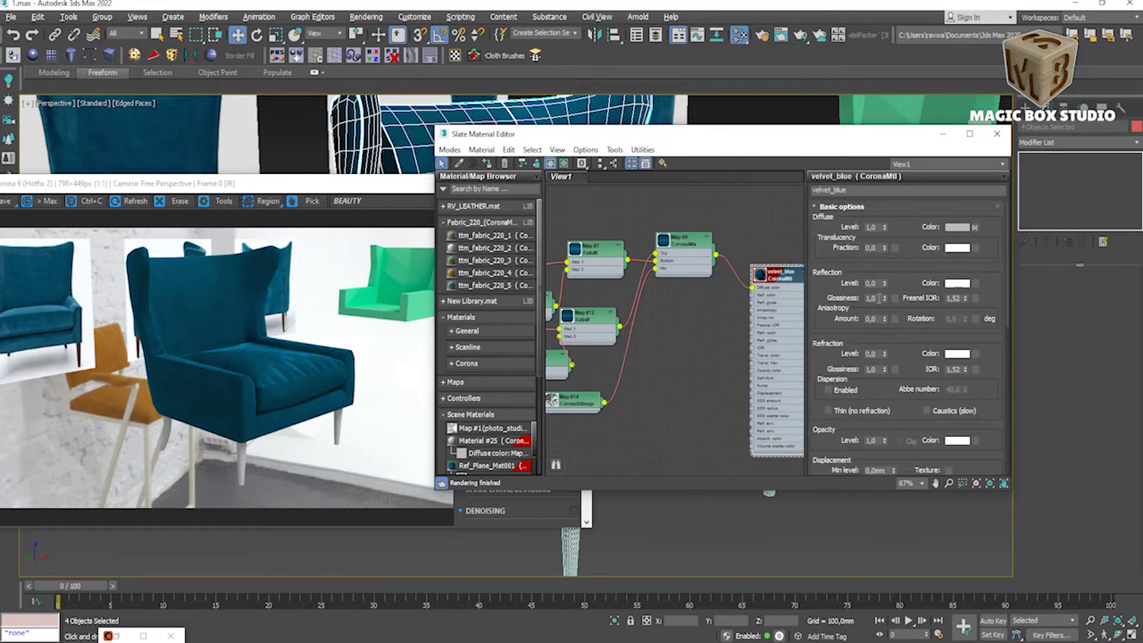
Step: Wire a map's output into velvet_blue's Bump input
scroll(695, 360, down, 2)
scroll(667, 358, down, 2)
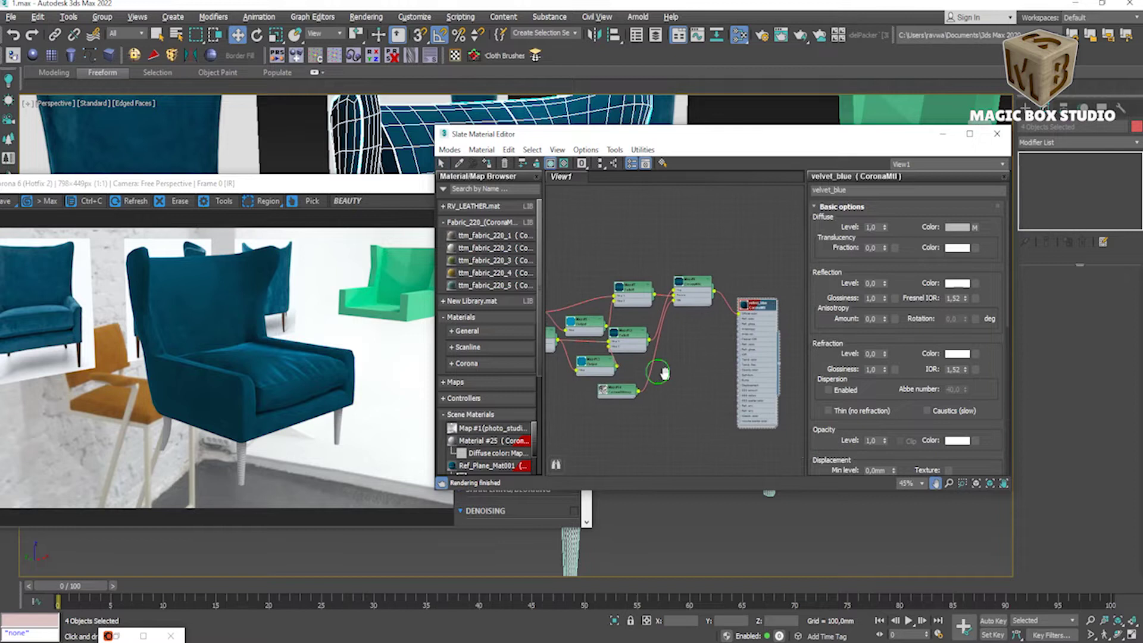
scroll(637, 354, down, 2)
scroll(615, 354, down, 2)
scroll(614, 357, down, 2)
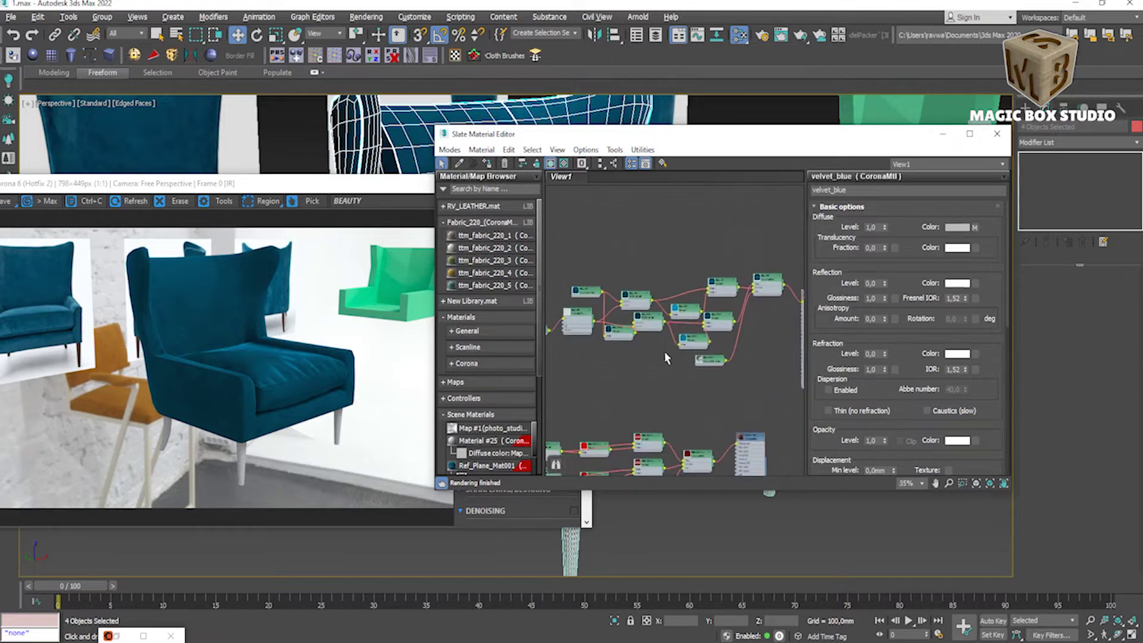
scroll(611, 361, down, 2)
scroll(605, 345, up, 2)
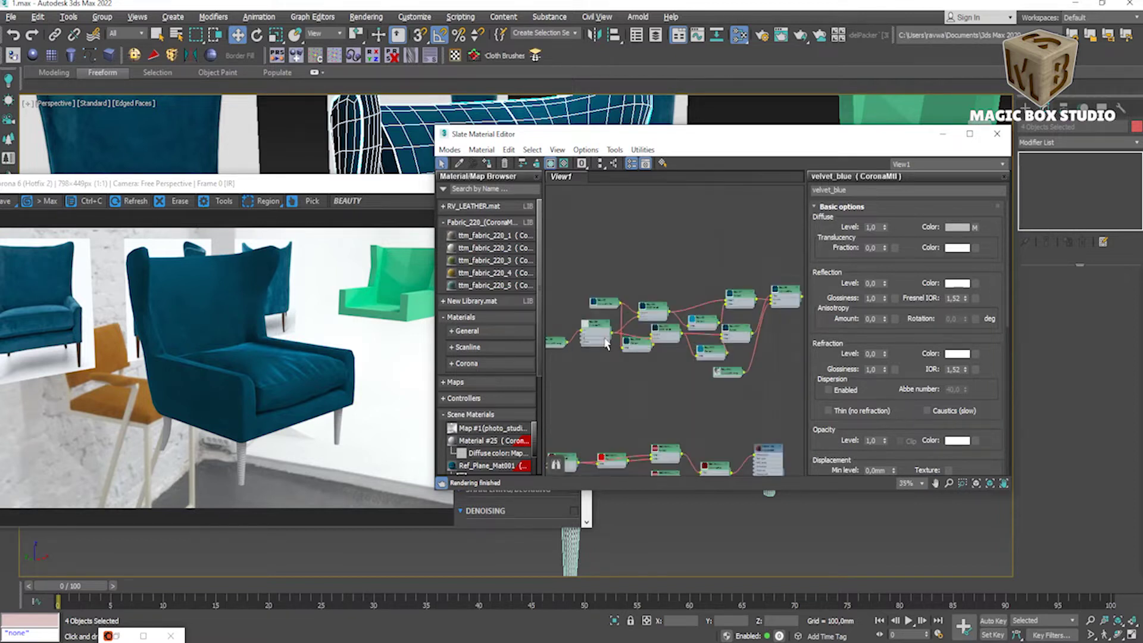
middle_drag(614, 340, 564, 359)
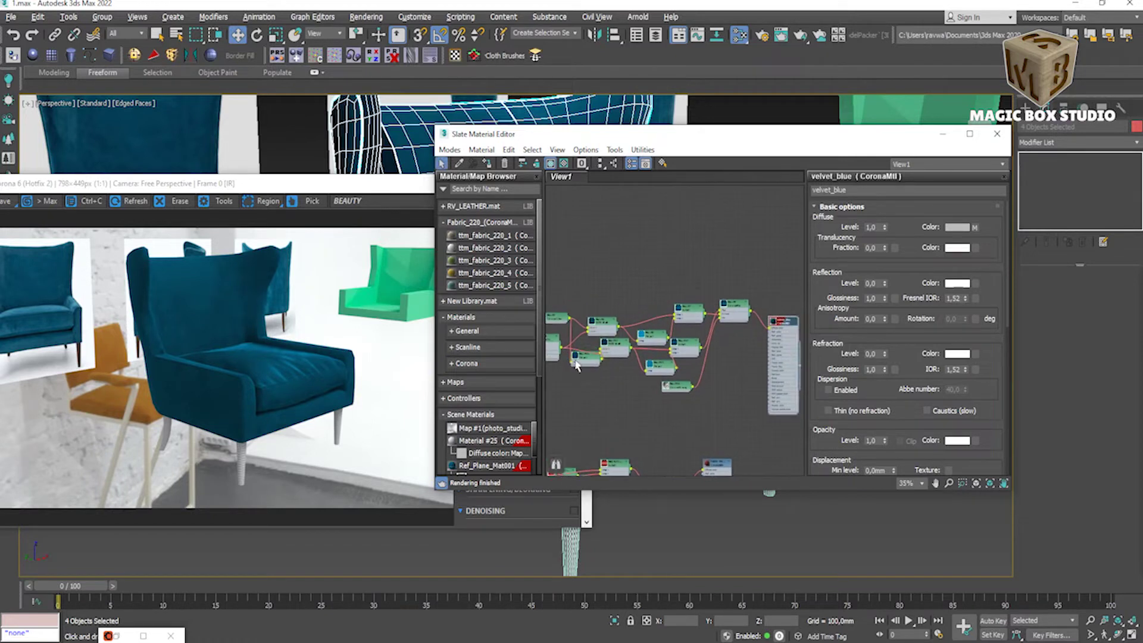
drag(670, 378, 769, 381)
Step: Pan and zoom around the node graph to inspect Map #14 and the upper node group
scroll(769, 383, up, 3)
scroll(769, 383, up, 3)
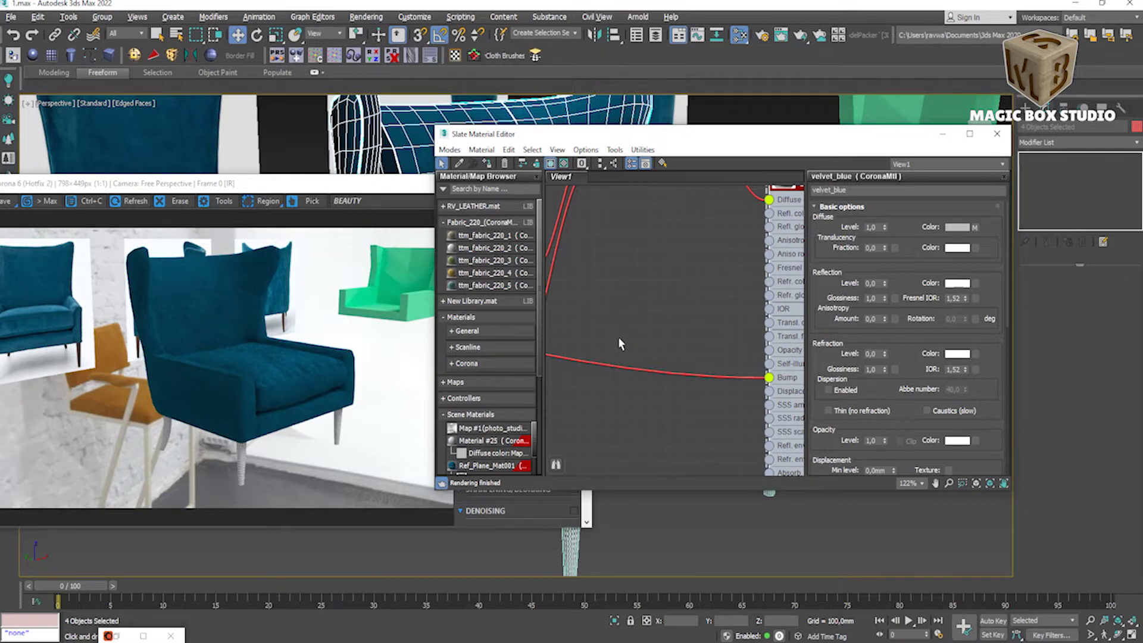
scroll(618, 337, down, 2)
scroll(677, 323, down, 1)
scroll(676, 322, down, 1)
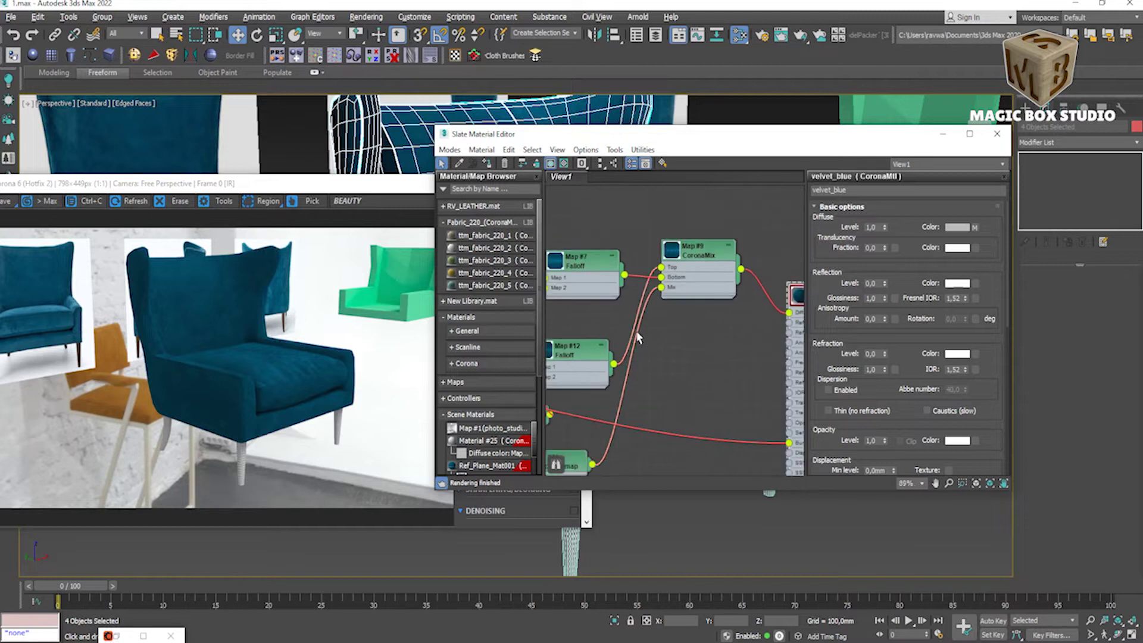
middle_drag(636, 331, 694, 340)
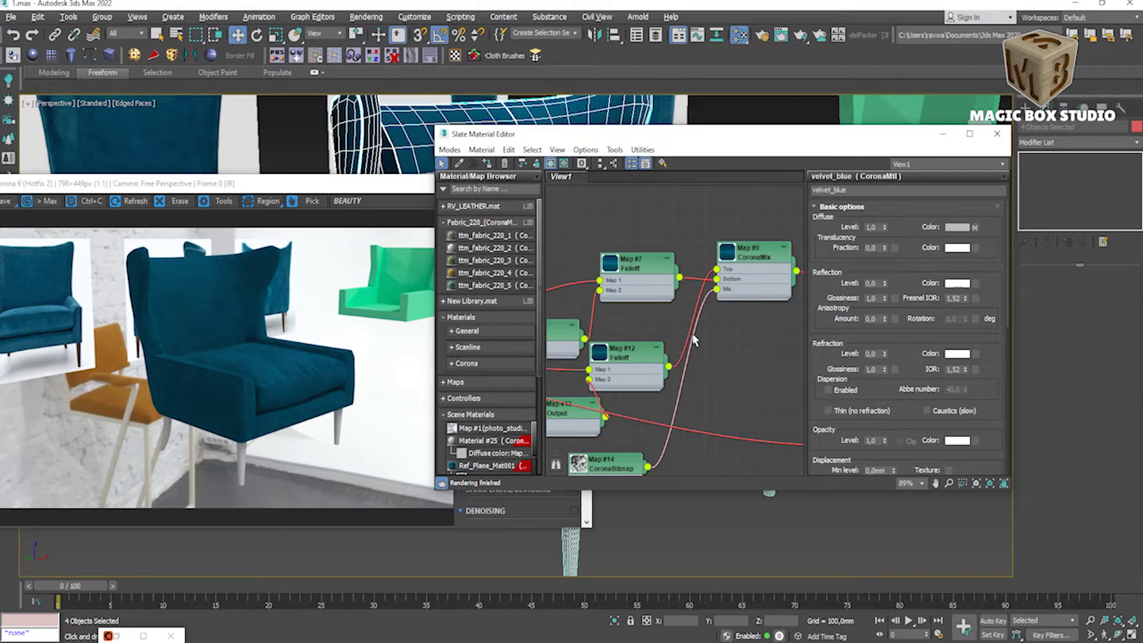
scroll(694, 341, down, 3)
scroll(636, 345, down, 3)
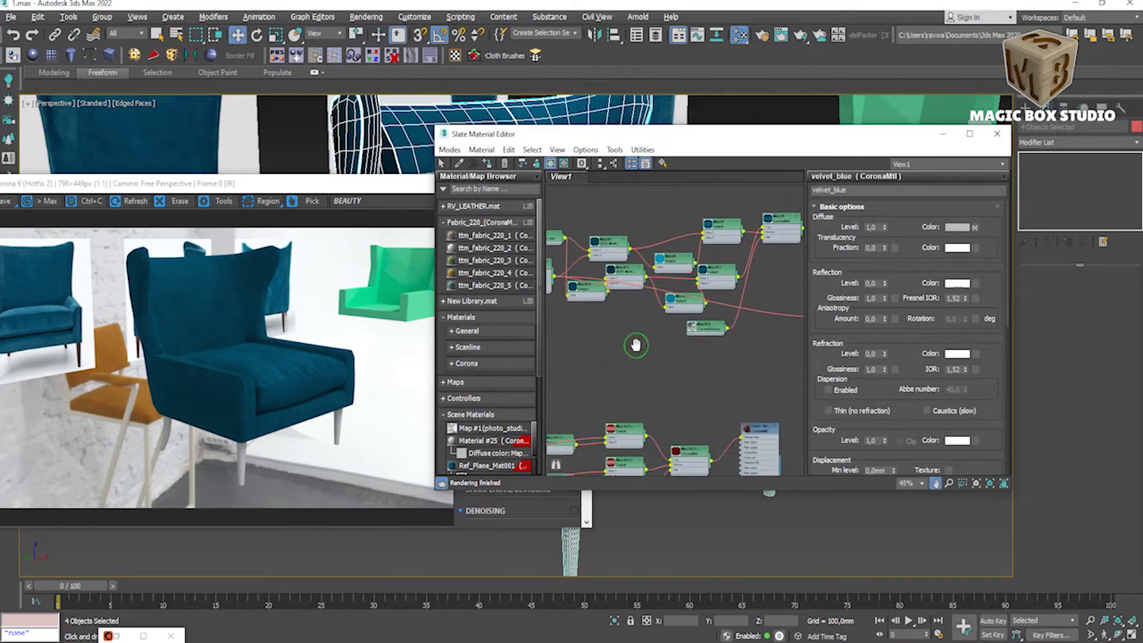
middle_drag(636, 345, 681, 346)
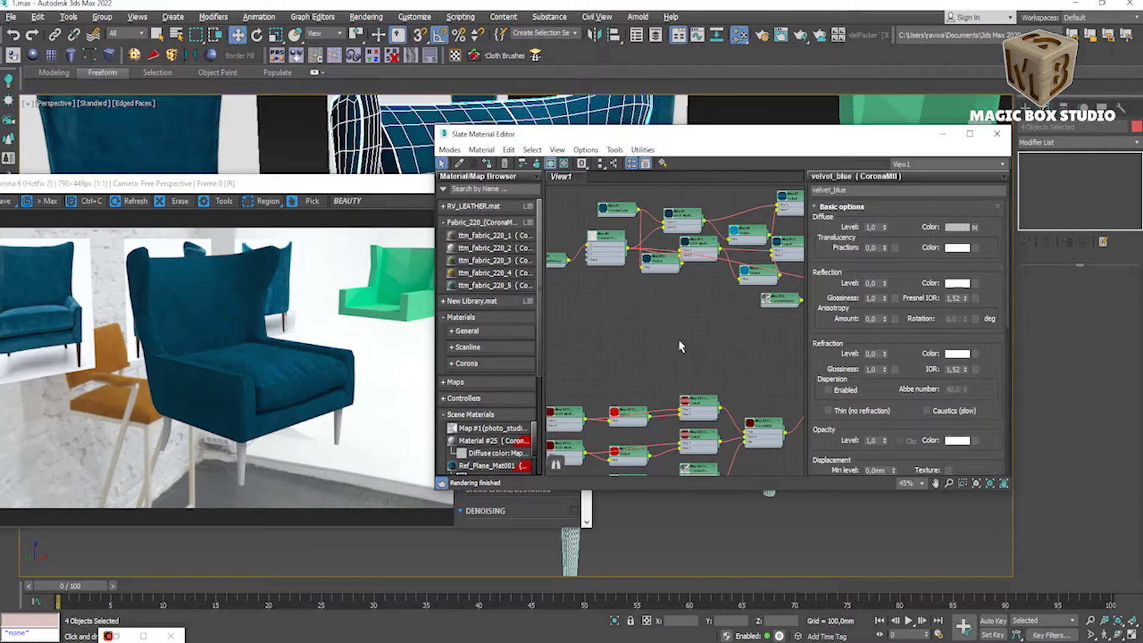
middle_drag(653, 344, 633, 356)
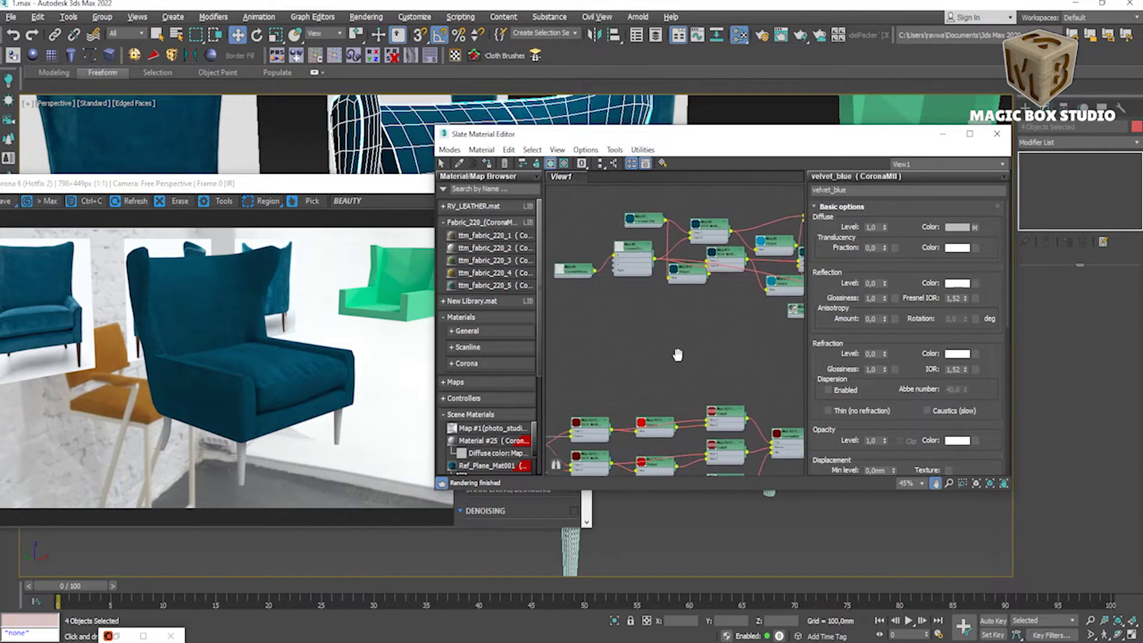
middle_drag(702, 343, 675, 346)
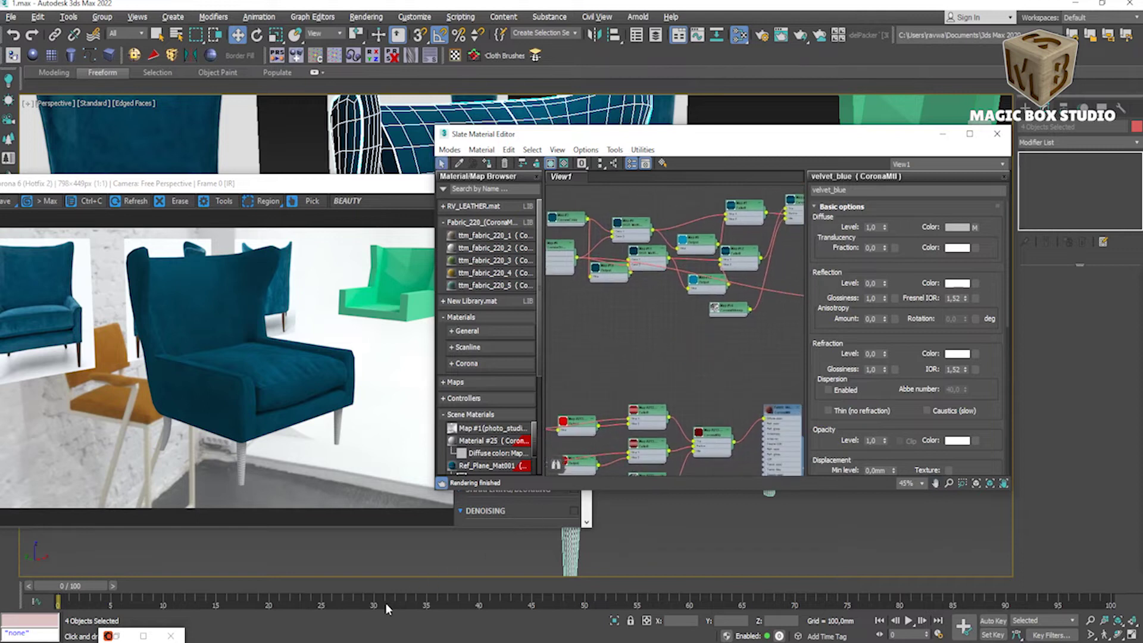
middle_drag(686, 382, 661, 464)
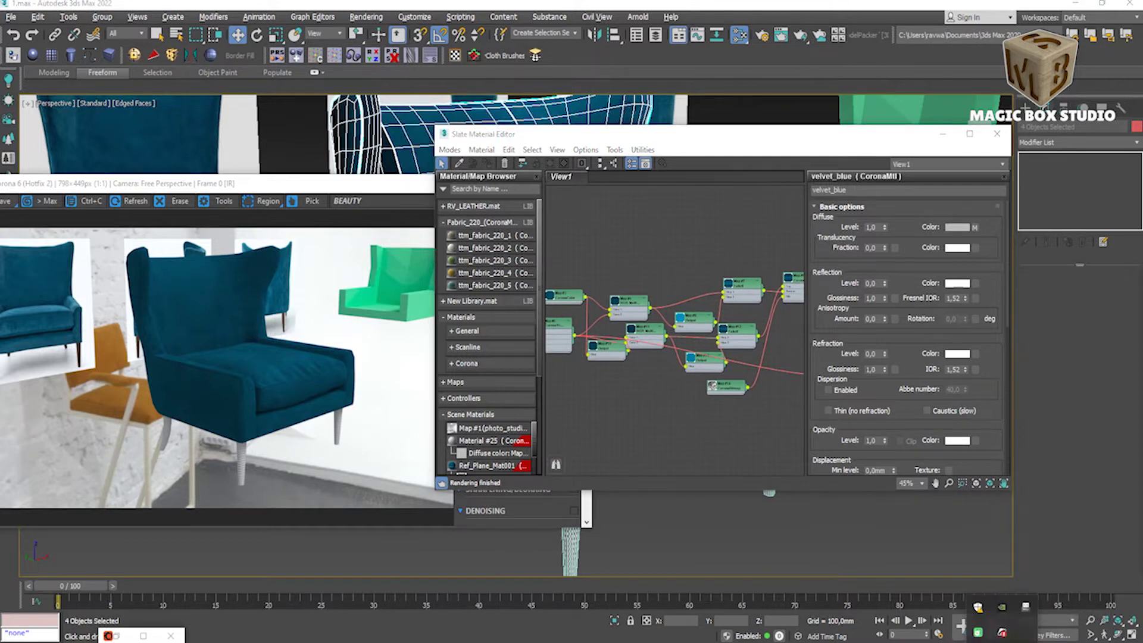
right_click(983, 628)
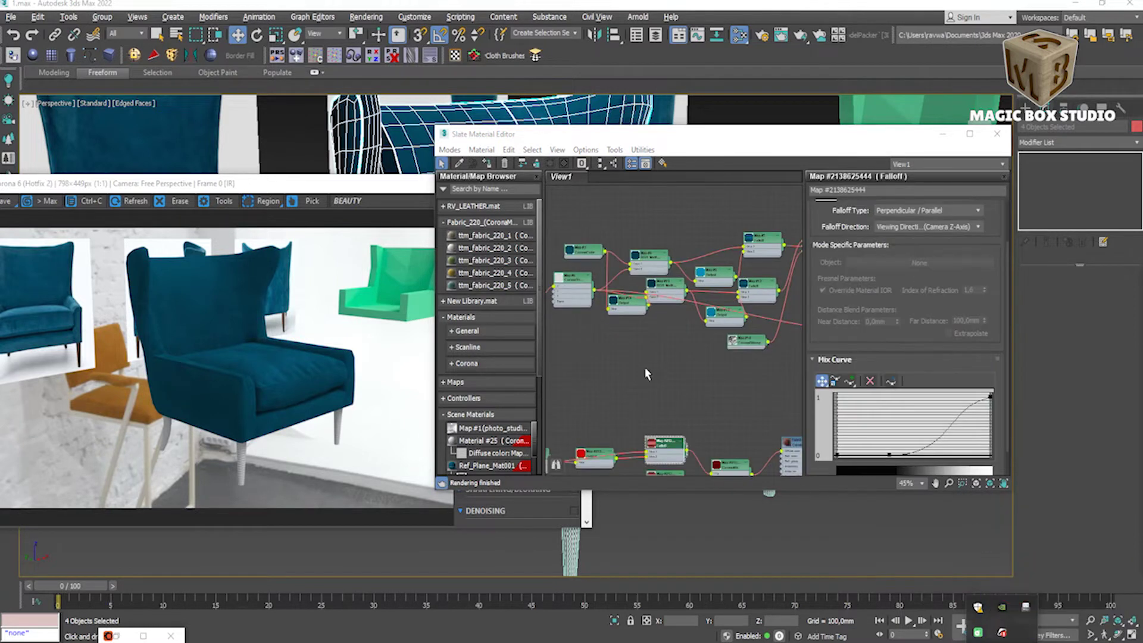
middle_drag(695, 401, 497, 397)
Step: Auto-arrange the velvet_blue node layout and open the Map #11 and Map #12 settings
double_click(733, 327)
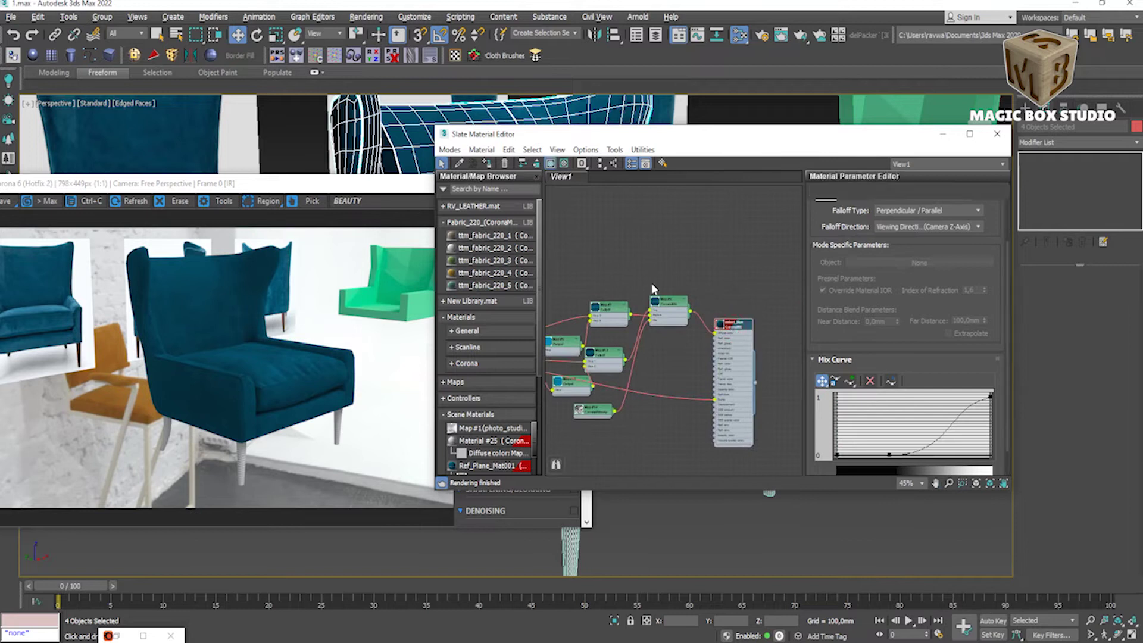
click(613, 167)
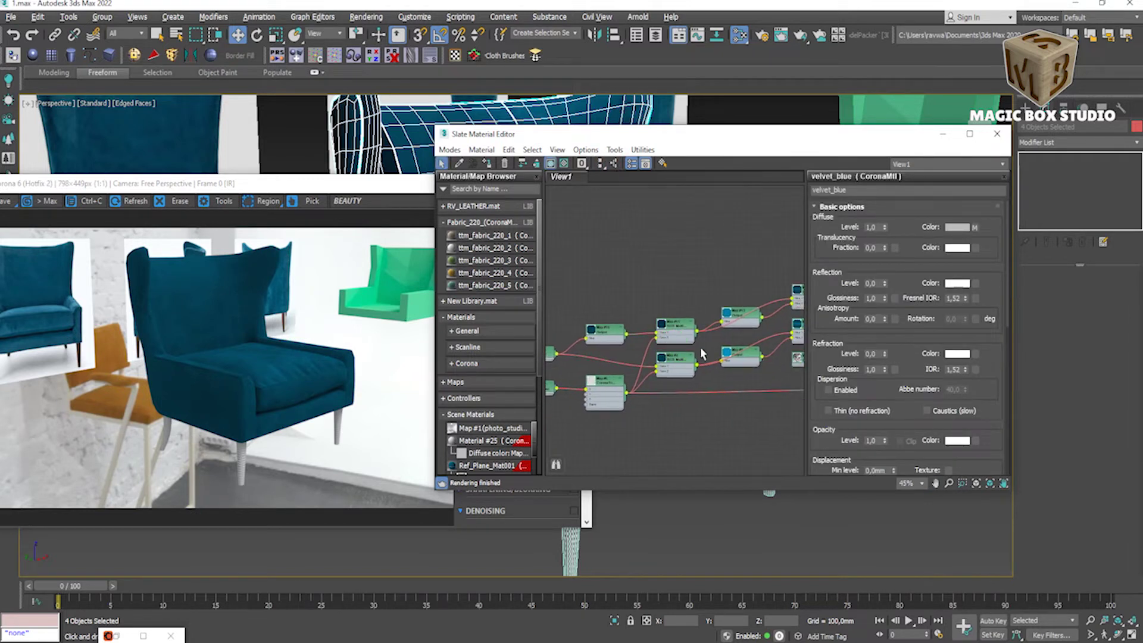
scroll(701, 353, up, 2)
scroll(673, 345, up, 1)
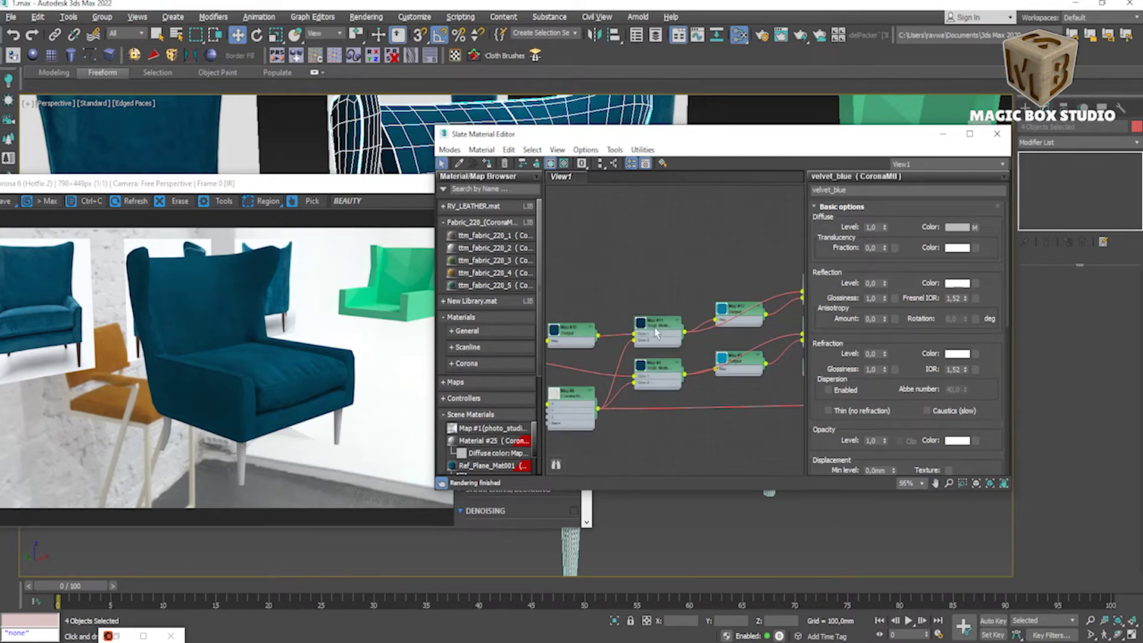
double_click(670, 344)
middle_drag(671, 344, 576, 333)
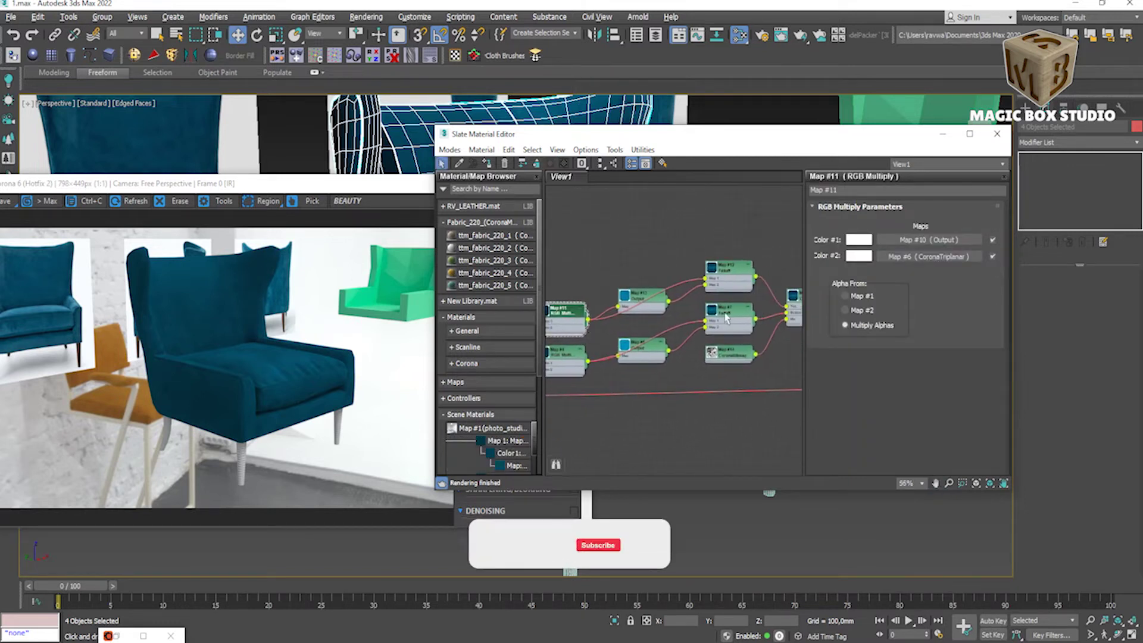
double_click(736, 280)
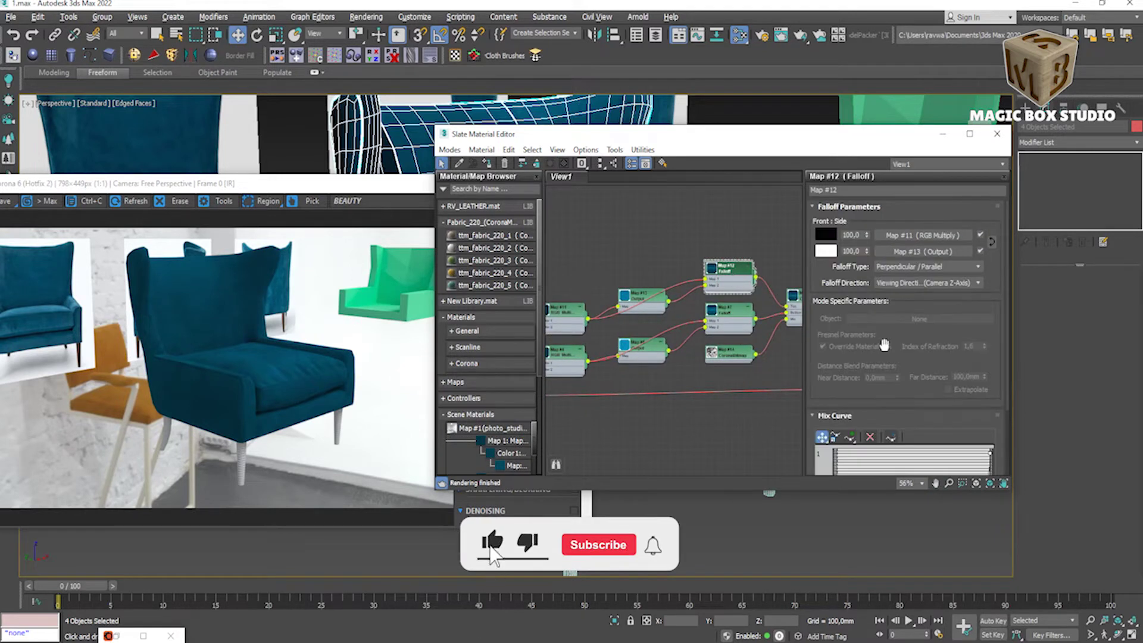
Step: Lower the Map #12 Falloff mix curve's end point and add a control point for a gradual rise
drag(885, 348, 881, 260)
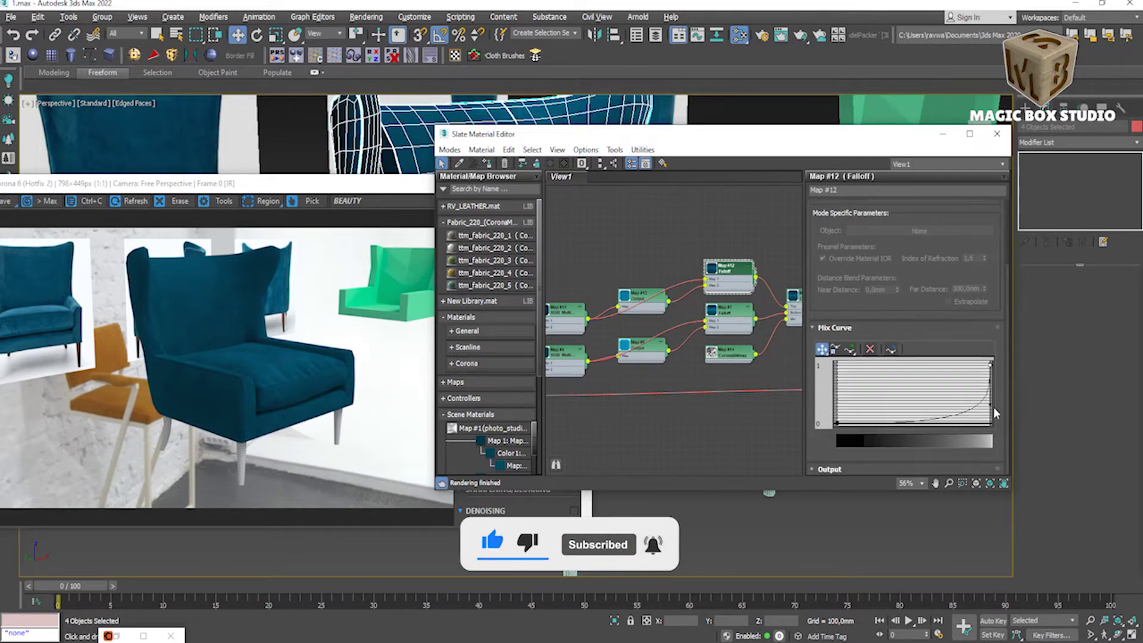
drag(991, 406, 966, 367)
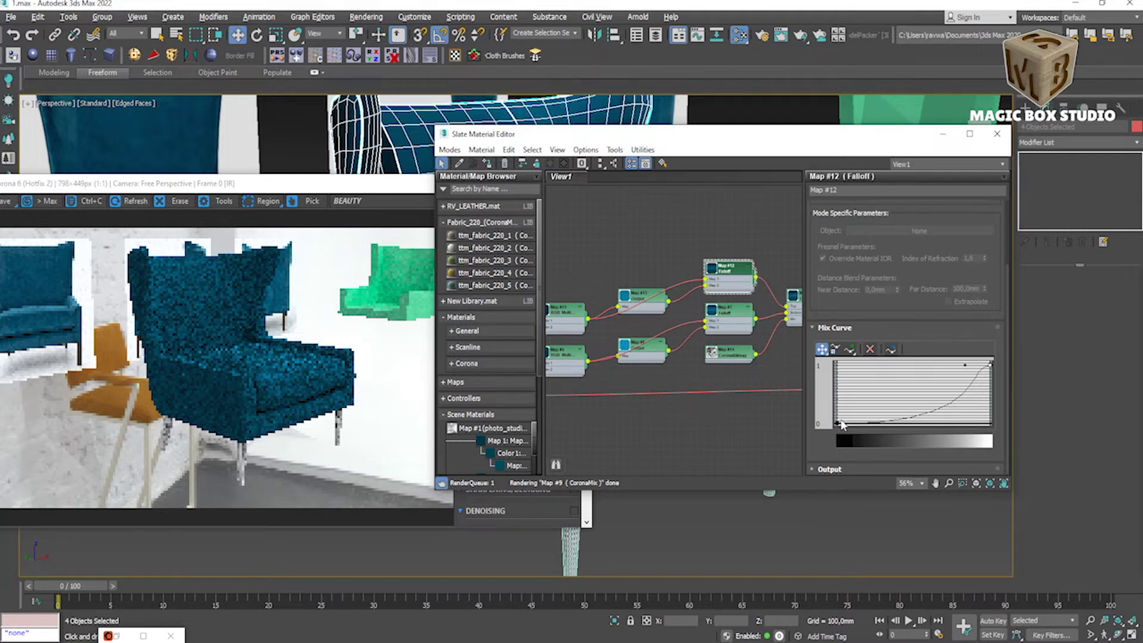
click(840, 420)
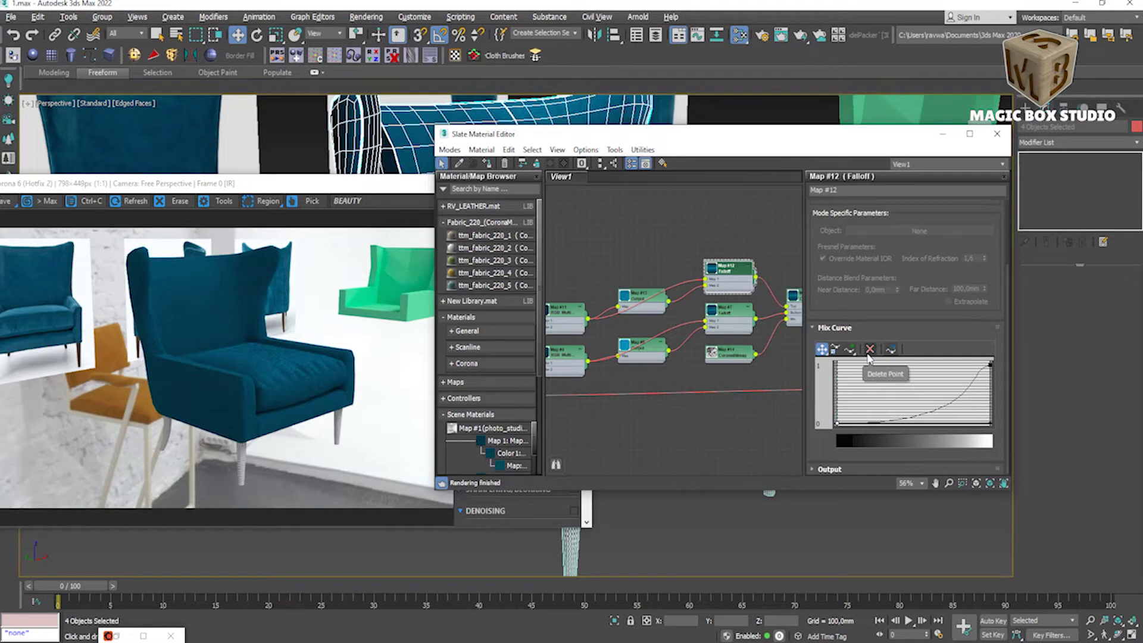
click(850, 349)
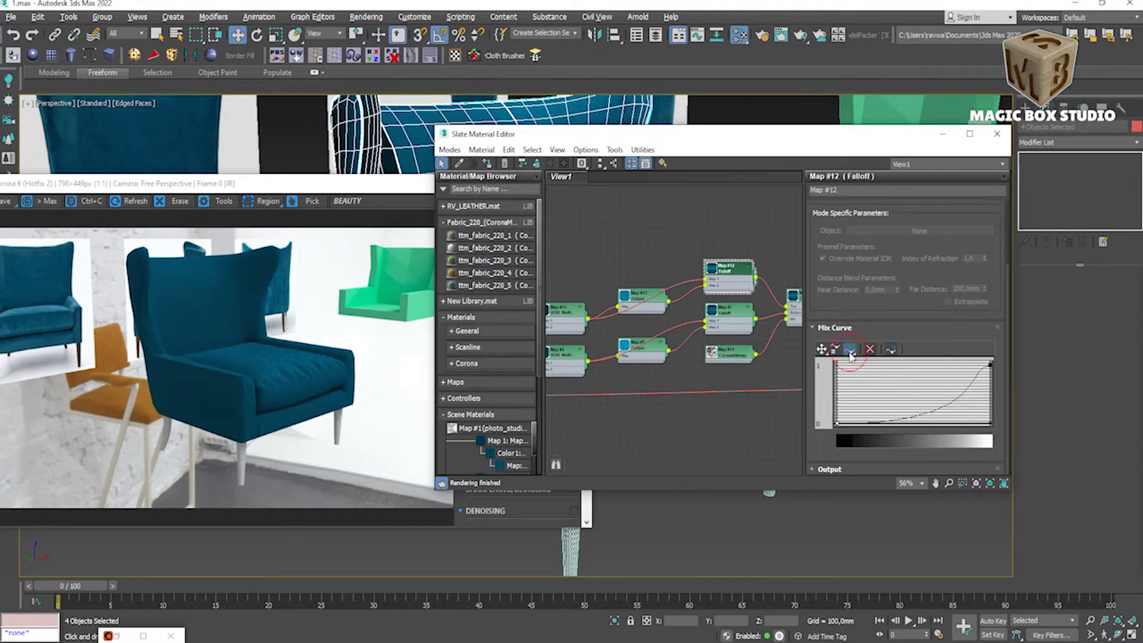
click(904, 417)
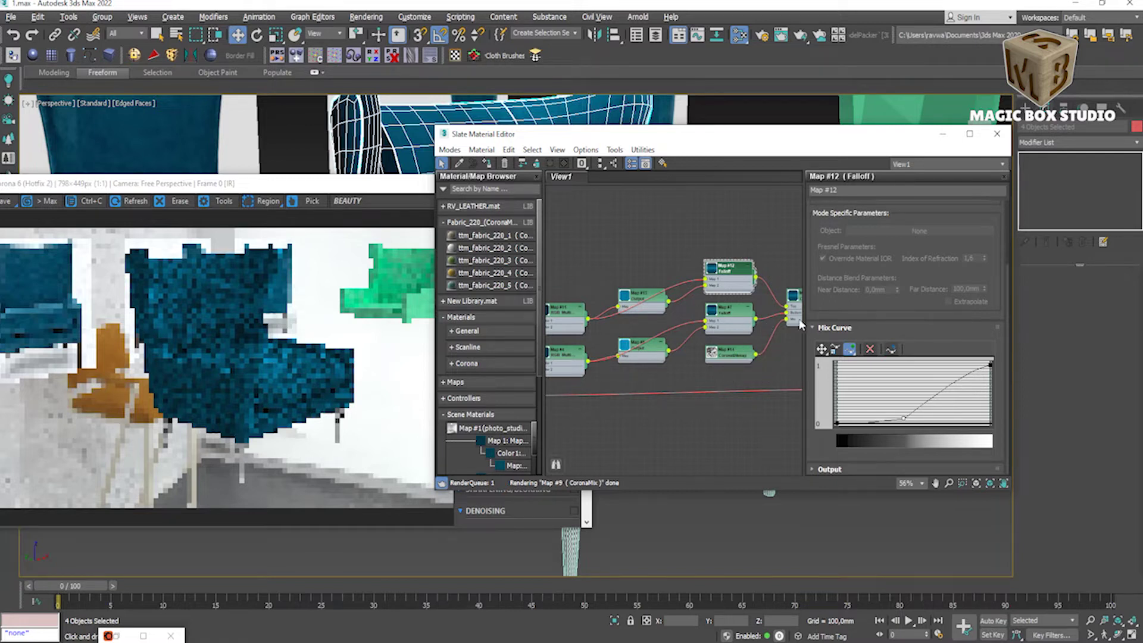
Step: Open velvet_blue's parameters with the CoronaMix and Falloff nodes in view
middle_drag(783, 316, 701, 360)
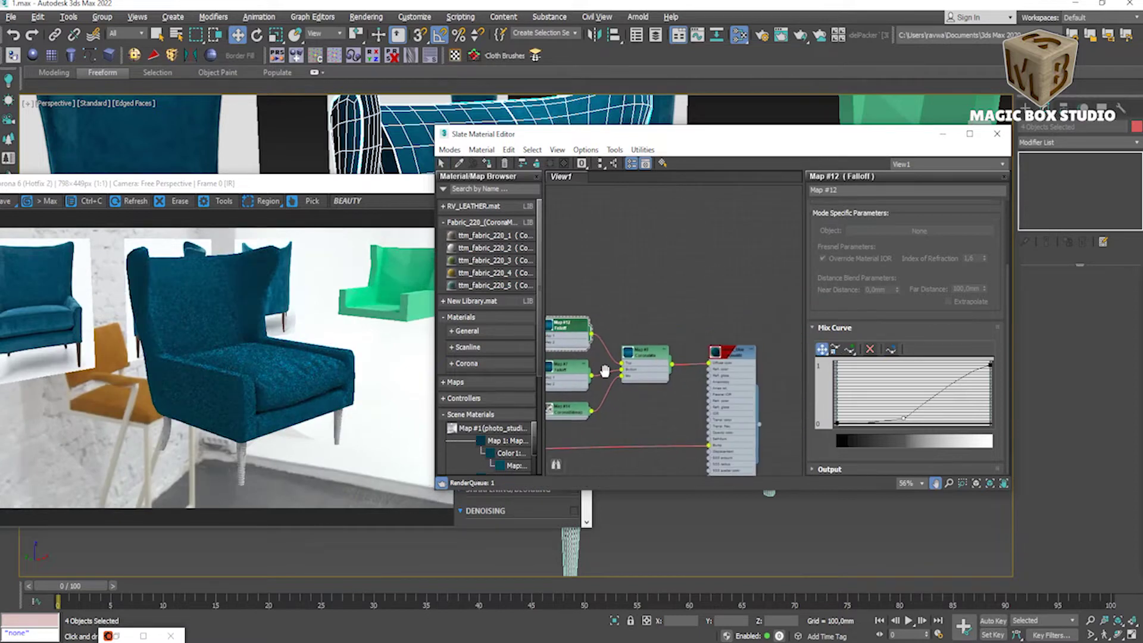
click(702, 359)
double_click(701, 359)
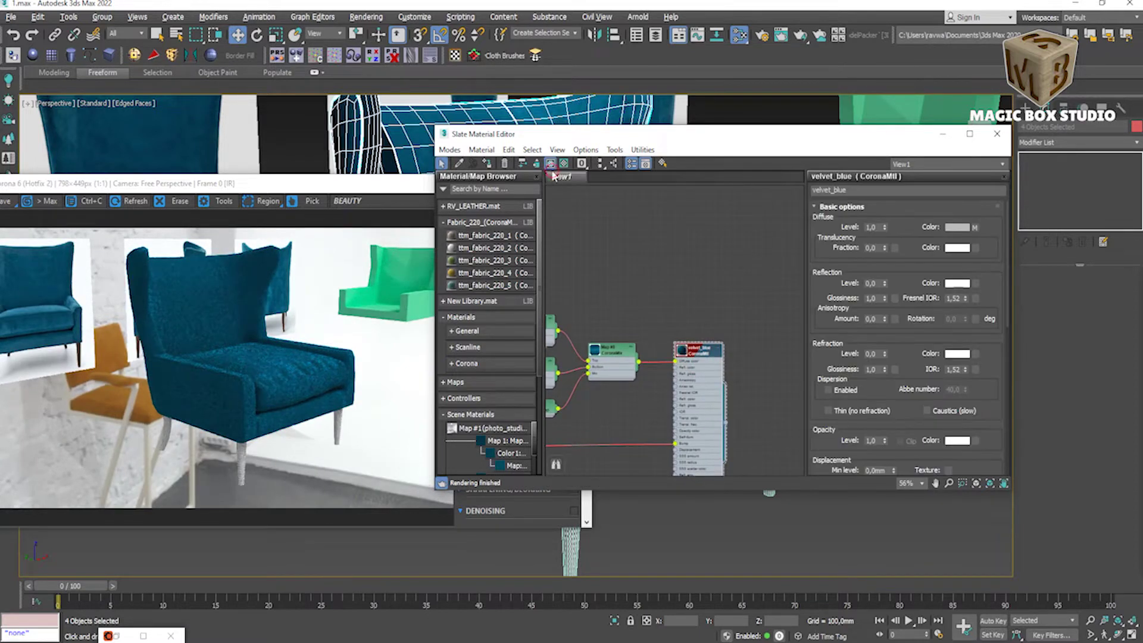
middle_drag(598, 379, 688, 354)
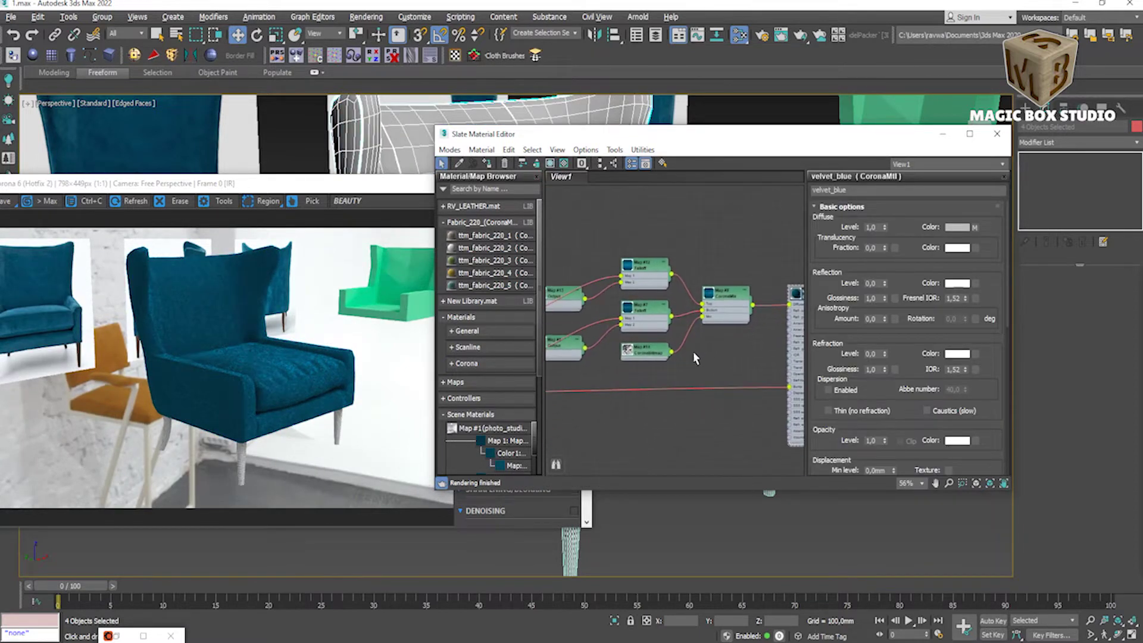
Step: Make the Map #12 mix curve points Bezier-Smooth and shift the middle point down-right for a late rise
double_click(685, 290)
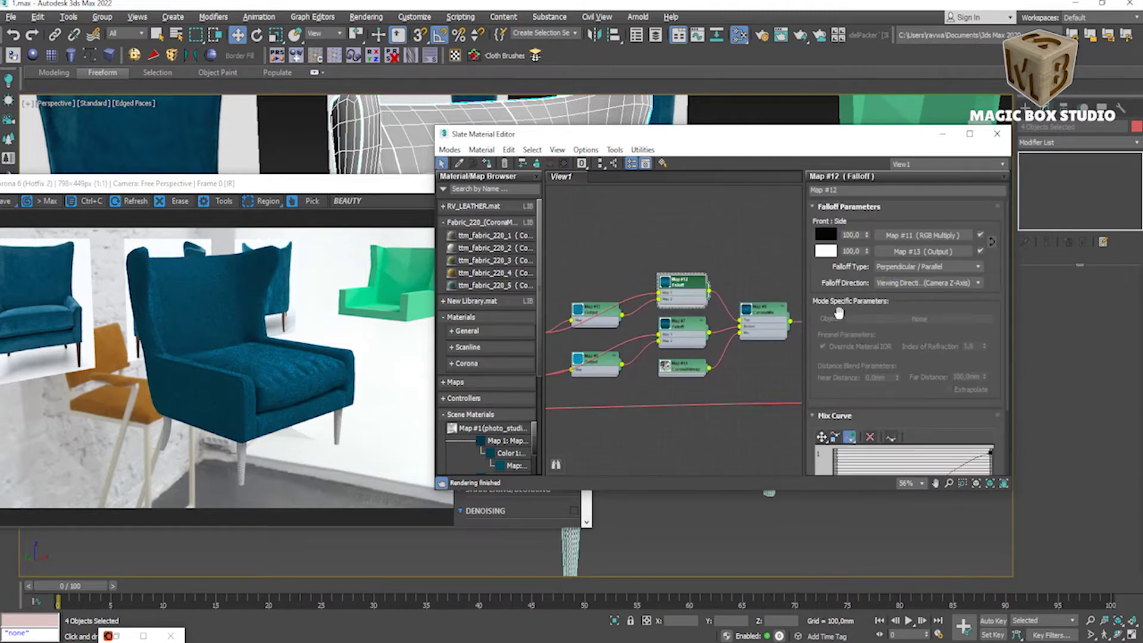
scroll(883, 382, down, 2)
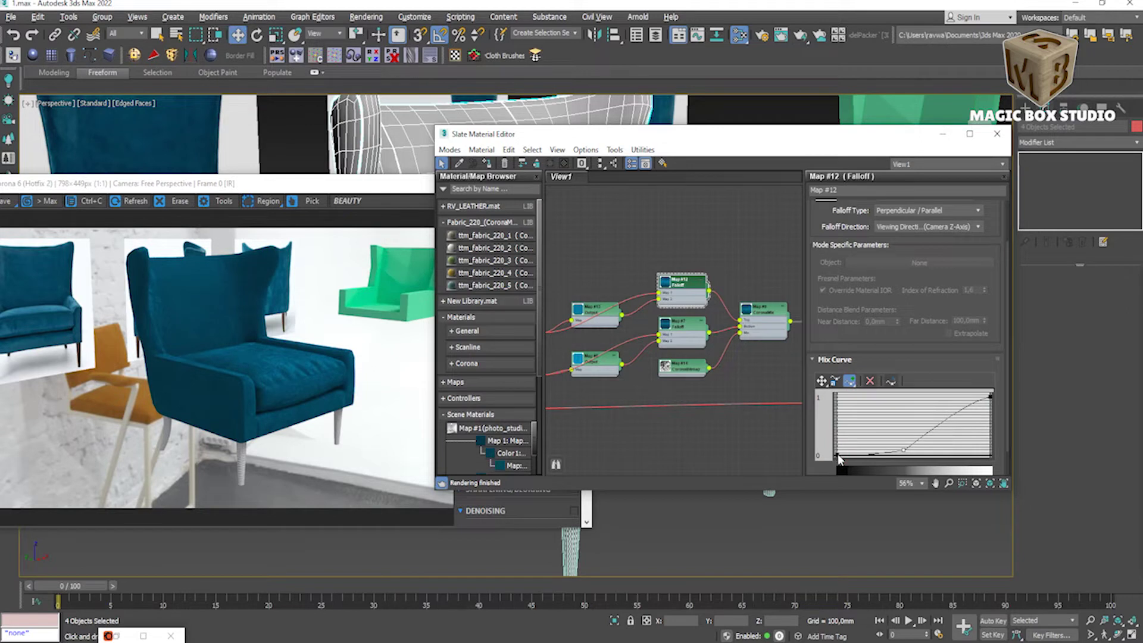
click(822, 382)
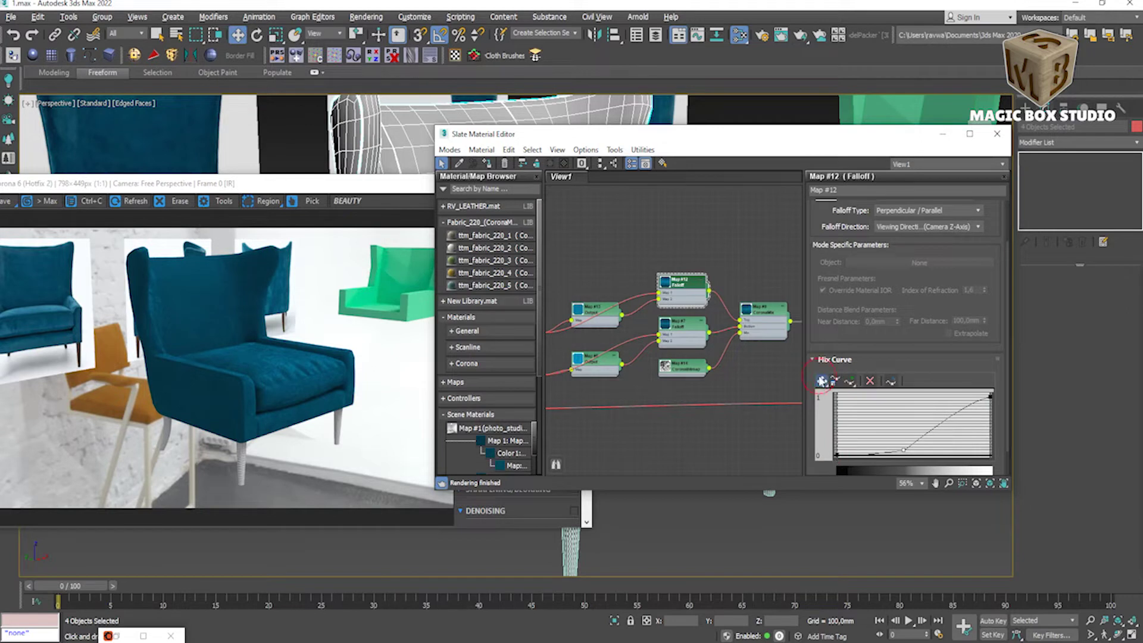
right_click(836, 455)
click(869, 465)
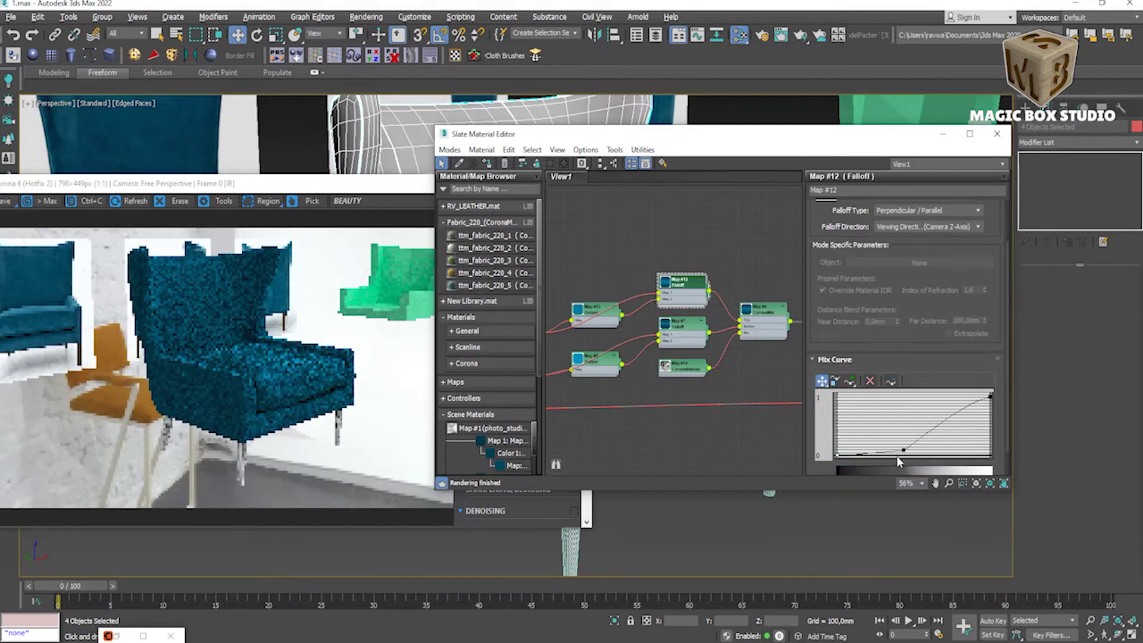
right_click(902, 450)
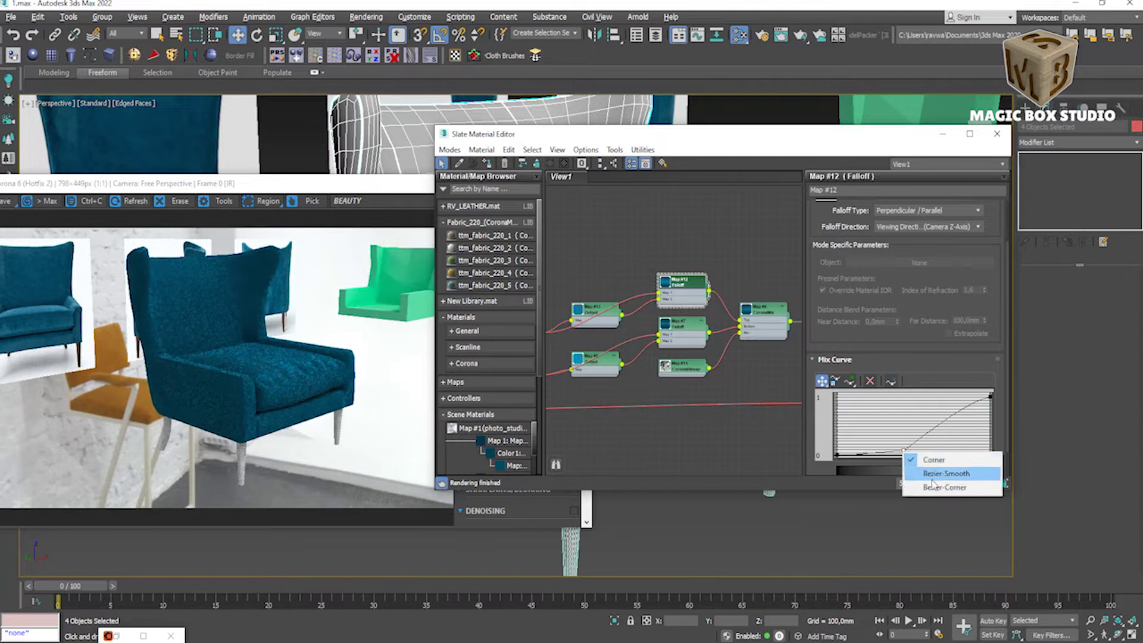
click(931, 487)
drag(932, 458, 935, 450)
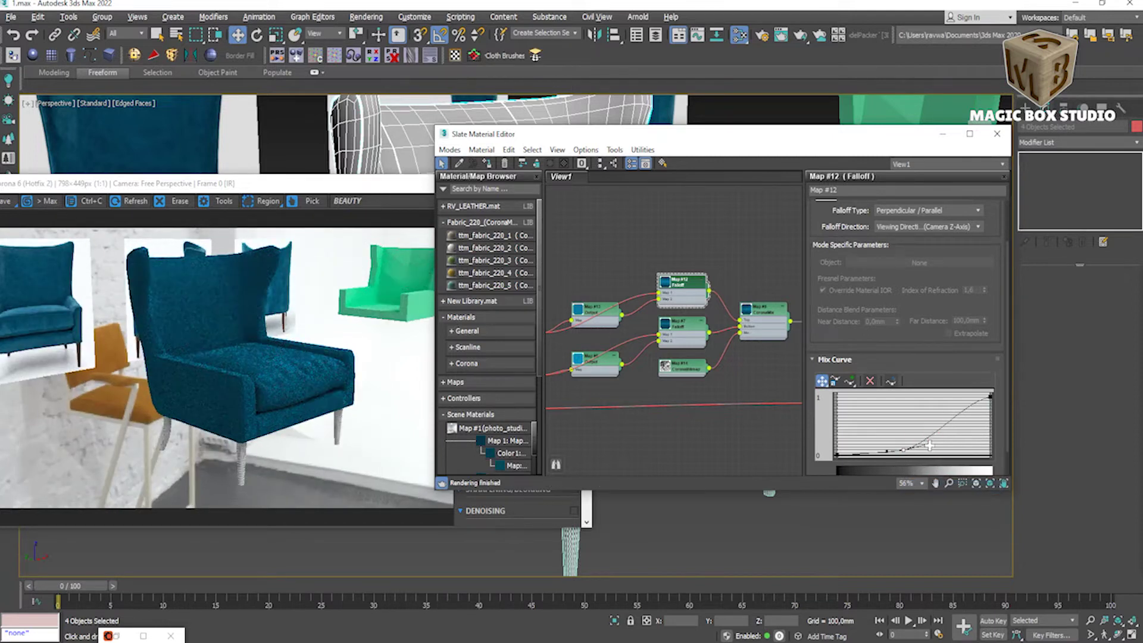
drag(904, 451, 937, 454)
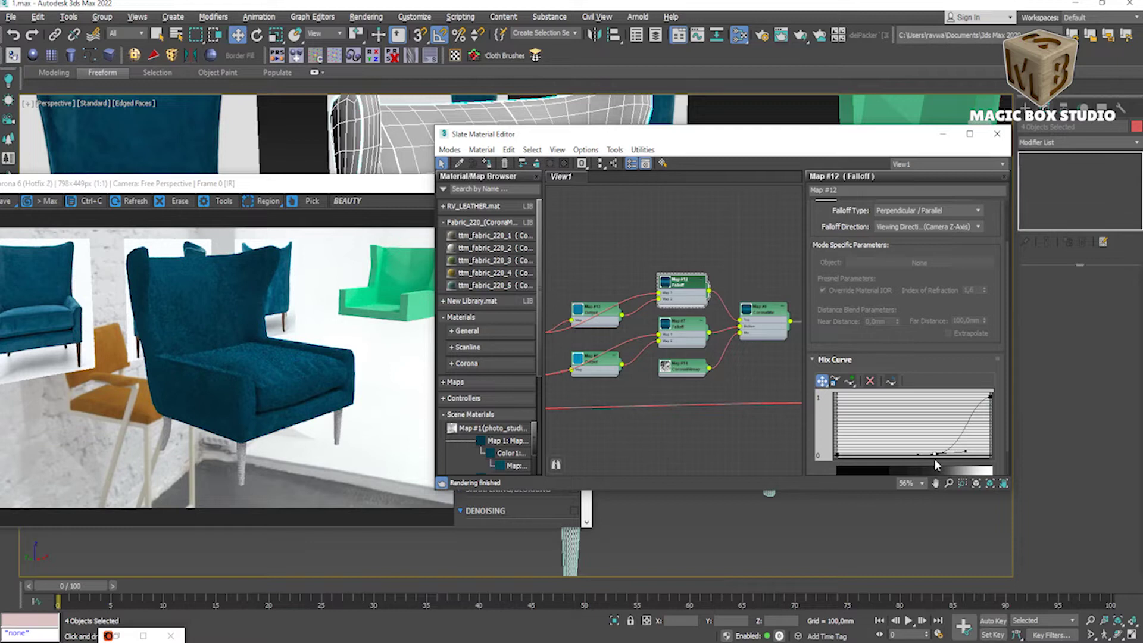
drag(935, 455, 942, 452)
Step: Move Map #14 aside and Shift-clone the Map #12 Falloff node as Map #15
drag(685, 361, 705, 373)
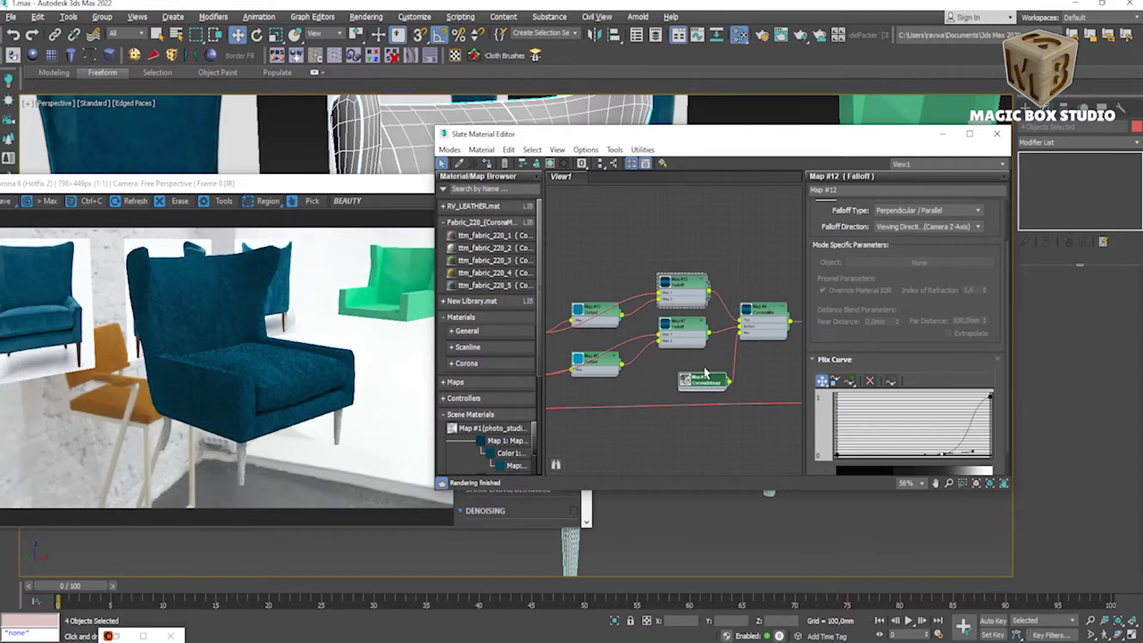
click(689, 290)
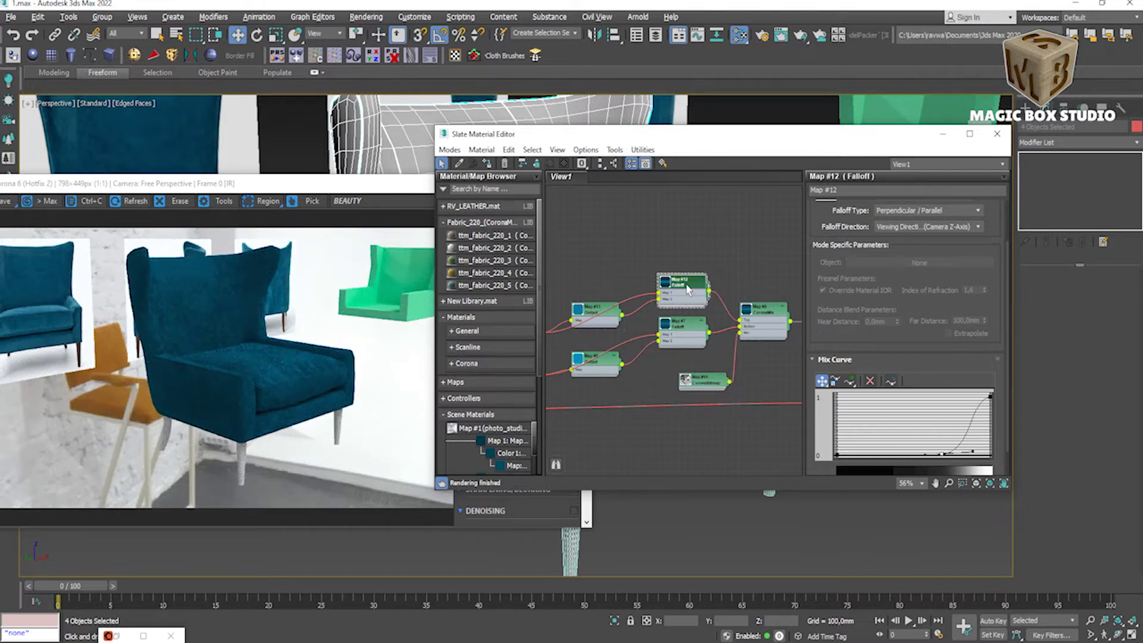
shift+drag(689, 290, 697, 364)
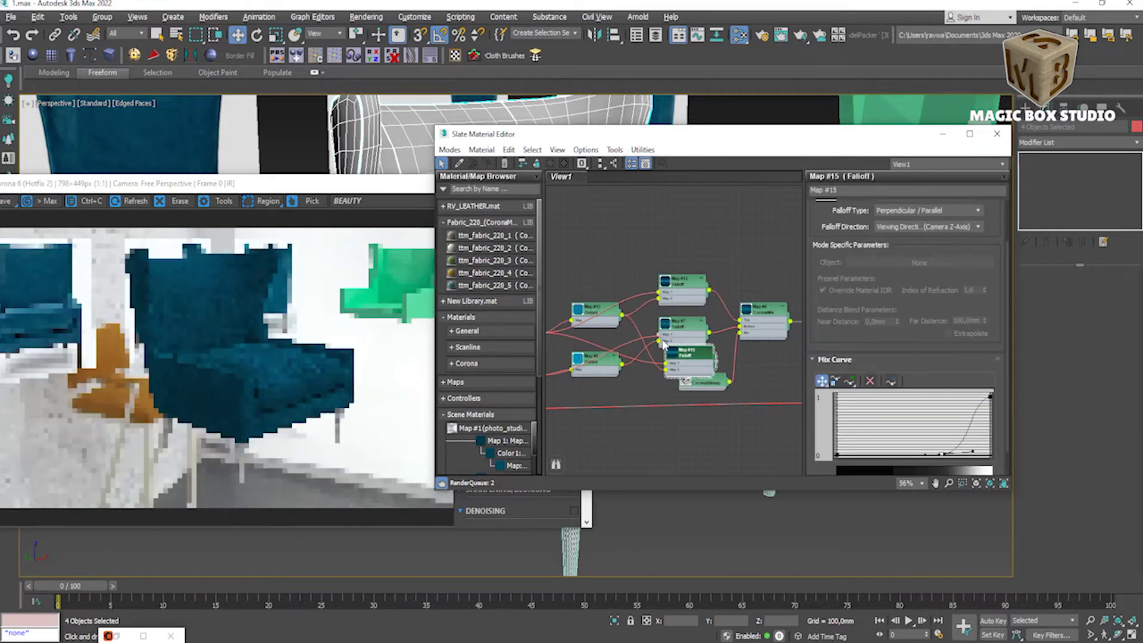
Step: Wire Map #15 into the CoronaMix, delete Map #7, and move Map #15 into its place
drag(667, 366, 667, 370)
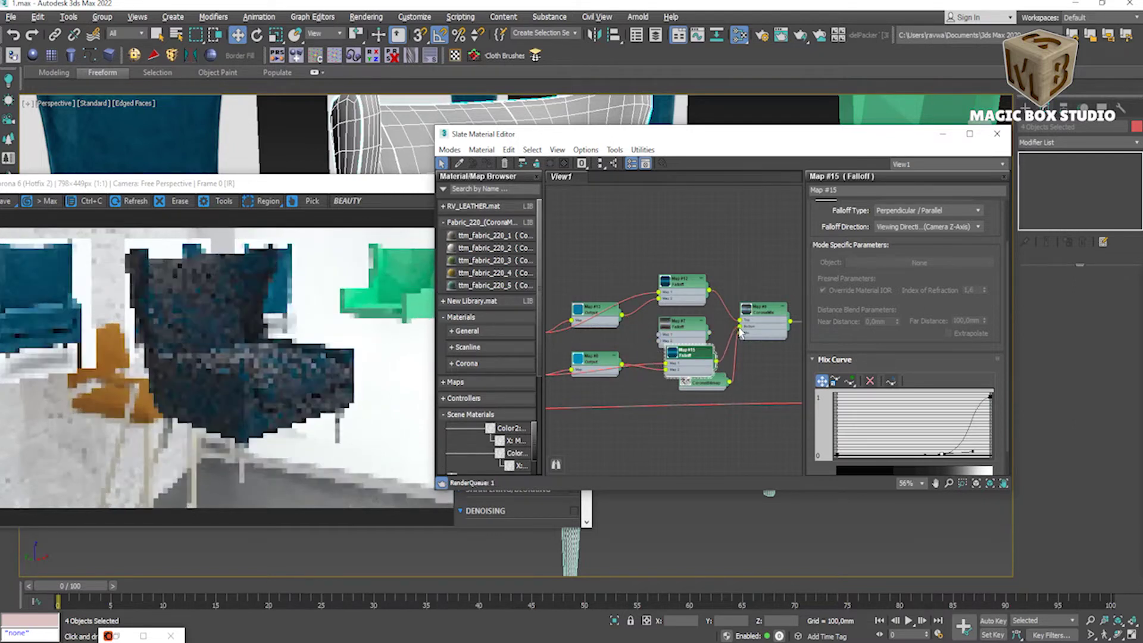
click(686, 329)
key(Delete)
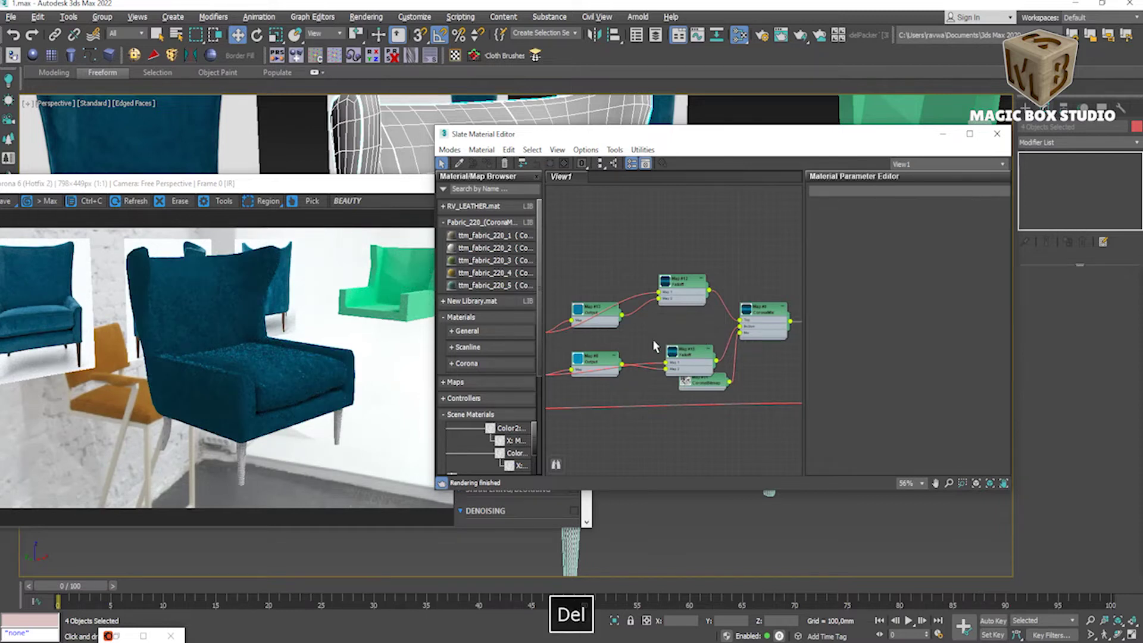
drag(704, 353, 704, 325)
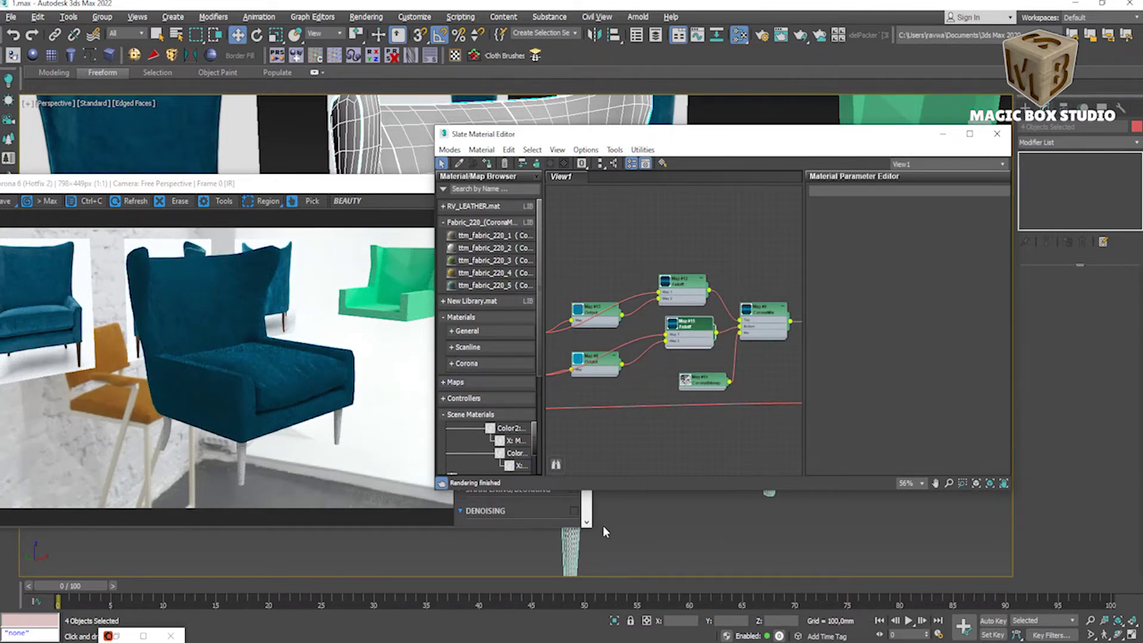
alt+middle_drag(603, 526, 607, 523)
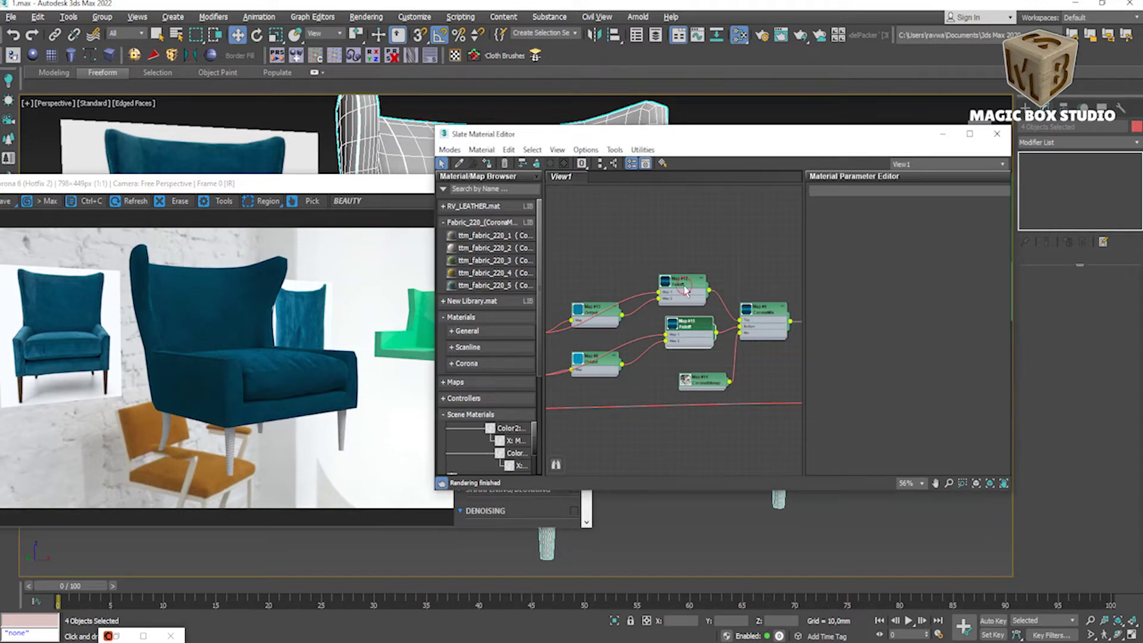
Step: Lower the Map #6 CoronaTriplanar Scale from 400 to 300
double_click(685, 291)
scroll(644, 328, down, 2)
scroll(639, 329, down, 2)
scroll(639, 329, up, 2)
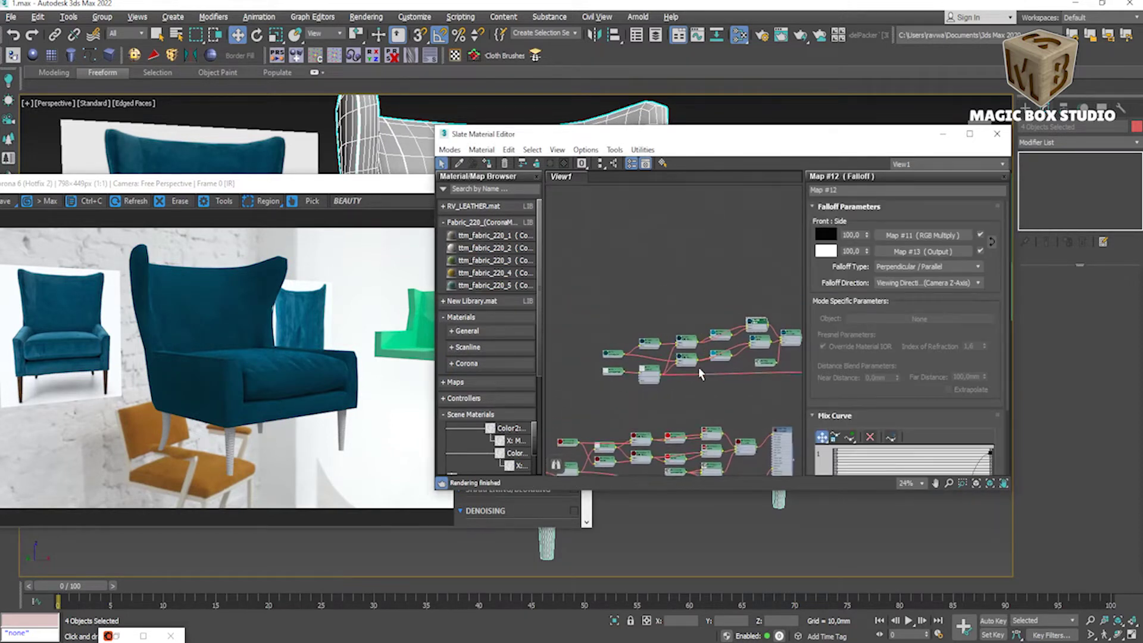
scroll(639, 329, up, 2)
double_click(636, 375)
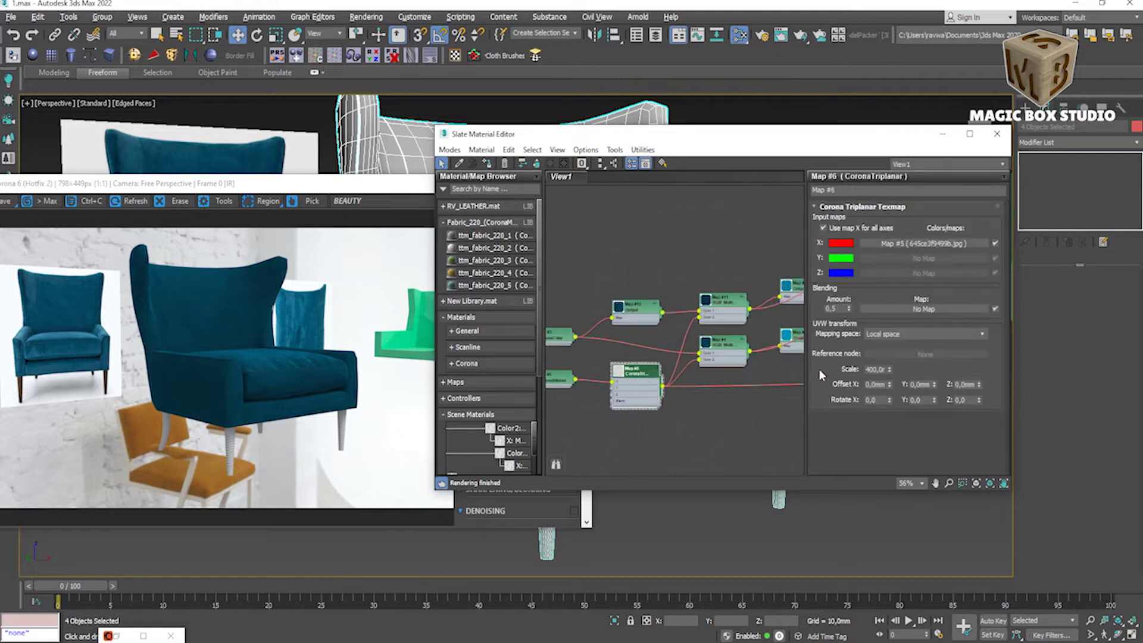
double_click(873, 369)
text(0)
key(Return)
text(500)
key(Return)
mouse_move(756, 352)
middle_down()
mouse_move(631, 255)
mouse_move(687, 362)
middle_up()
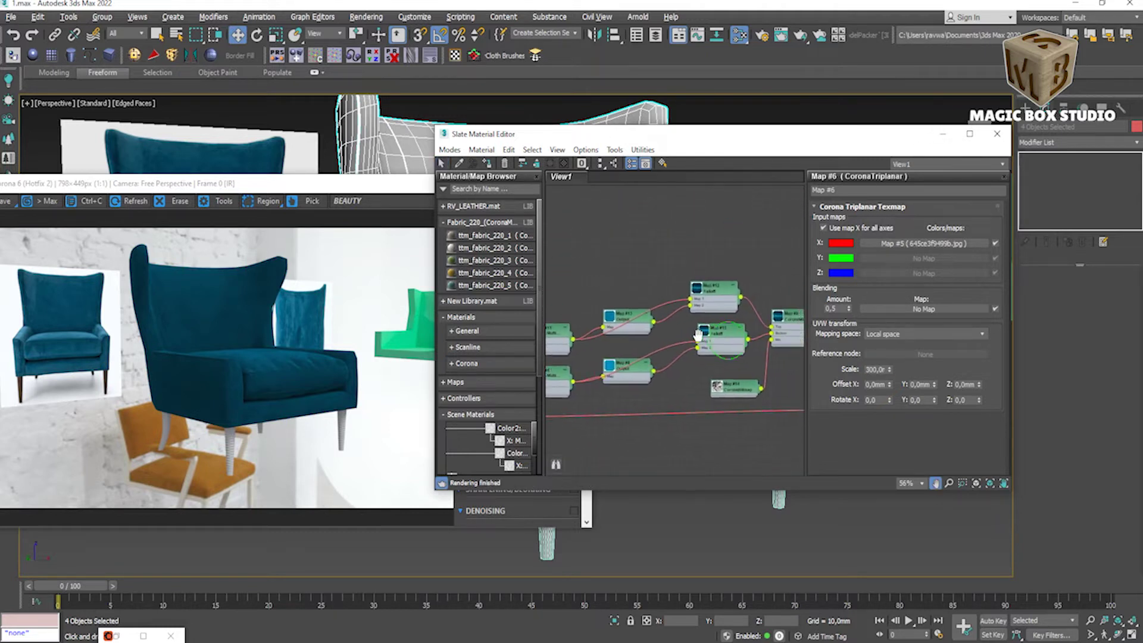
Step: Preview the other material's 9d916a7b49dd.jpg normal bitmap, then clone it as Map #16
scroll(687, 363, down, 2)
middle_drag(687, 362, 742, 224)
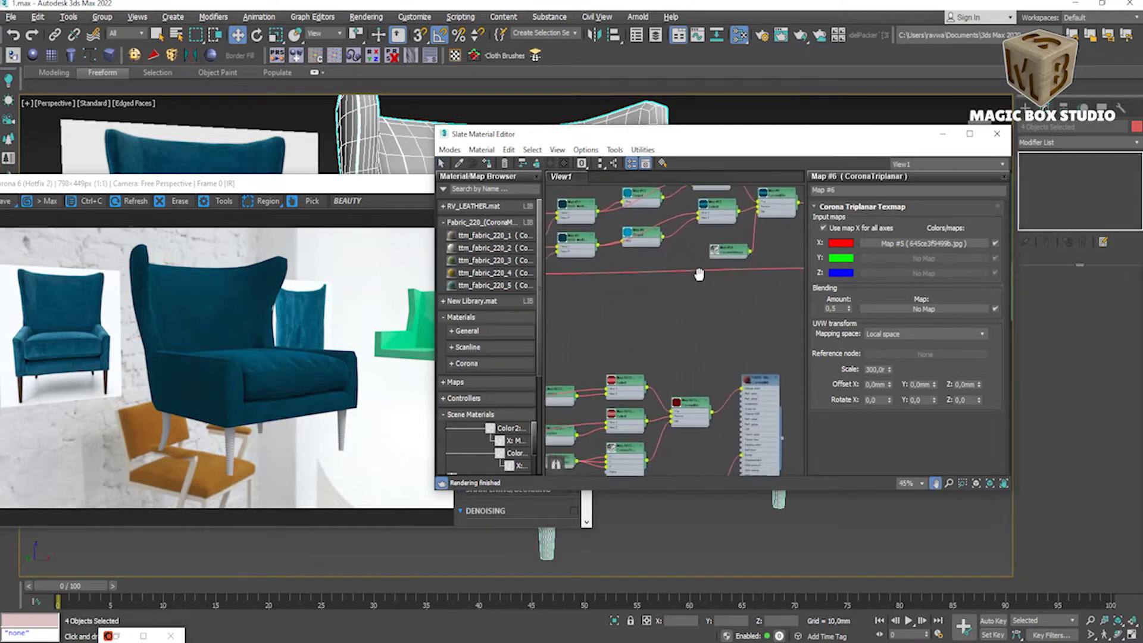
double_click(670, 429)
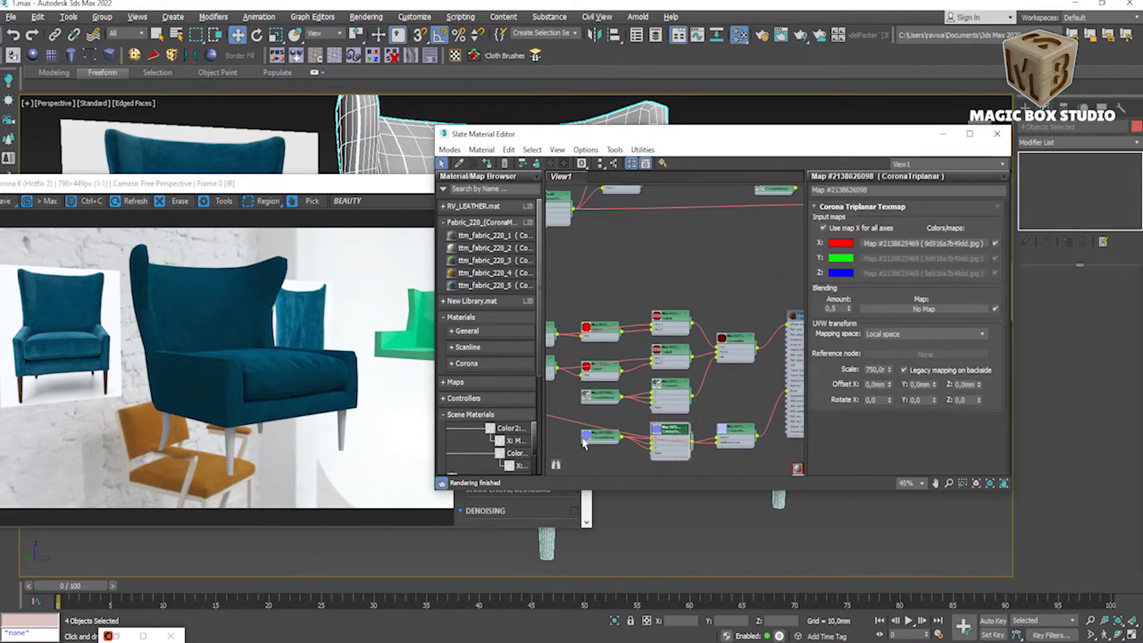
right_click(598, 442)
click(649, 221)
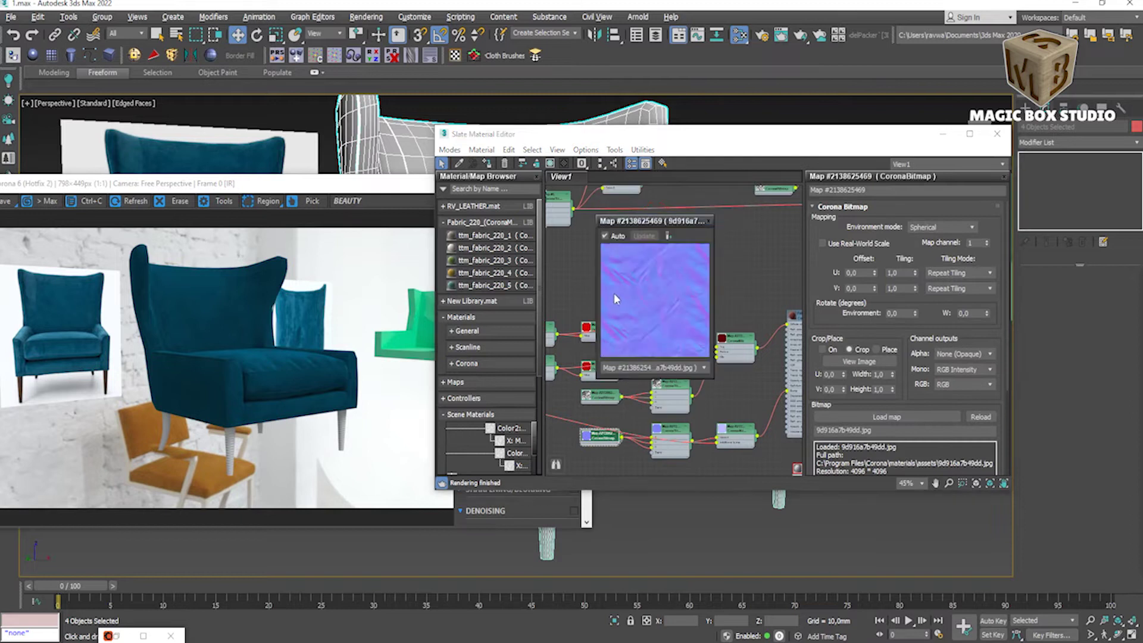
drag(597, 301, 387, 310)
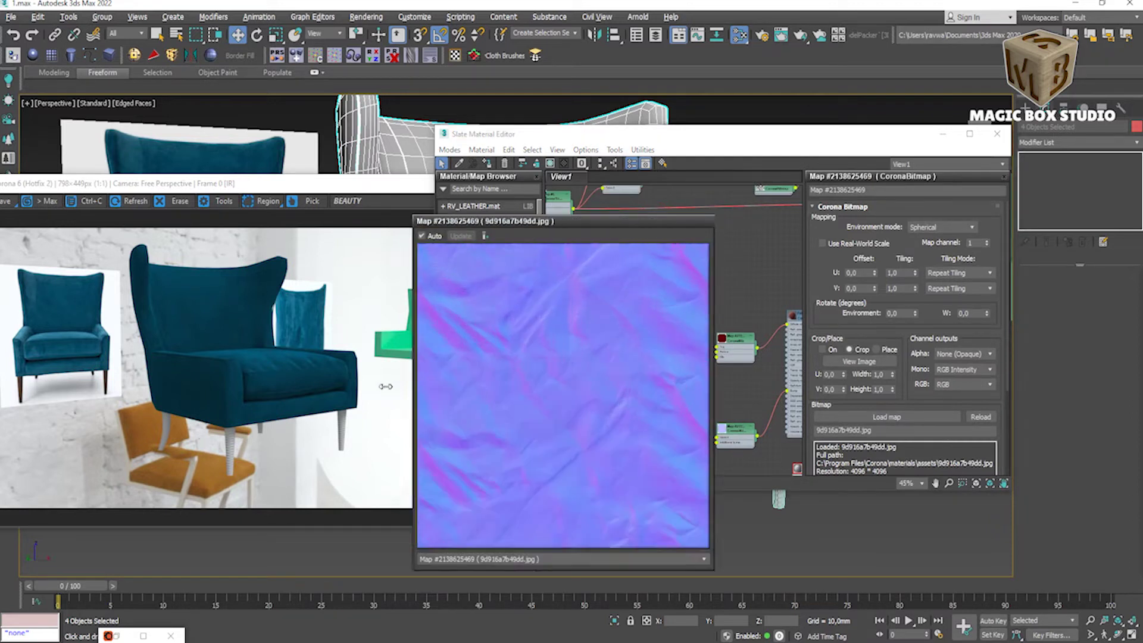
click(708, 221)
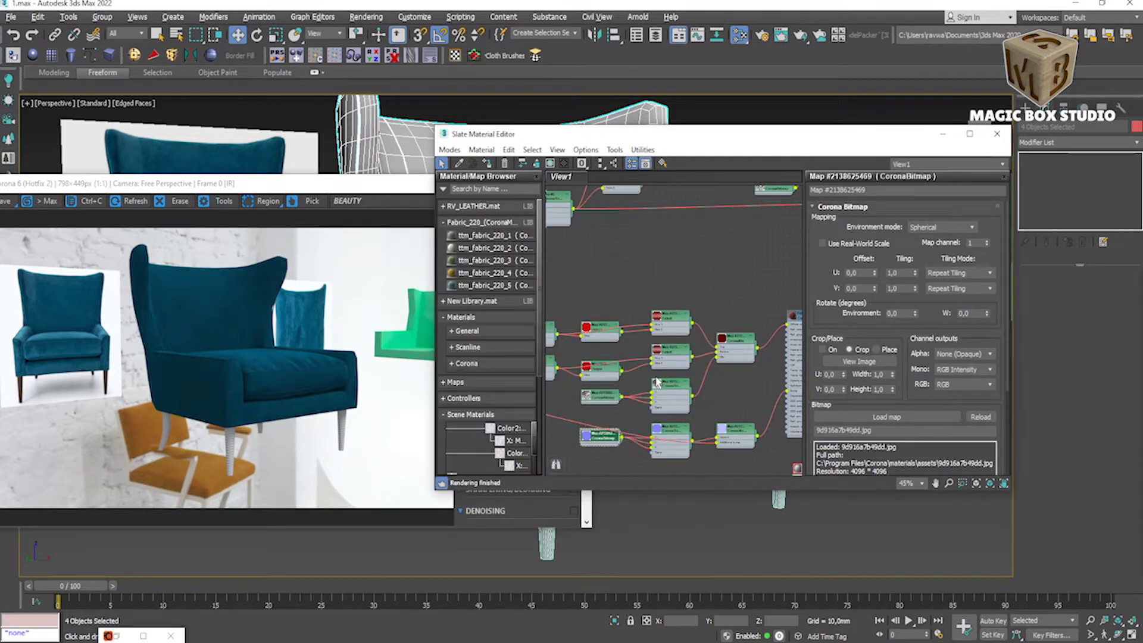
shift+drag(598, 441, 691, 241)
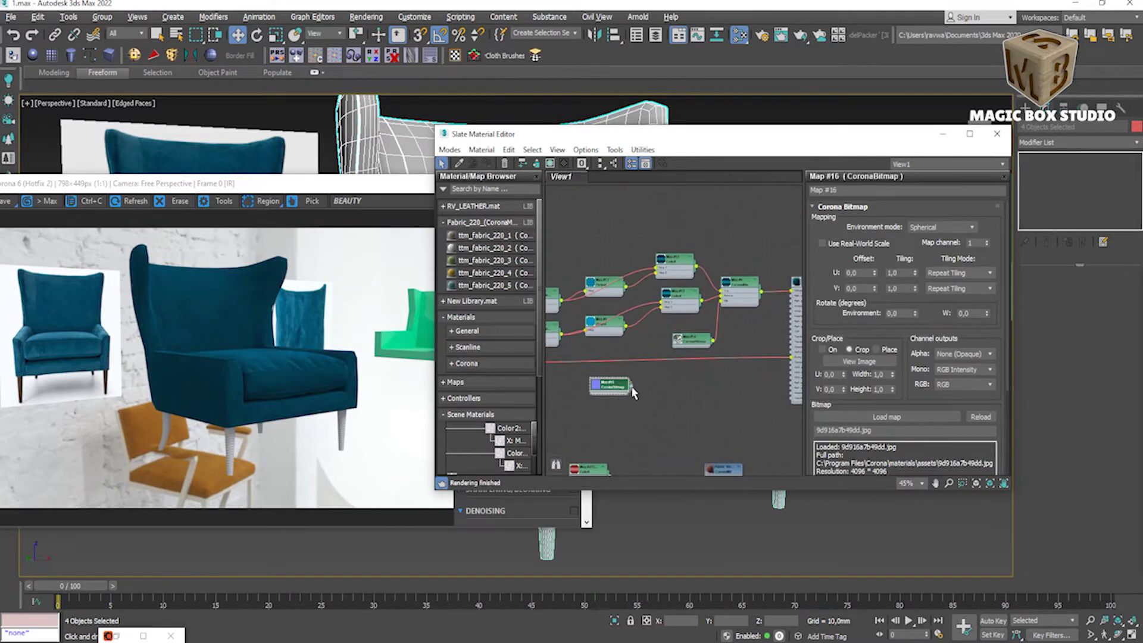
drag(631, 386, 657, 387)
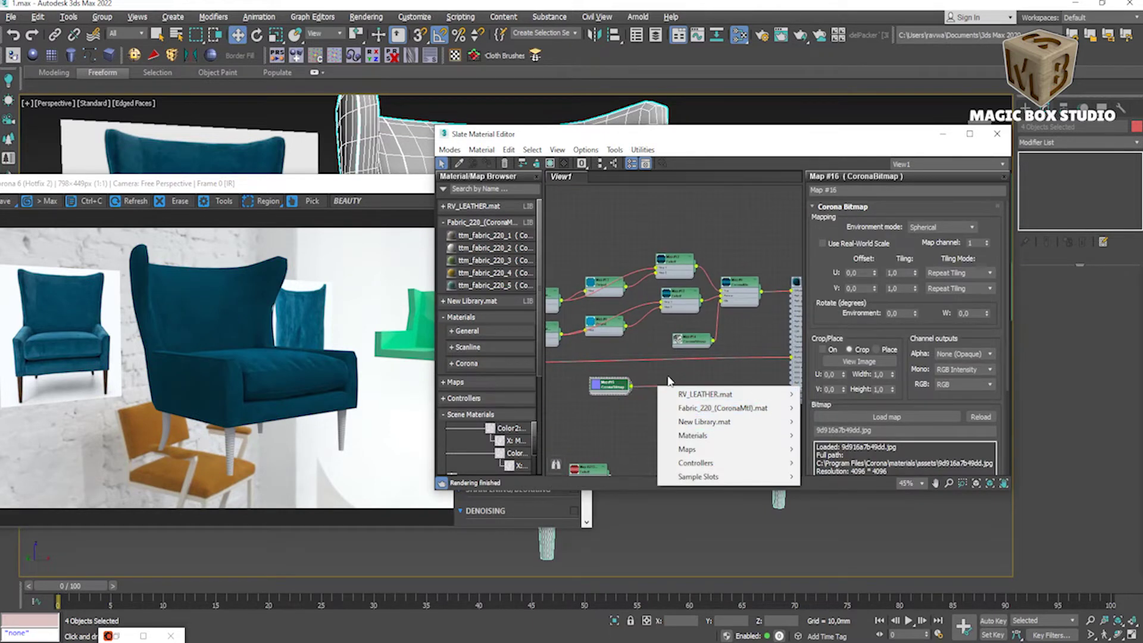
Step: Feed Map #16 into a gamma-corrected Corona Normal node inserted in the fabric's bump chain
click(670, 381)
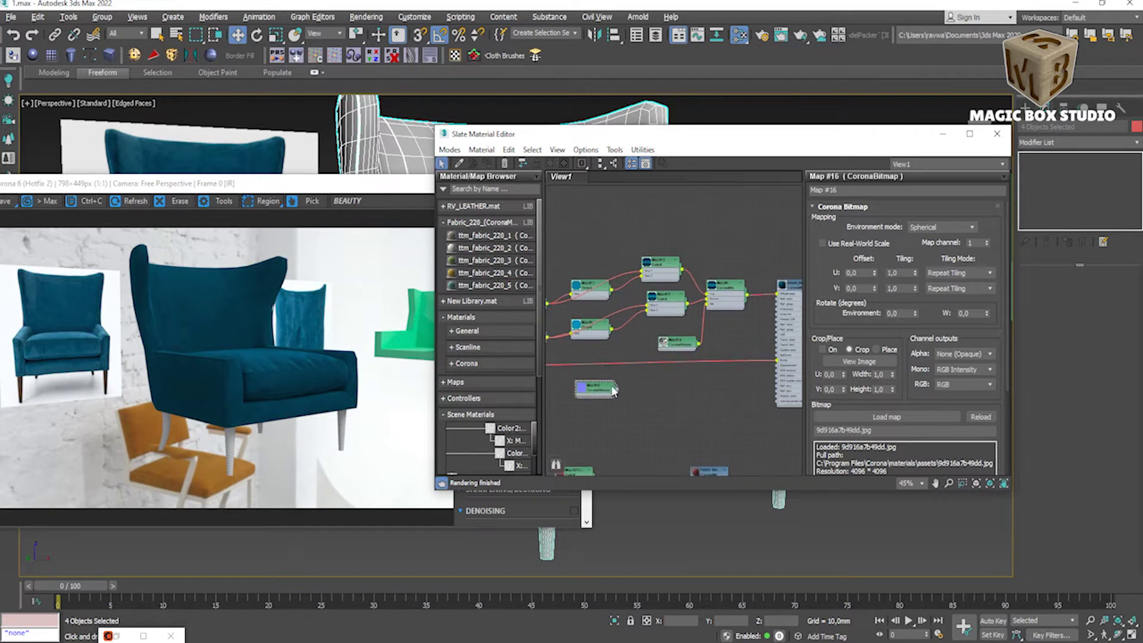
drag(613, 386, 694, 379)
scroll(696, 384, up, 2)
middle_drag(699, 394, 664, 400)
drag(685, 382, 702, 394)
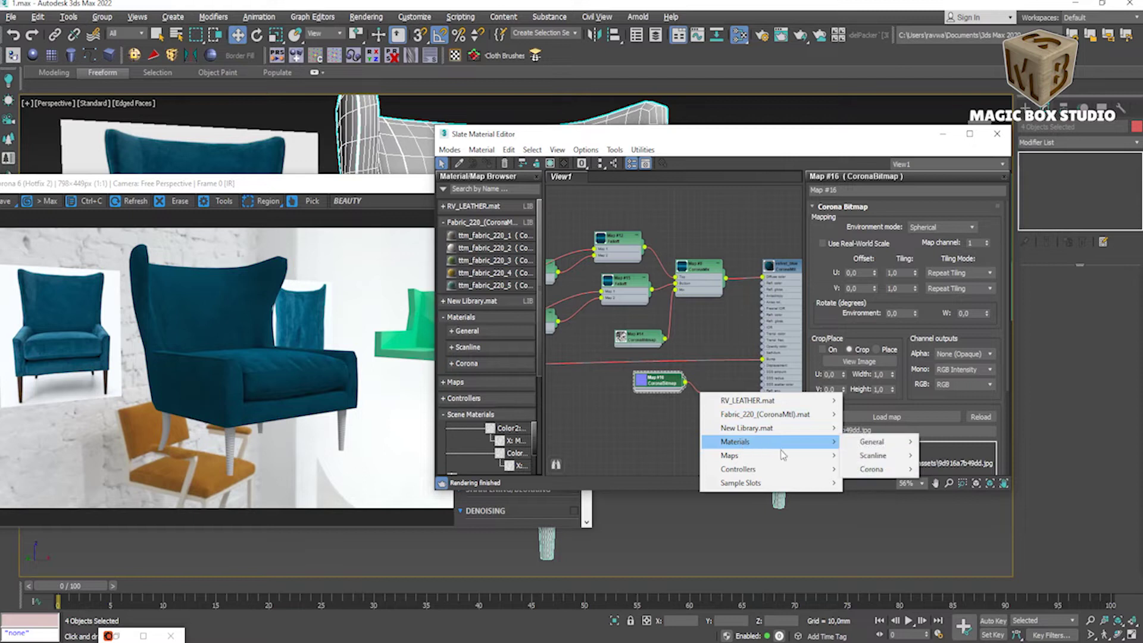
mouse_move(872, 482)
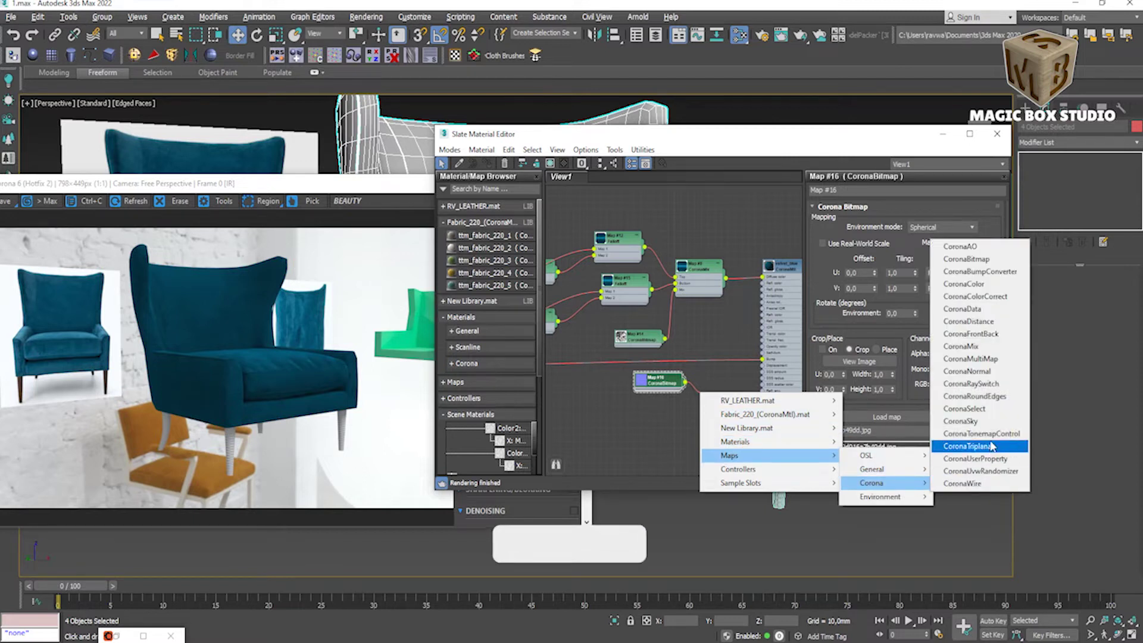
click(967, 371)
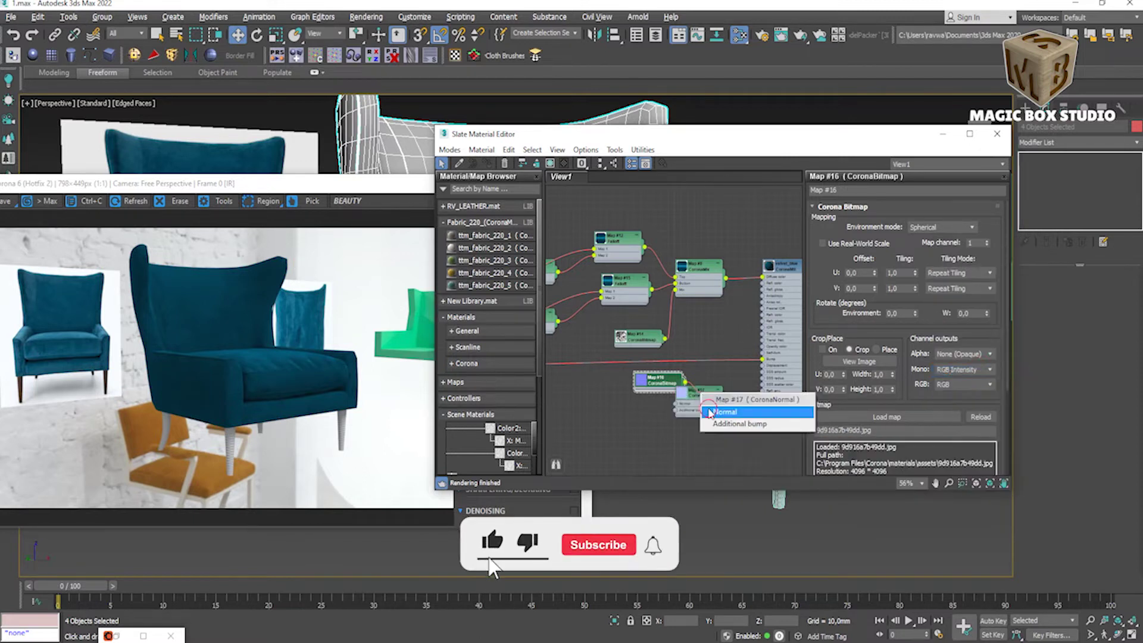
click(710, 411)
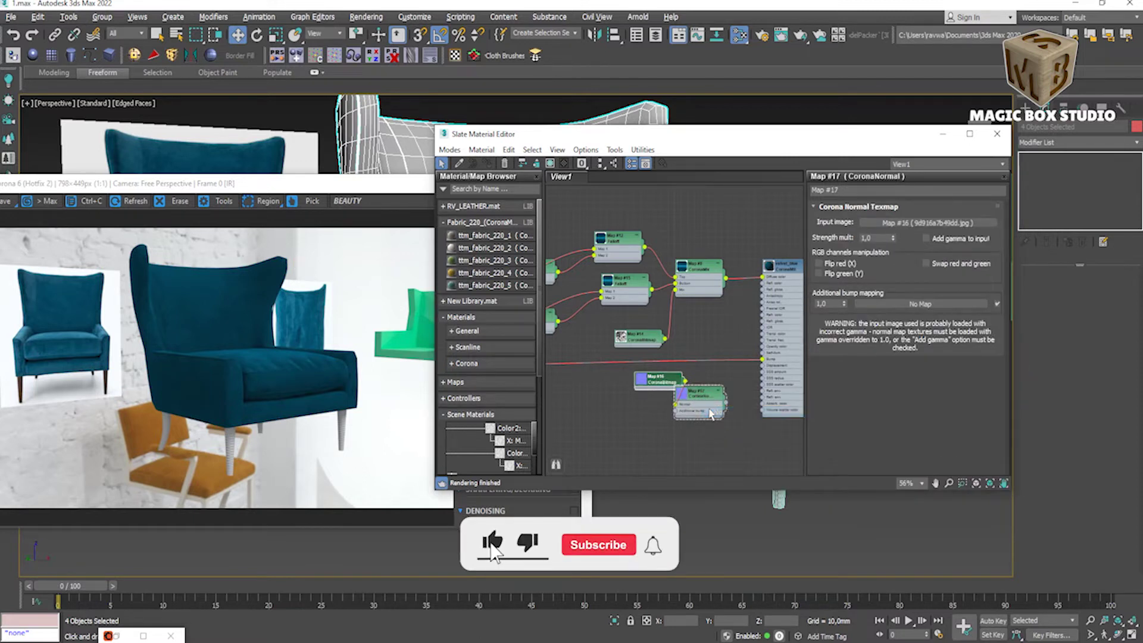
click(926, 238)
drag(669, 381, 635, 376)
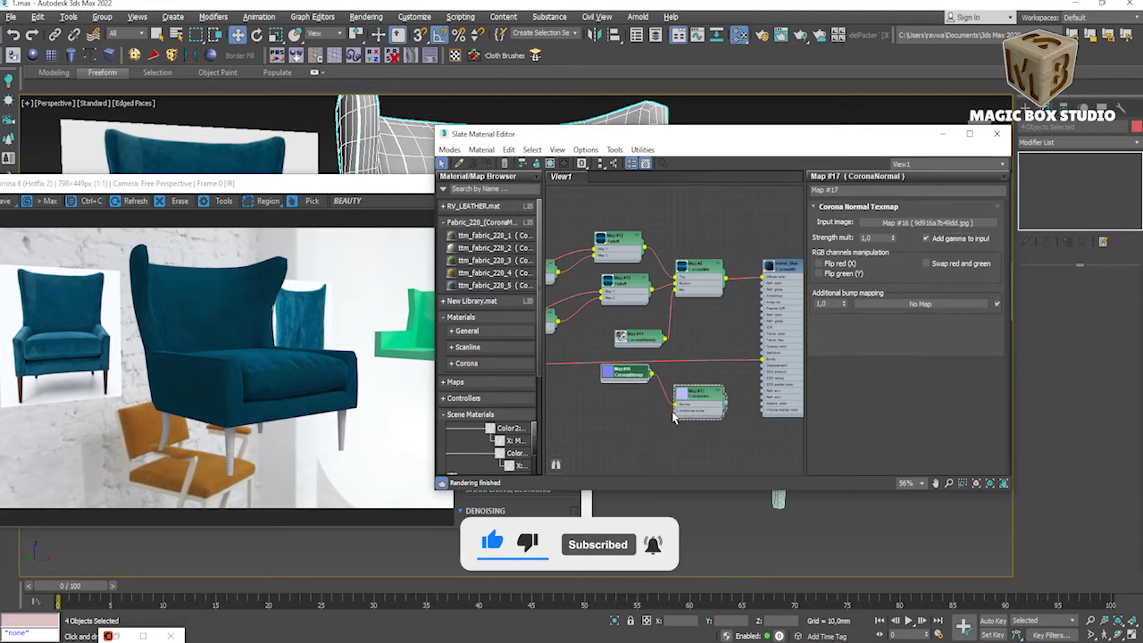
drag(676, 411, 663, 366)
drag(701, 400, 694, 372)
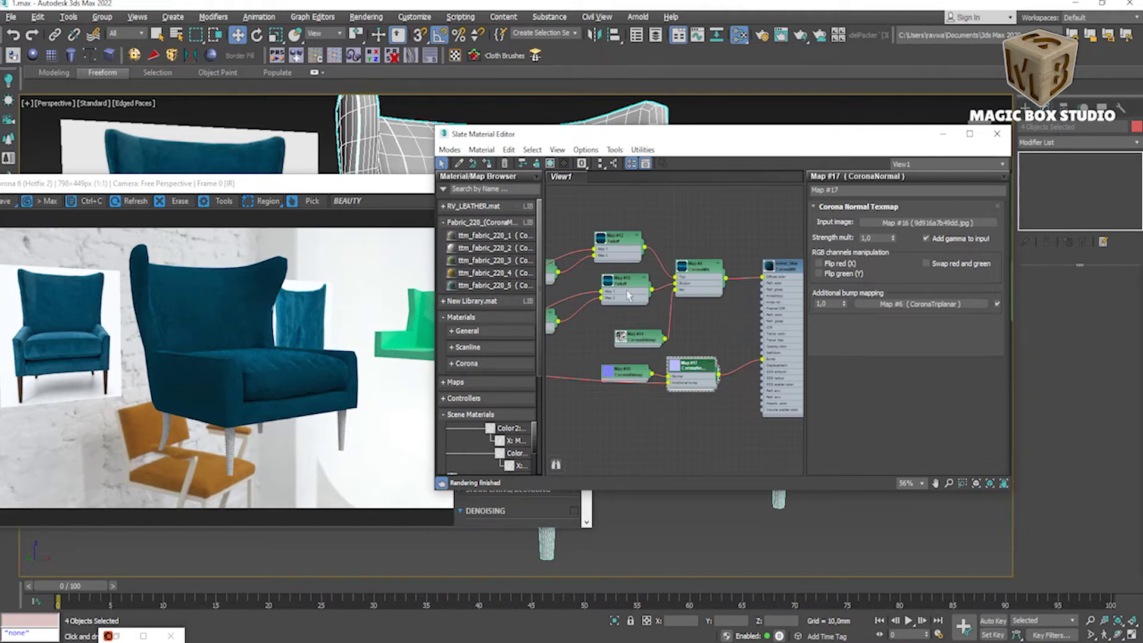
Step: Tidy the node layout, minimise the editor, and close the finished Corona render
key(l)
click(634, 343)
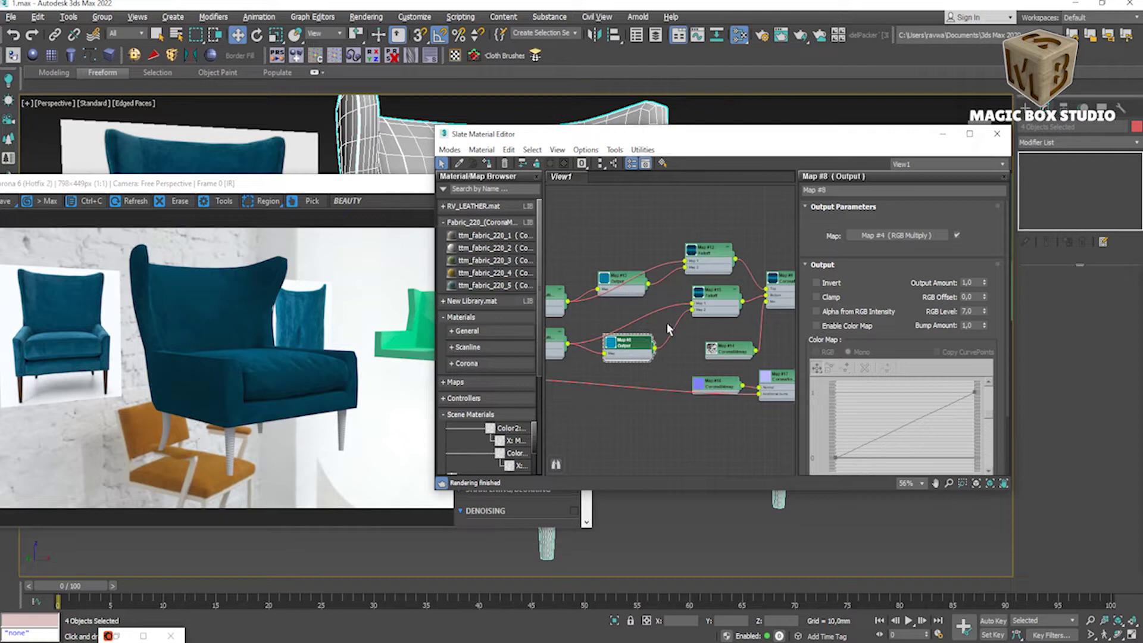
mouse_move(780, 352)
middle_down()
mouse_move(719, 318)
mouse_move(658, 322)
middle_up()
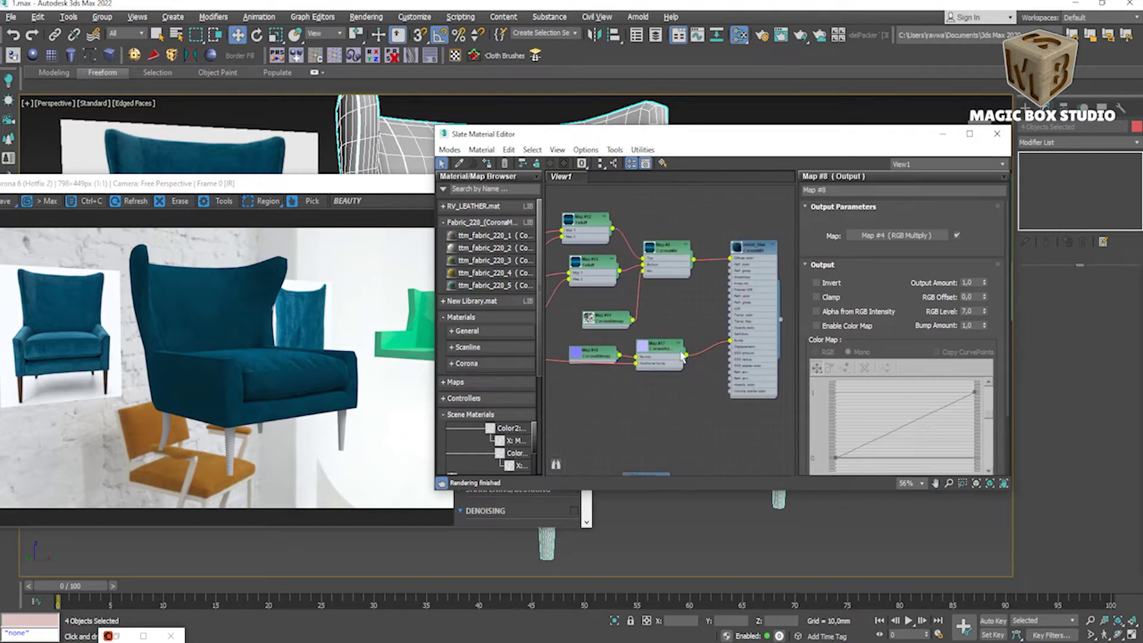
click(943, 134)
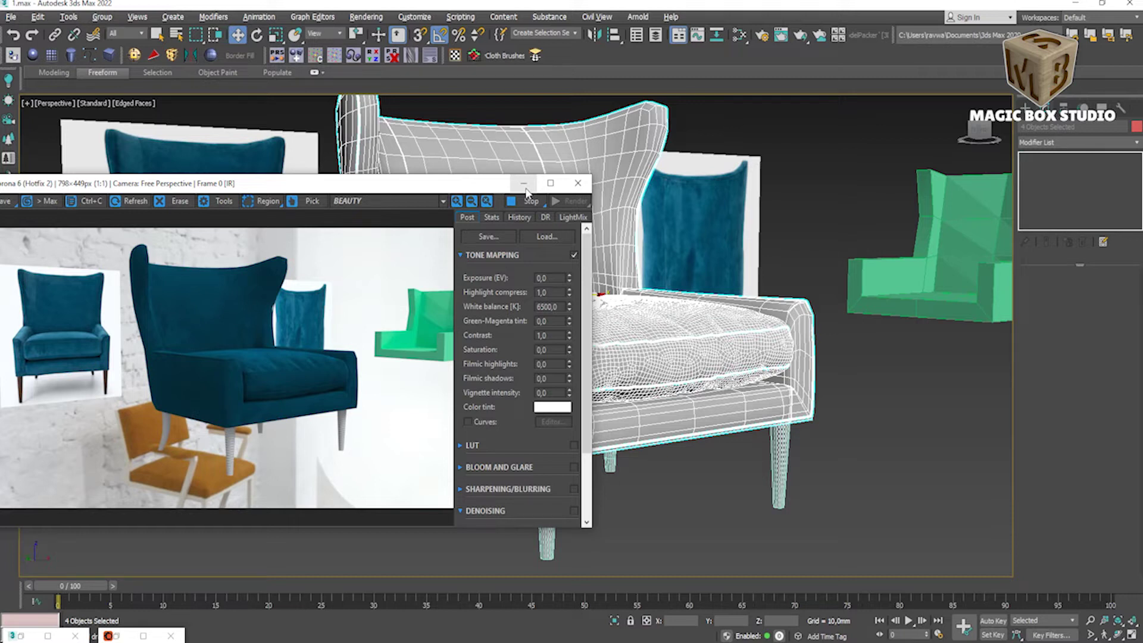
click(578, 183)
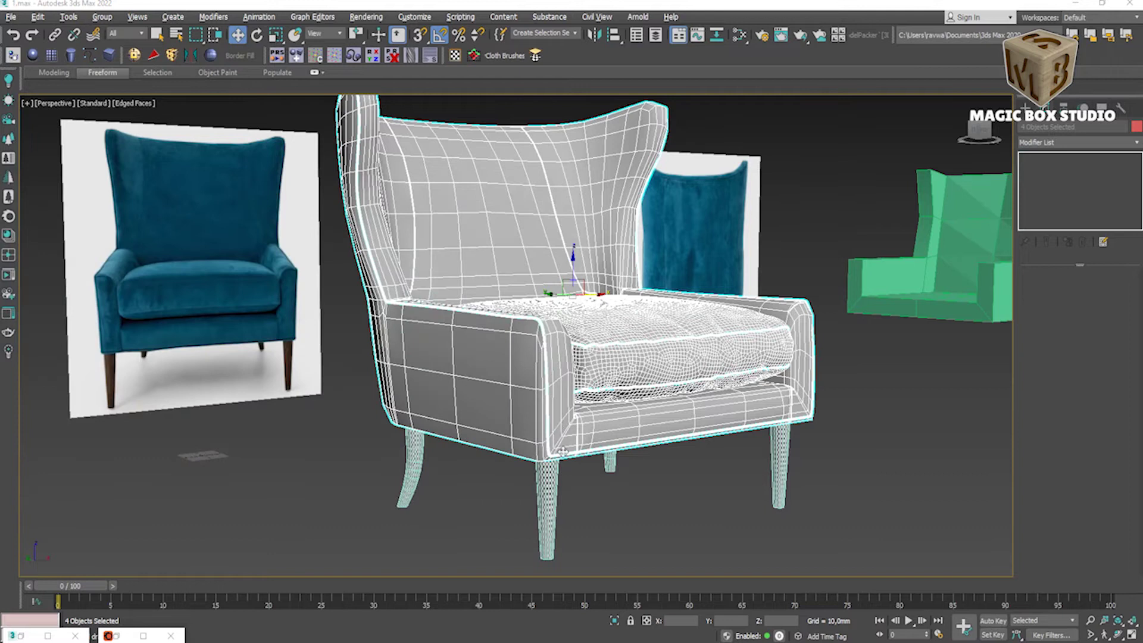
Step: Select the chair's front leg on its own
click(550, 485)
scroll(538, 396, up, 4)
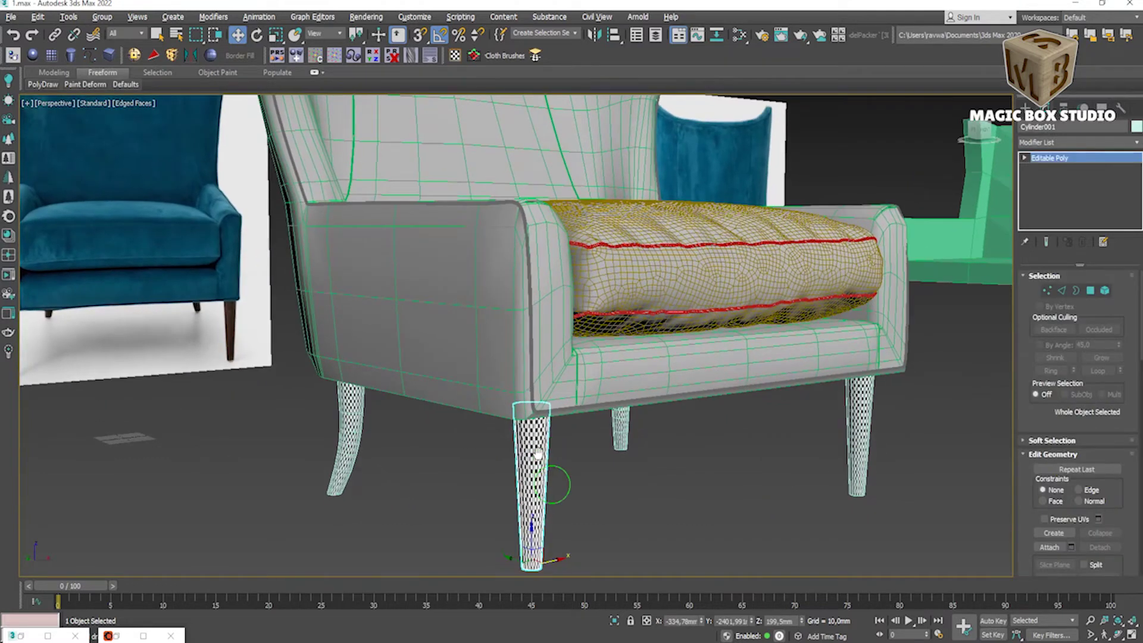
scroll(538, 396, up, 2)
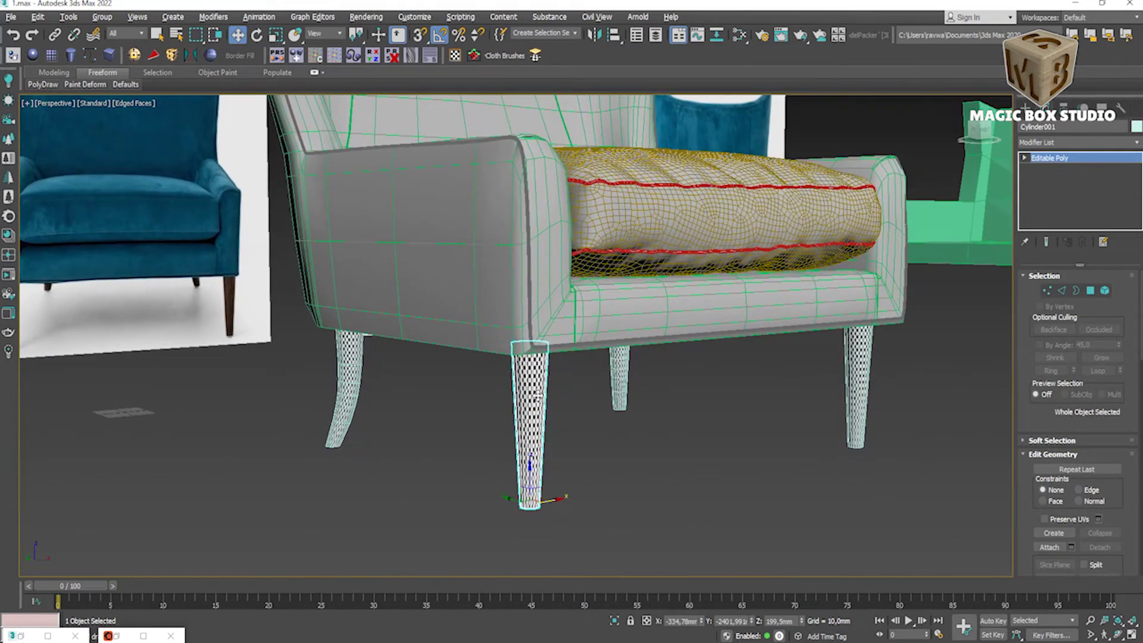
Step: Add a new CoronaMtl, Material #27, in the Slate Material Editor
key(m)
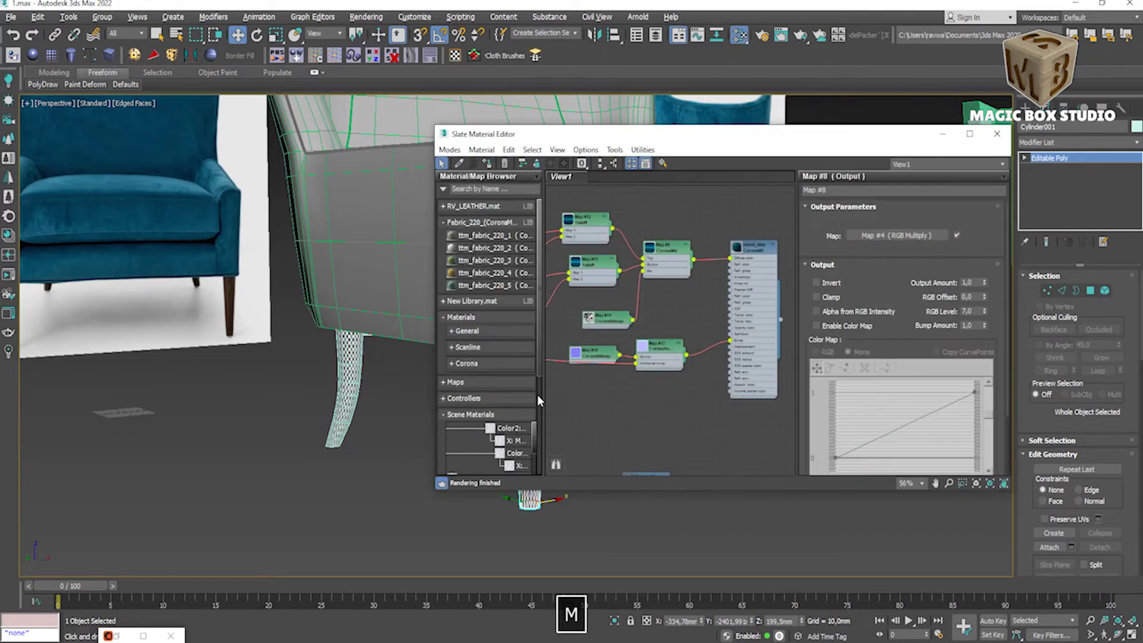
scroll(703, 262, up, 2)
right_click(650, 206)
mouse_move(685, 253)
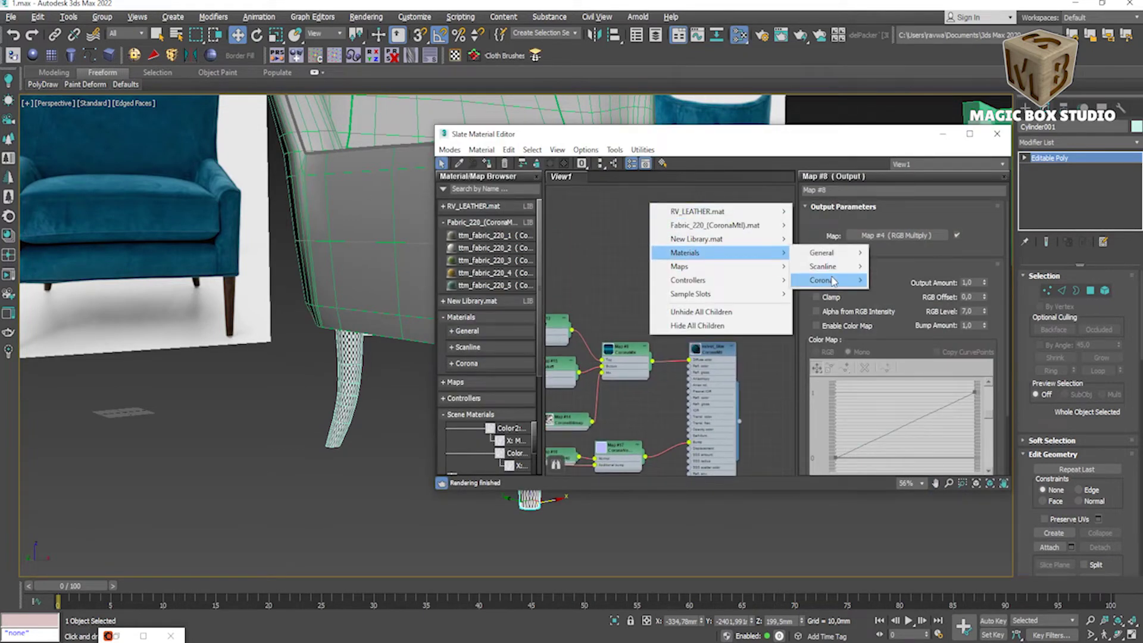
click(897, 317)
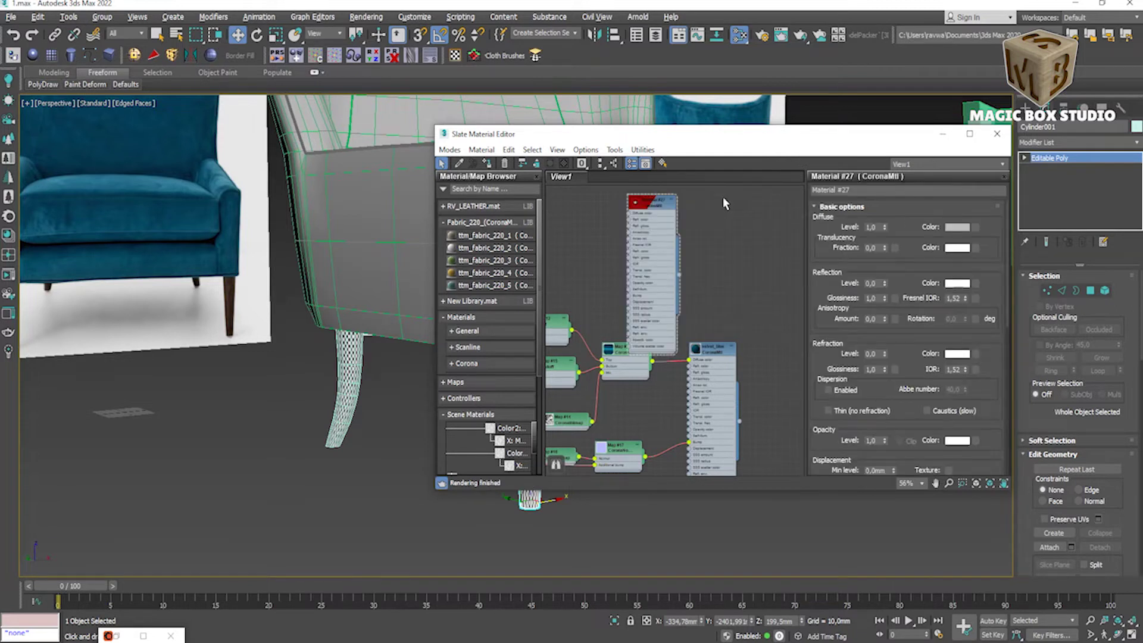
drag(655, 211, 714, 199)
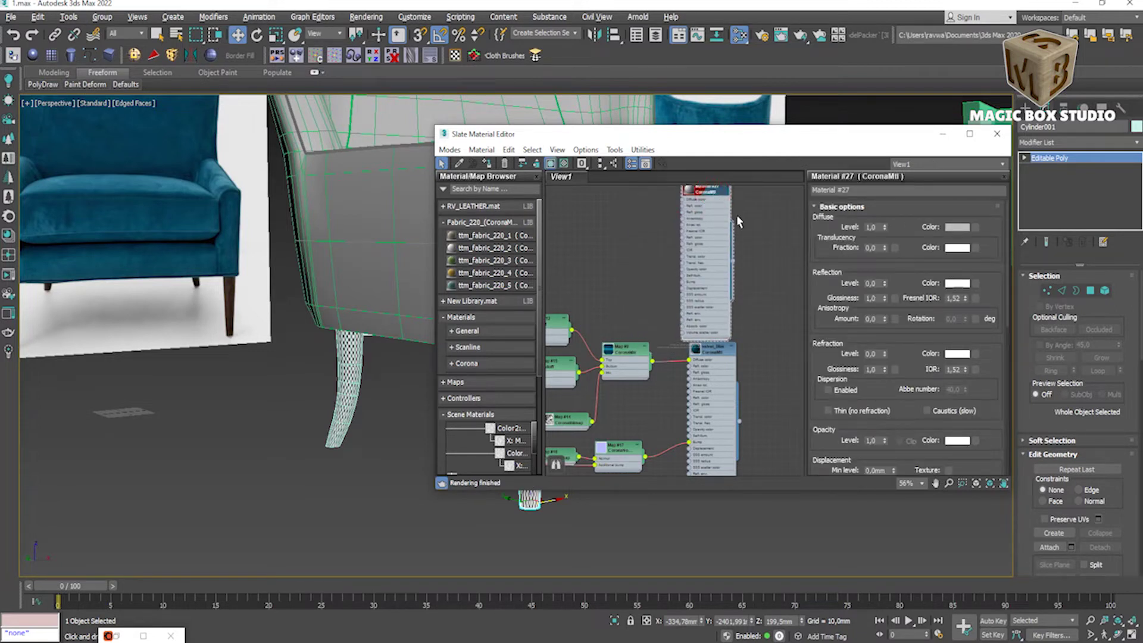
middle_drag(737, 220, 717, 298)
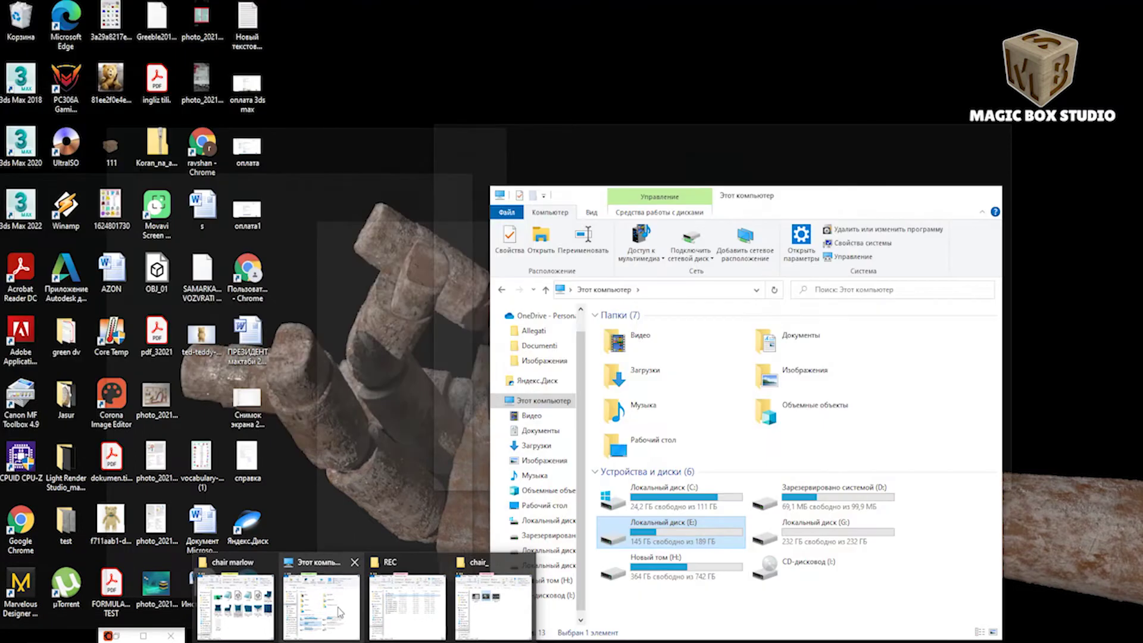
Step: Browse H: > 3d max > 3 ds max 2016 > текстуры > WOOD and open fine_grained_wood_2k_png
click(336, 605)
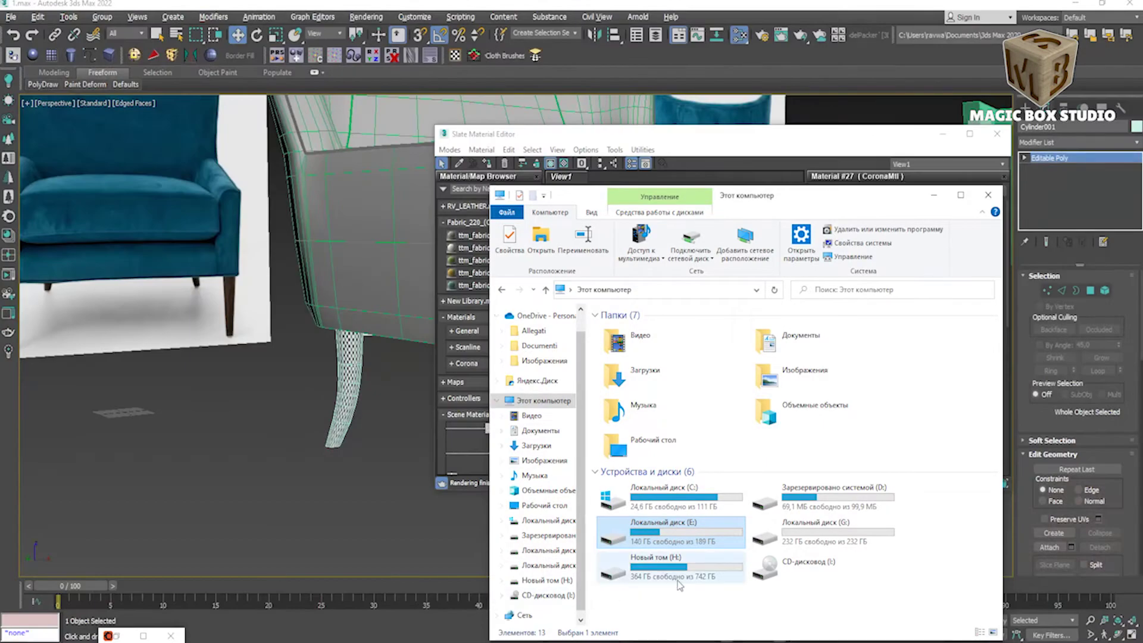
double_click(679, 580)
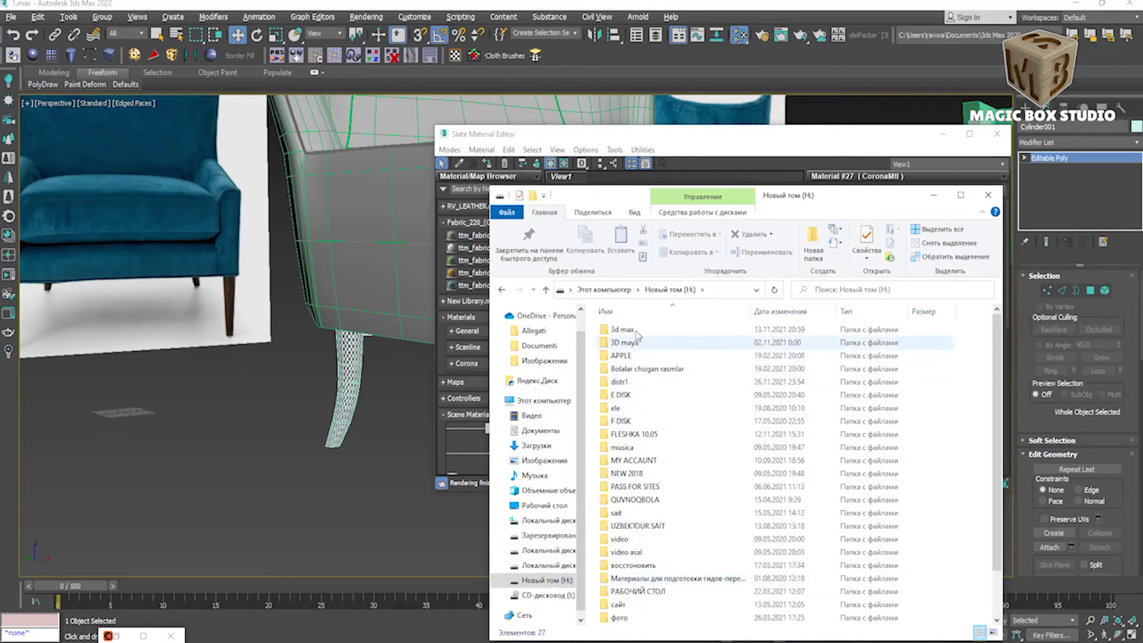
double_click(627, 330)
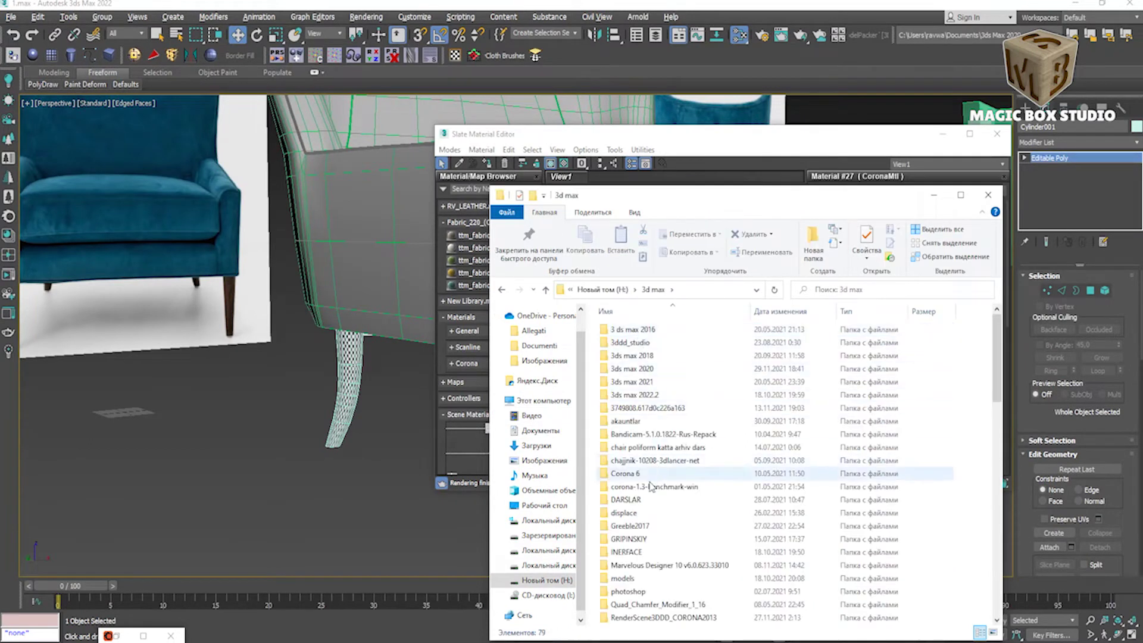
click(653, 333)
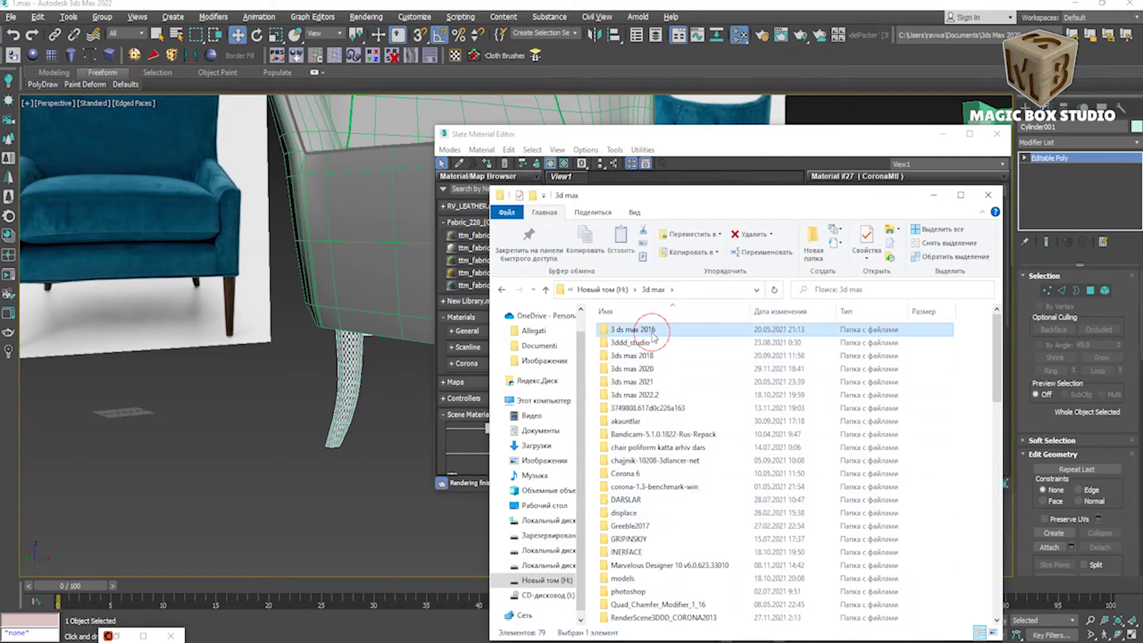
double_click(653, 333)
double_click(648, 369)
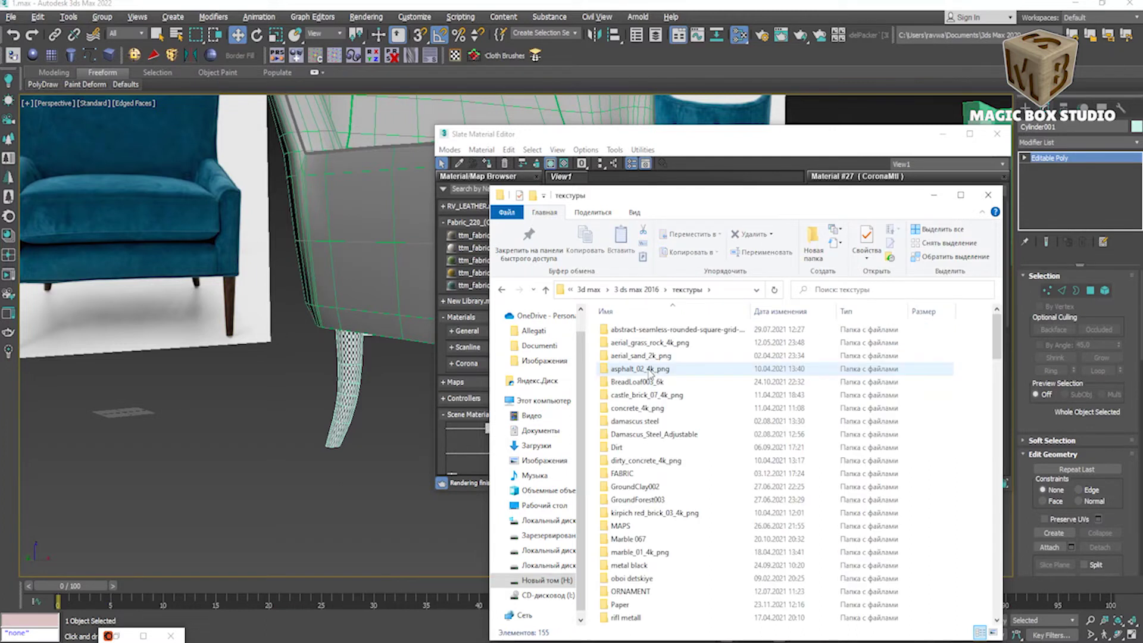
scroll(643, 515, down, 3)
scroll(643, 516, down, 1)
click(642, 516)
double_click(642, 516)
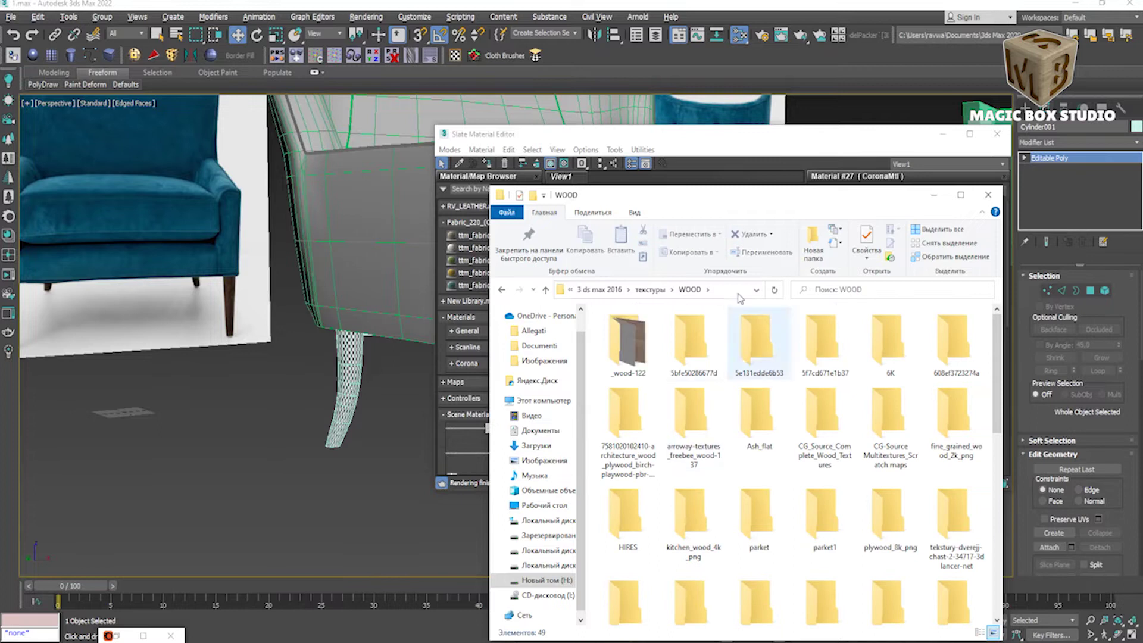
mouse_move(764, 207)
mouse_down()
mouse_move(499, 194)
mouse_move(393, 112)
mouse_up()
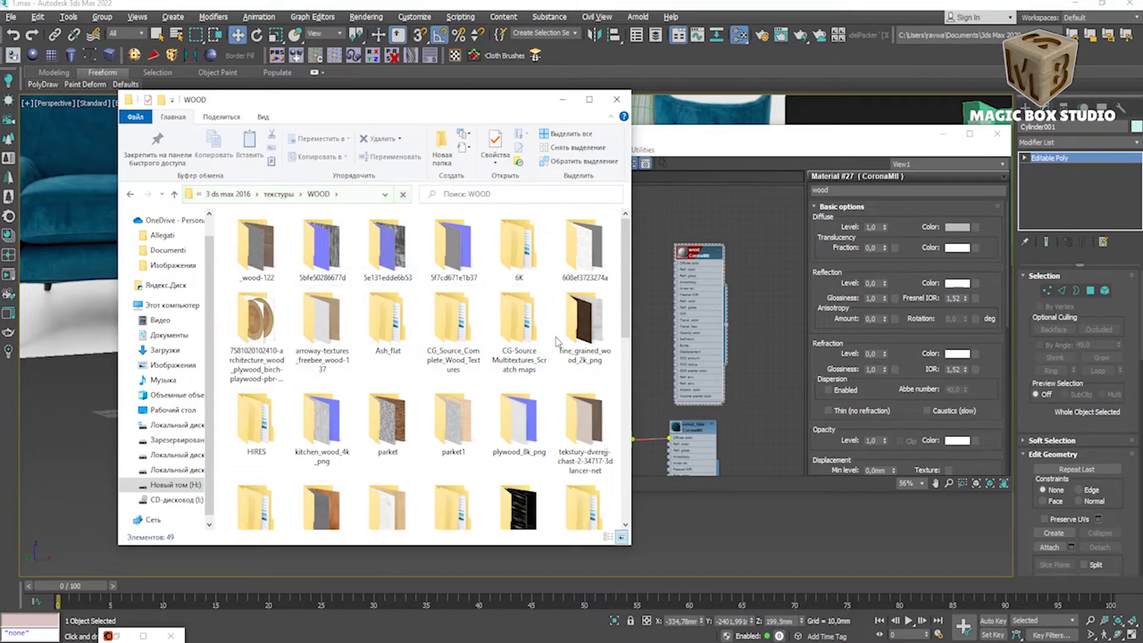
double_click(584, 327)
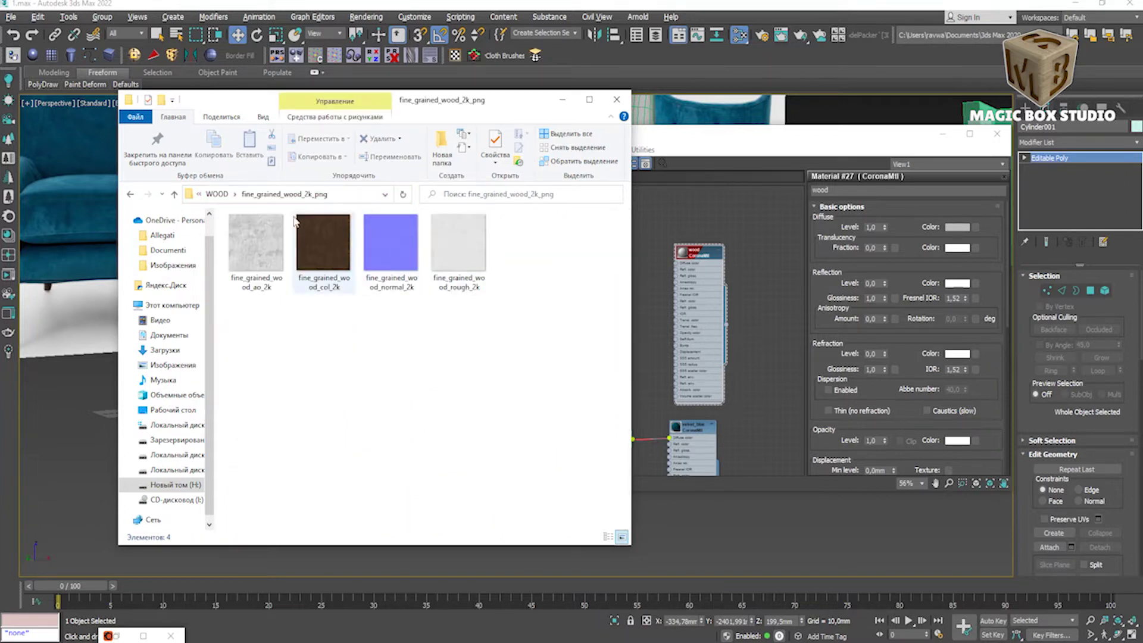
Step: Inspect the 3dlancer door textures in large icons and the Wood subfolders, returning to WOOD
click(221, 196)
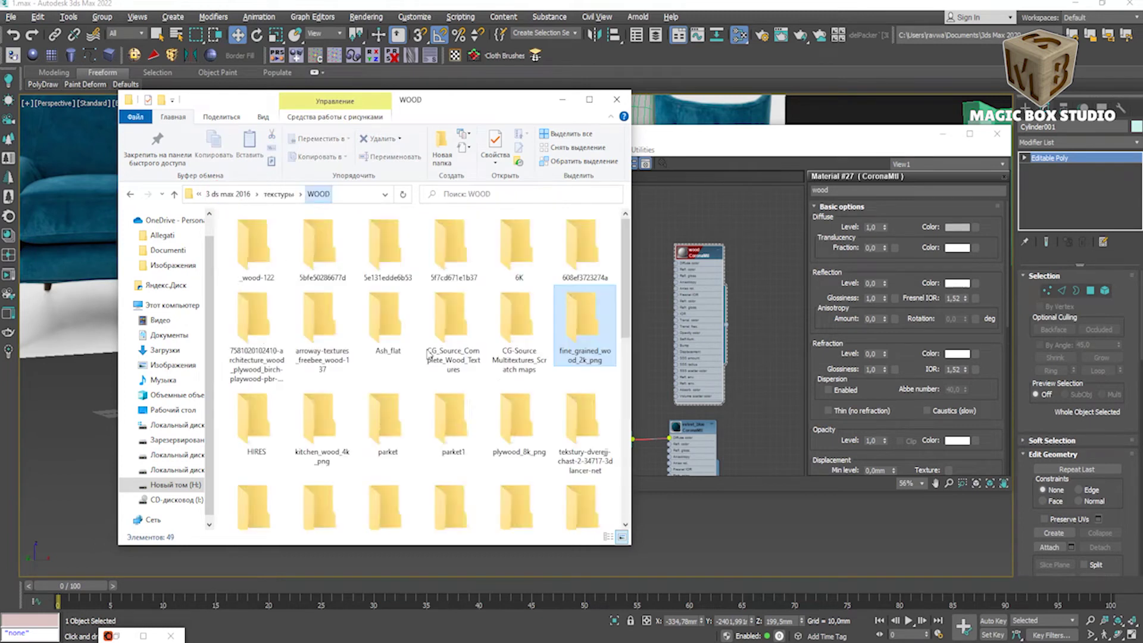
double_click(570, 417)
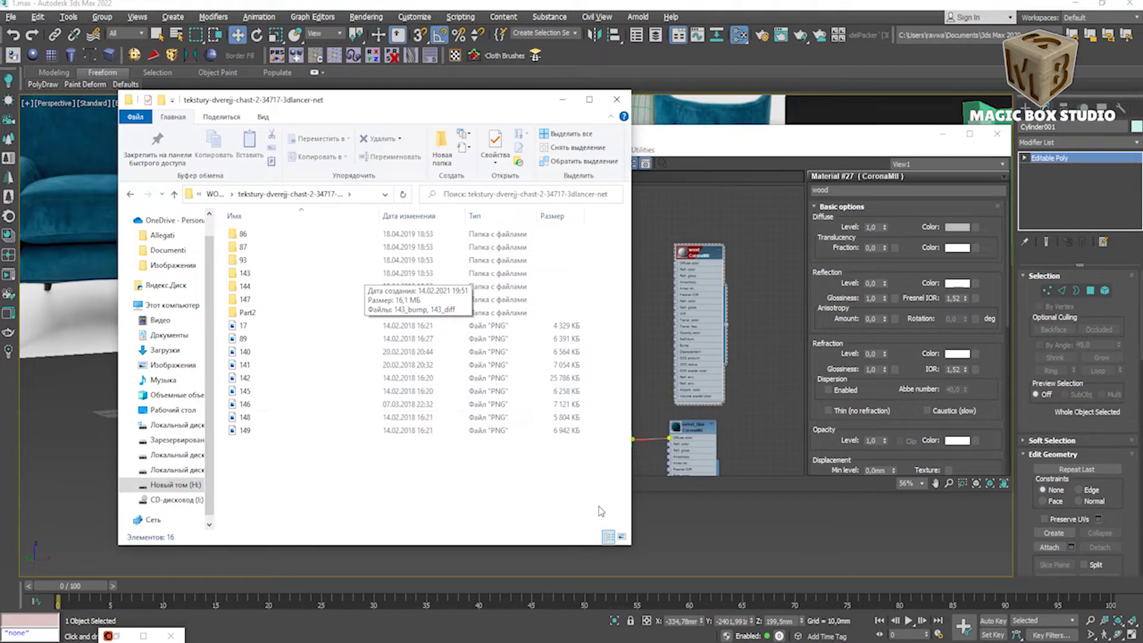
click(622, 537)
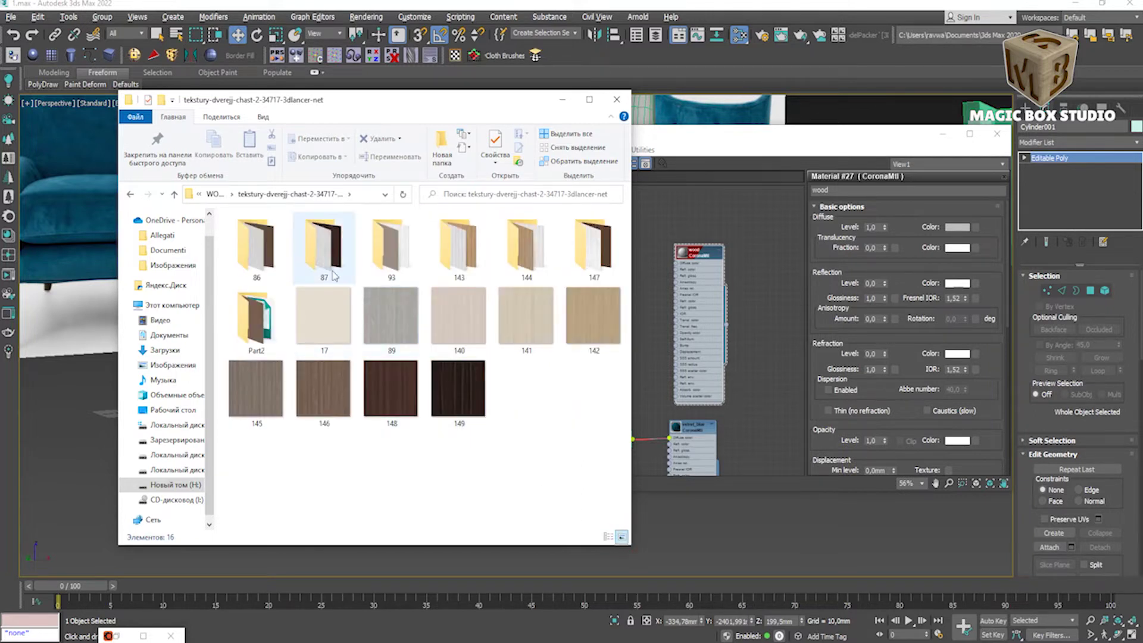
click(214, 195)
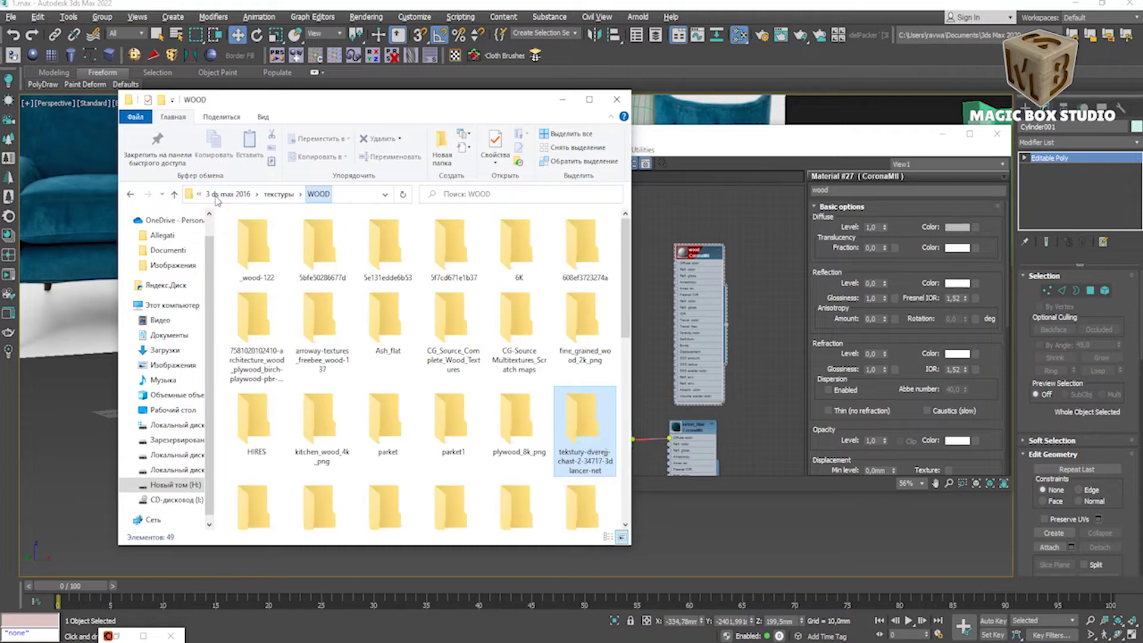
scroll(372, 346, down, 2)
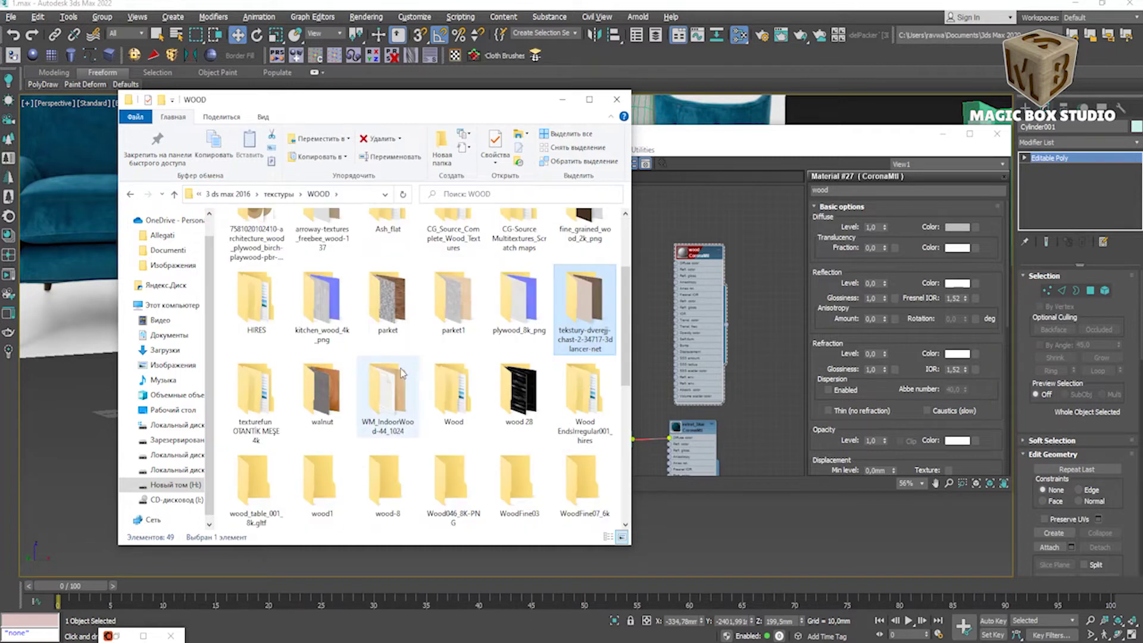
click(444, 379)
double_click(444, 380)
double_click(249, 235)
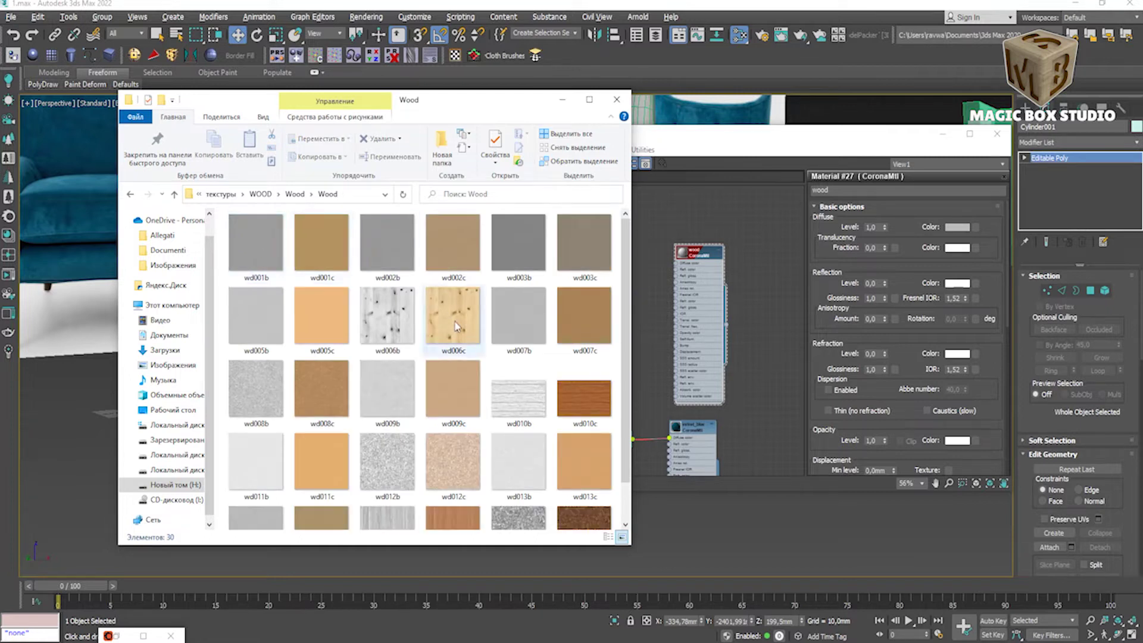
scroll(415, 324, down, 1)
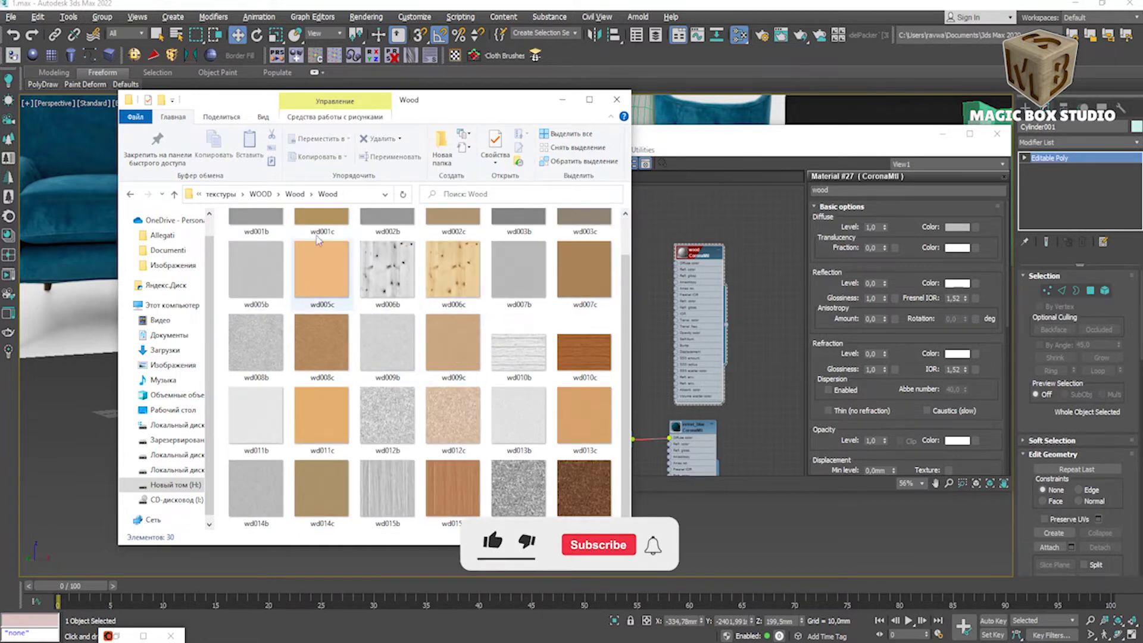
click(292, 194)
click(257, 194)
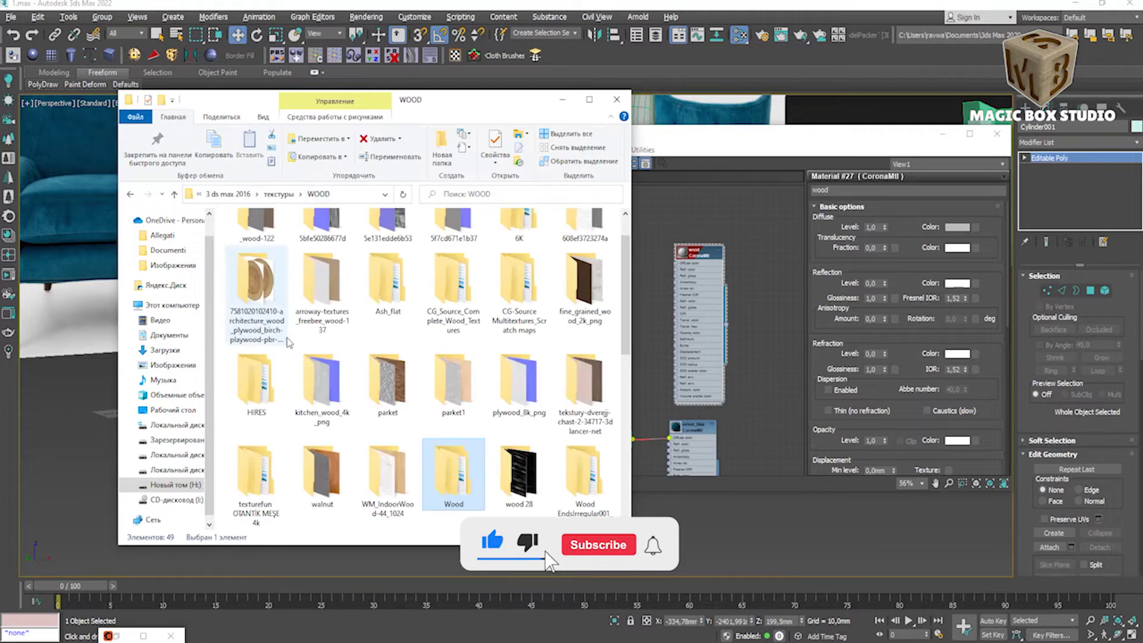
Step: Check the walnut folder, then open дерево2 and preview Wood_col in Photos
double_click(321, 477)
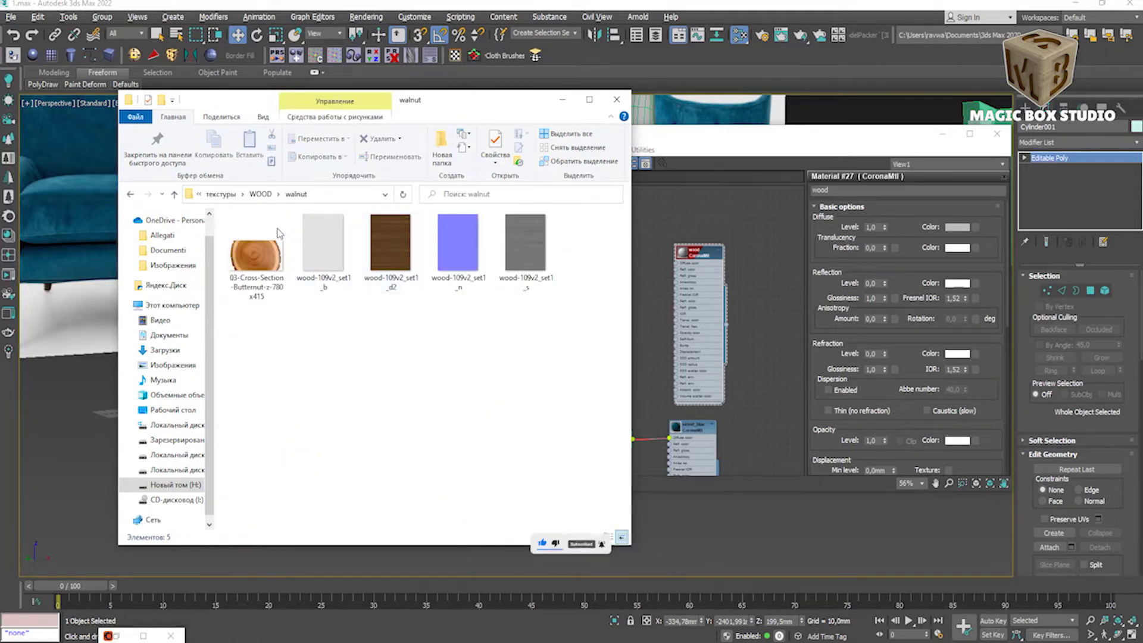
click(262, 194)
scroll(337, 441, down, 2)
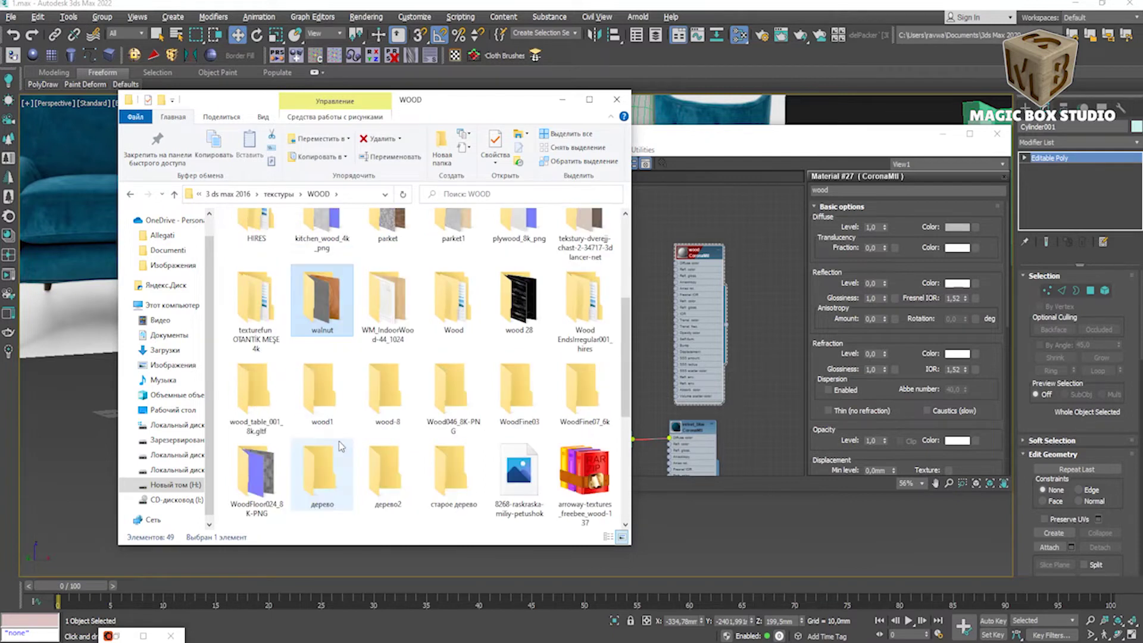
double_click(396, 465)
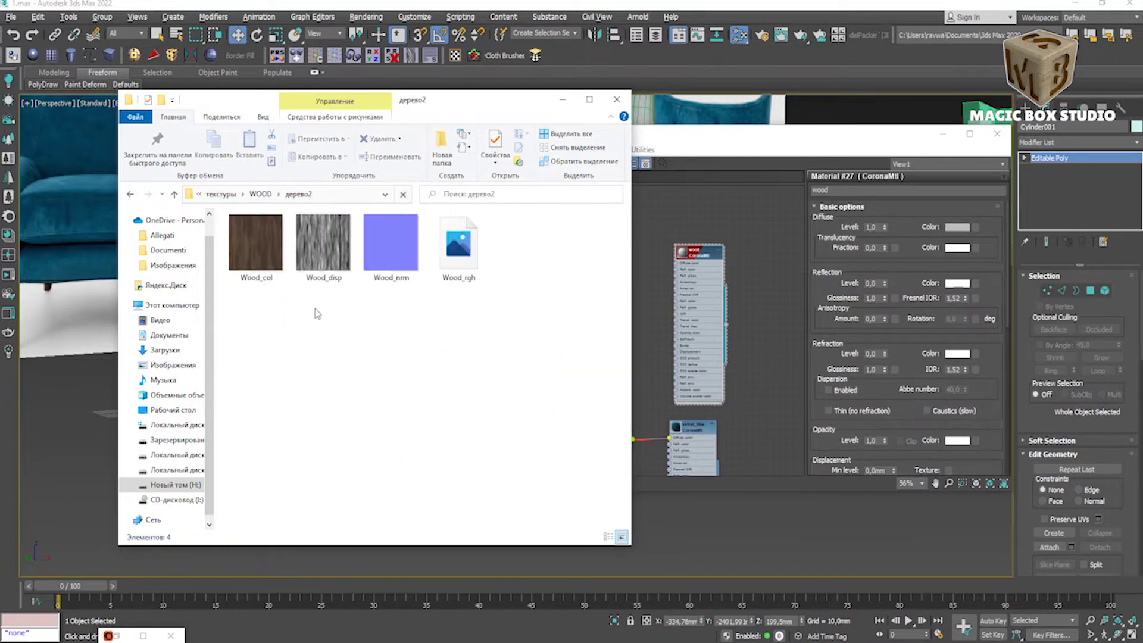
double_click(256, 246)
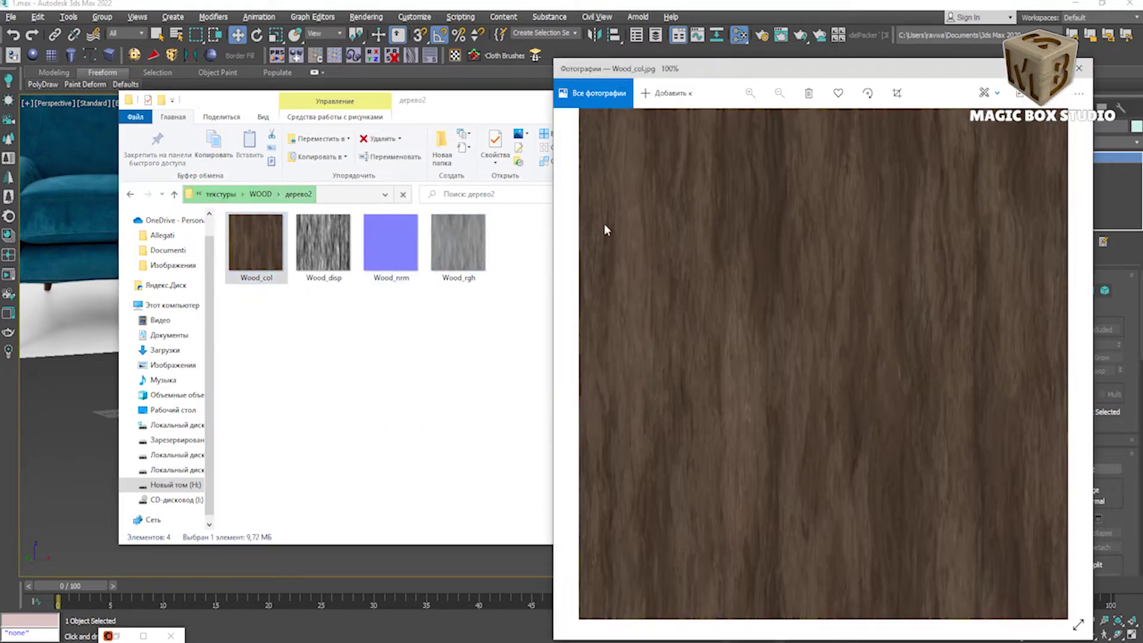
click(1081, 70)
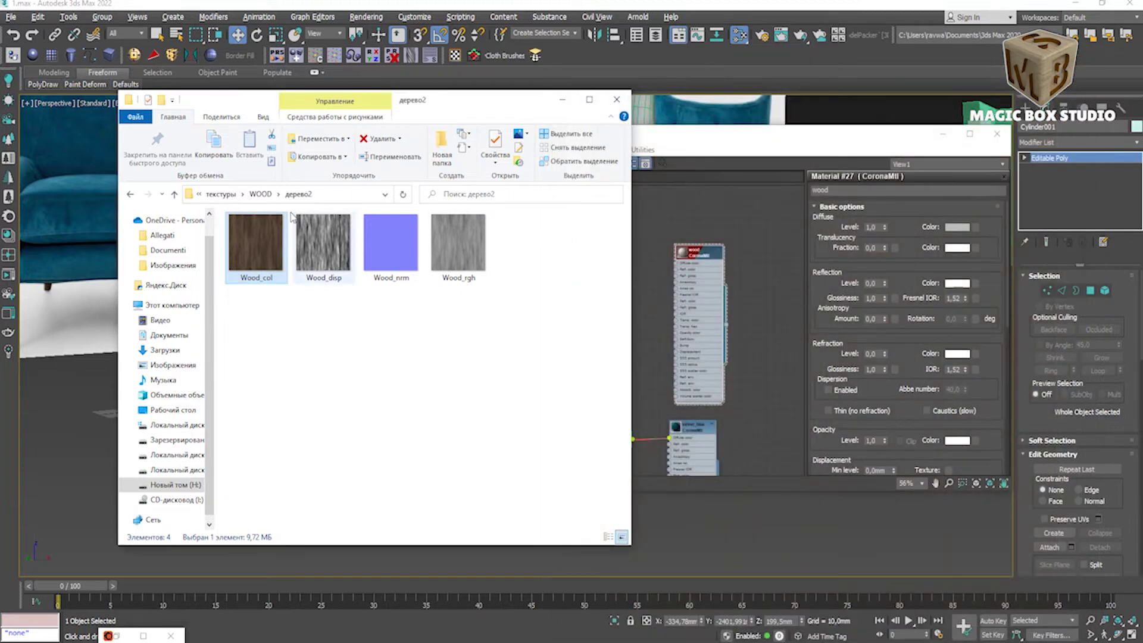
click(260, 195)
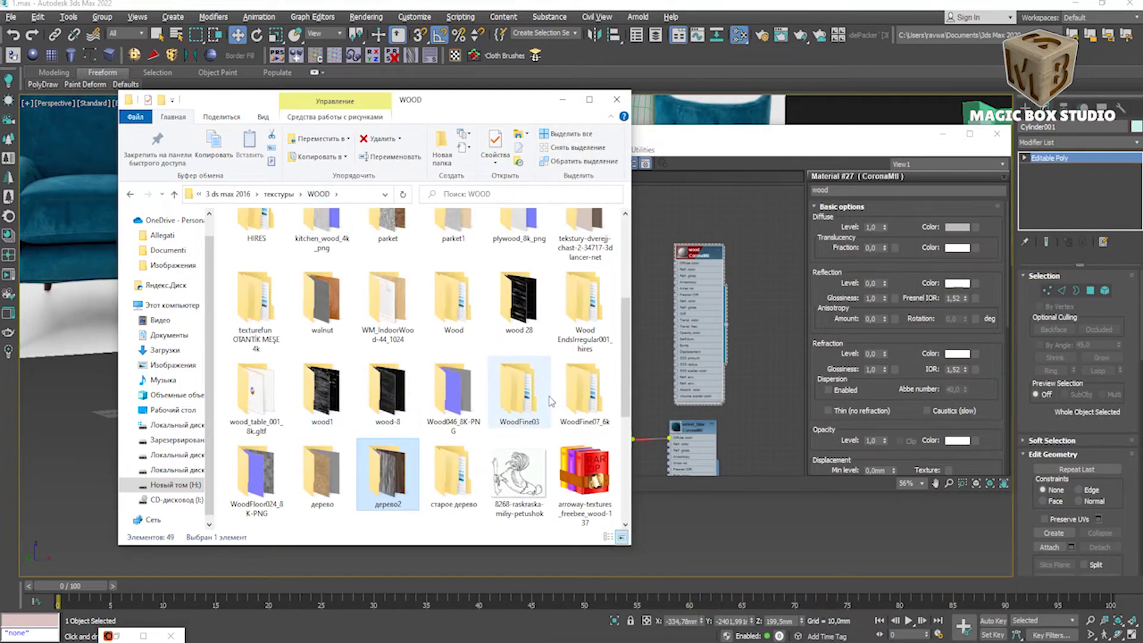
scroll(578, 400, down, 3)
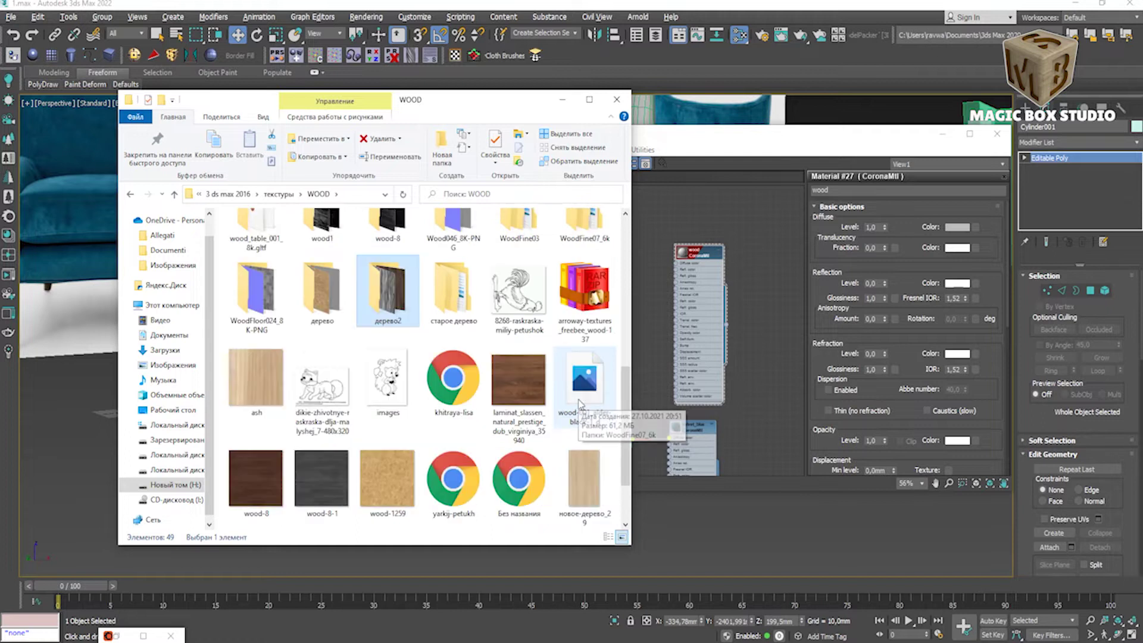
double_click(527, 407)
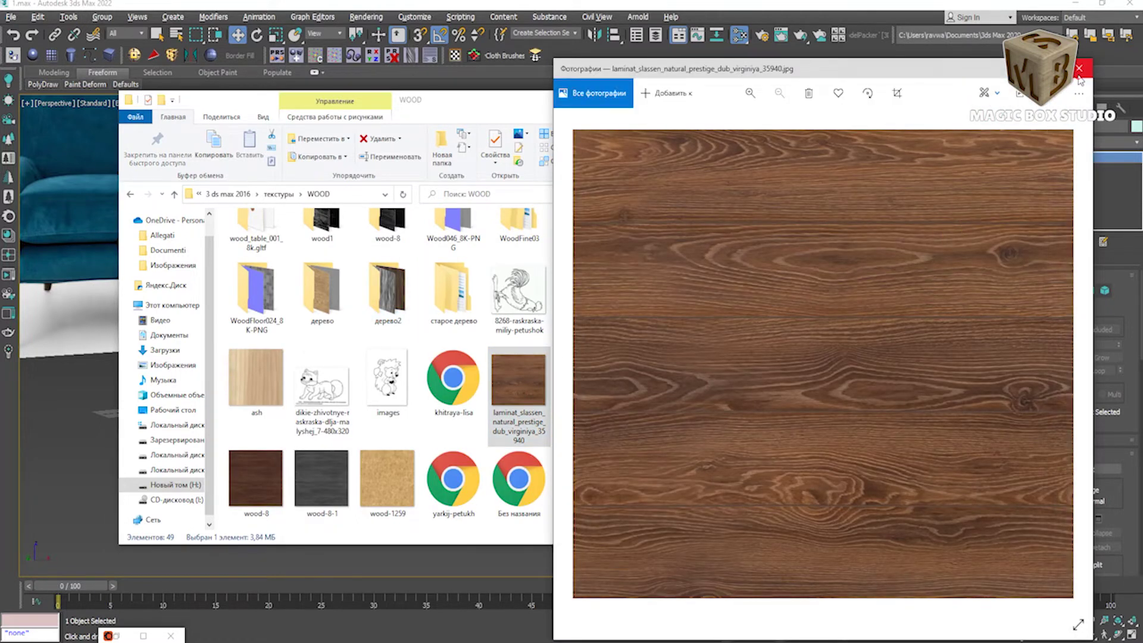
click(1079, 68)
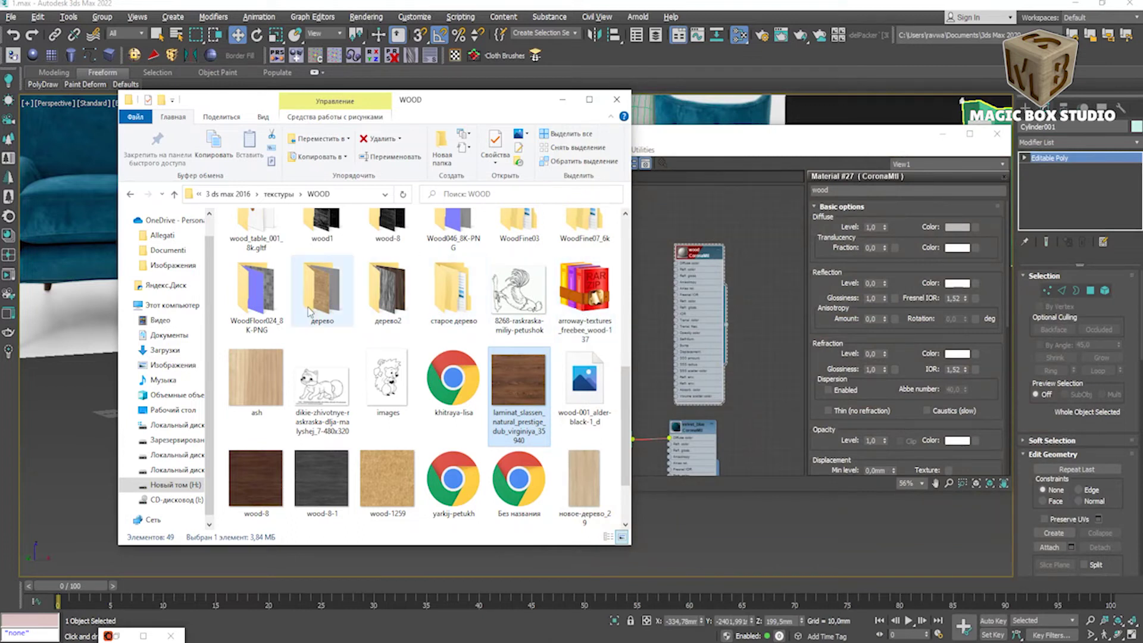
scroll(271, 311, up, 2)
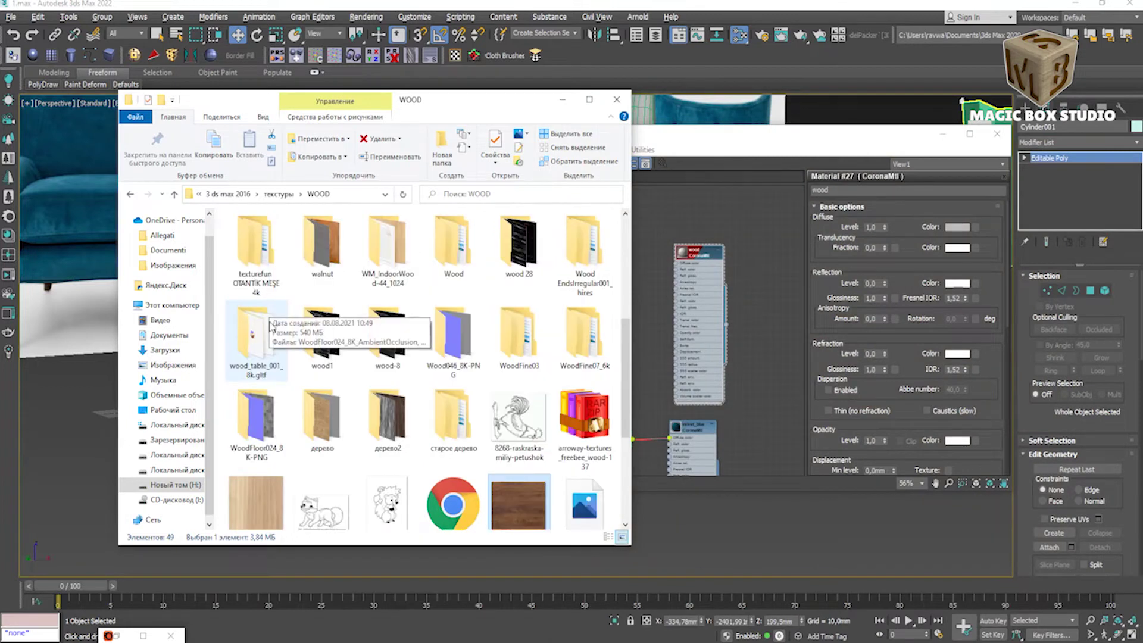
Step: Open CG_Source_Complete_Wood_Textures and inspect the Scratch maps, spruce boards and ash 350mm-by-70mm folders
scroll(271, 324, up, 5)
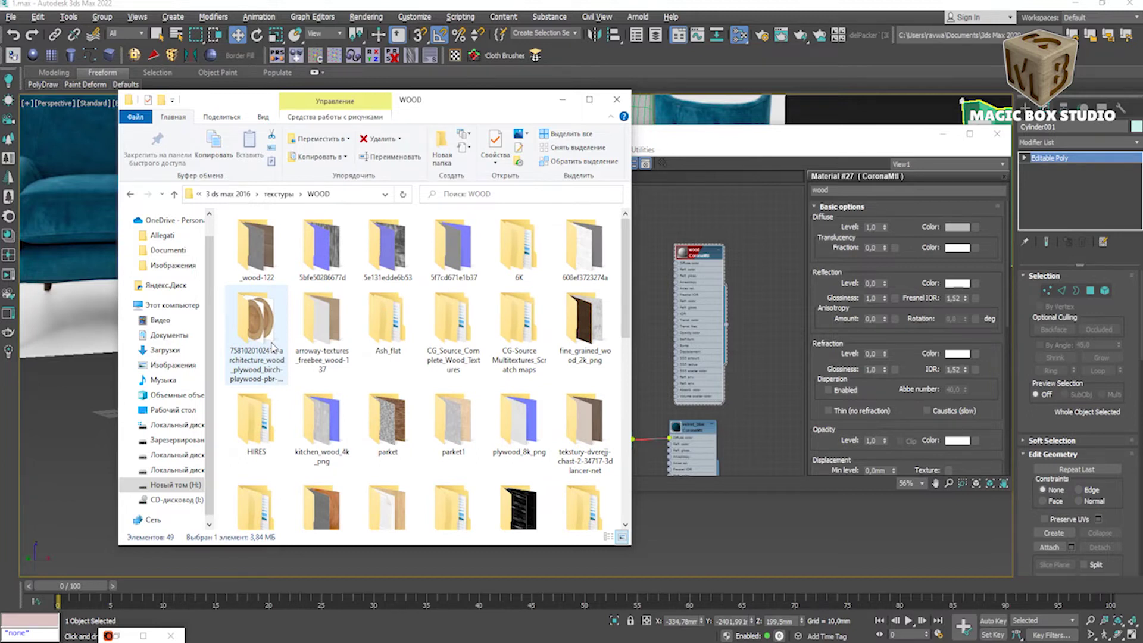
double_click(448, 336)
double_click(330, 235)
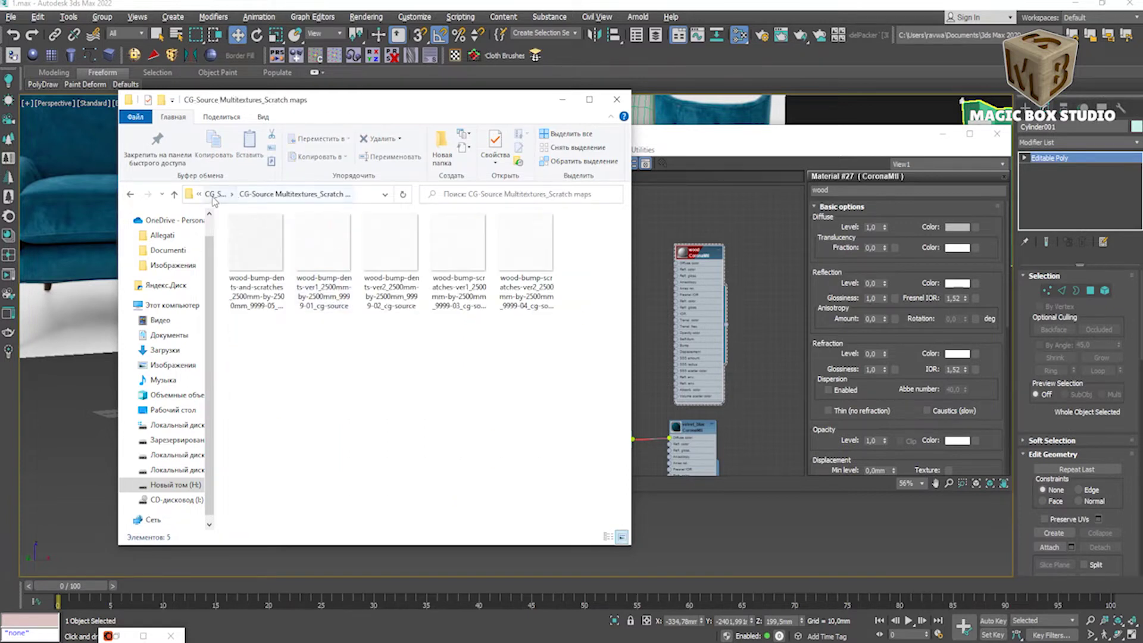
click(213, 195)
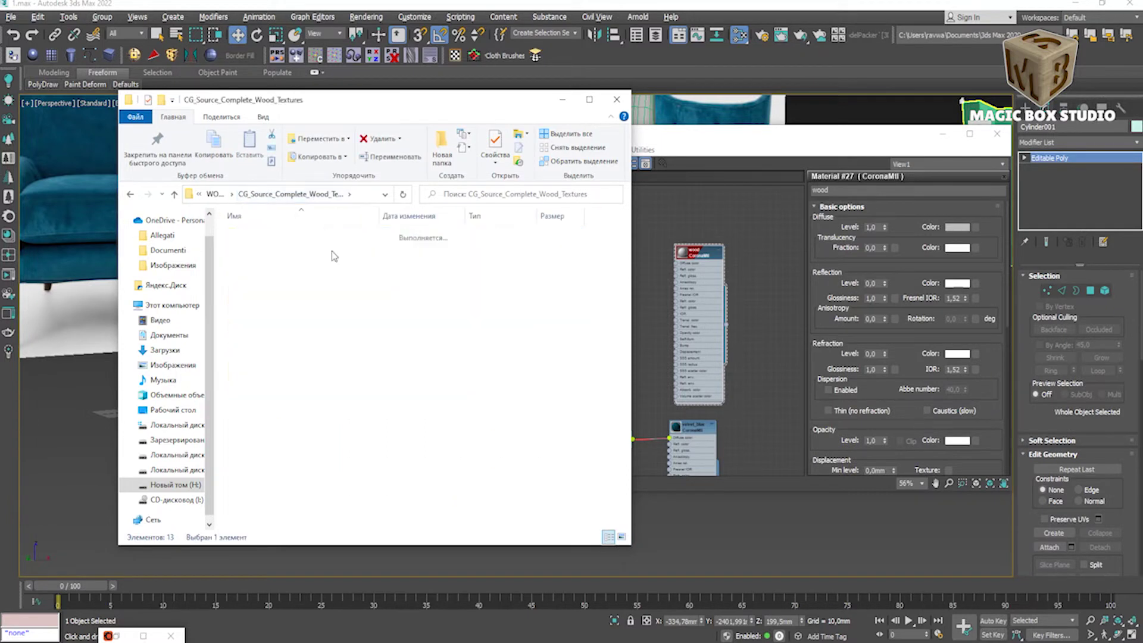
double_click(334, 256)
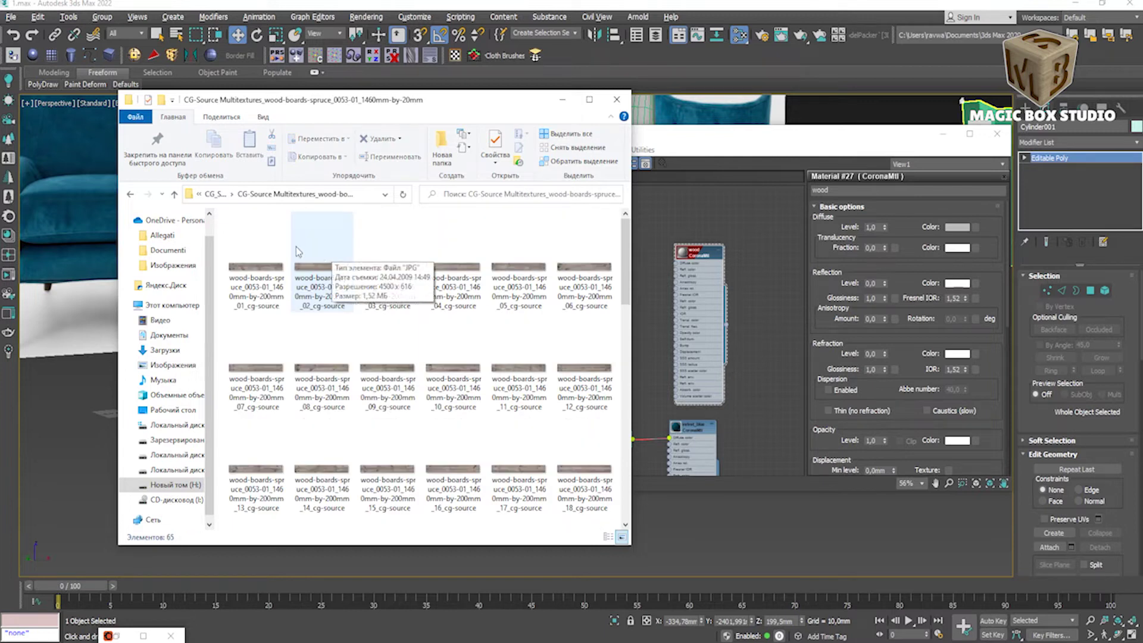
click(214, 195)
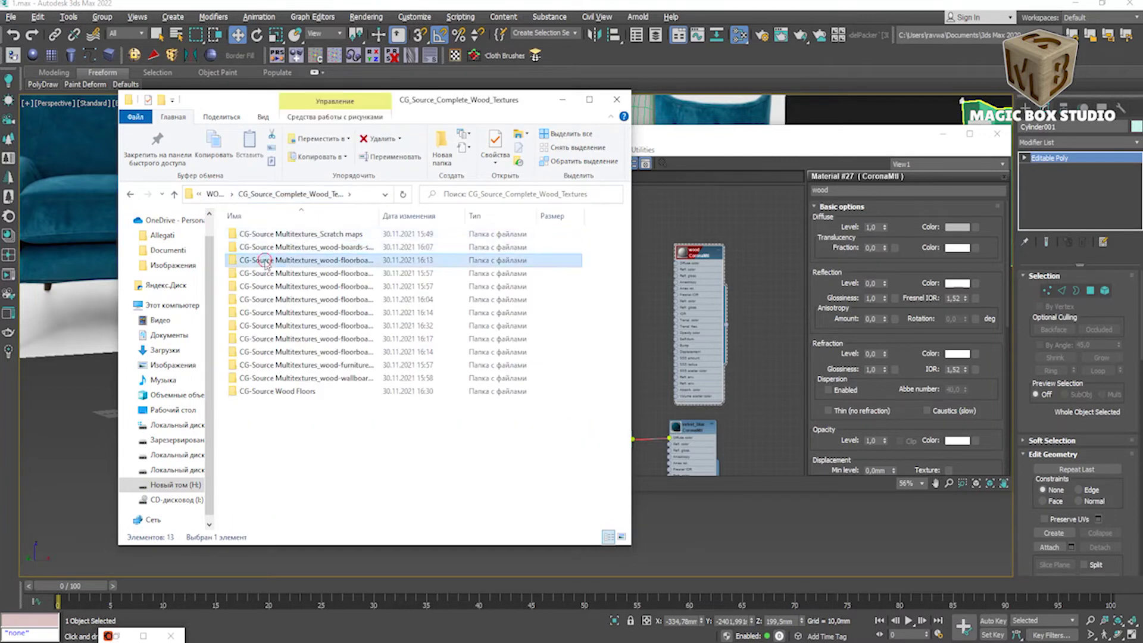
double_click(267, 260)
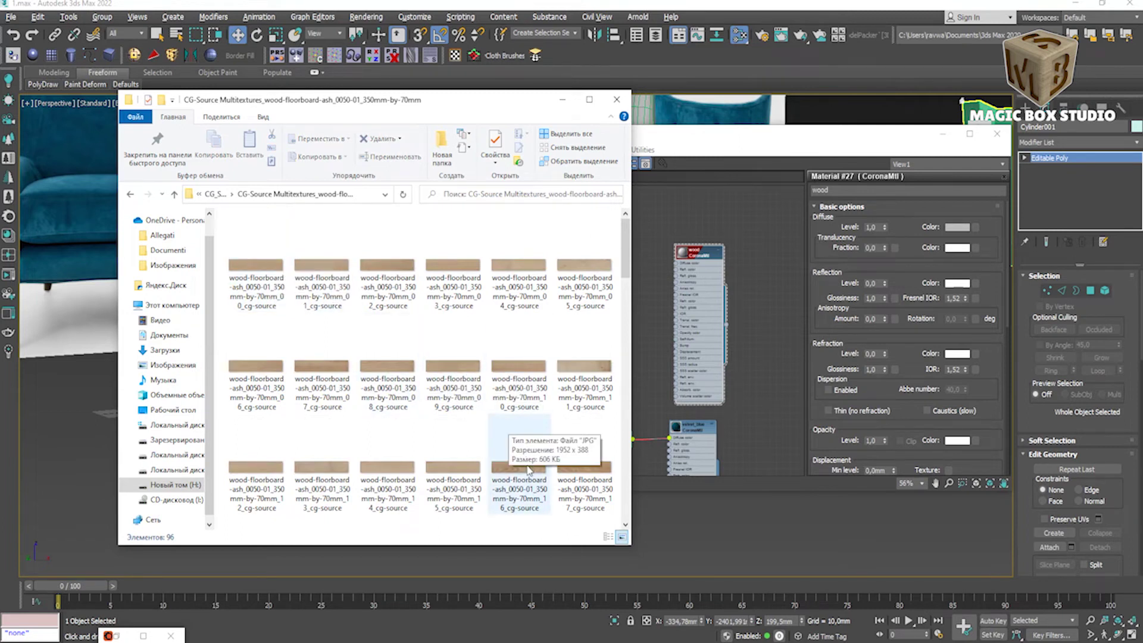
key(BackSpace)
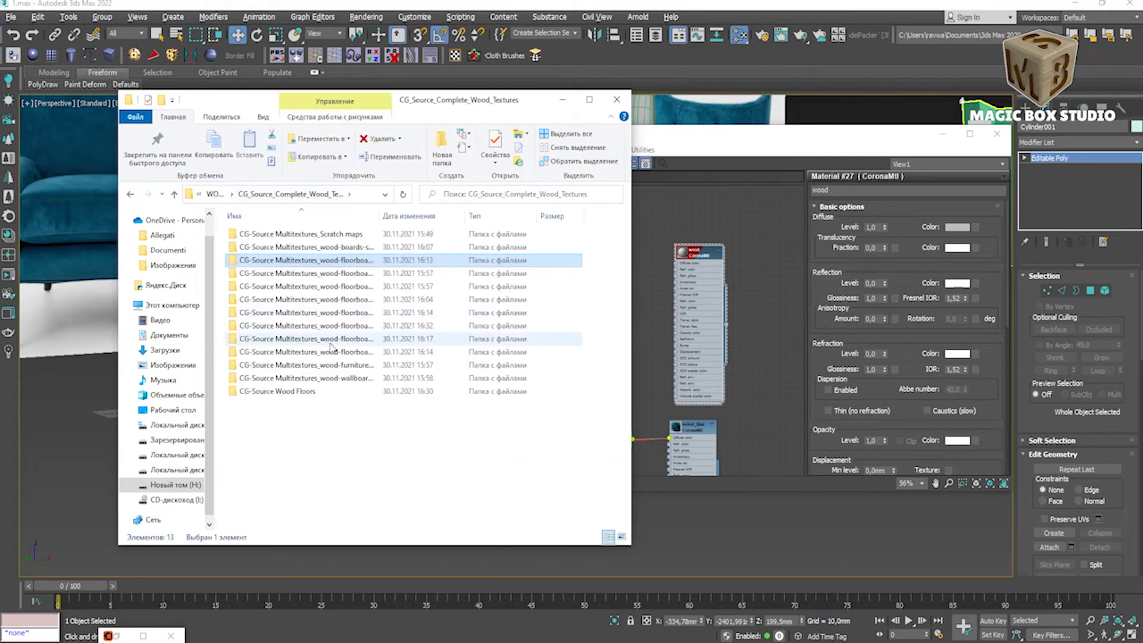
Step: Check the ash 650mm and oak 560mm folders, then preview oak 390mm-by-65mm image 12
double_click(315, 279)
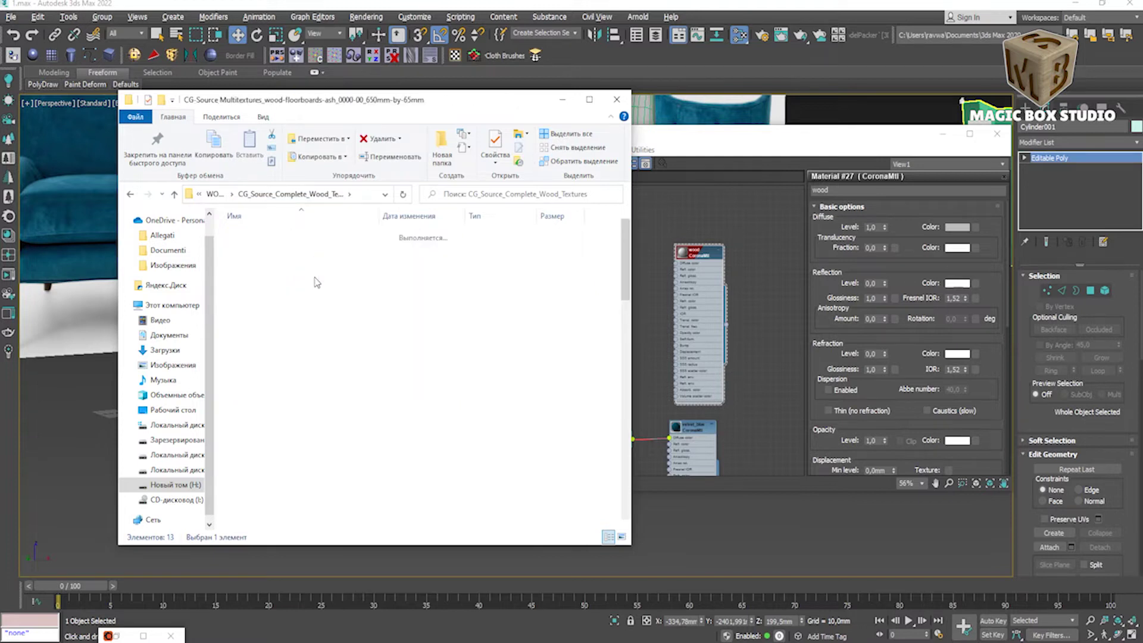
scroll(316, 283, down, 10)
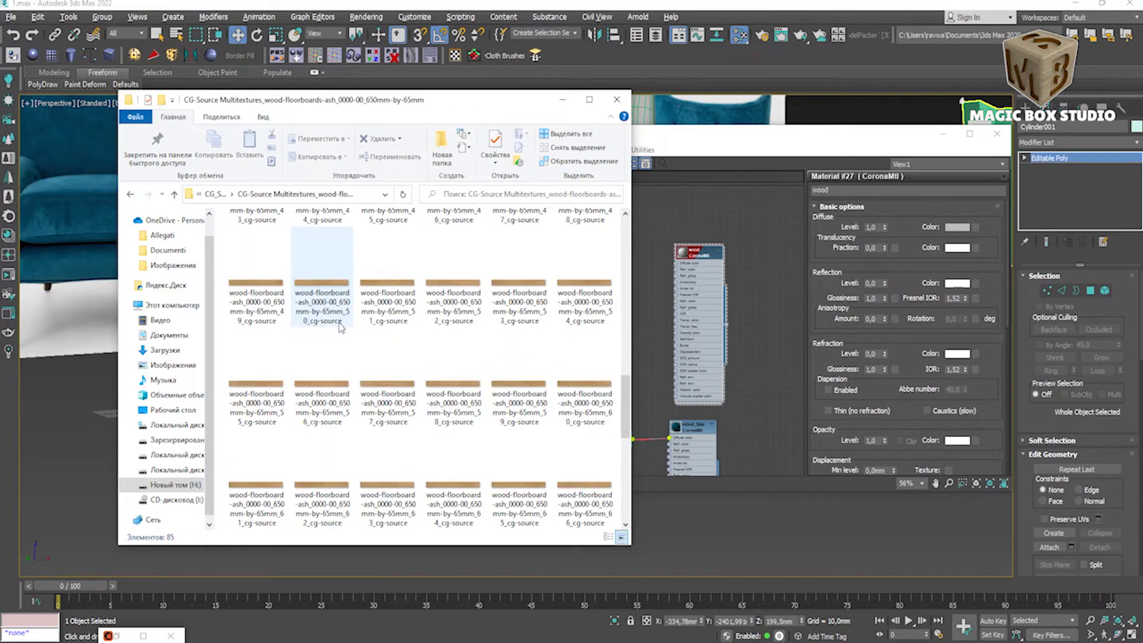
click(216, 195)
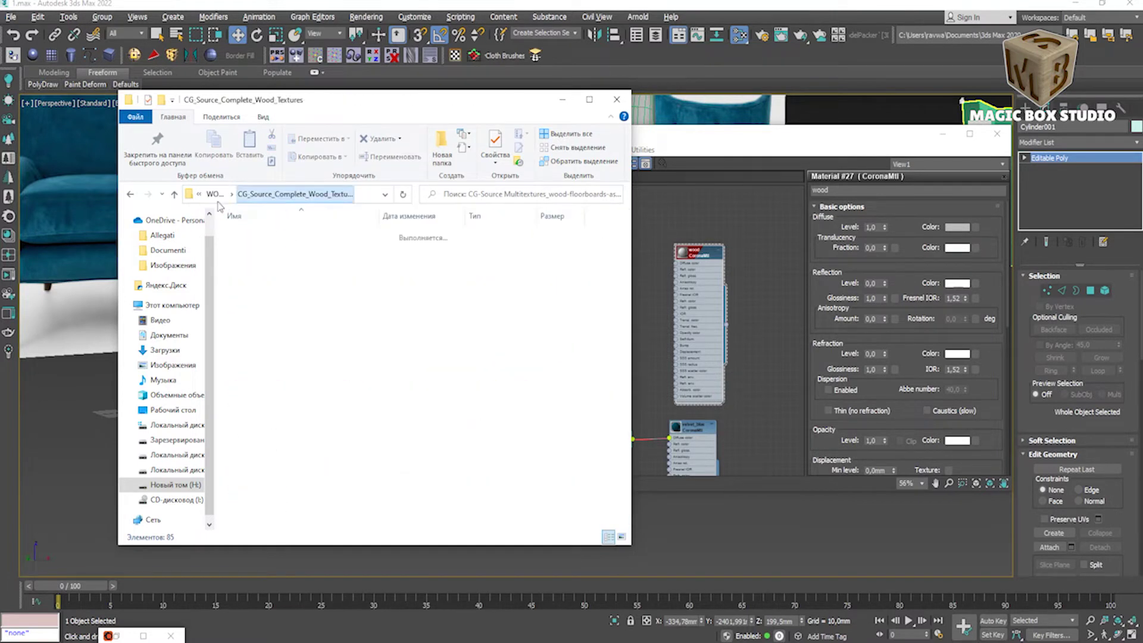
click(271, 287)
double_click(270, 286)
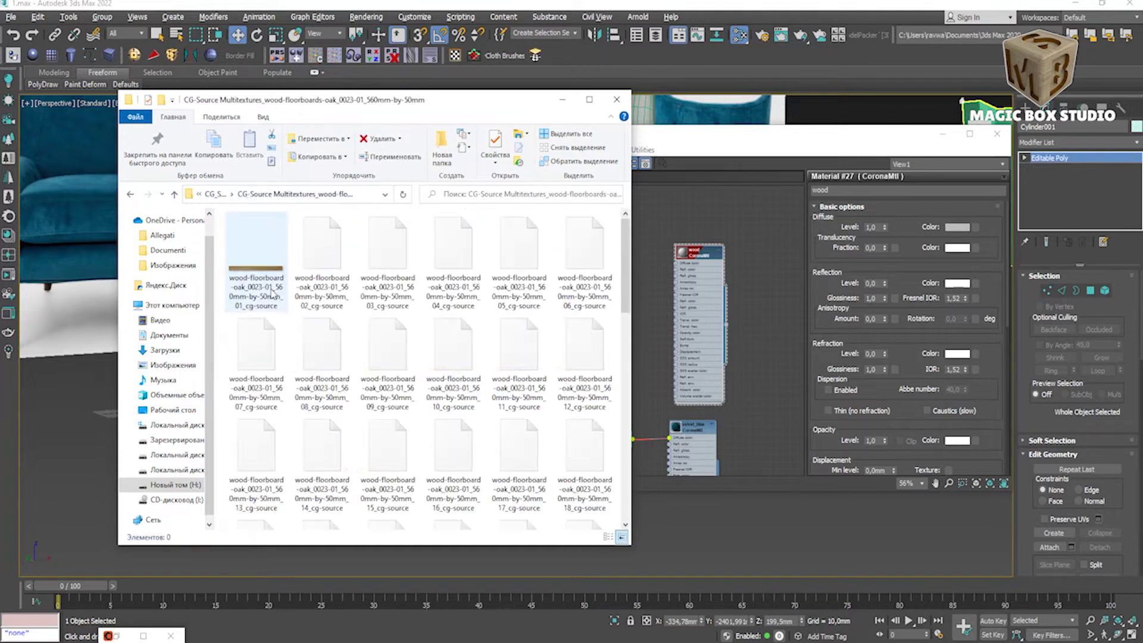
click(217, 194)
double_click(297, 300)
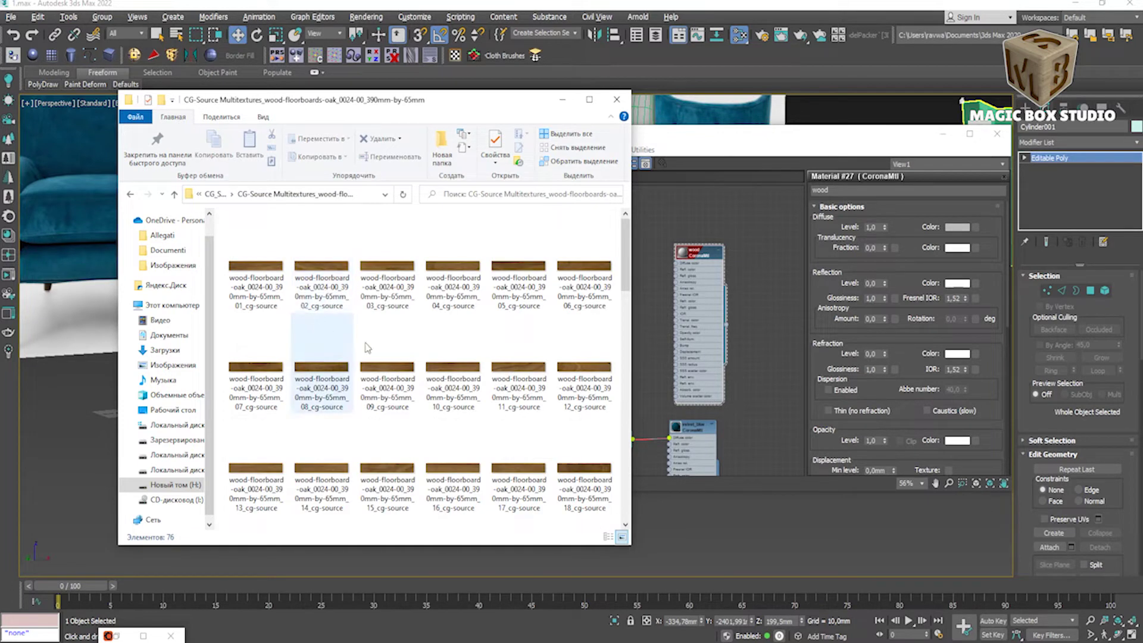
click(581, 369)
double_click(581, 369)
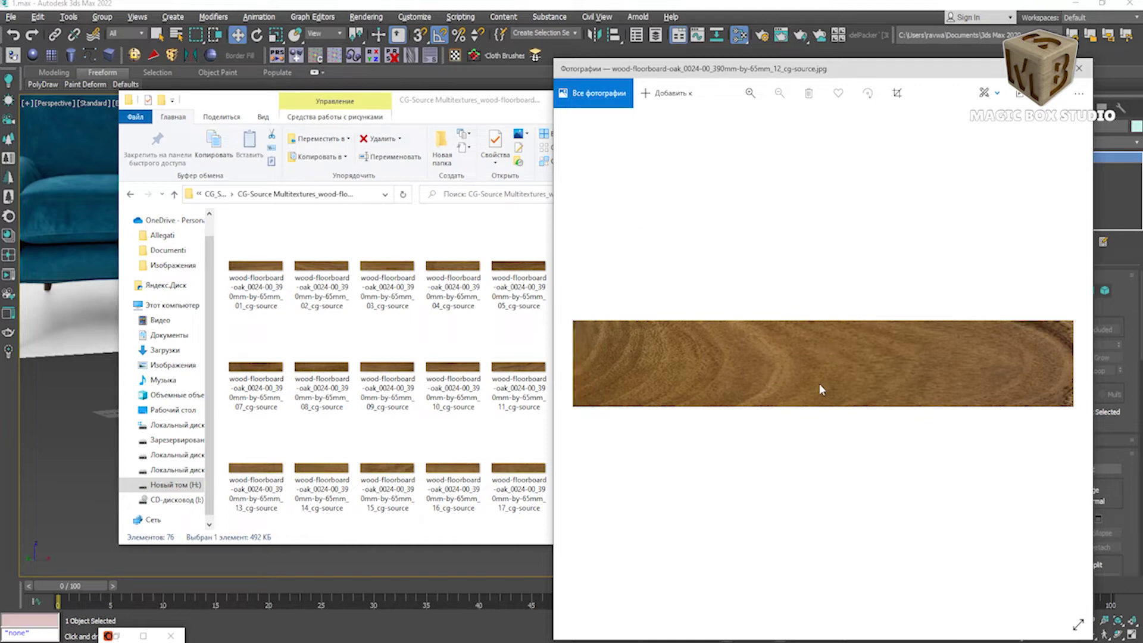
Step: Step back and forth through the oak texture images in Photos
key(Left)
key(Right)
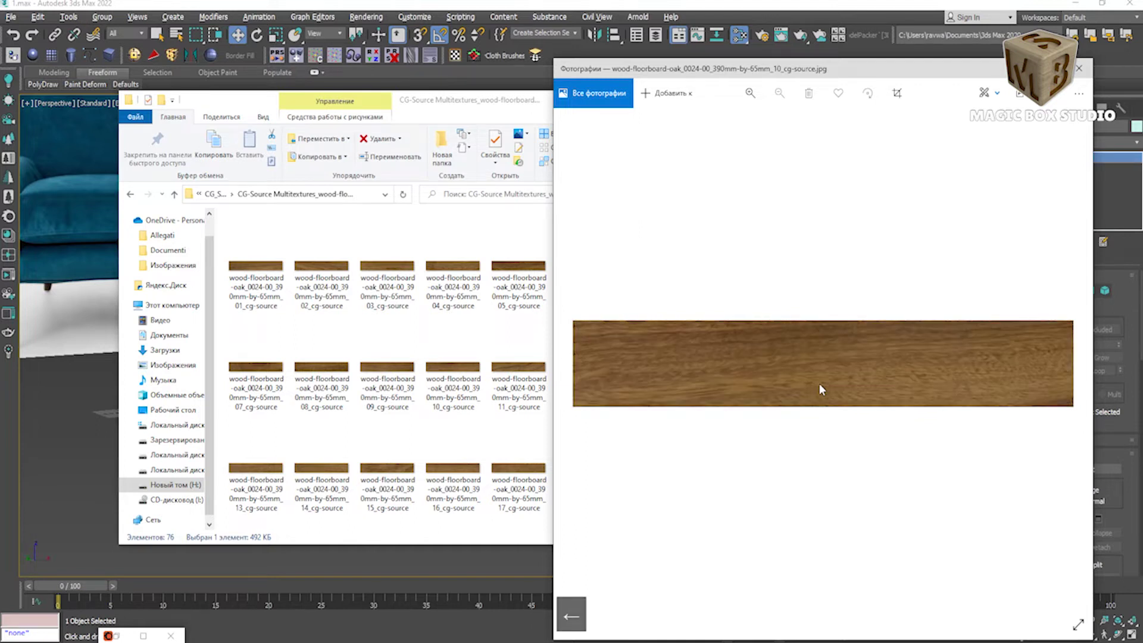
key(Right)
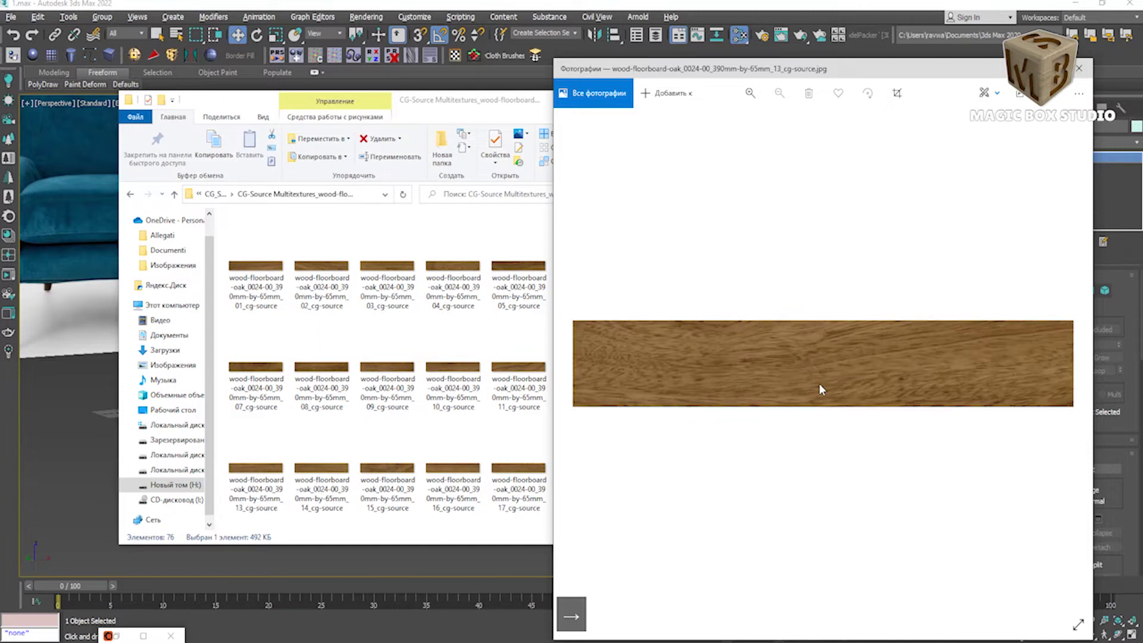
key(Right)
key(Right)
key(Right)
key(Right)
key(Right)
key(Right)
key(Right)
key(Right)
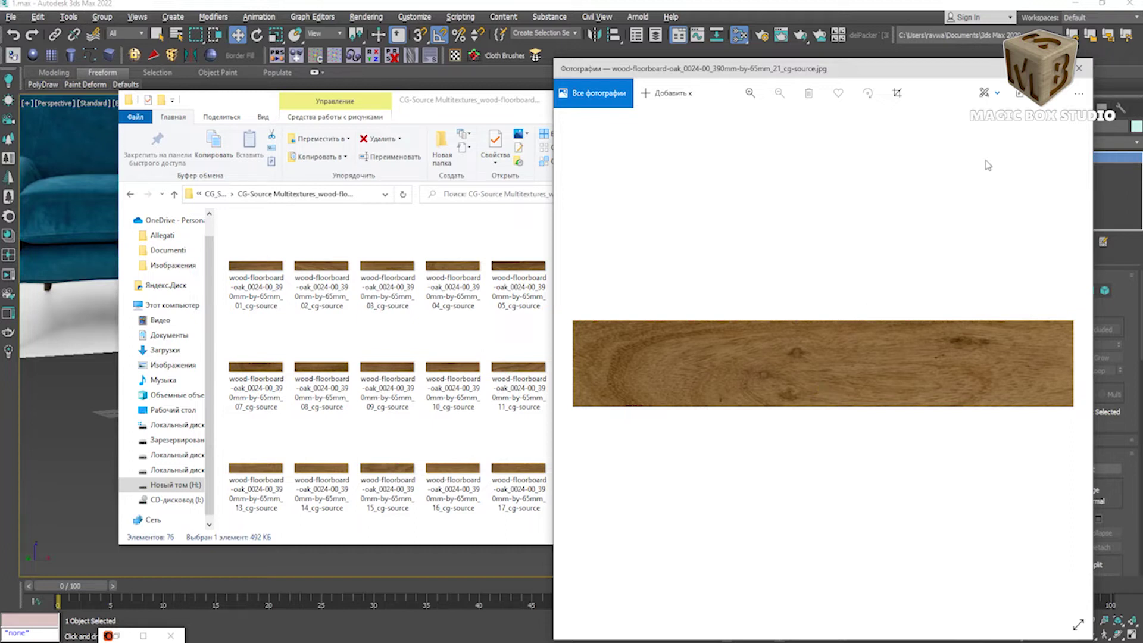
click(1078, 69)
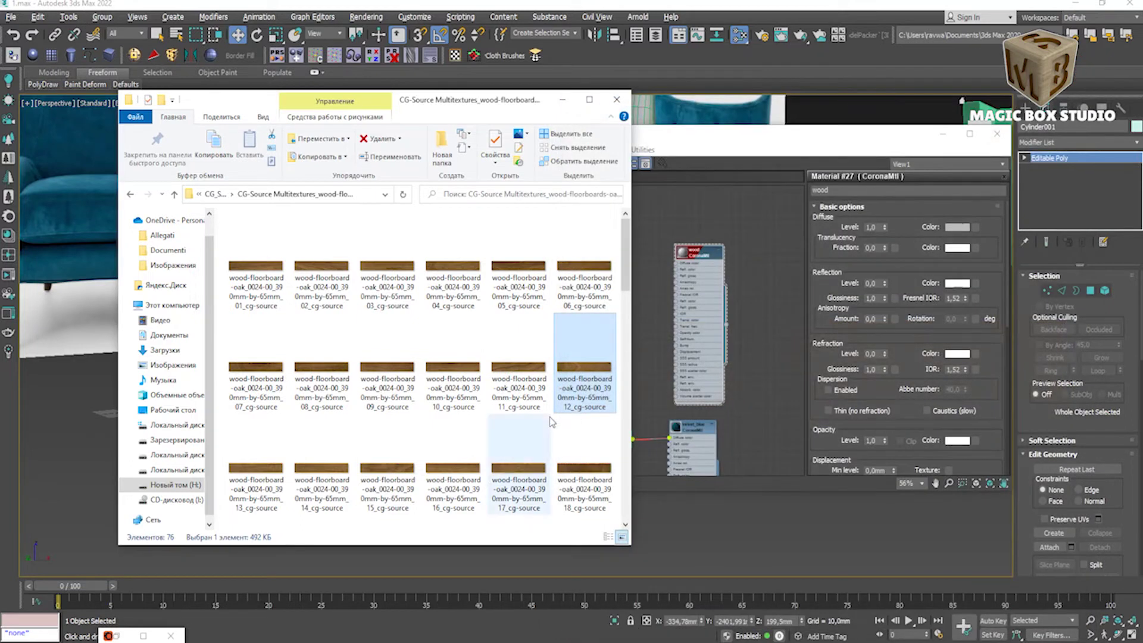
mouse_move(387, 482)
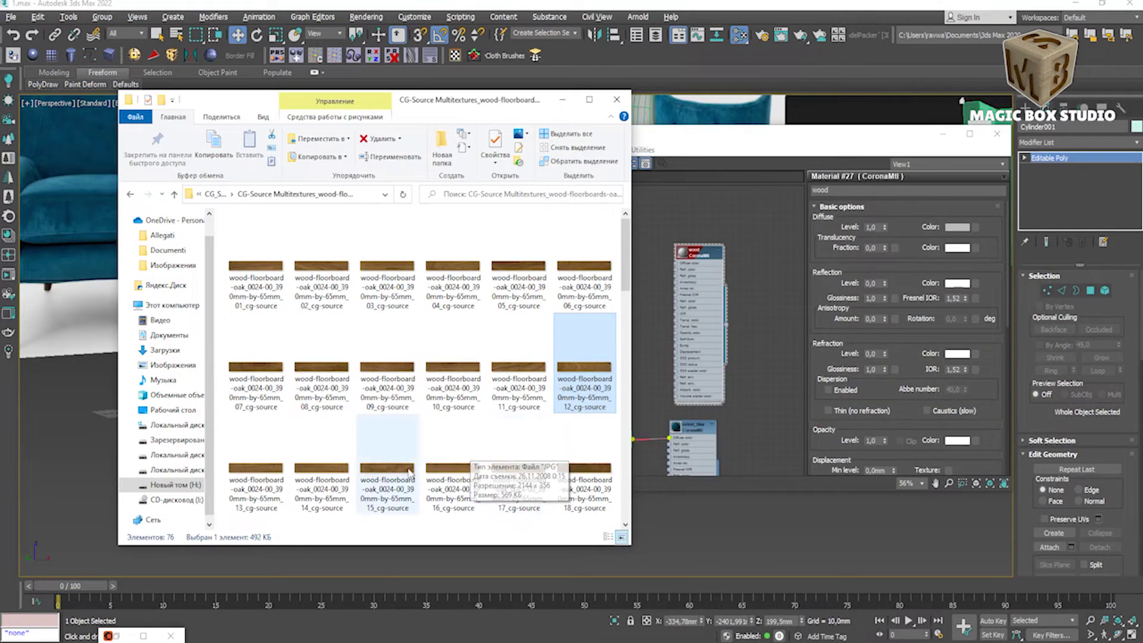
Step: Preview oak floorboard textures 15, 18 and 27 in Photos
double_click(390, 476)
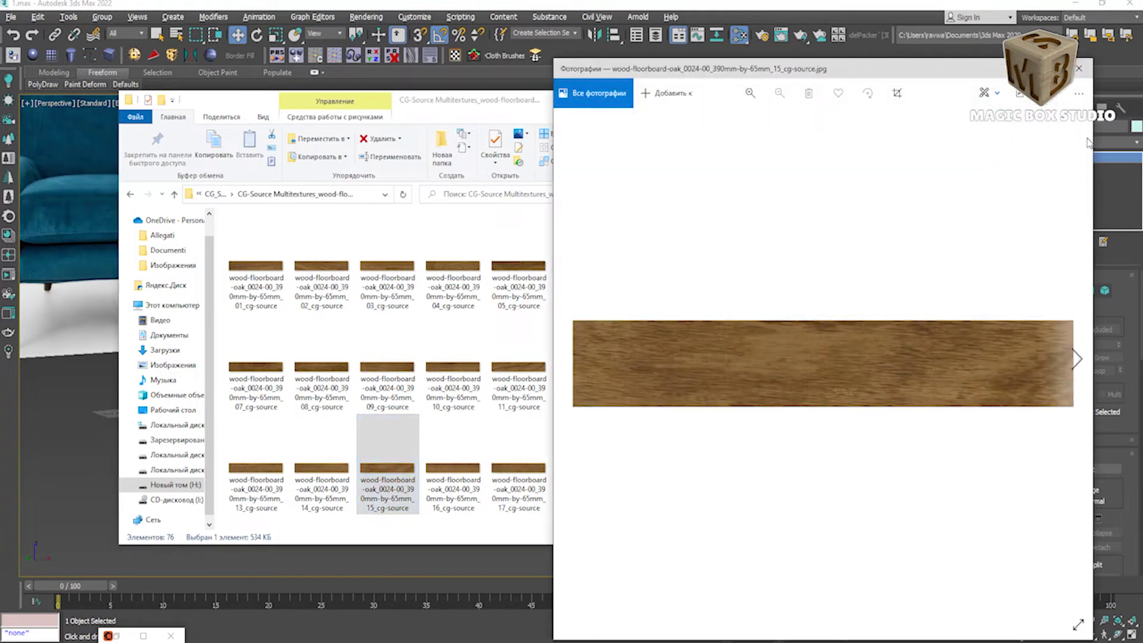
click(1078, 69)
double_click(589, 476)
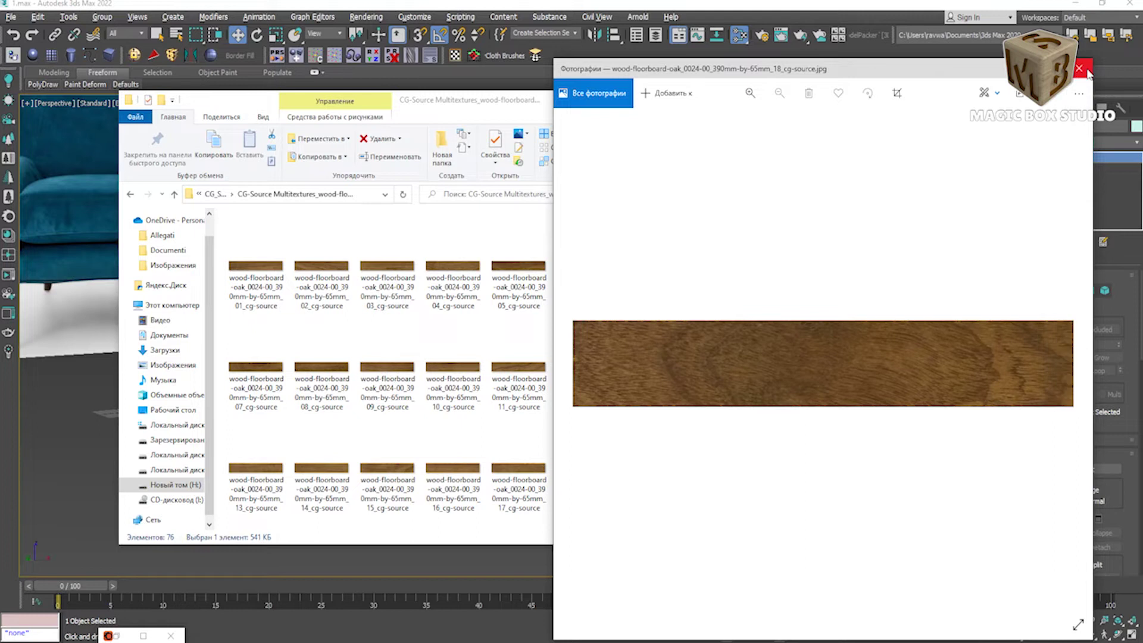
click(1081, 70)
scroll(445, 438, down, 3)
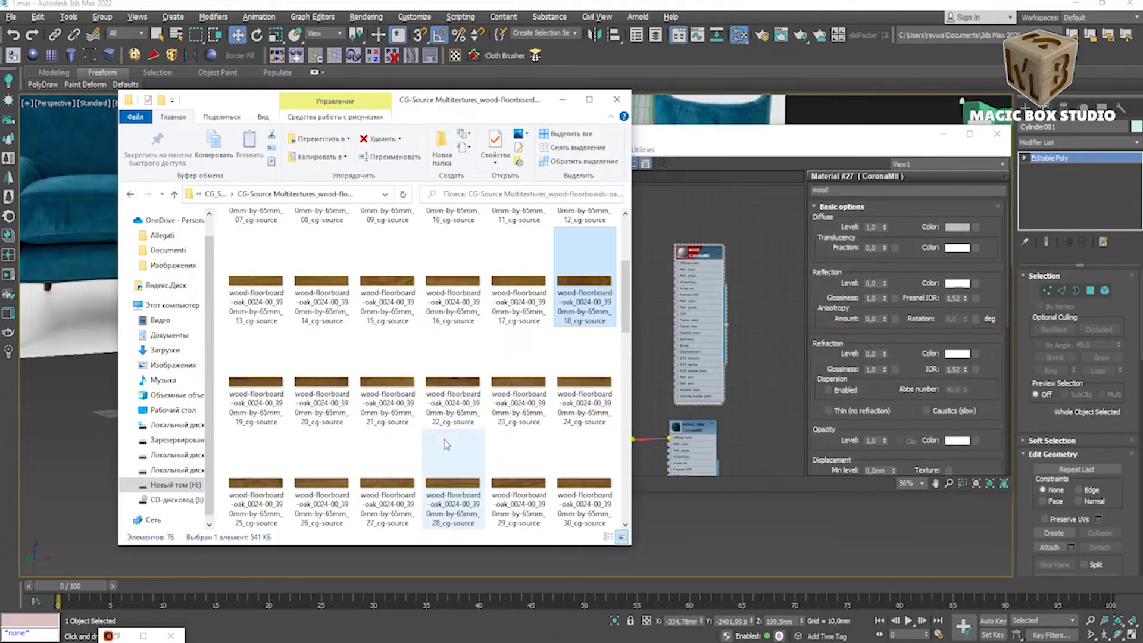
double_click(400, 487)
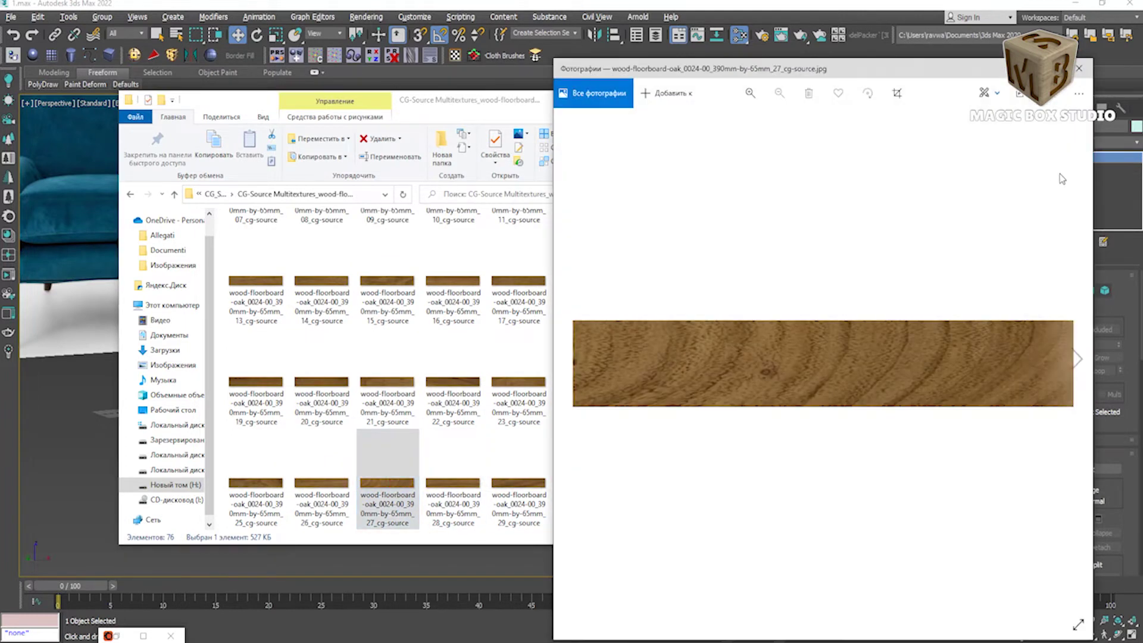
click(1080, 69)
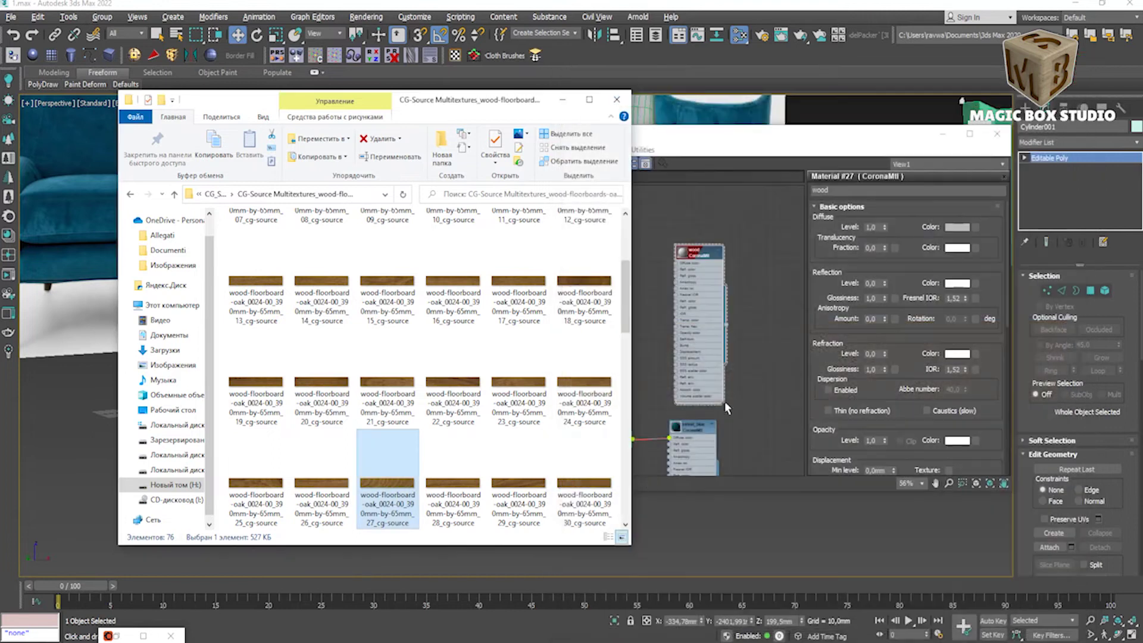
Step: Preview oak floorboard textures 29, 30 and 25 in Photos
click(527, 491)
double_click(527, 491)
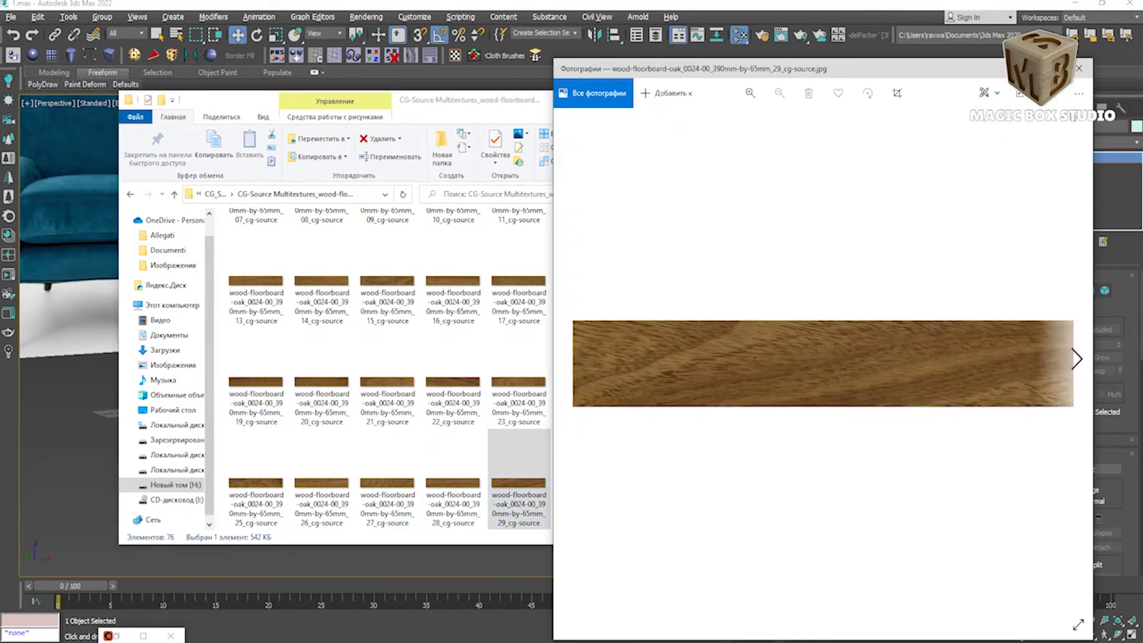
click(1079, 68)
double_click(584, 507)
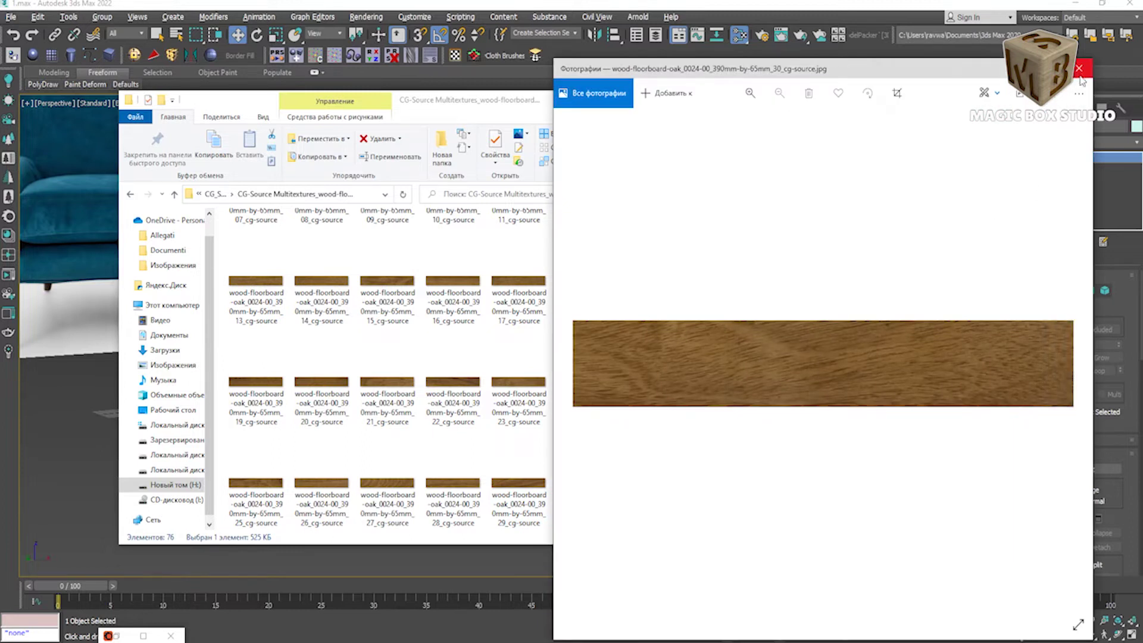
click(1079, 69)
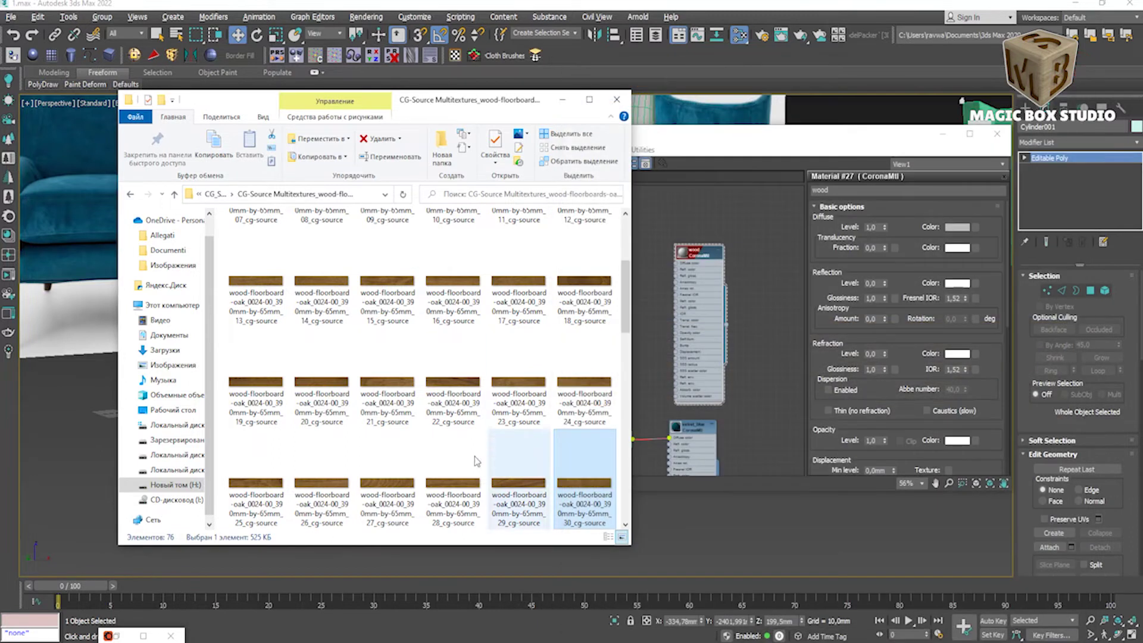
double_click(271, 493)
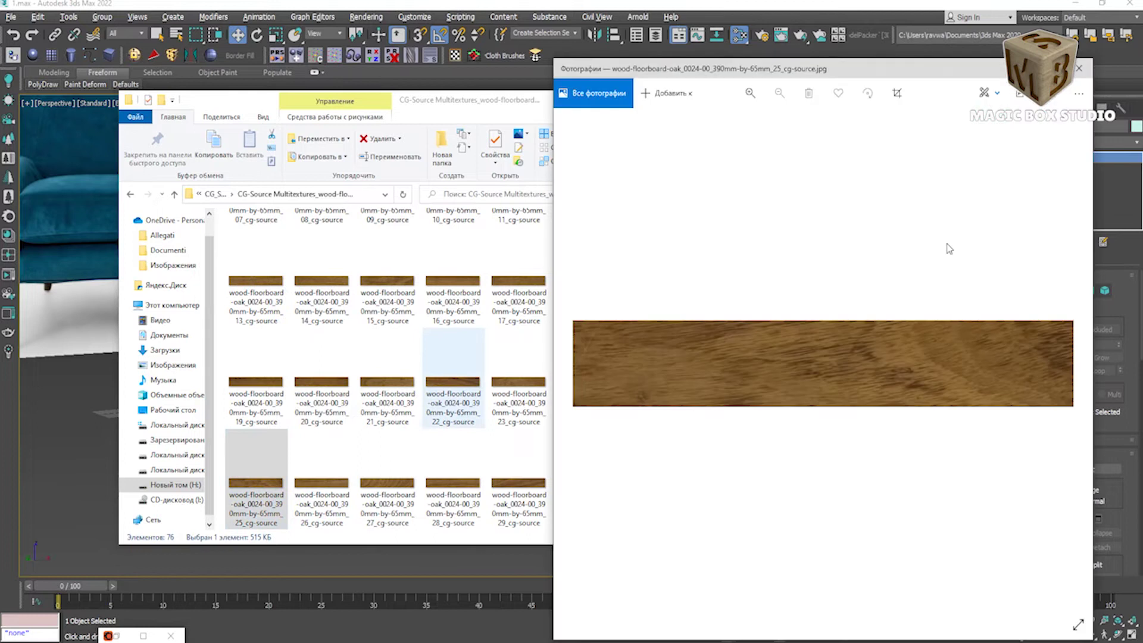
click(1079, 69)
Step: Preview oak floorboard textures 31 and 32 in Photos
scroll(388, 400, down, 2)
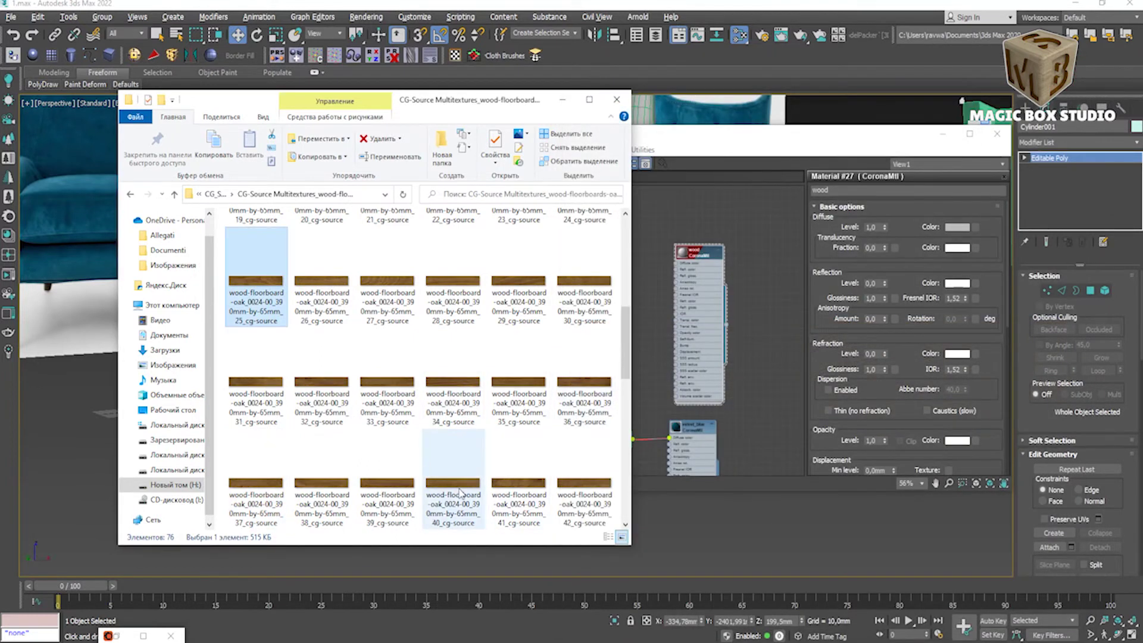
double_click(265, 388)
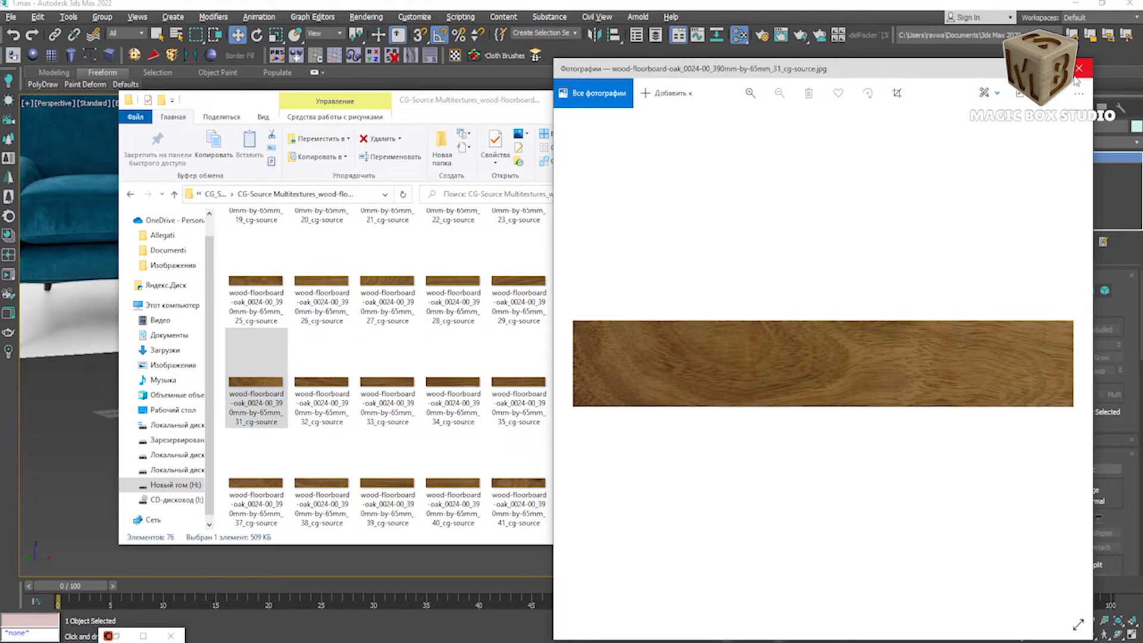
click(1079, 69)
click(344, 382)
double_click(344, 382)
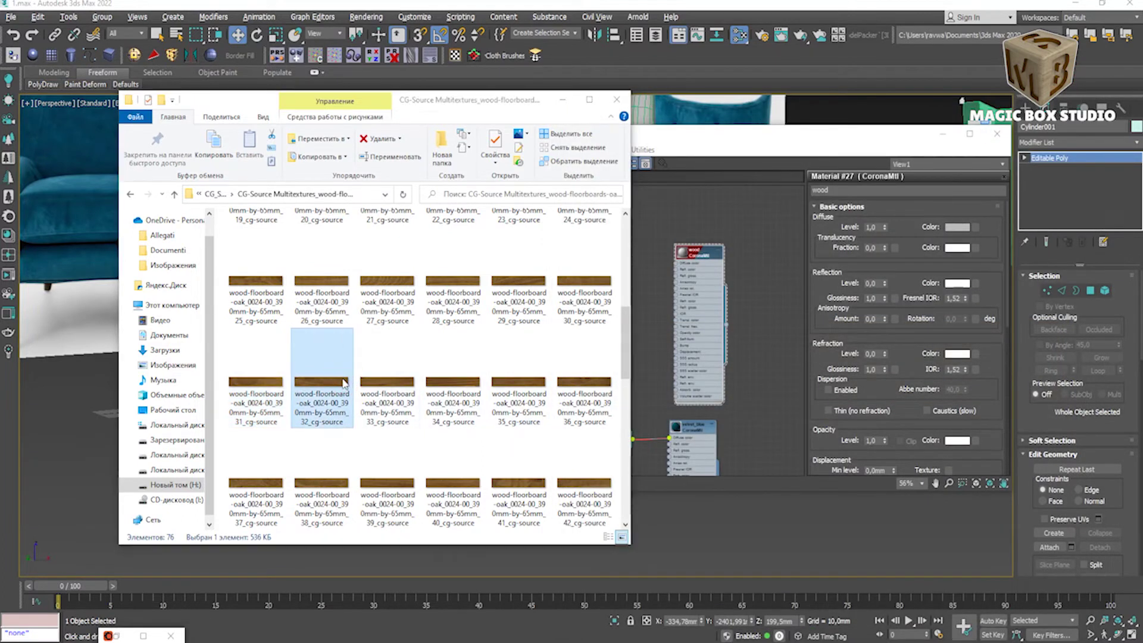
click(1079, 69)
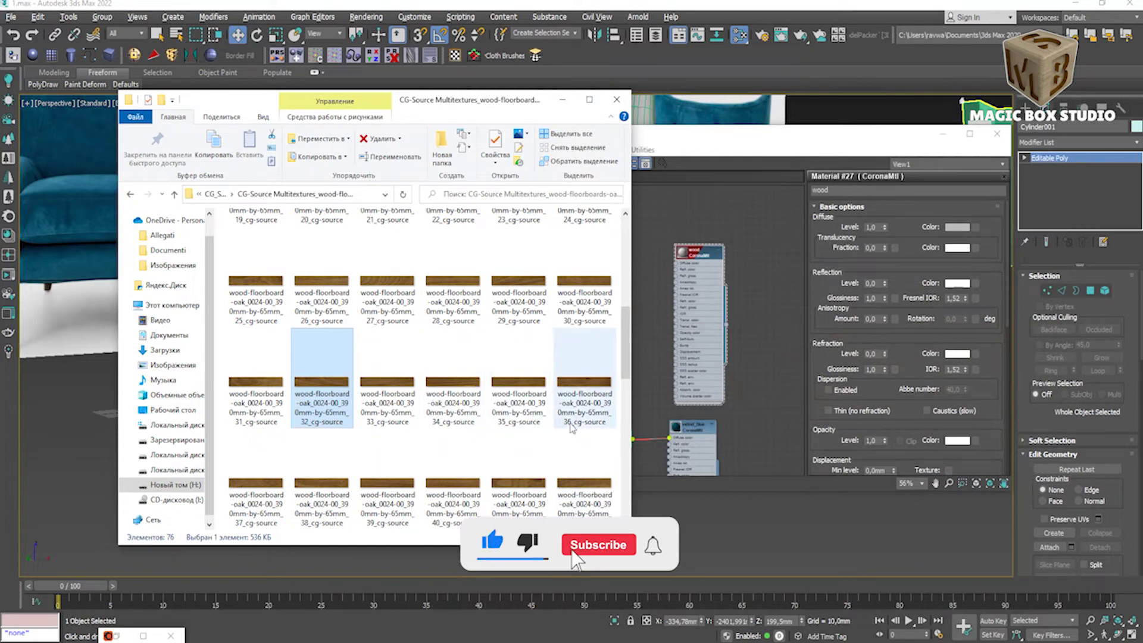
Step: Preview textures 41 and 40, then bring texture 40 into the material editor as a bitmap
click(525, 481)
double_click(525, 481)
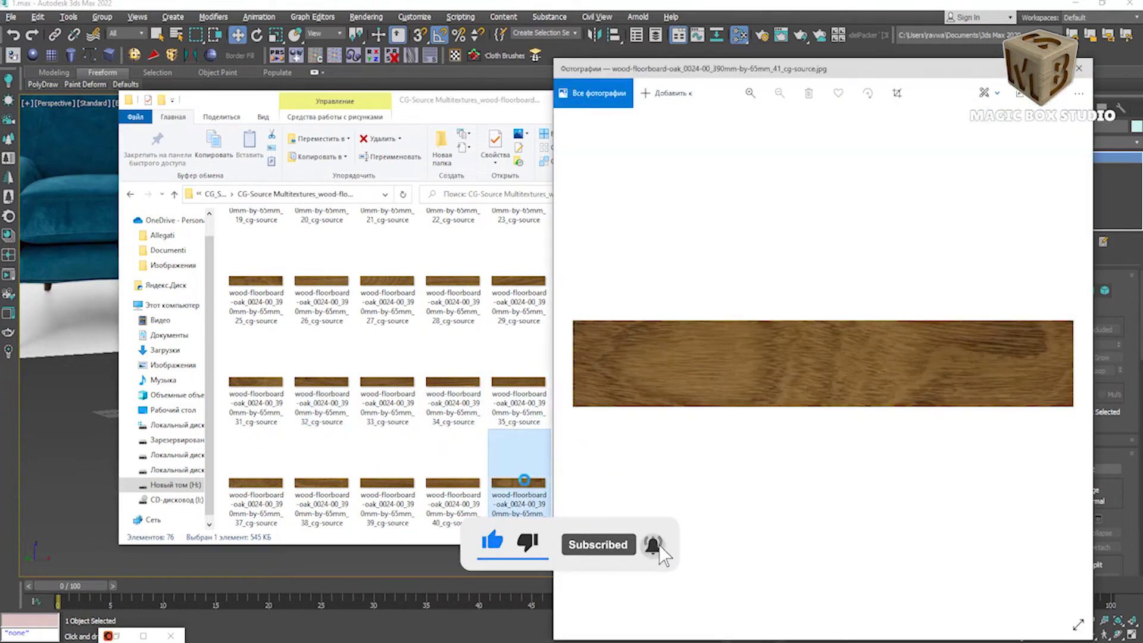
click(1079, 69)
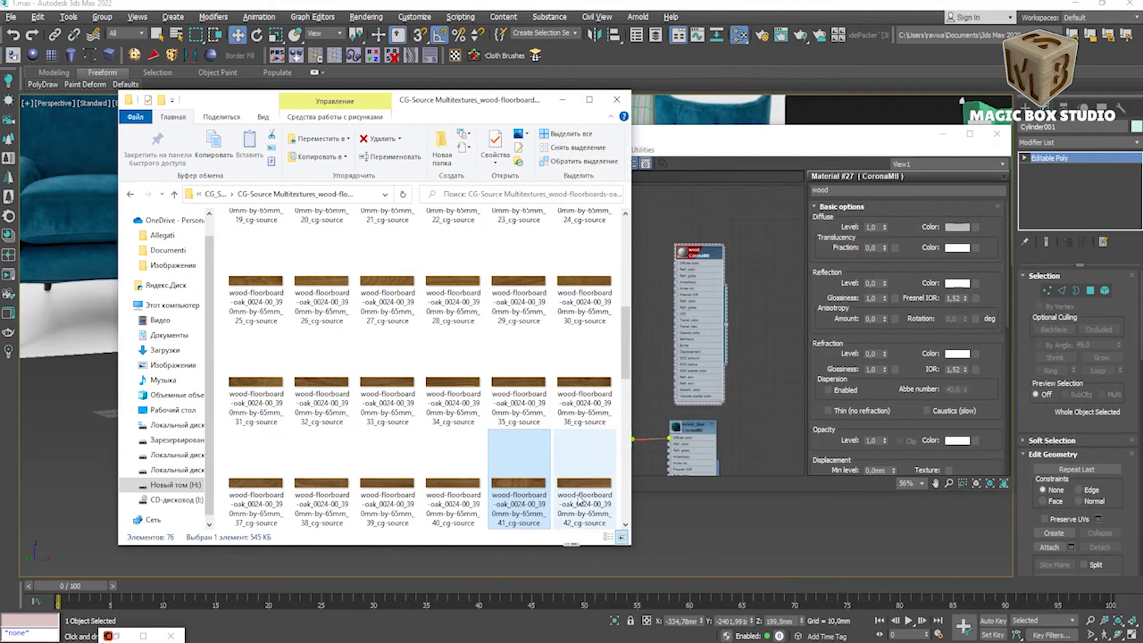
double_click(447, 483)
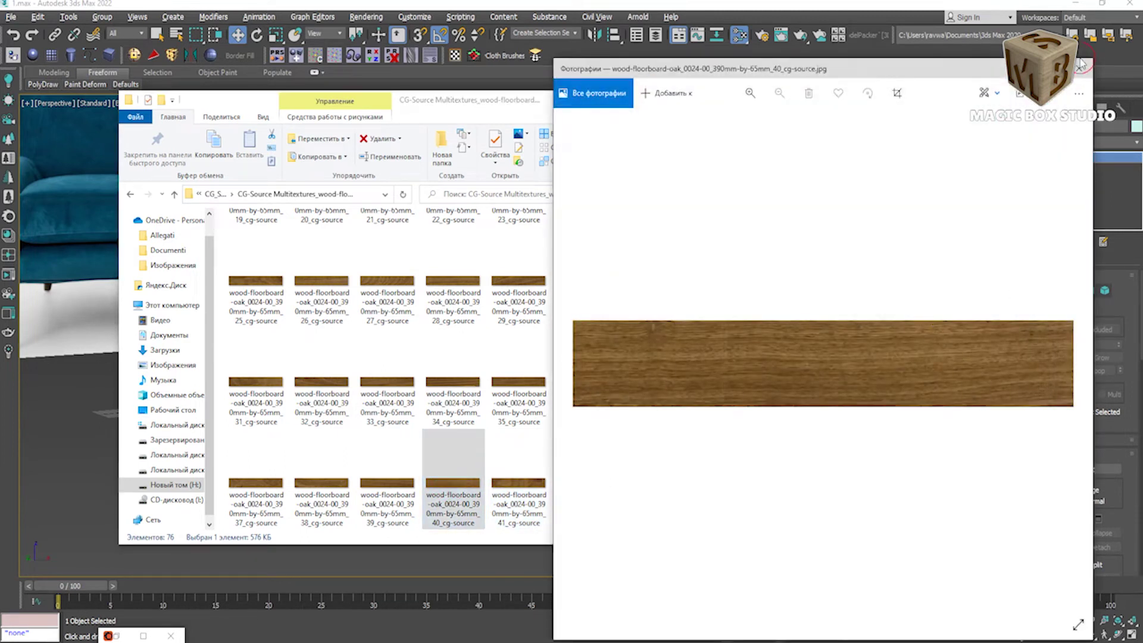
click(1079, 67)
mouse_move(456, 487)
mouse_down()
mouse_move(642, 295)
mouse_move(620, 283)
mouse_up()
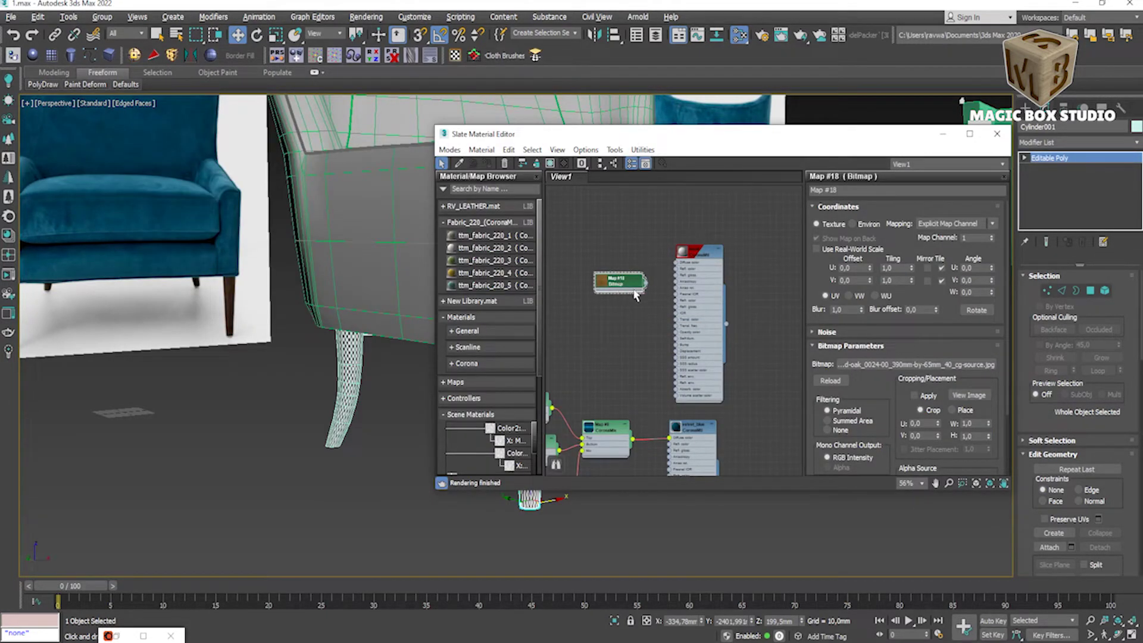
Step: Assign the wood CoronaMtl to all four selected chair legs
double_click(693, 263)
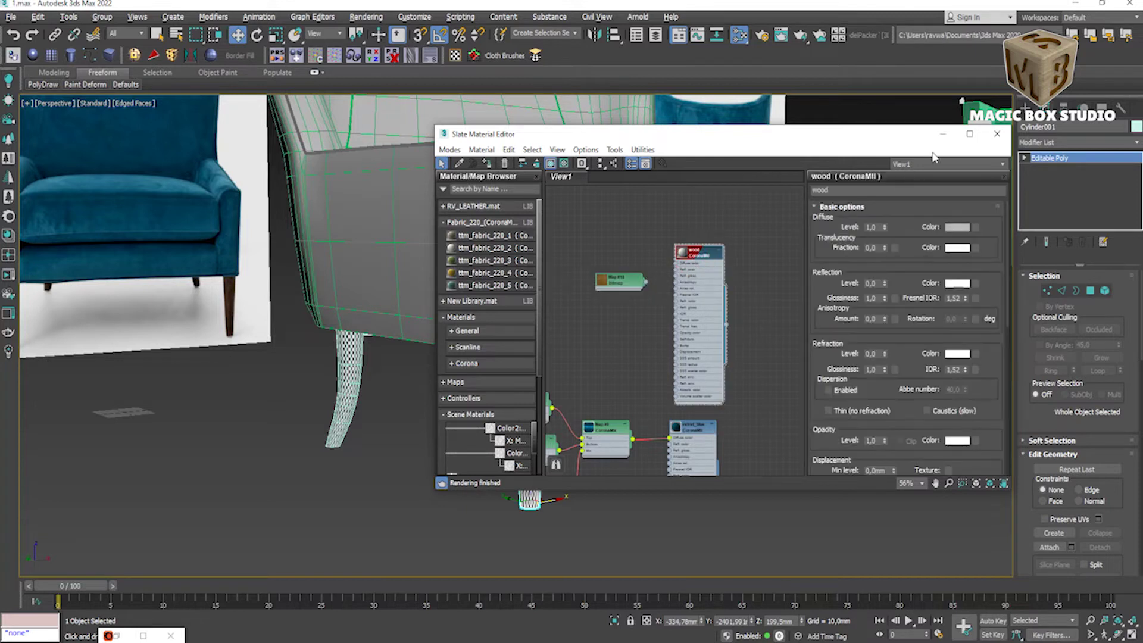
click(943, 134)
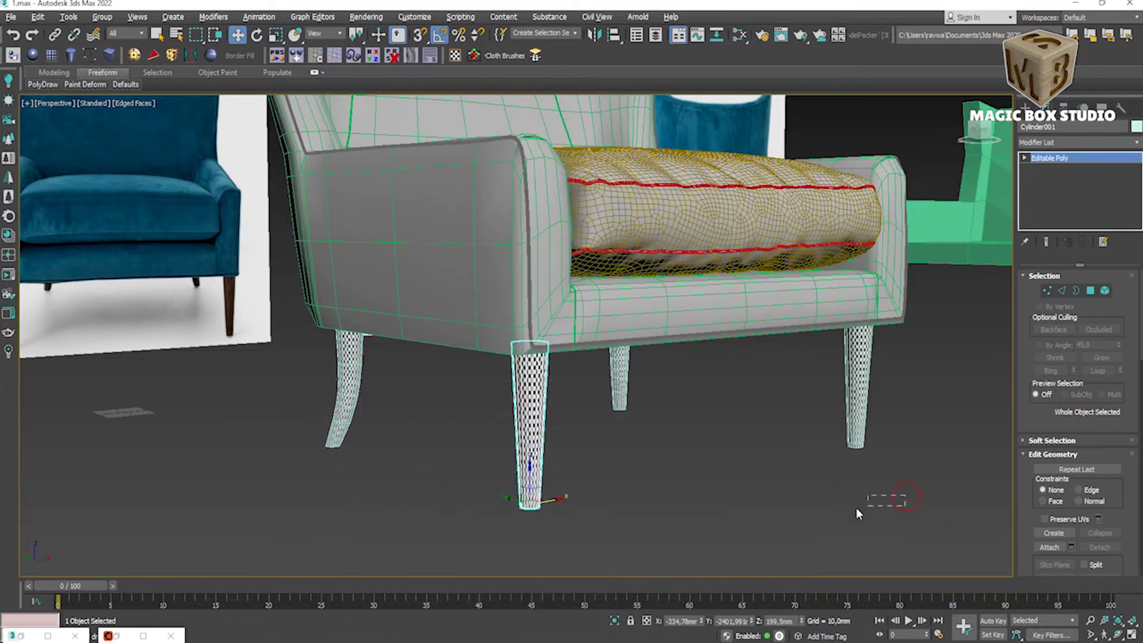
drag(250, 471, 241, 405)
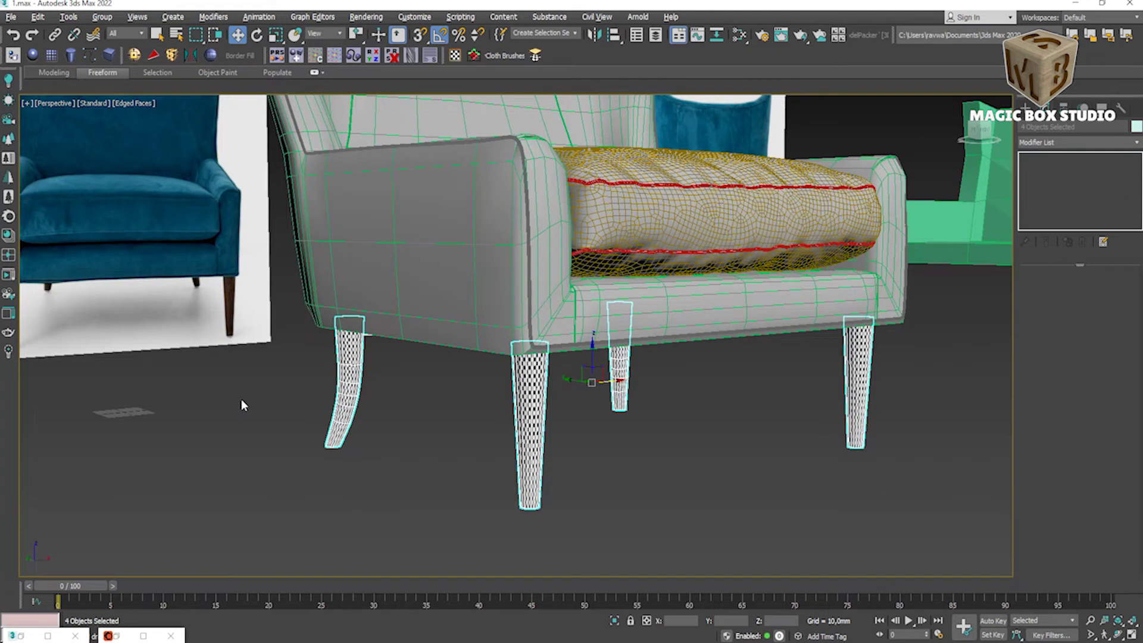
key(m)
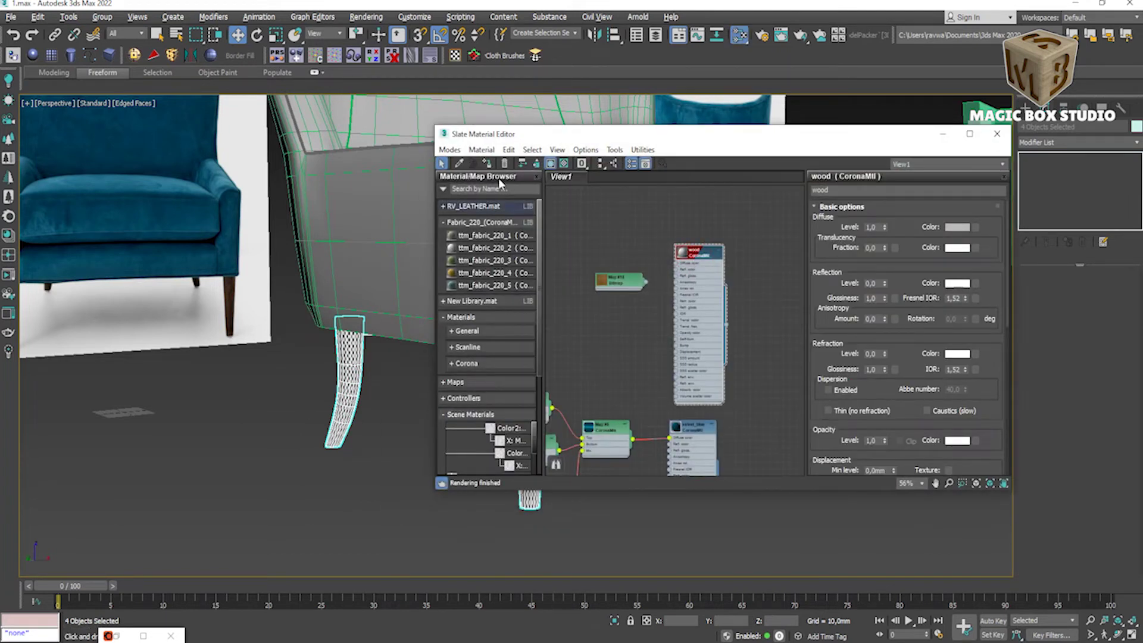
click(487, 163)
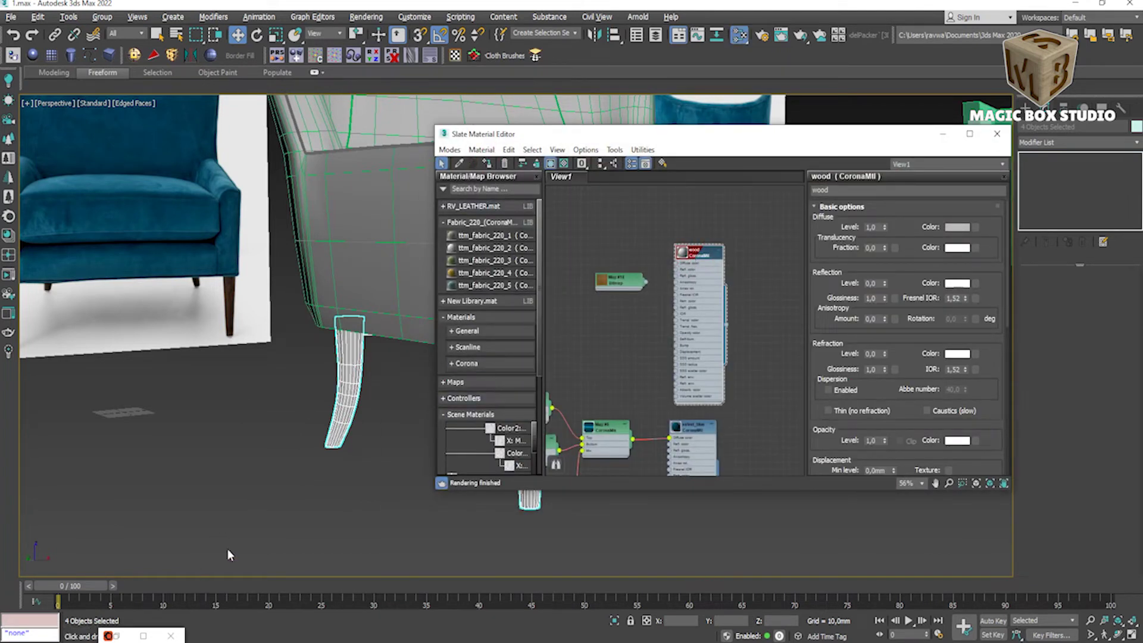
Step: Wire the oak Bitmap Map #18 into the wood material's diffuse colour and bump
drag(637, 281, 612, 283)
scroll(618, 279, up, 2)
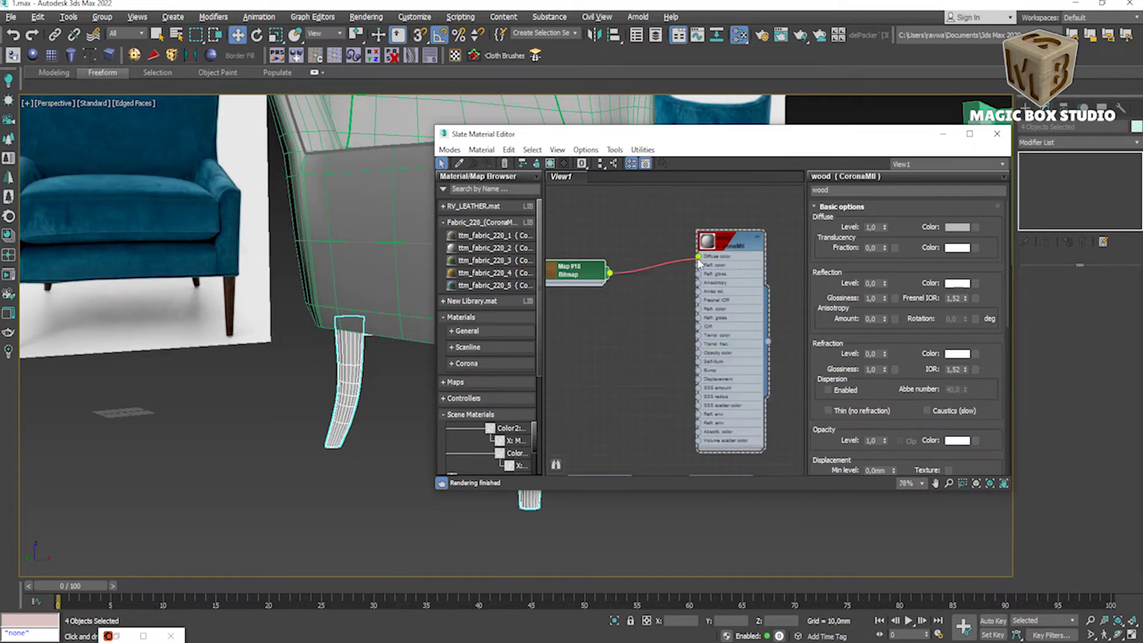
drag(700, 262, 699, 258)
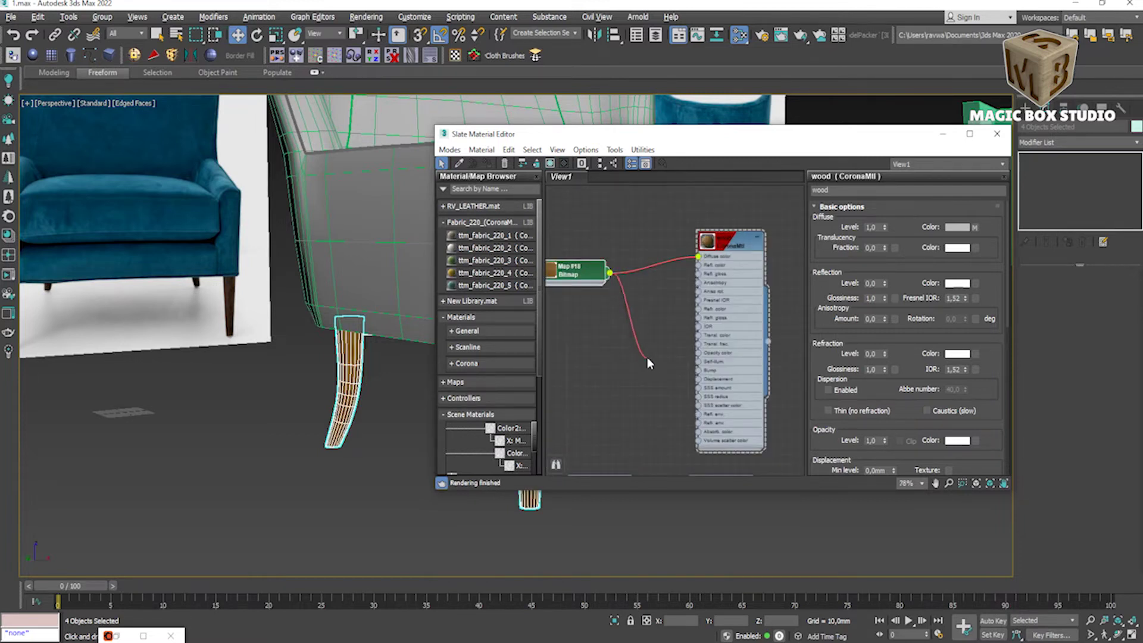
drag(648, 357, 699, 370)
mouse_move(583, 273)
mouse_down()
mouse_move(565, 236)
mouse_move(608, 335)
mouse_up()
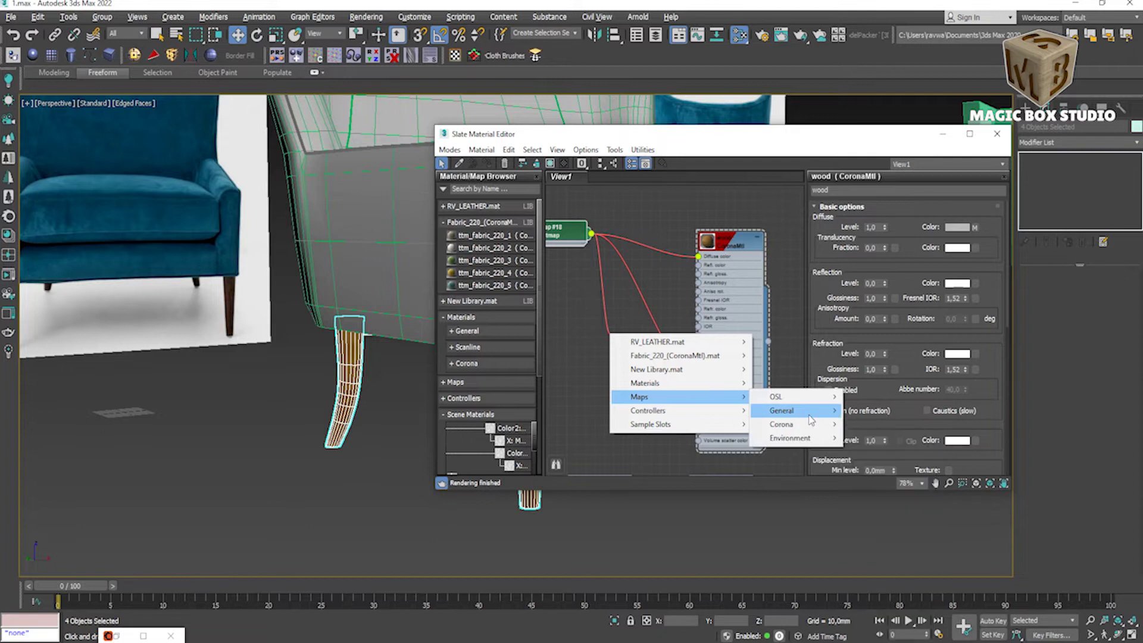
Step: Insert a Color Correction map into the bump link at saturation -100, also feeding reflection glossiness
mouse_move(783, 410)
click(876, 262)
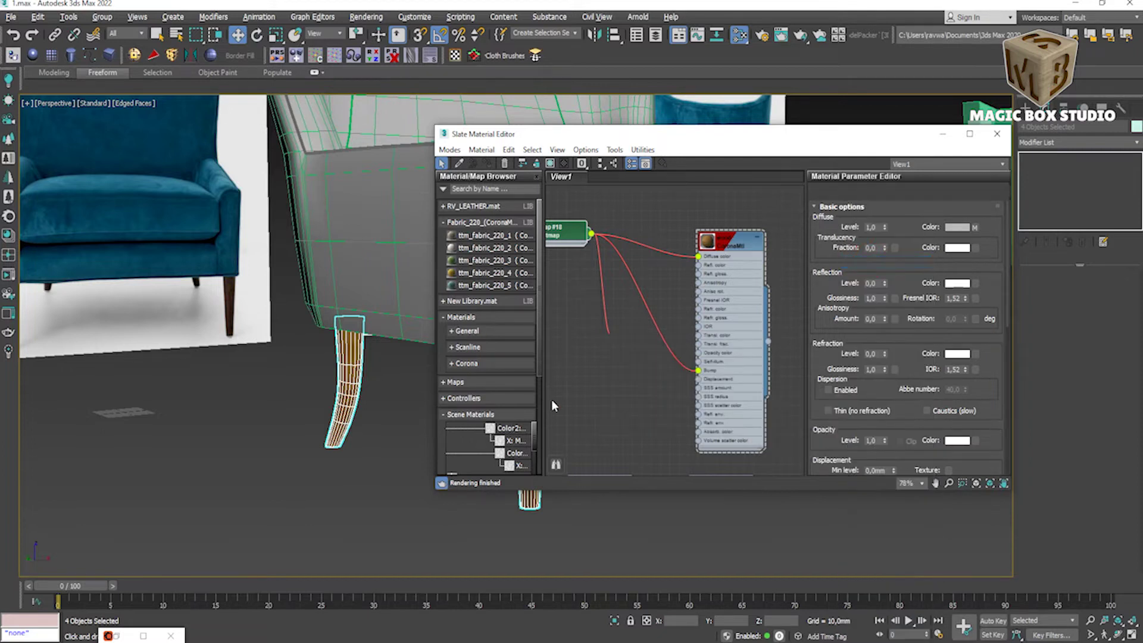
right_click(613, 339)
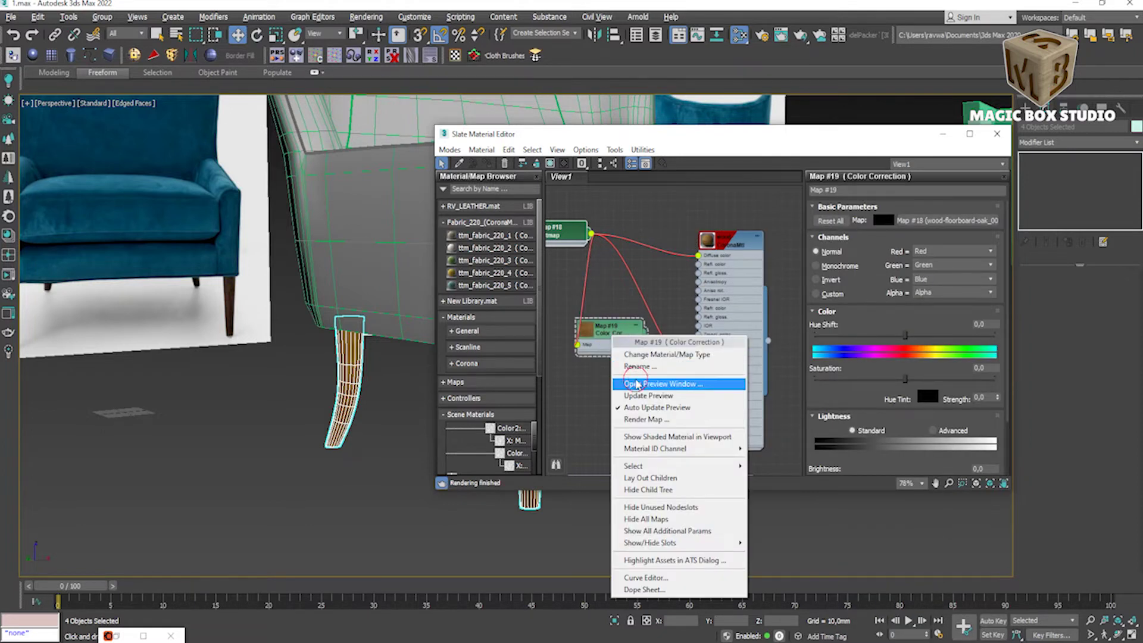
click(625, 384)
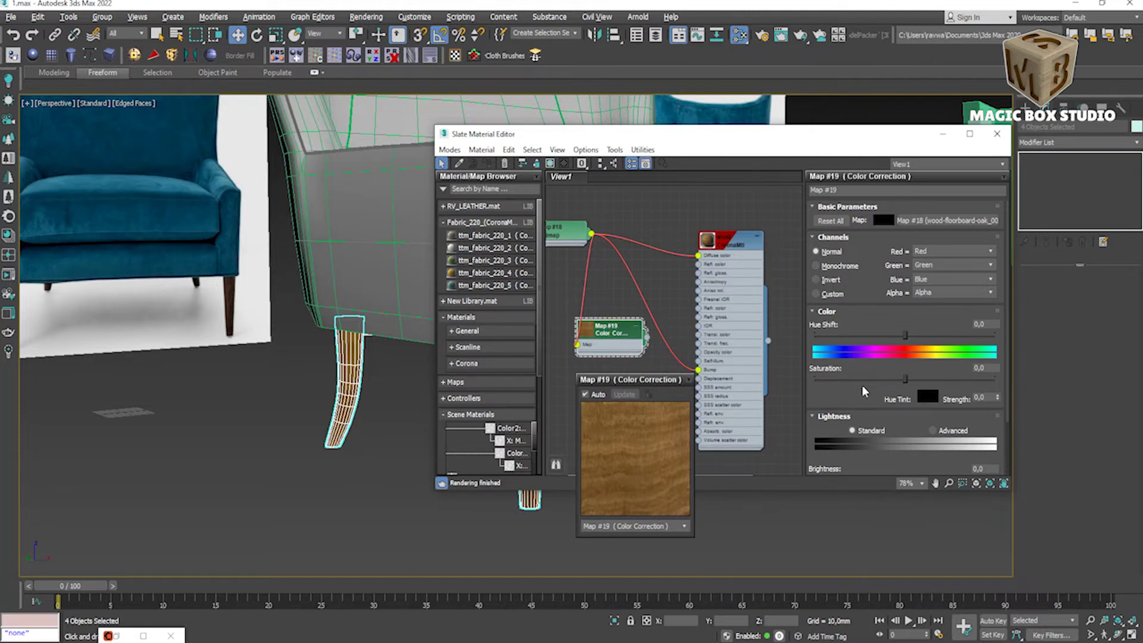
drag(906, 379, 808, 381)
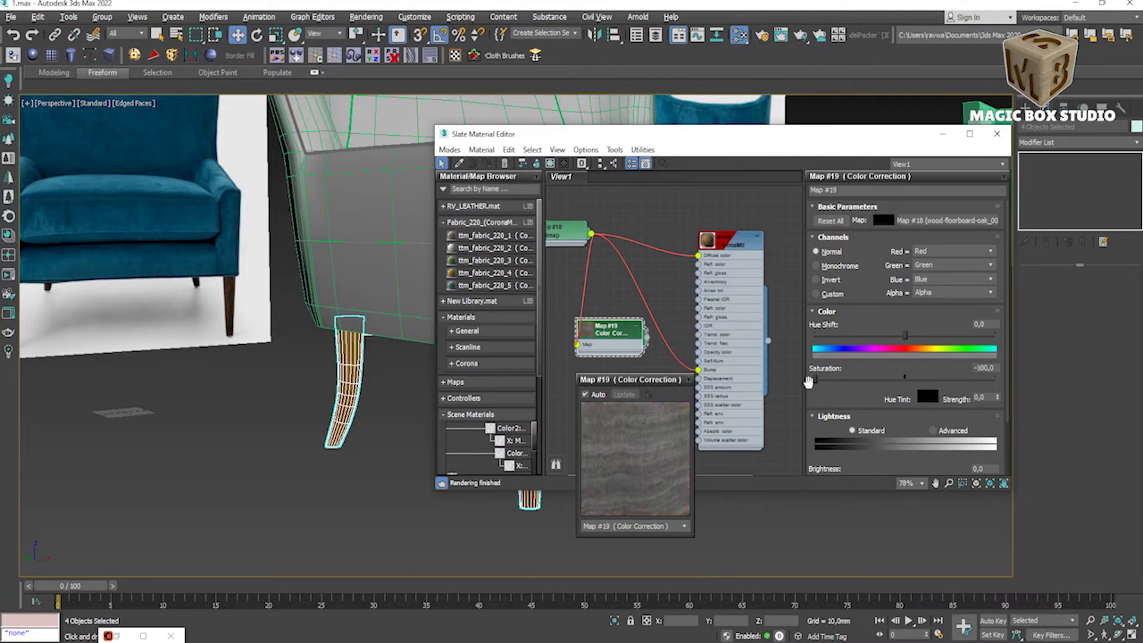
drag(647, 338, 699, 272)
Step: Set the wood material's reflection level to 1.0 and check its preview sphere
double_click(734, 247)
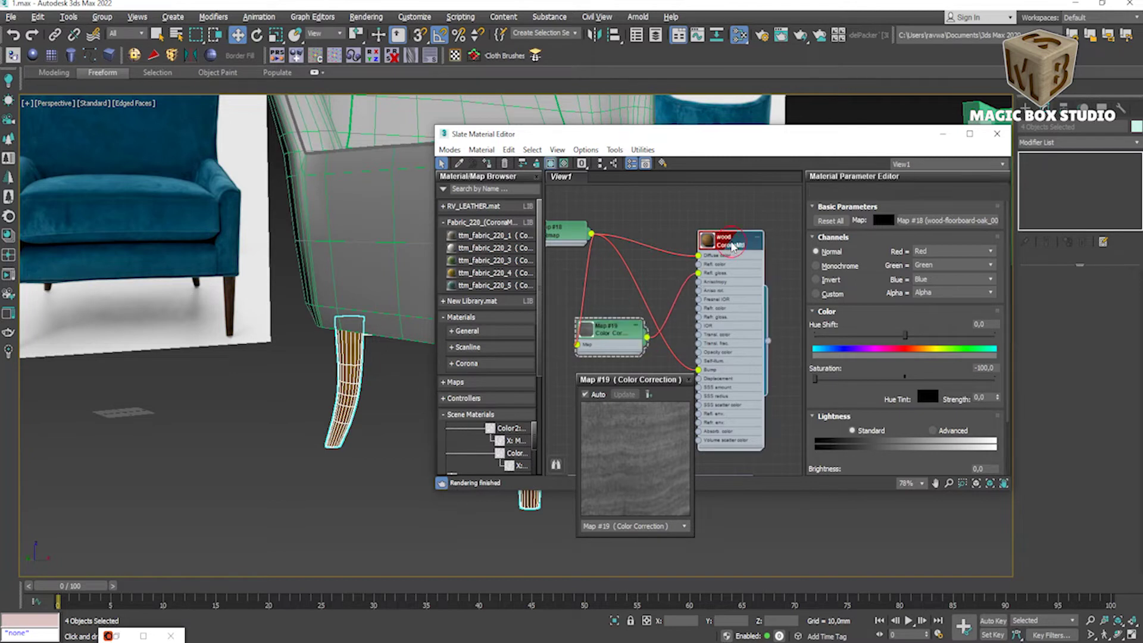
drag(885, 285, 875, 227)
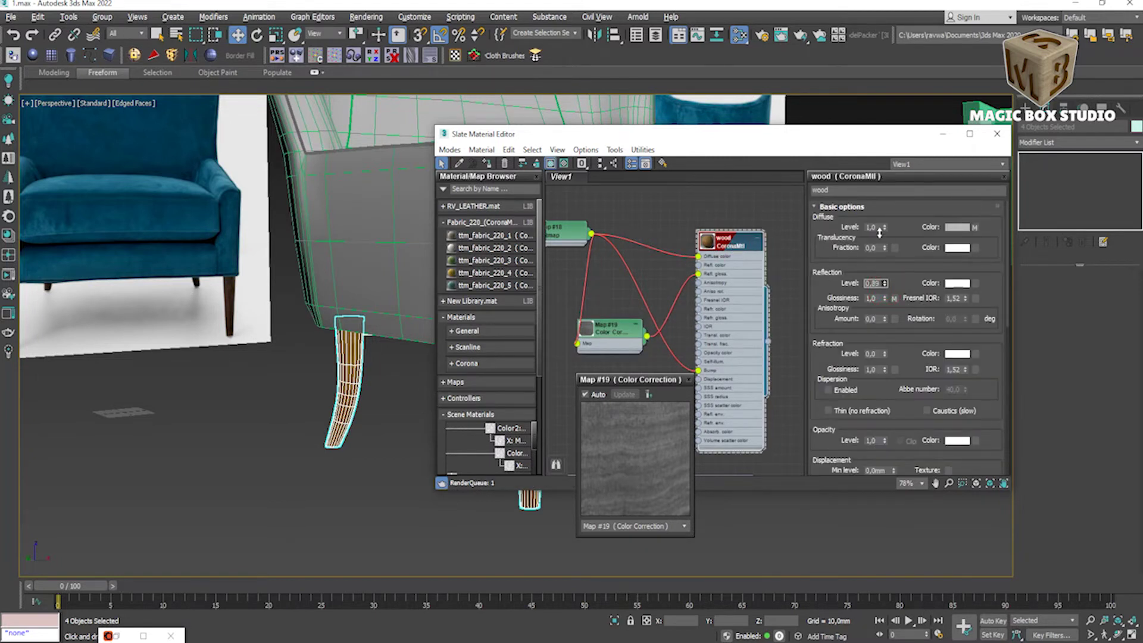
right_click(731, 248)
click(767, 308)
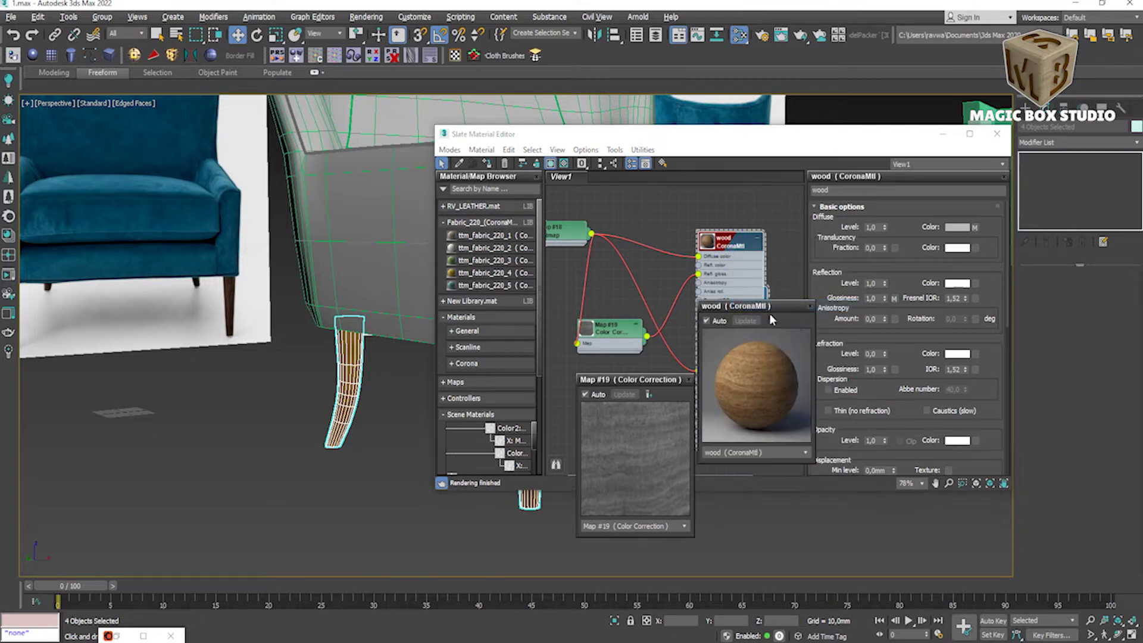
click(810, 306)
Step: Raise the Color Correction brightness to 13.621 while comparing the material preview
drag(615, 334, 624, 323)
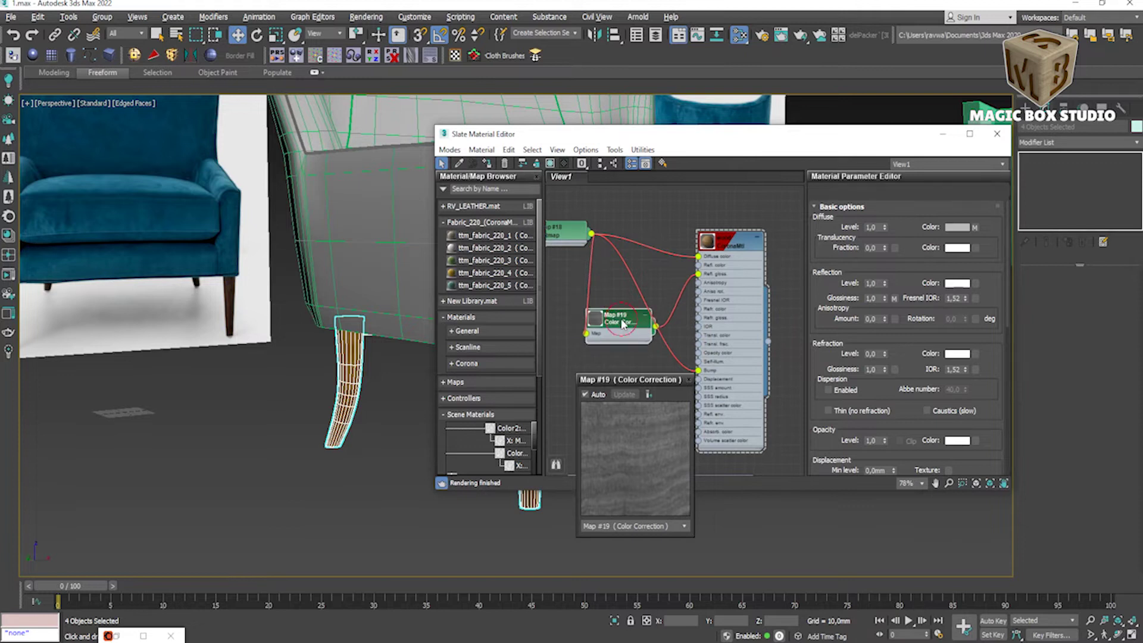
double_click(624, 324)
scroll(849, 410, down, 2)
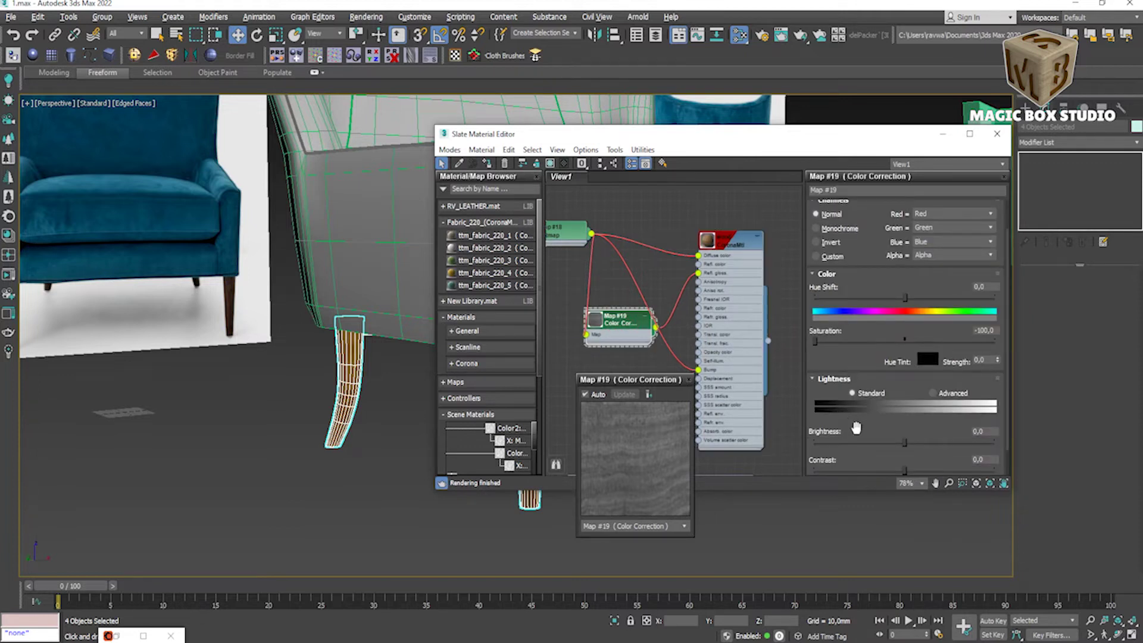
drag(905, 443, 905, 443)
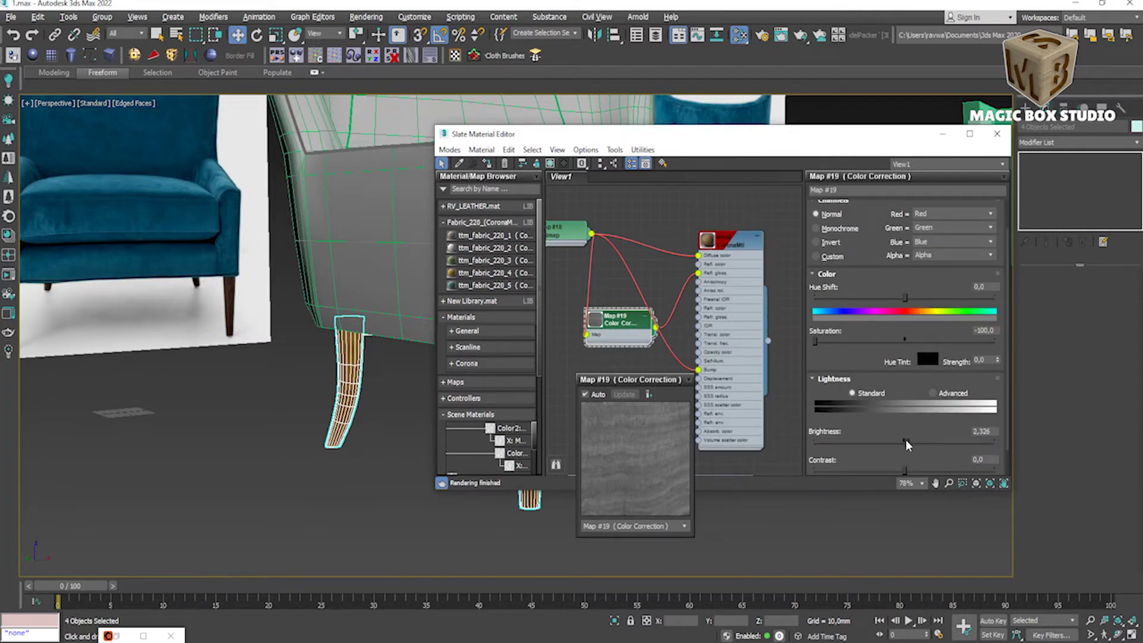
right_click(723, 241)
click(750, 301)
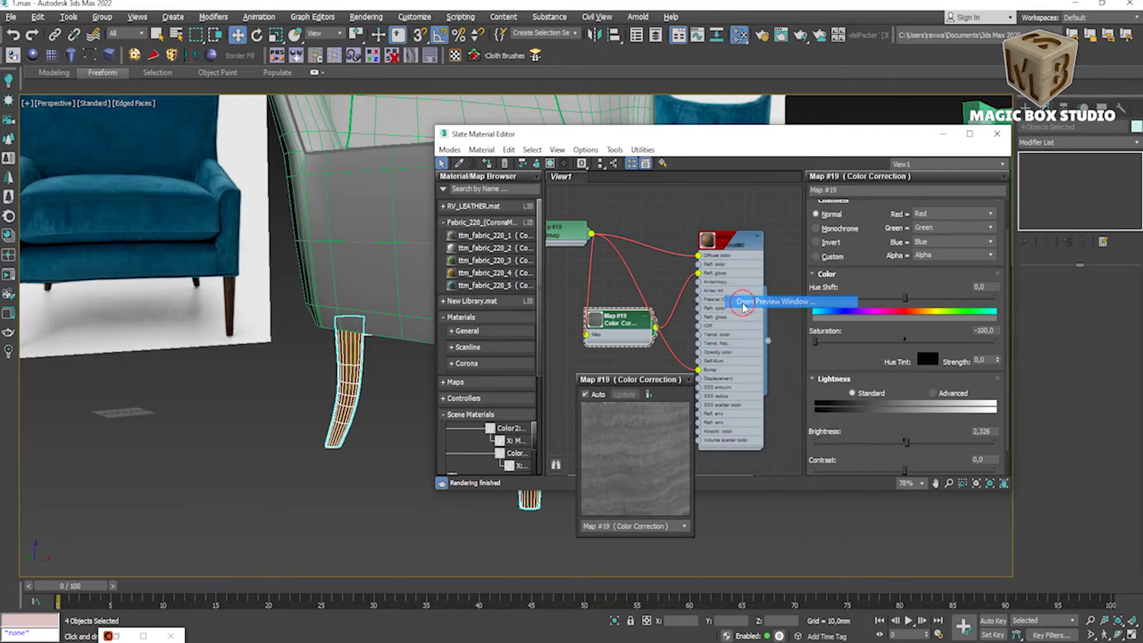
click(650, 386)
drag(906, 442, 916, 441)
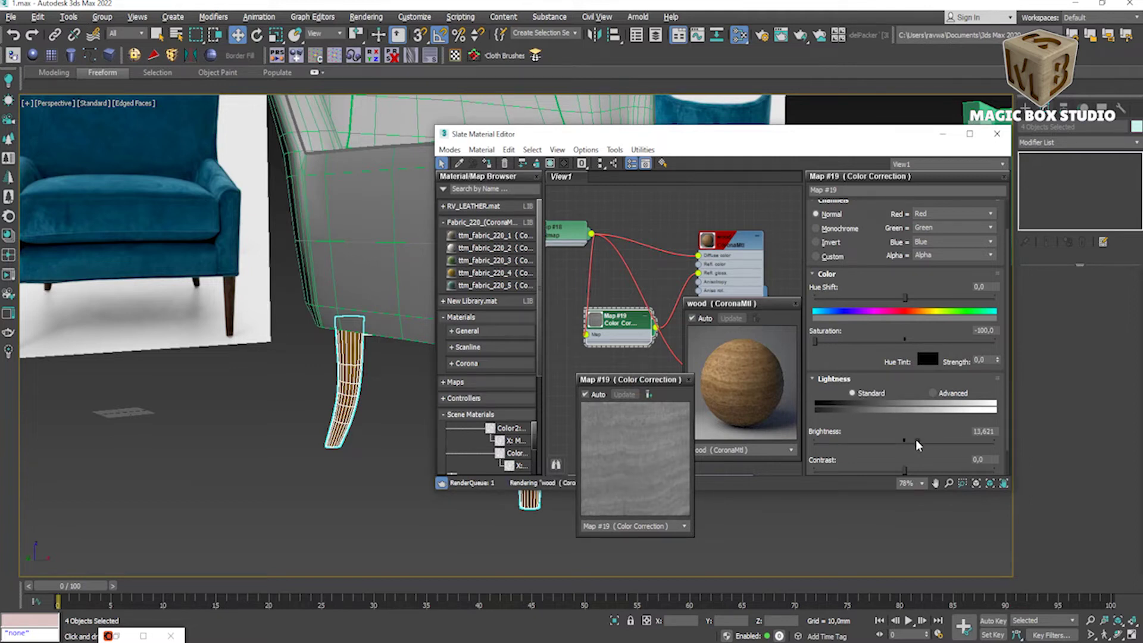
Step: Close the wood and color-correction node previews and minimize the Slate Material Editor
click(796, 305)
click(689, 379)
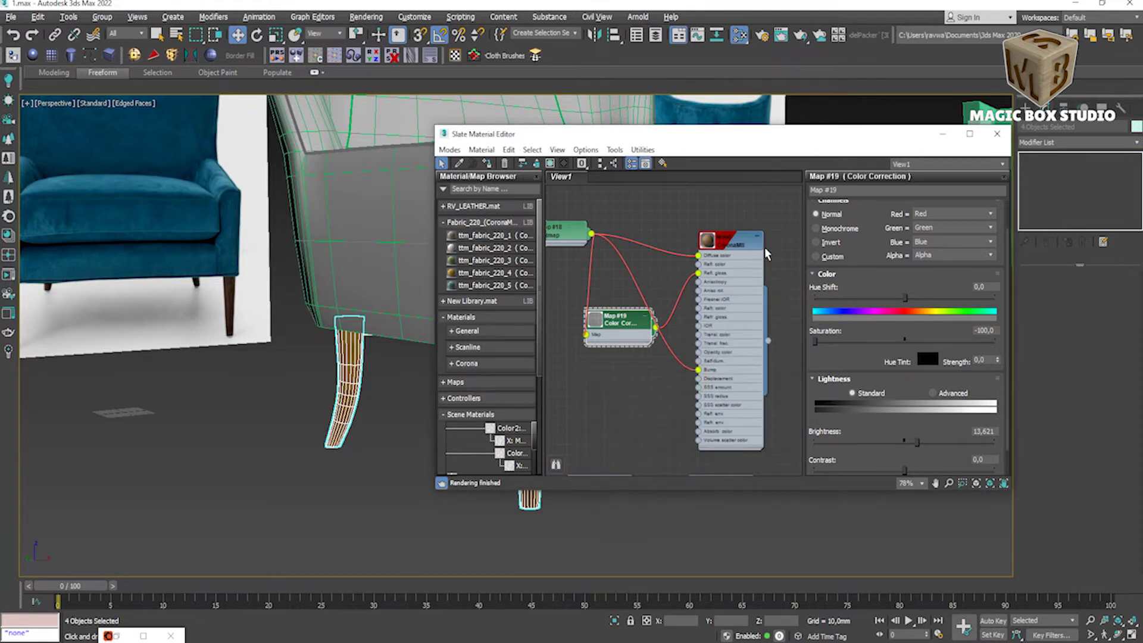
click(942, 133)
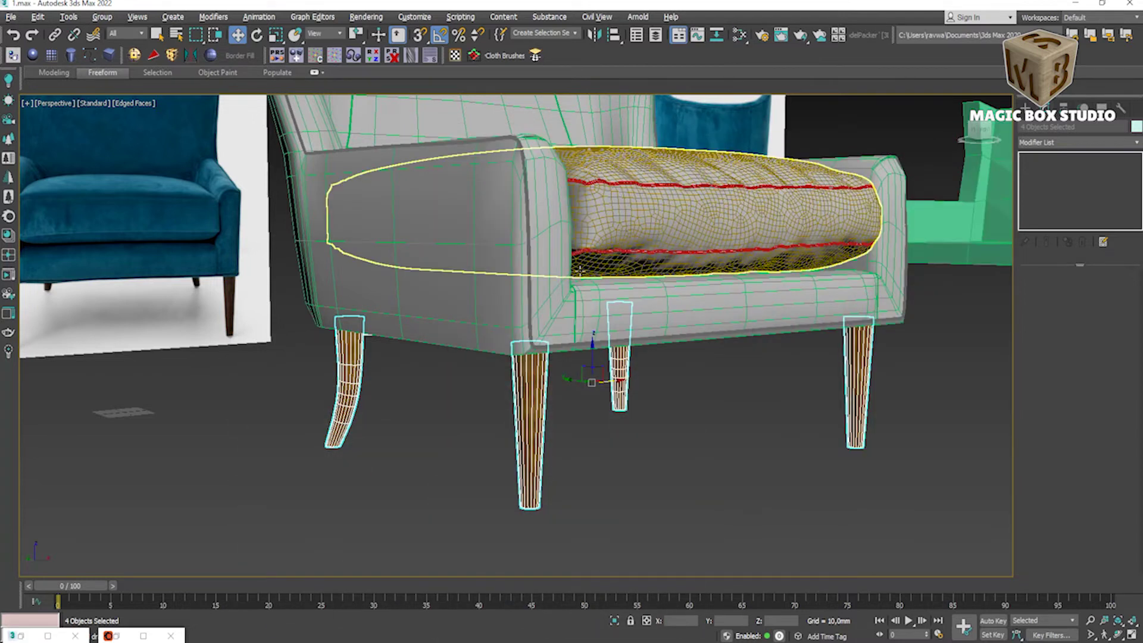
scroll(545, 381, up, 2)
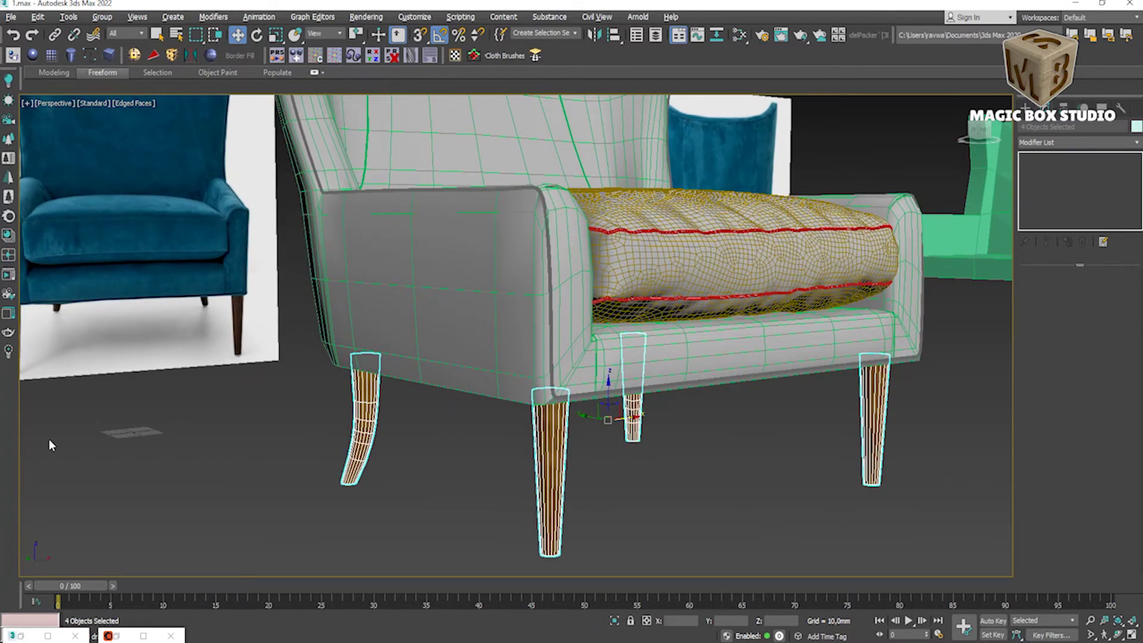
Step: Open the Corona interactive render and zoom in on a wooden leg
click(8, 274)
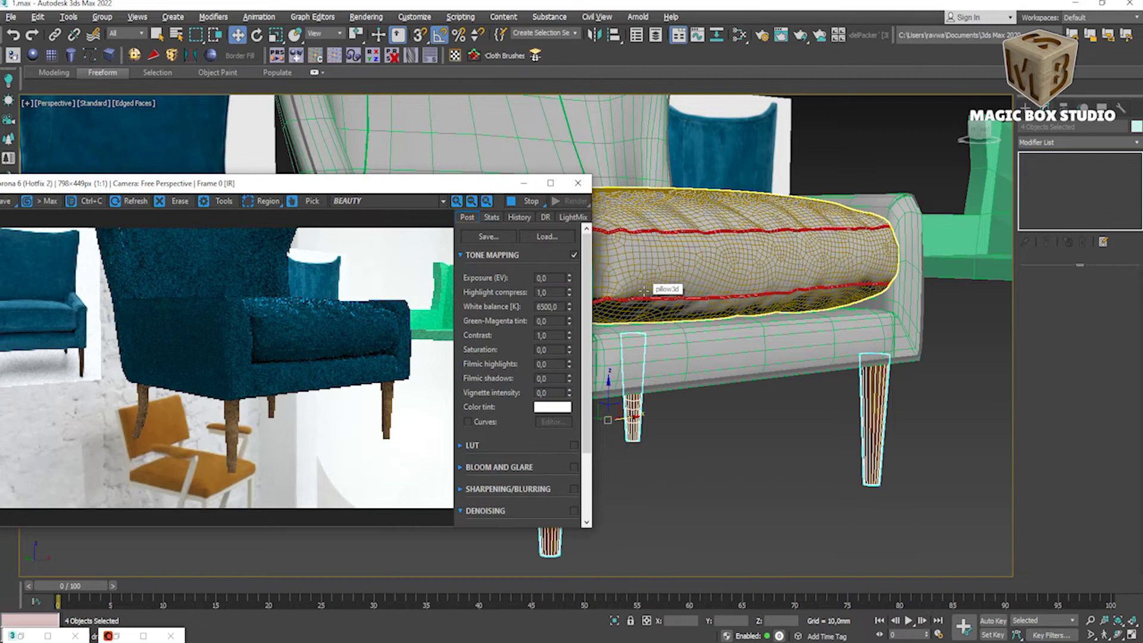
scroll(500, 542, up, 6)
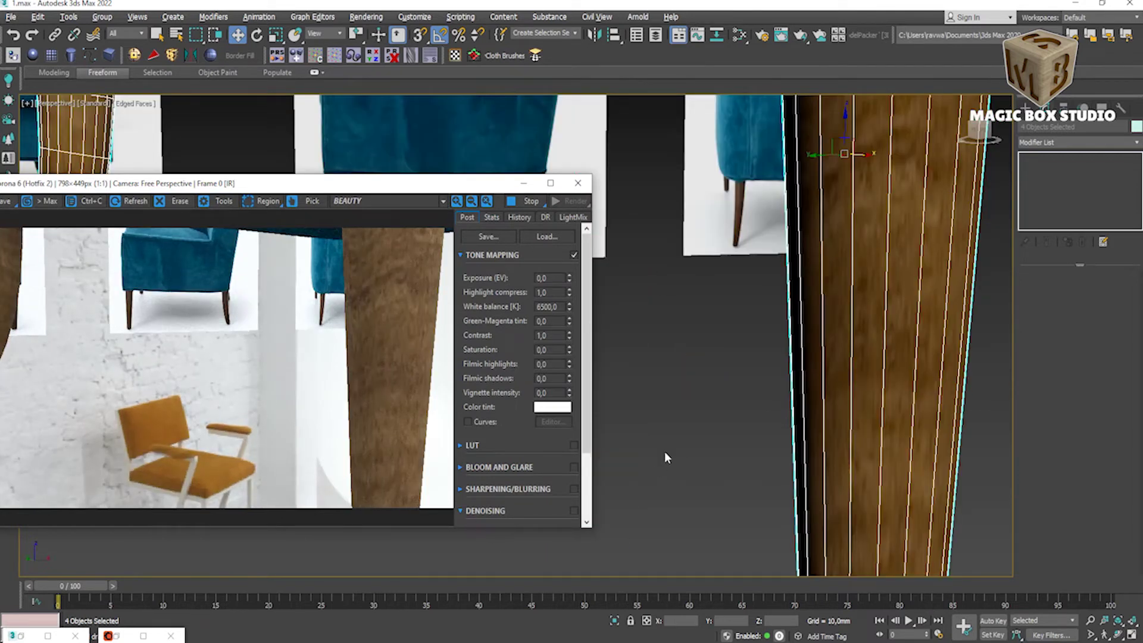
scroll(791, 368, down, 4)
middle_drag(775, 300, 770, 378)
scroll(778, 304, up, 2)
scroll(777, 307, up, 2)
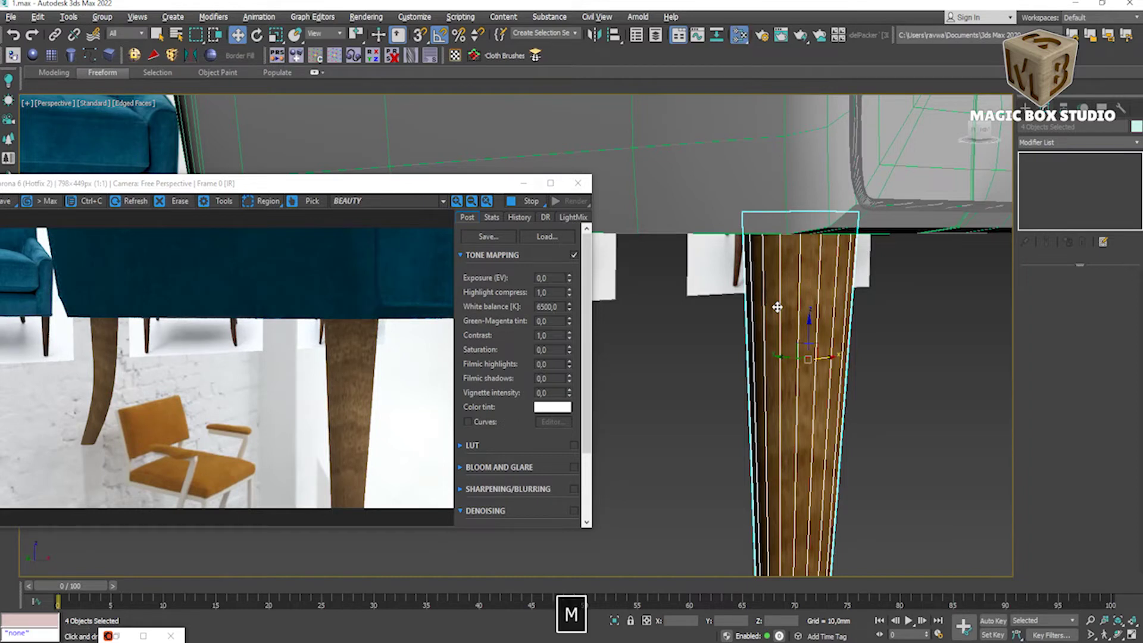
Step: Inspect the Map #18 wood bitmap settings, then minimize the editor and close the render window
key(m)
double_click(558, 242)
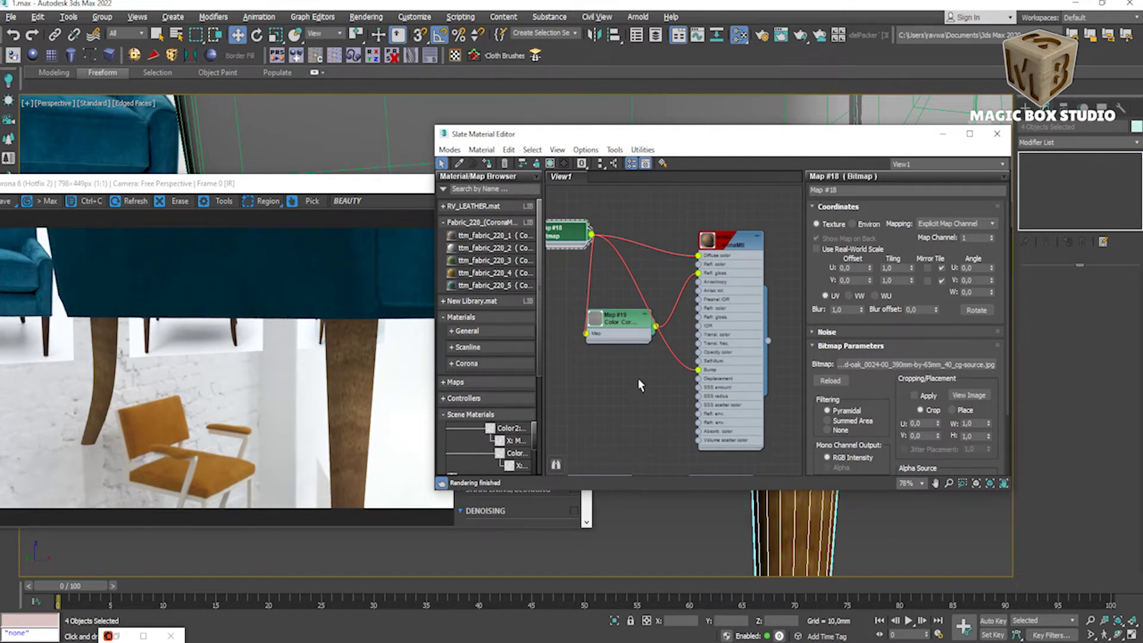
middle_drag(640, 385, 688, 398)
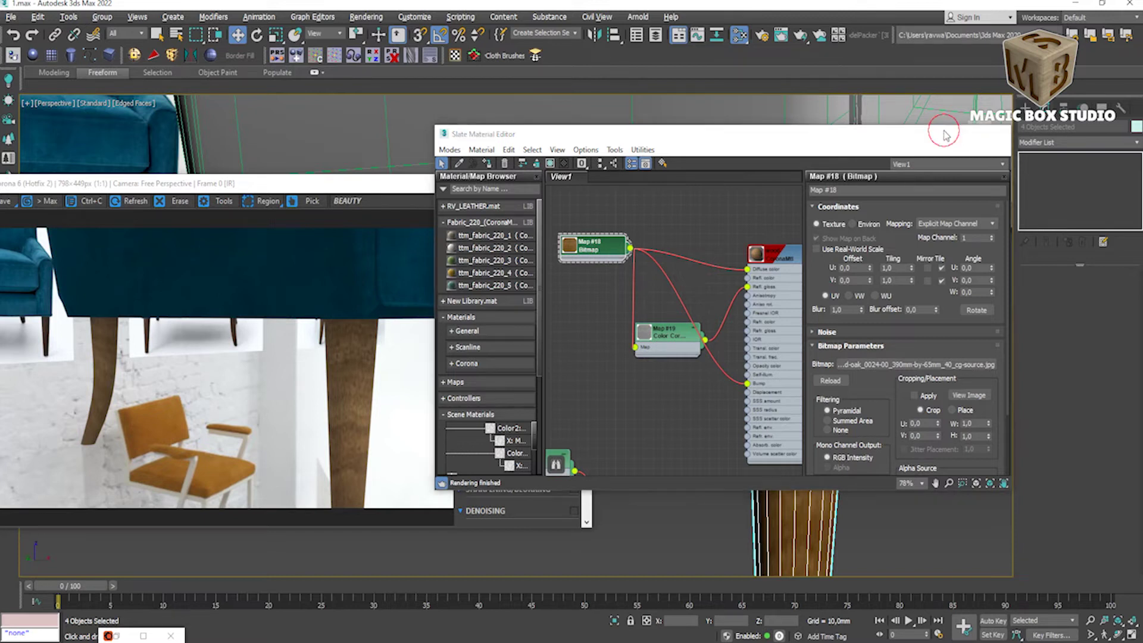
click(943, 133)
click(893, 427)
click(578, 183)
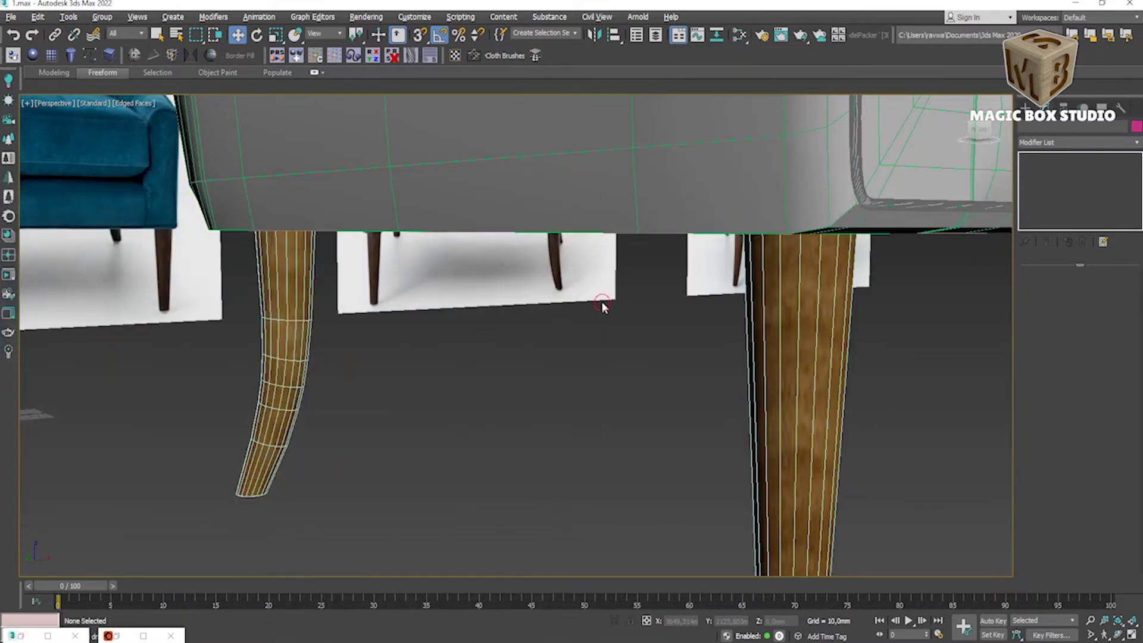
Step: Attach the other three chair legs to Cylinder002 to form one object
scroll(580, 368, down, 10)
scroll(714, 403, up, 8)
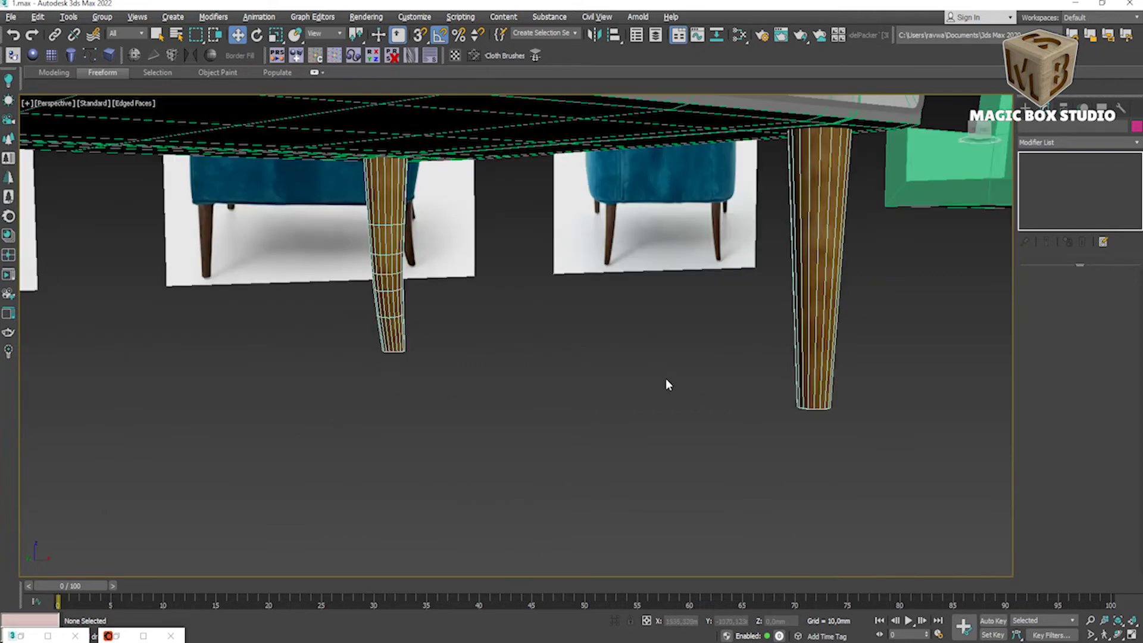
click(796, 355)
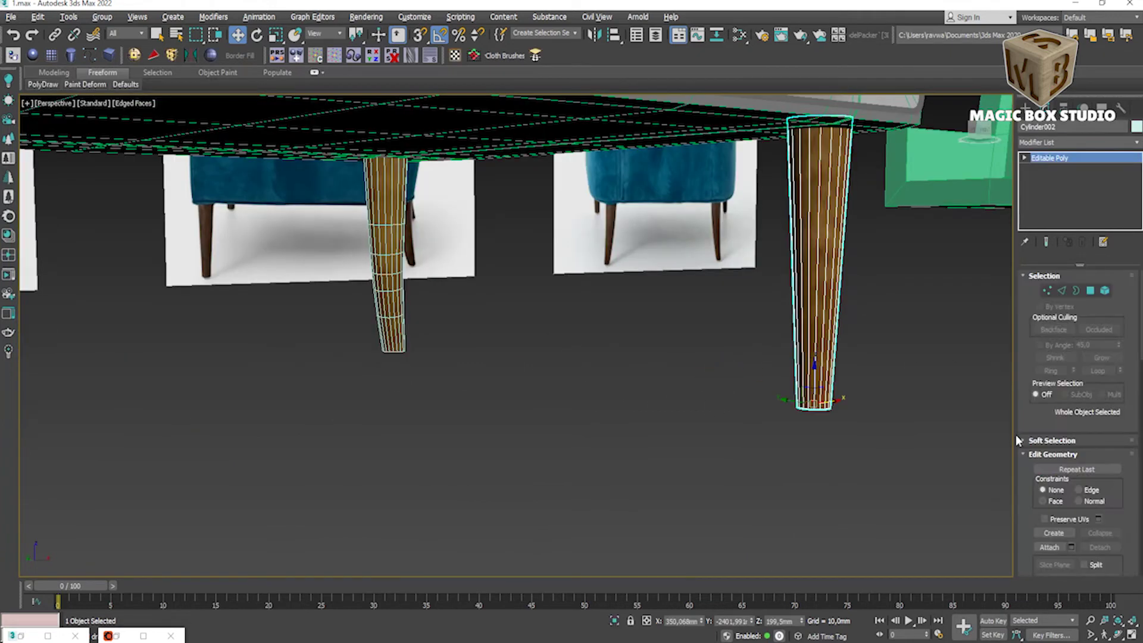
scroll(1044, 513, down, 2)
click(1048, 511)
click(373, 298)
scroll(384, 298, down, 4)
click(224, 298)
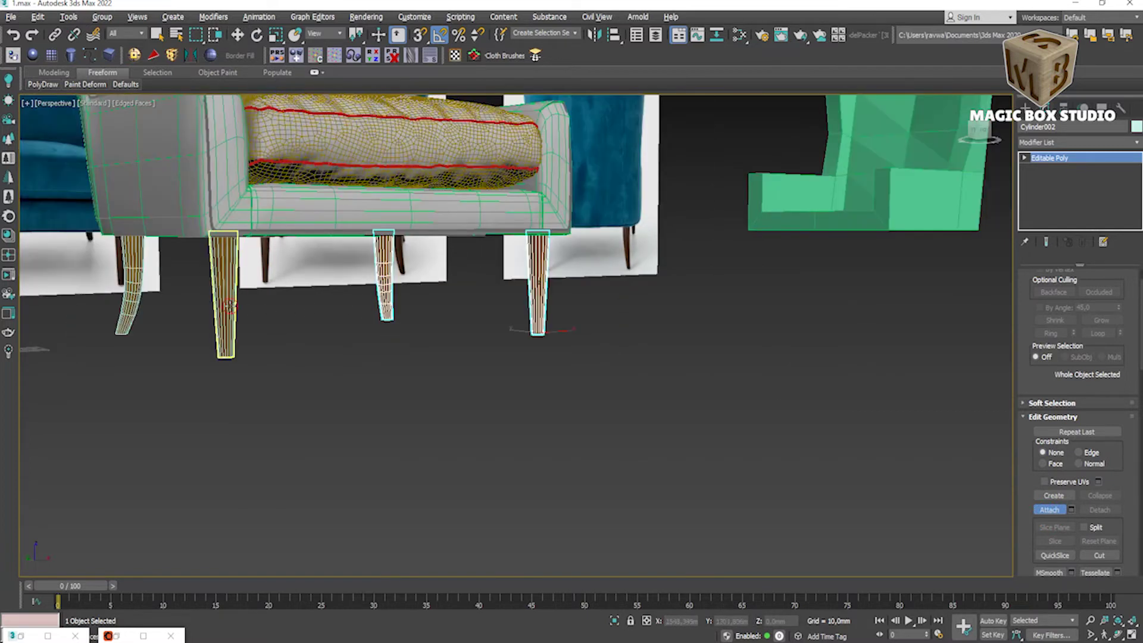
click(132, 286)
right_click(322, 321)
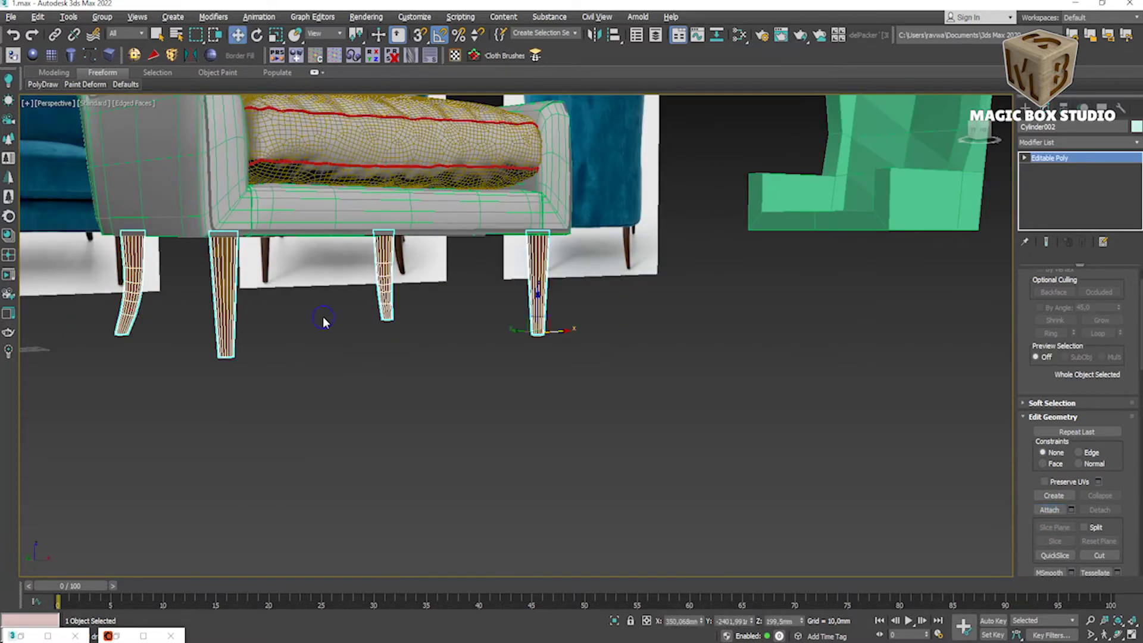
Step: Add an Unwrap UVW modifier to the legs and select all their UV faces in the UV Editor
click(339, 373)
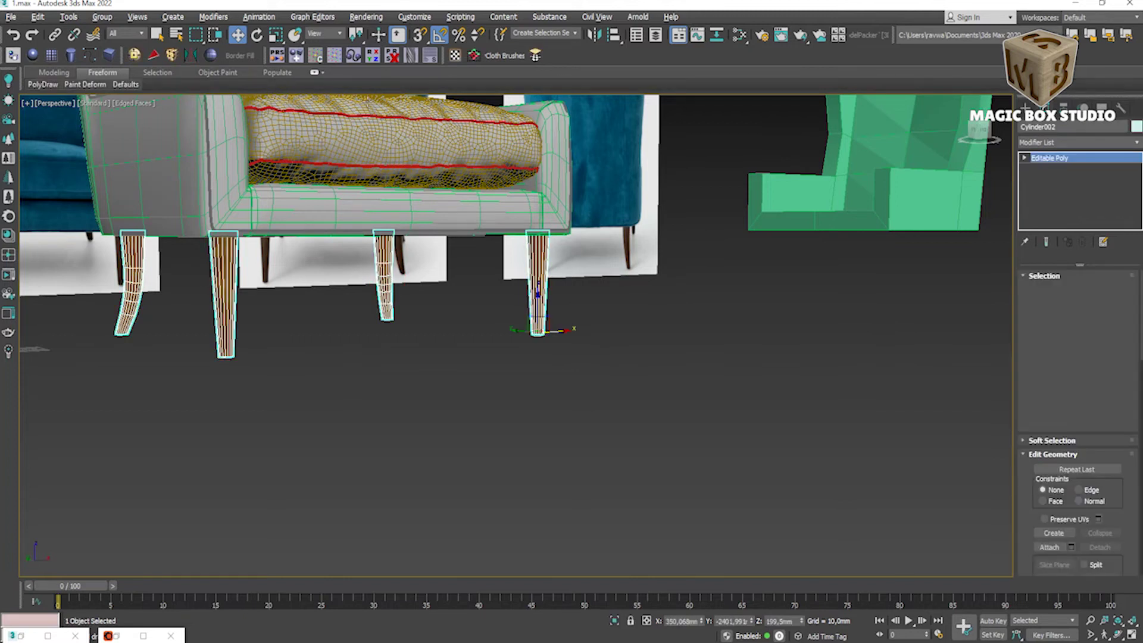
click(456, 55)
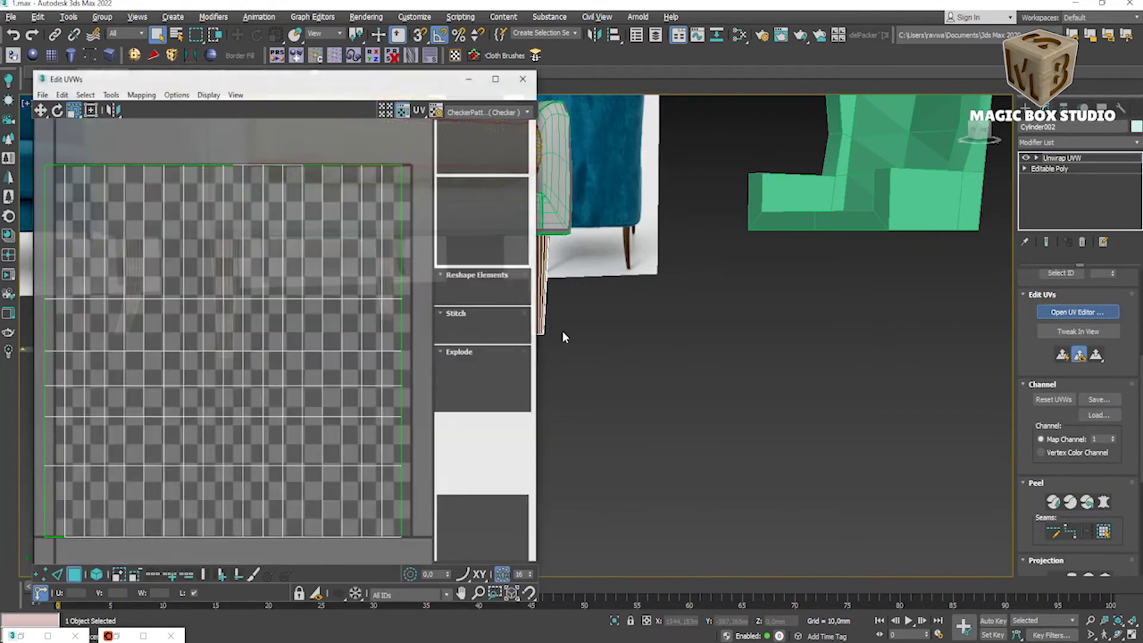
key(ctrl+a)
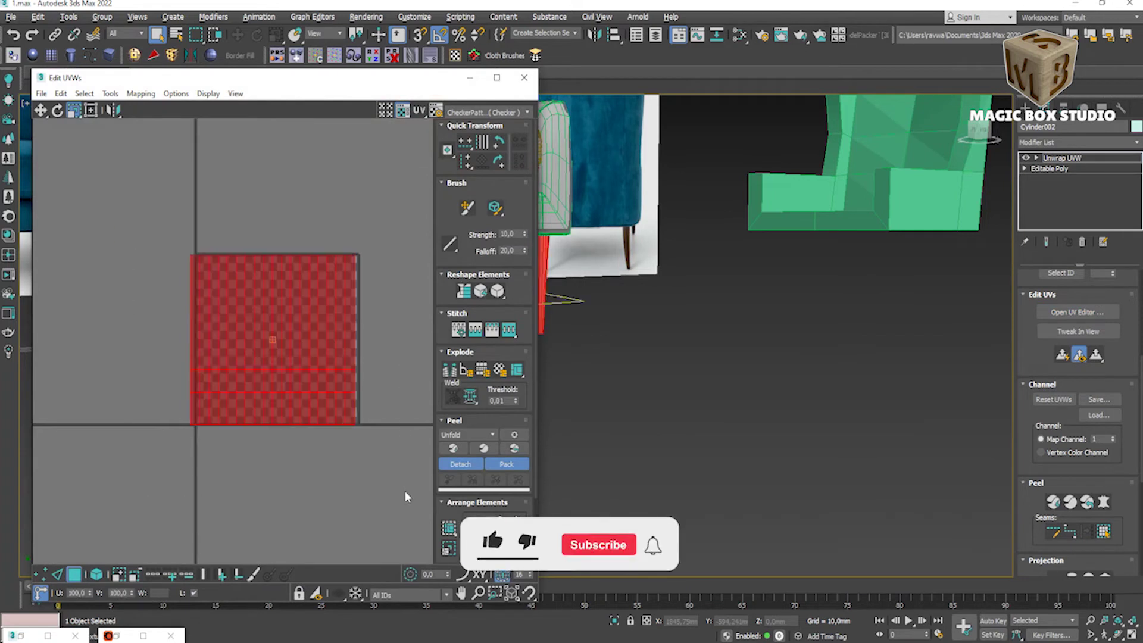
click(469, 77)
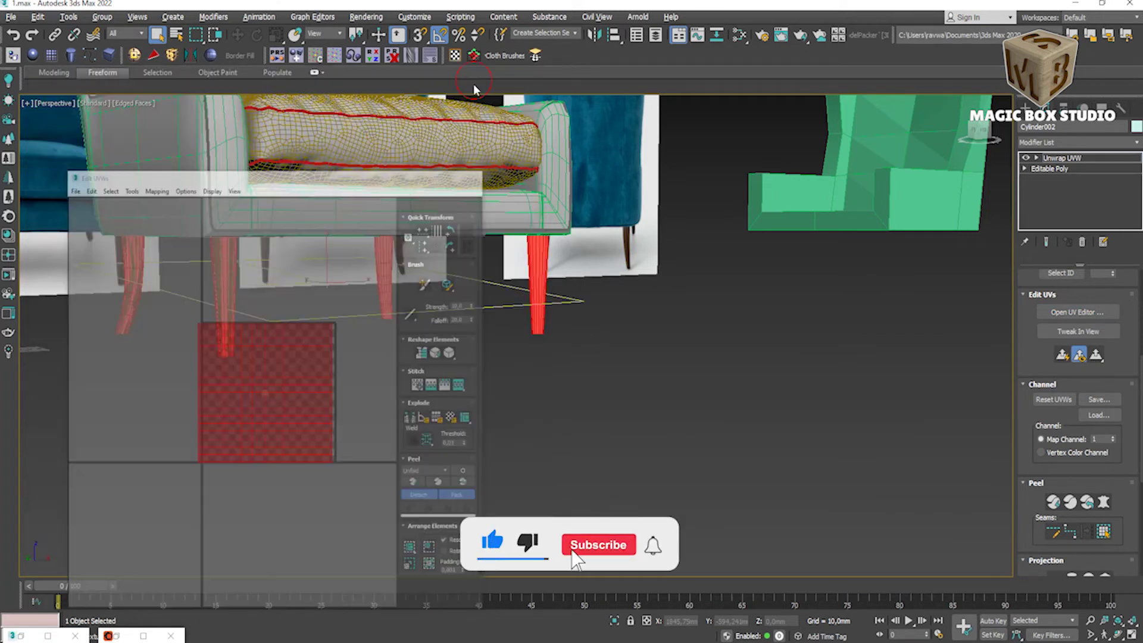
scroll(323, 305, up, 3)
scroll(586, 344, up, 3)
scroll(586, 344, up, 2)
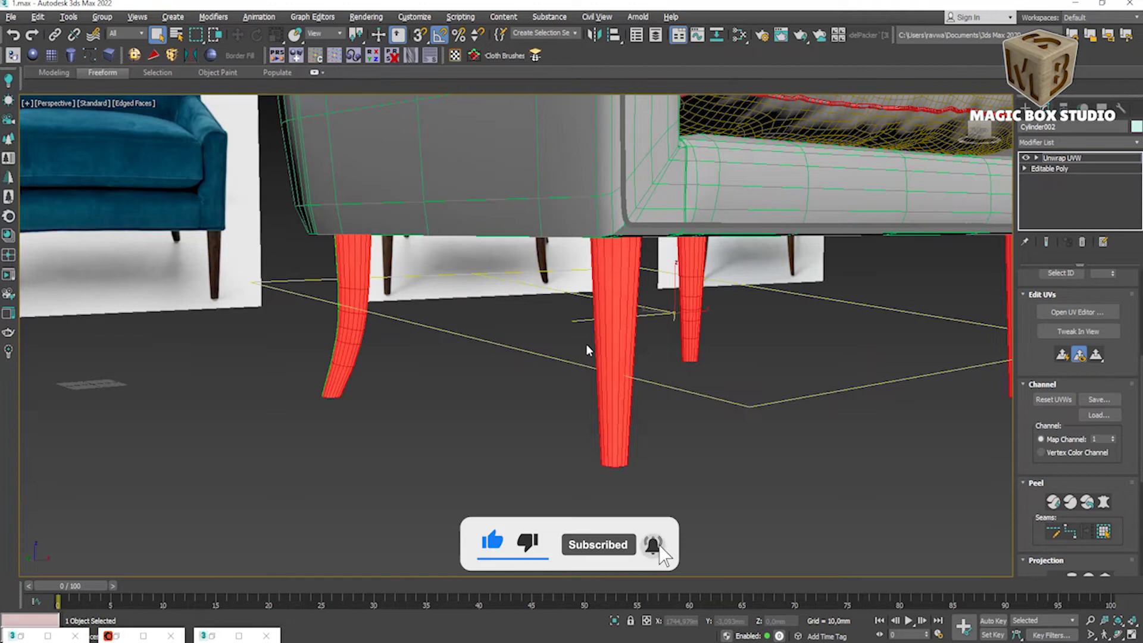
click(108, 636)
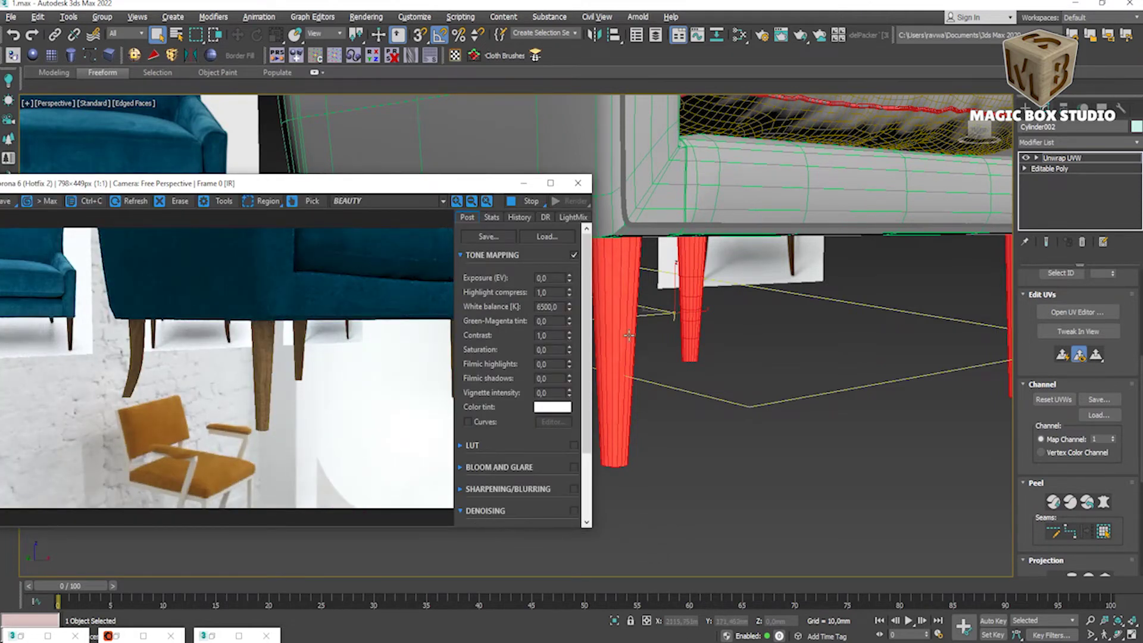
Step: Set the Map #18 bitmap's U and V tiling to 3.0 and check the Corona render
scroll(629, 335, up, 2)
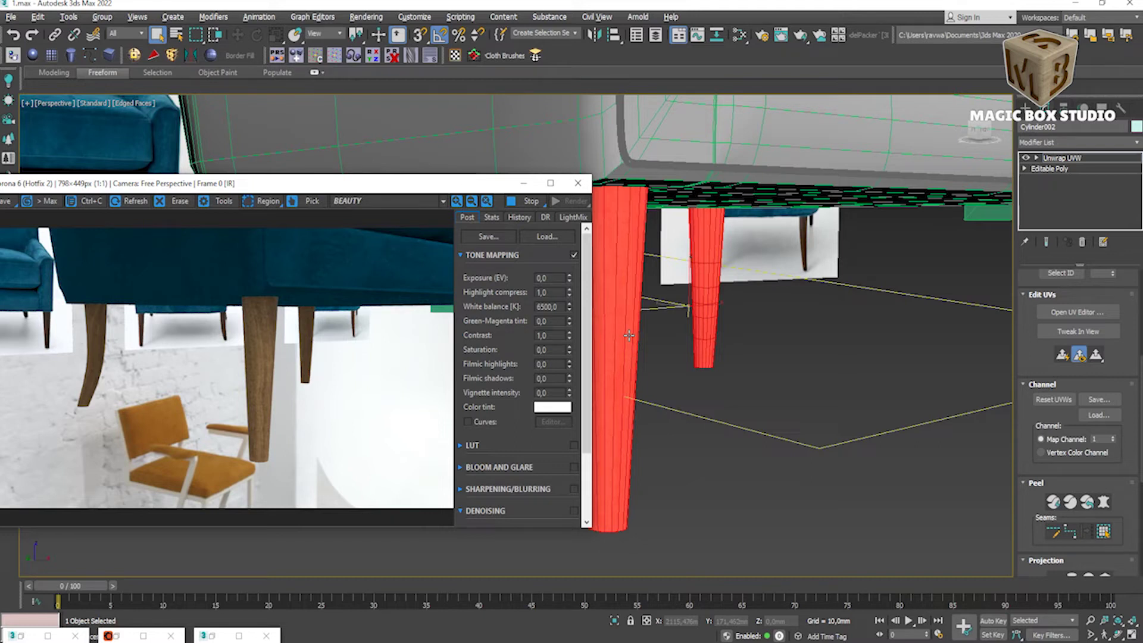
key(m)
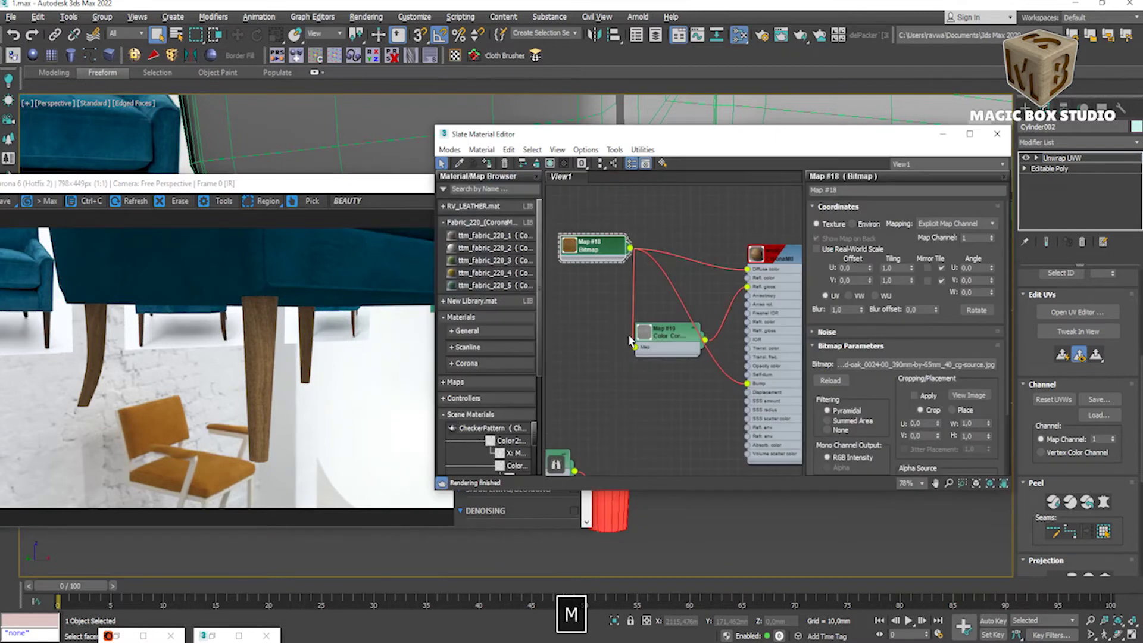
double_click(897, 269)
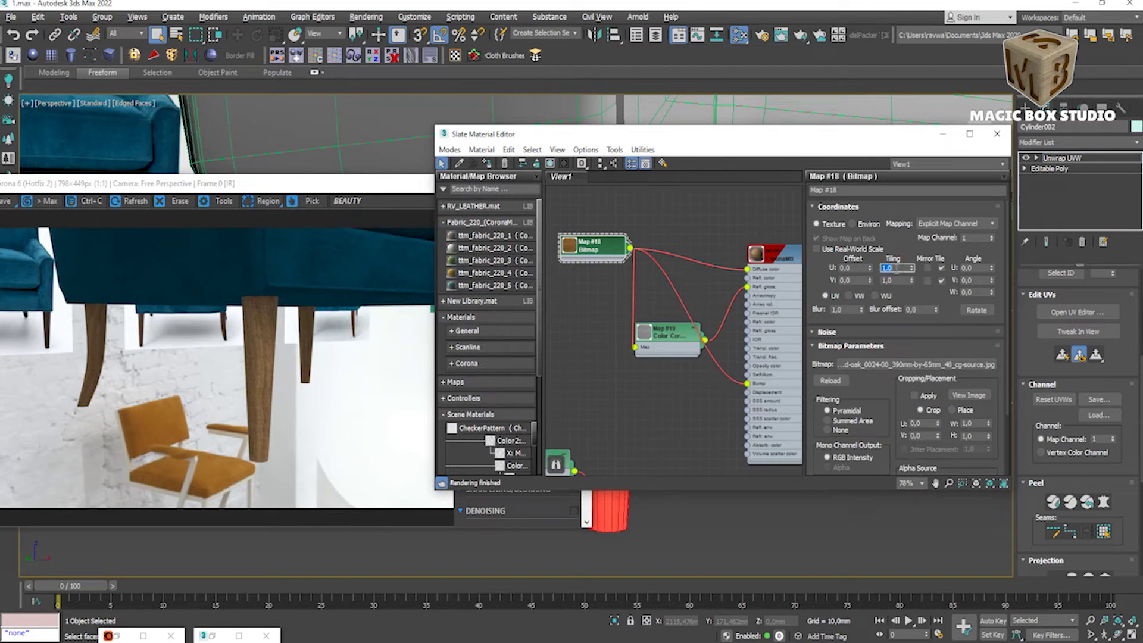
text(3)
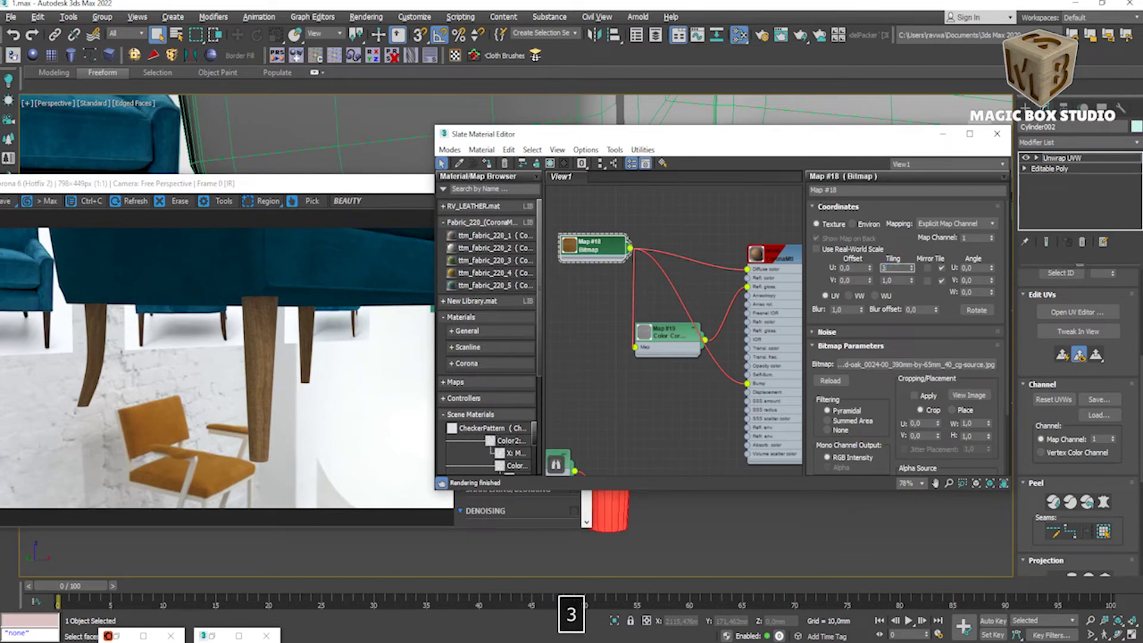
double_click(897, 280)
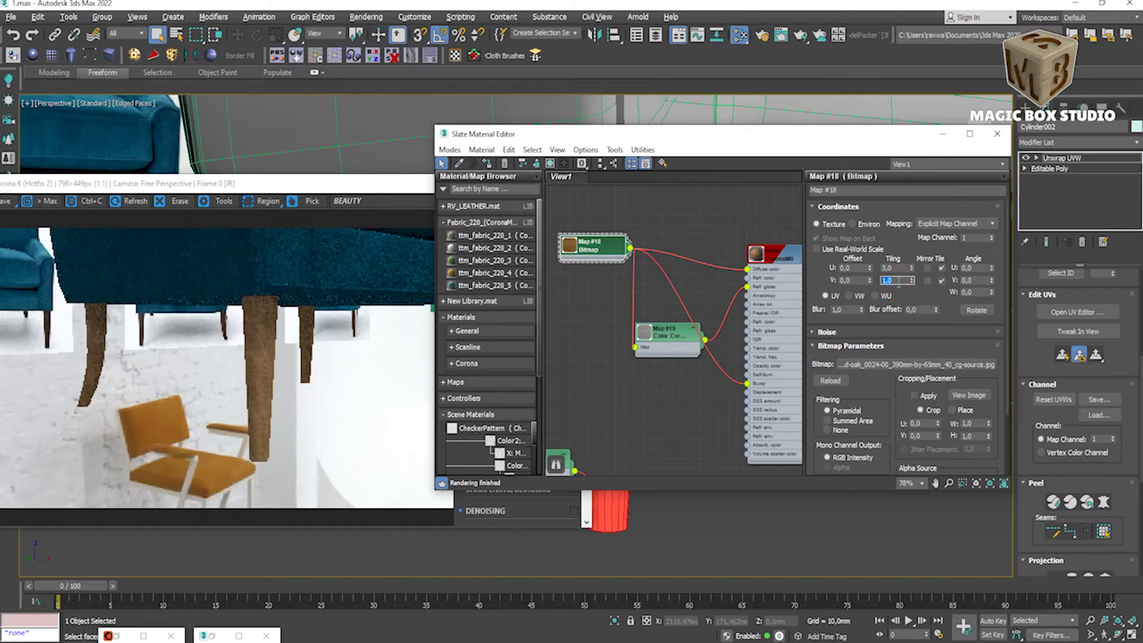
text(3)
key(Return)
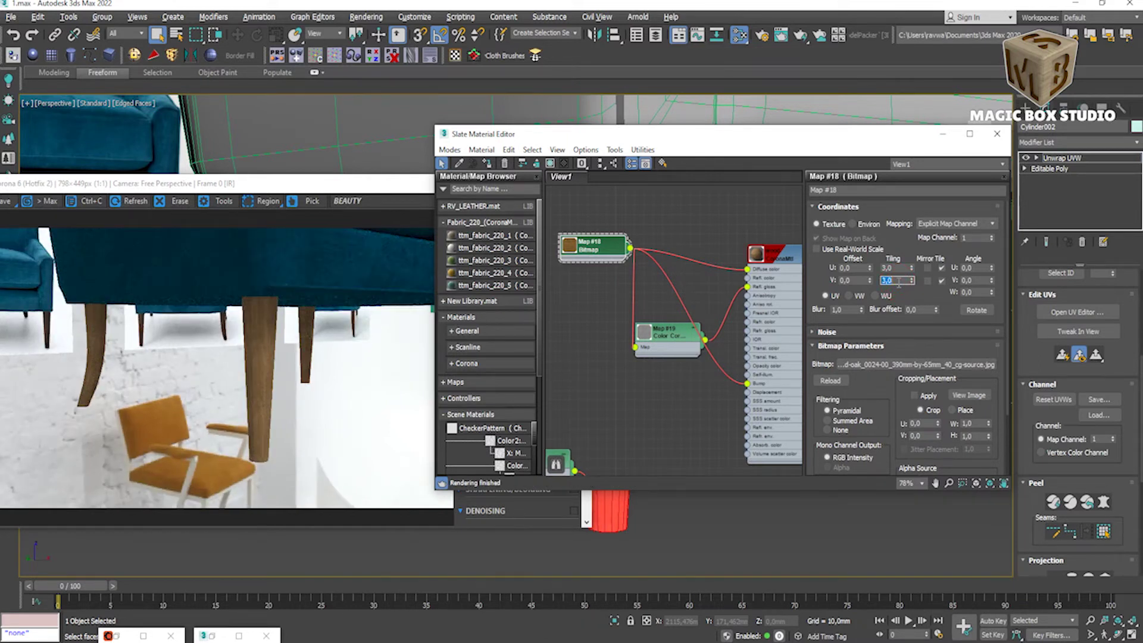
scroll(267, 375, up, 1)
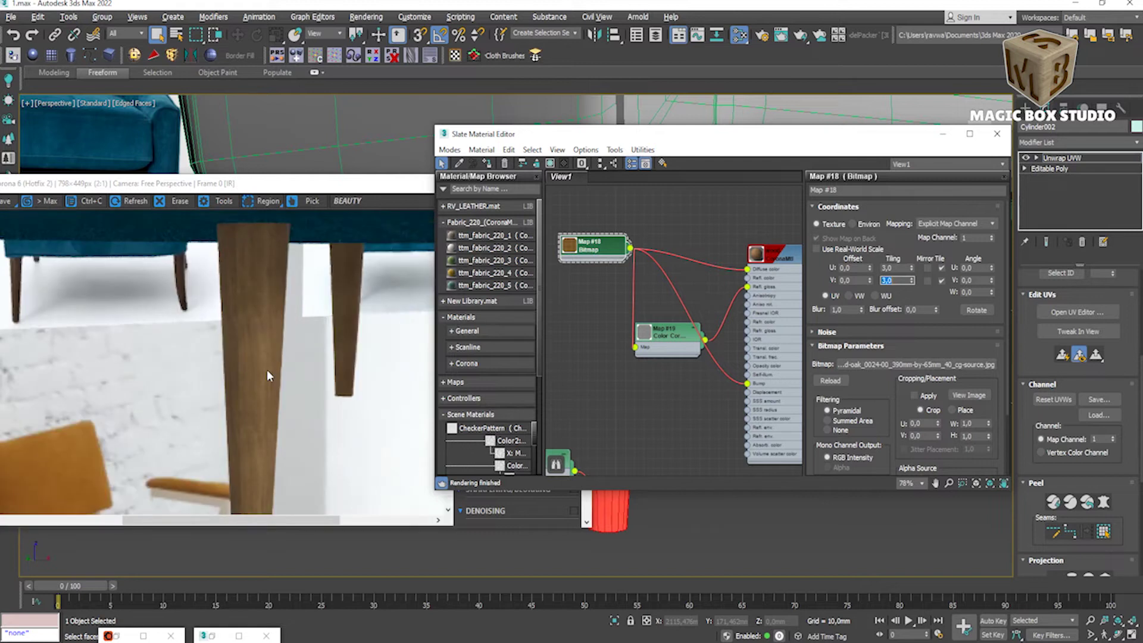
scroll(268, 375, down, 1)
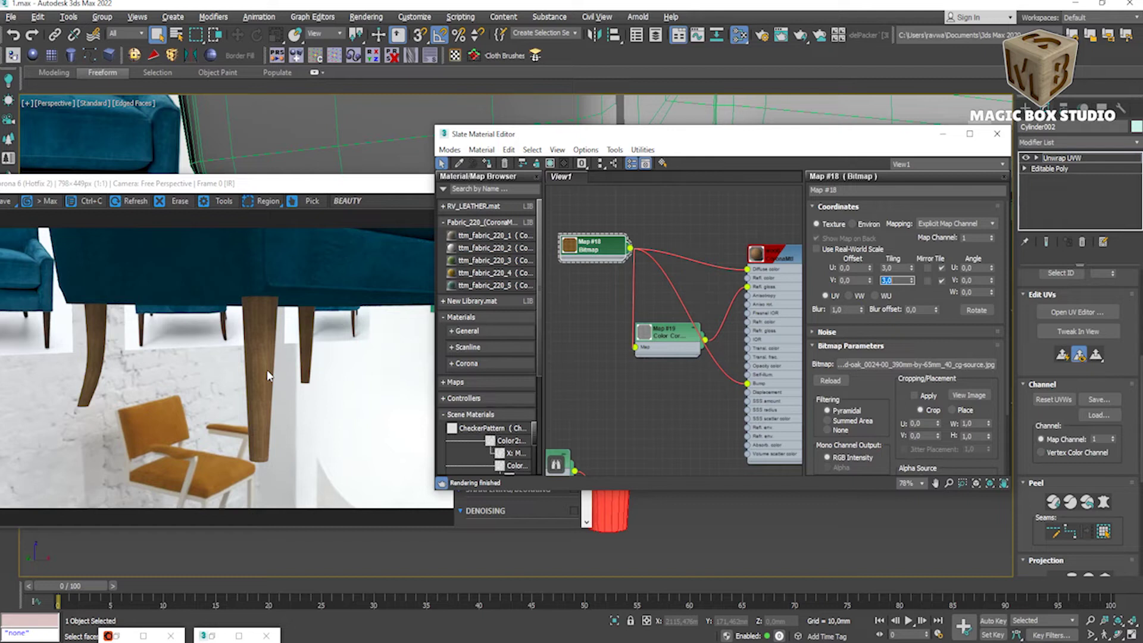
click(935, 142)
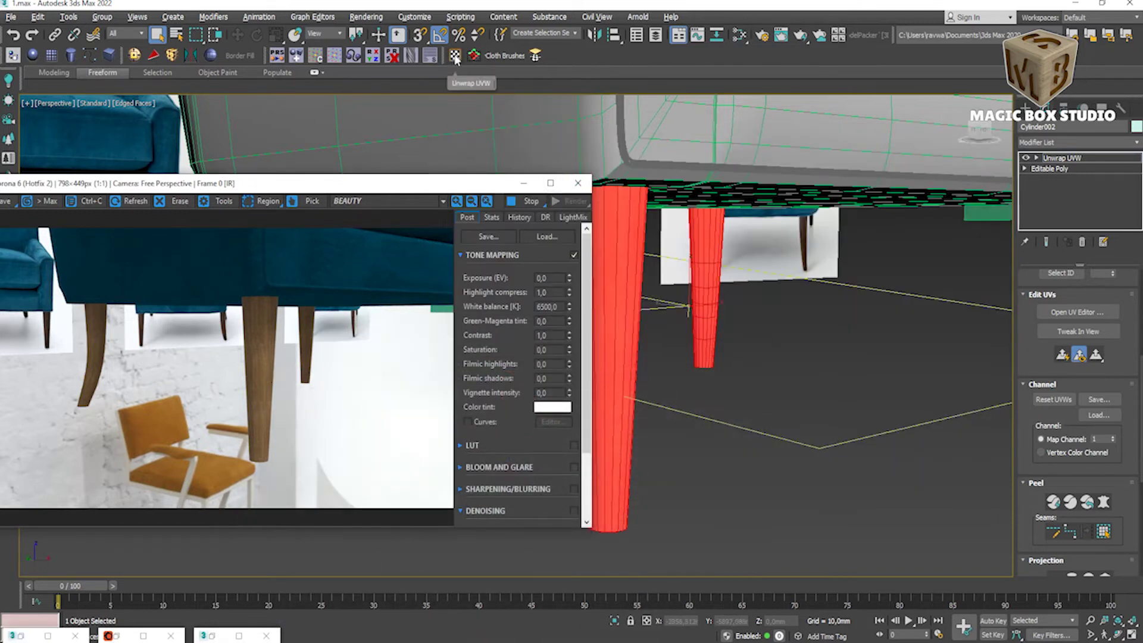
Step: Switch to element selection, Peel the leg's UV shell and move it to the lower left
click(1078, 312)
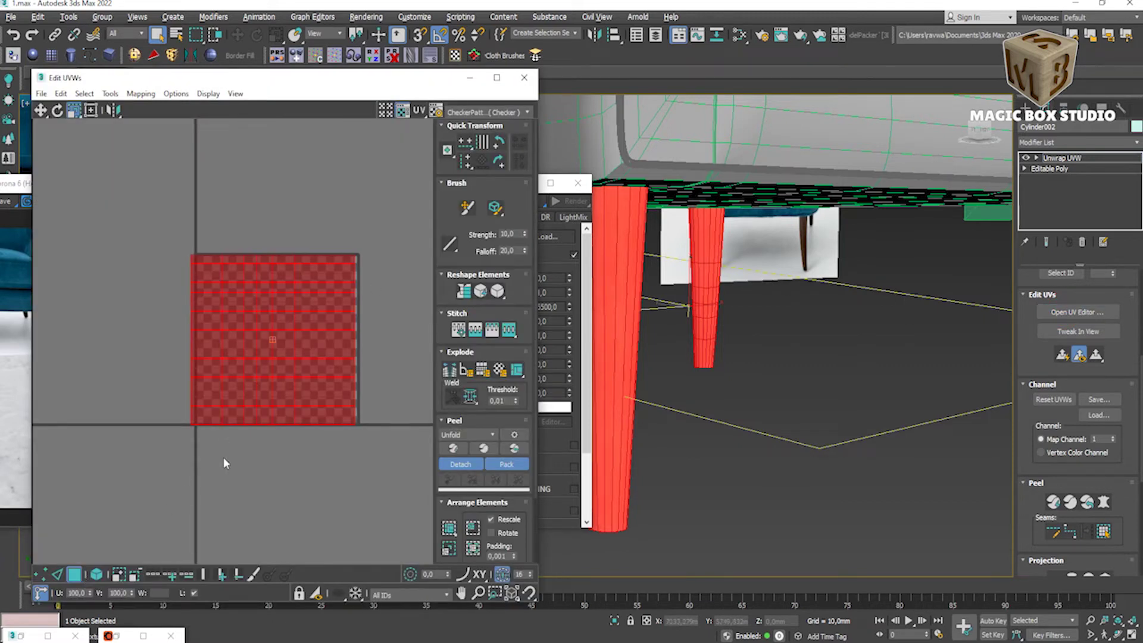
click(90, 576)
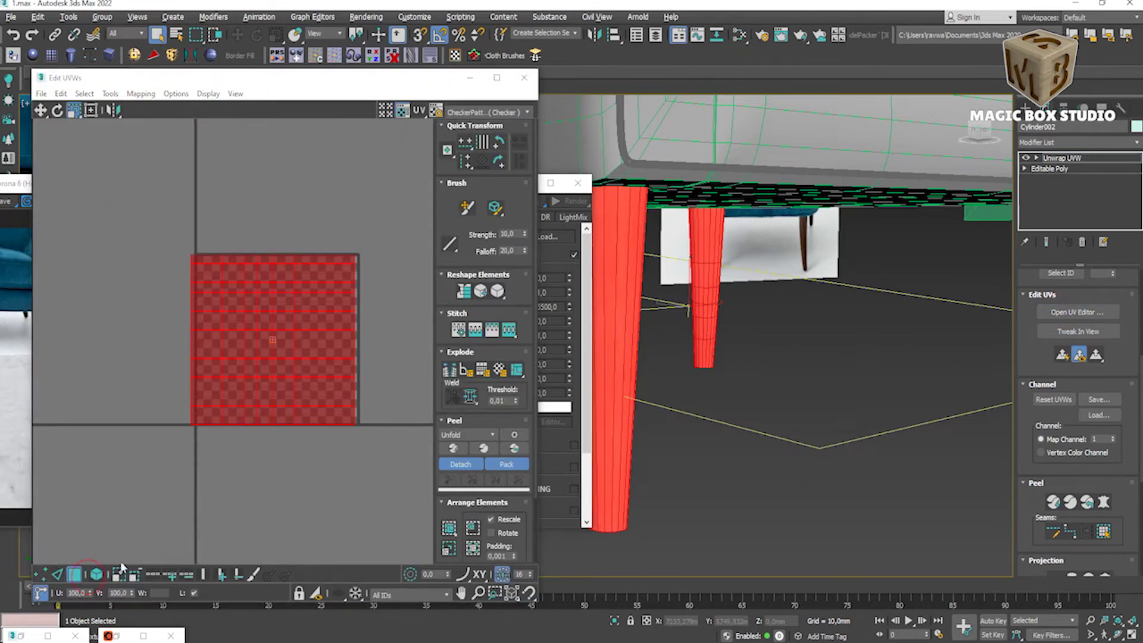
click(96, 574)
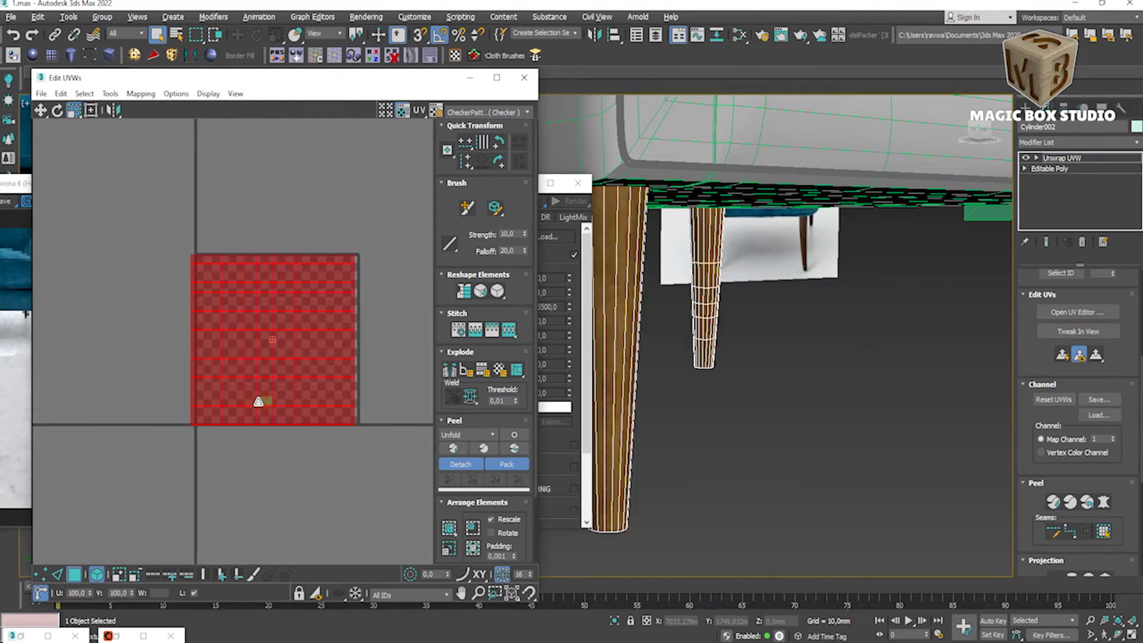
click(248, 314)
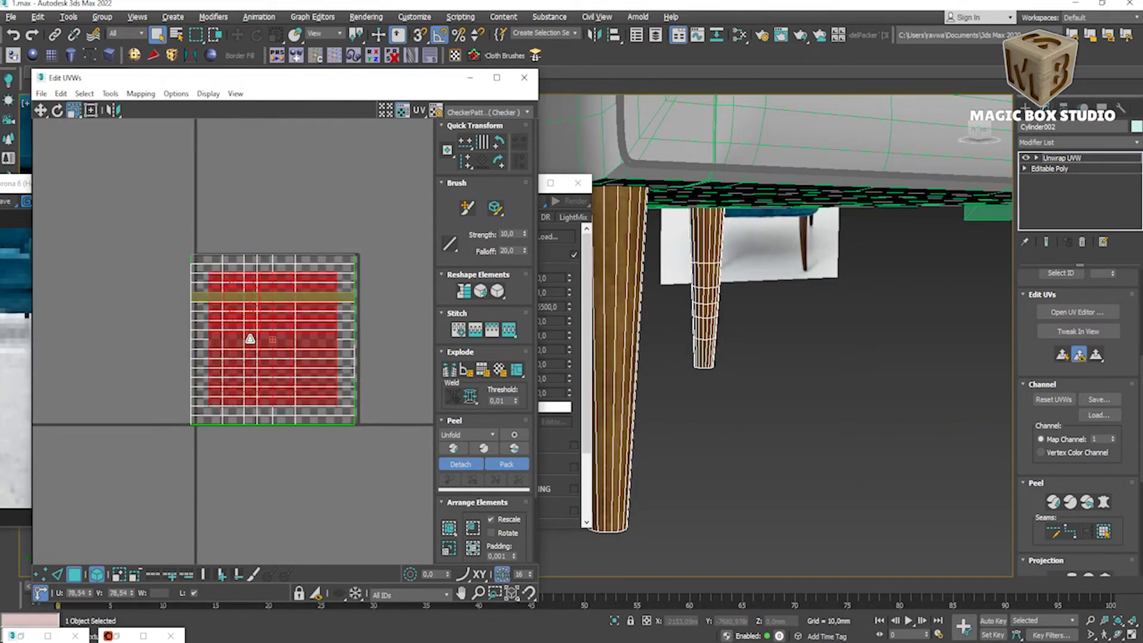
key(ctrl+z)
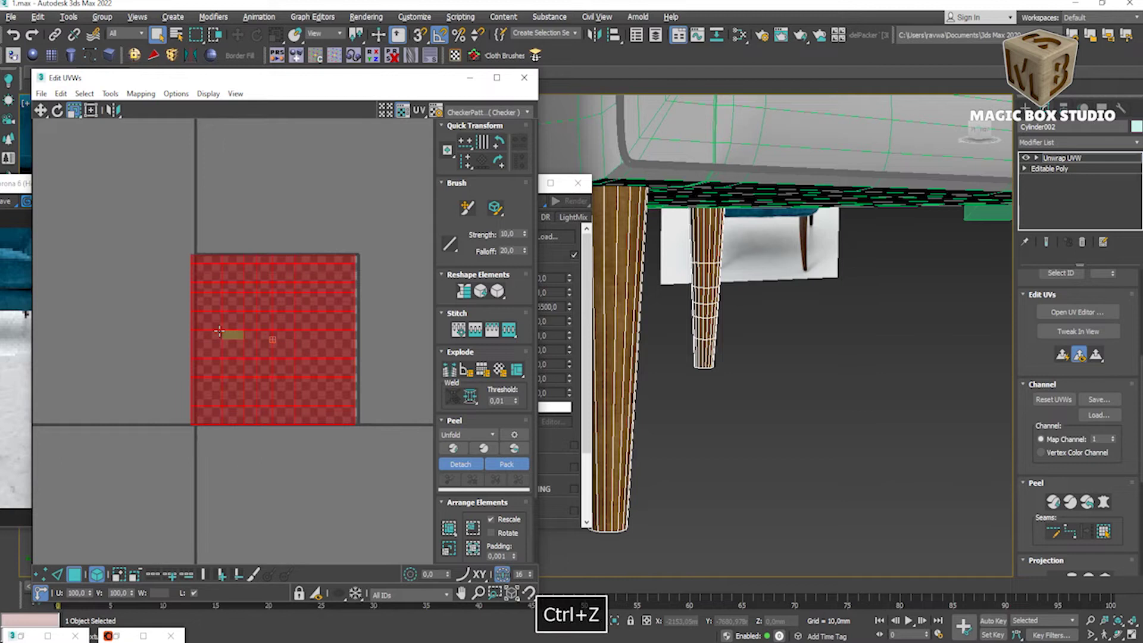
click(41, 111)
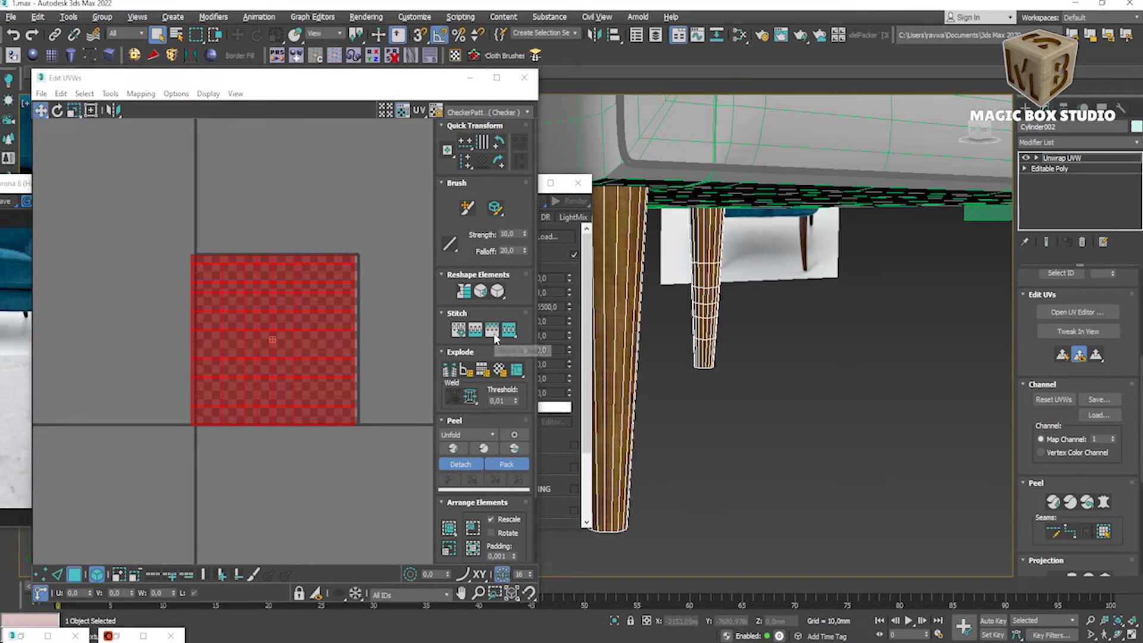
click(524, 451)
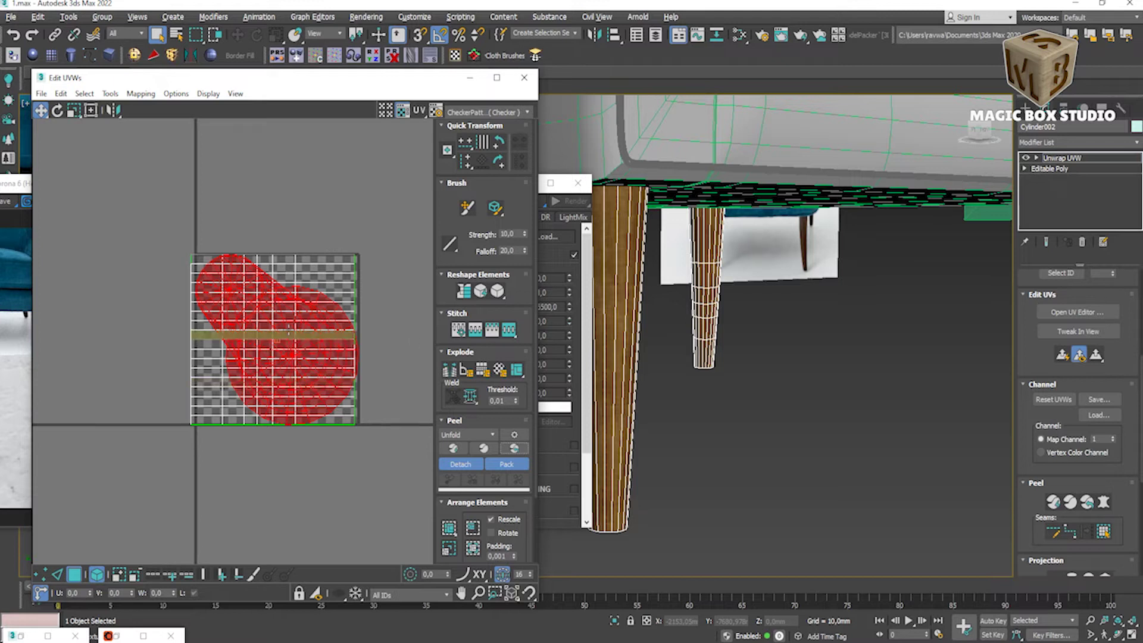
drag(283, 328, 158, 414)
Step: Reposition the leg's UV shell beside the checker tile's right edge
click(250, 453)
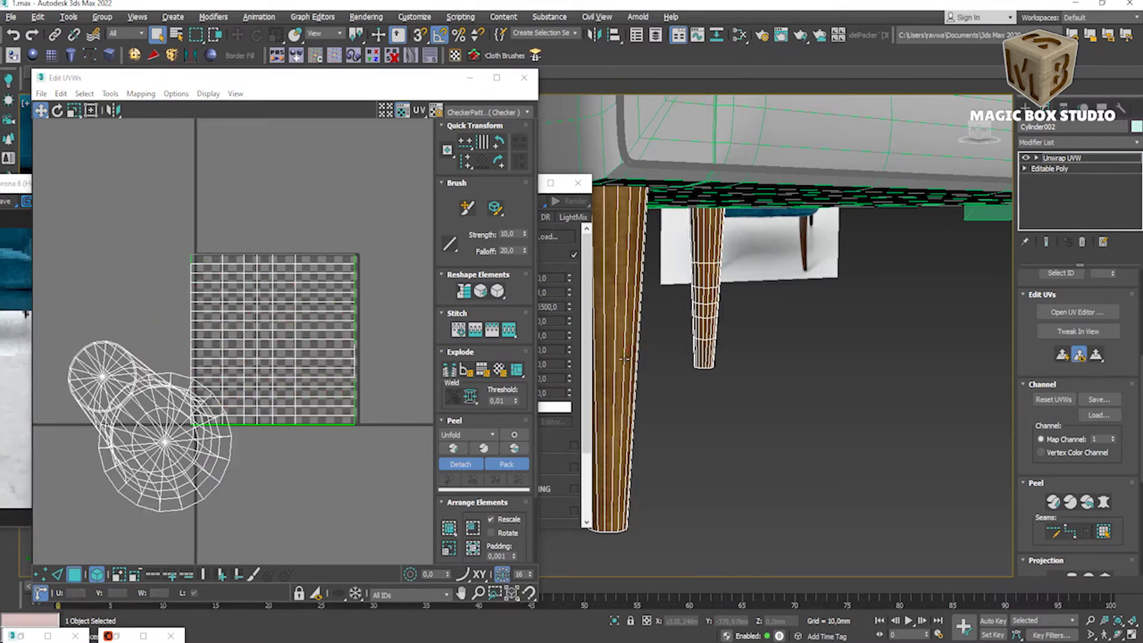
click(272, 334)
double_click(286, 349)
mouse_move(286, 344)
mouse_down()
mouse_move(422, 252)
mouse_move(451, 393)
mouse_up()
double_click(318, 334)
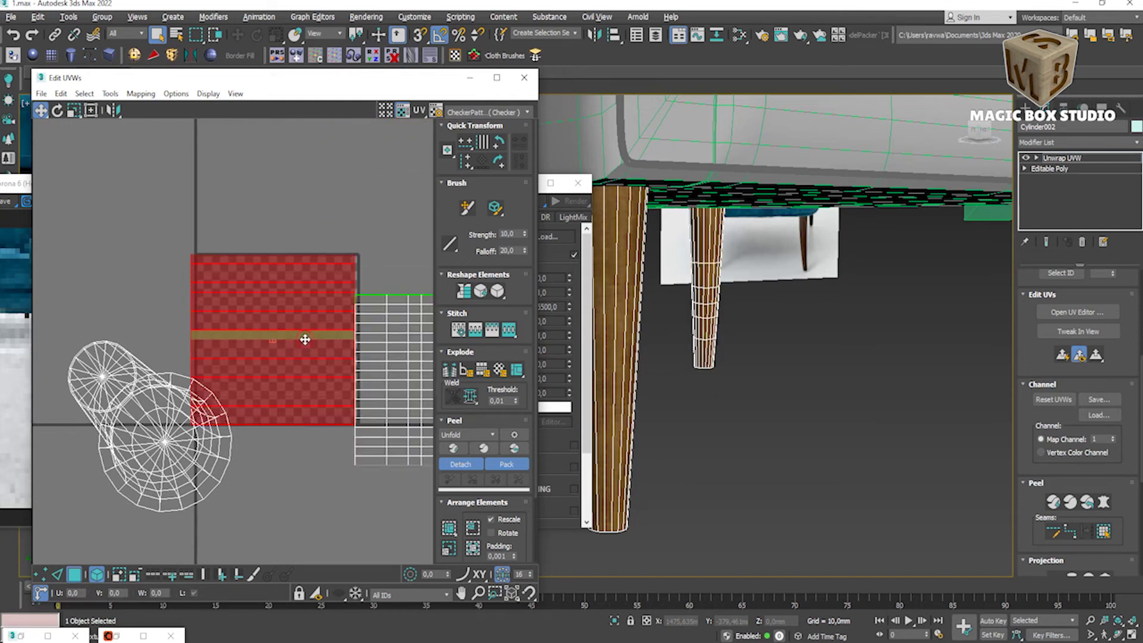
mouse_move(318, 334)
mouse_down()
mouse_move(383, 278)
mouse_move(501, 311)
mouse_up()
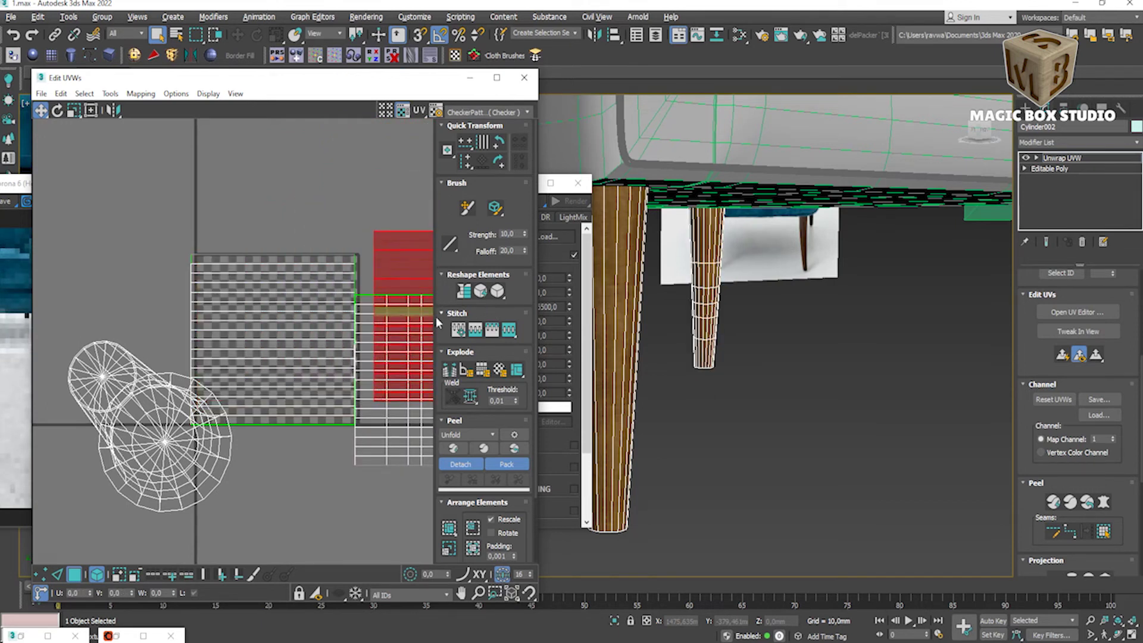
double_click(336, 321)
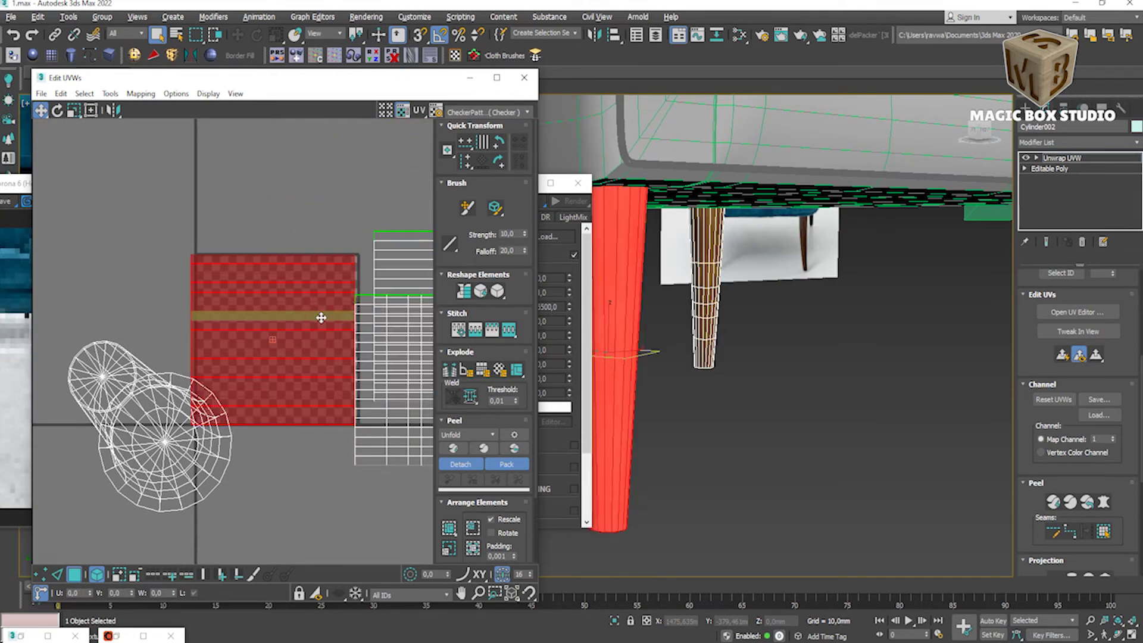
Step: Peel the leg shell again and rotate it about 15 degrees to lie near horizontal
click(457, 451)
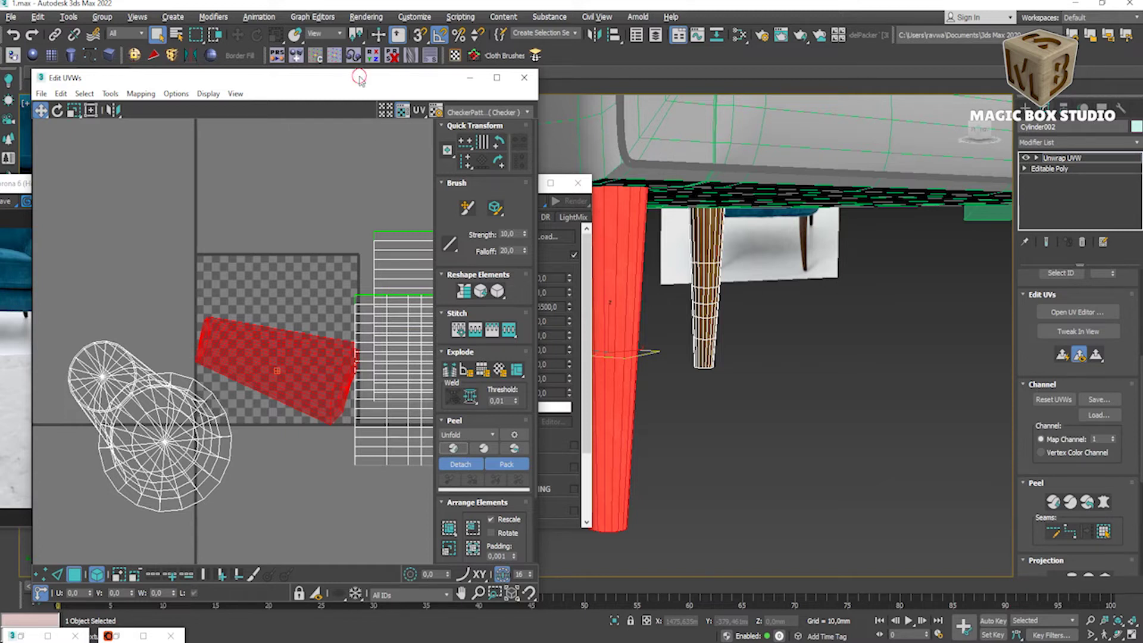
drag(358, 77, 902, 143)
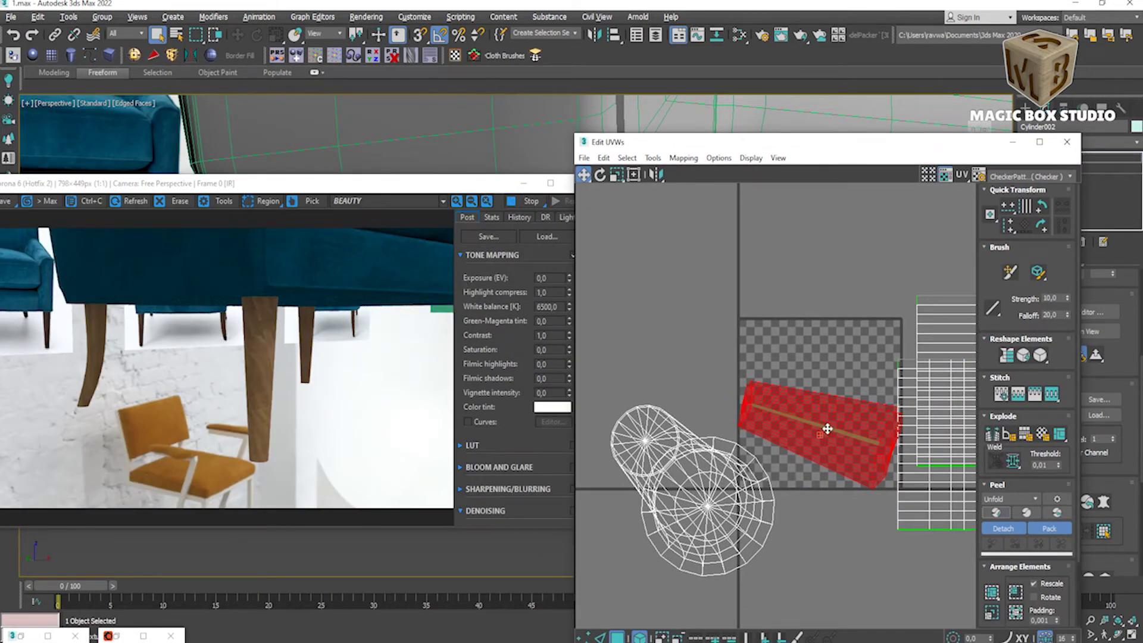
click(601, 175)
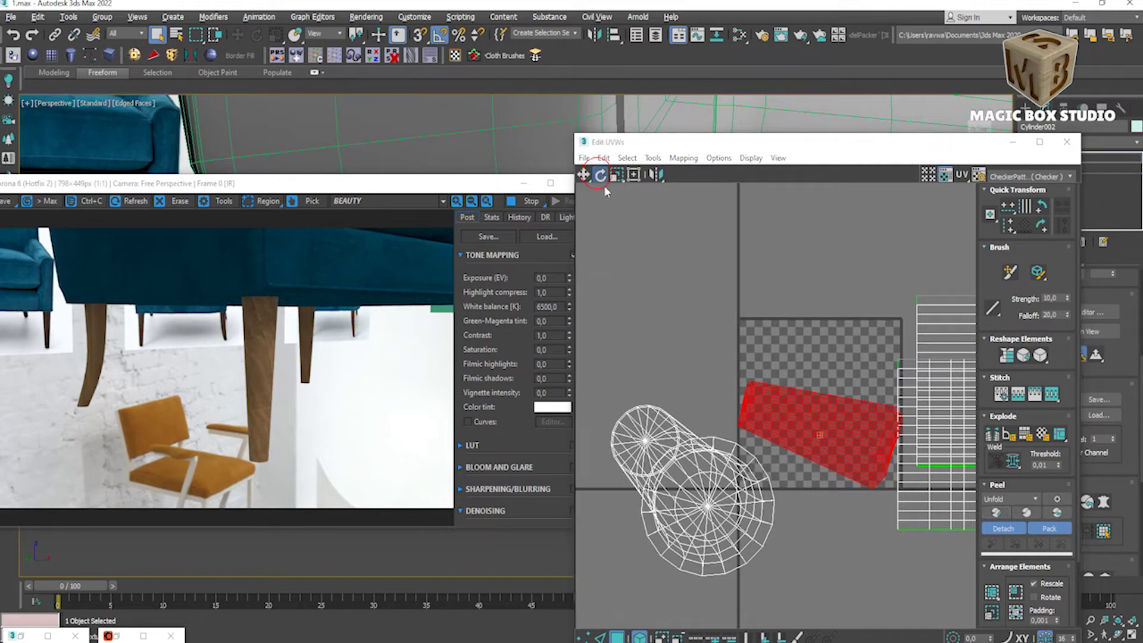
drag(752, 398, 751, 420)
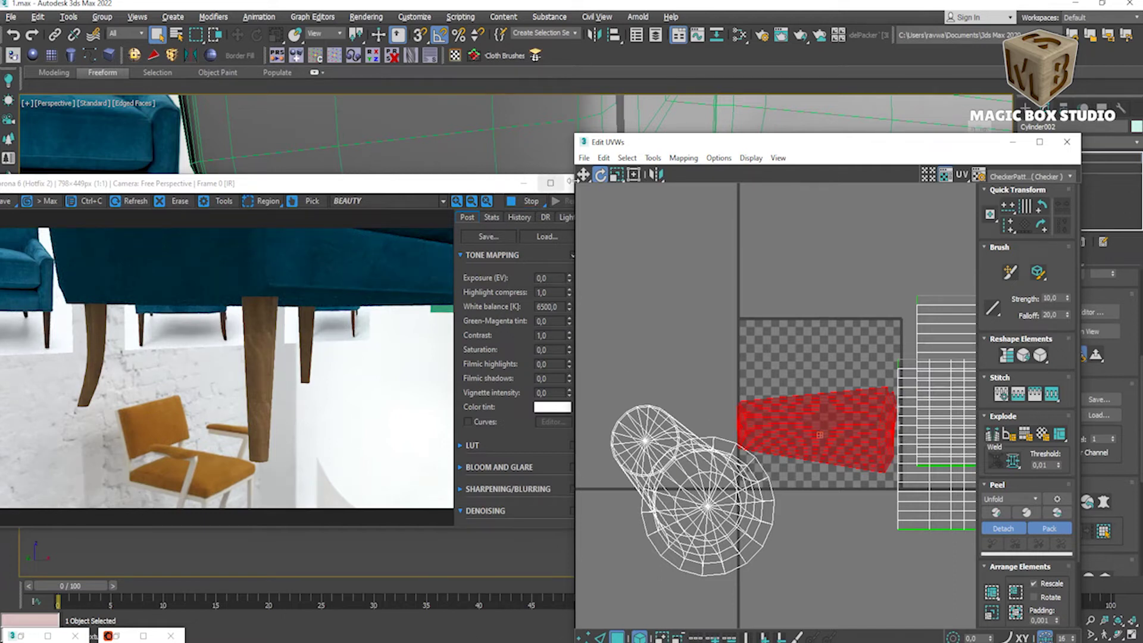
Step: Open a preview window for the Map #18 wood bitmap in the Slate Material Editor
click(938, 146)
key(m)
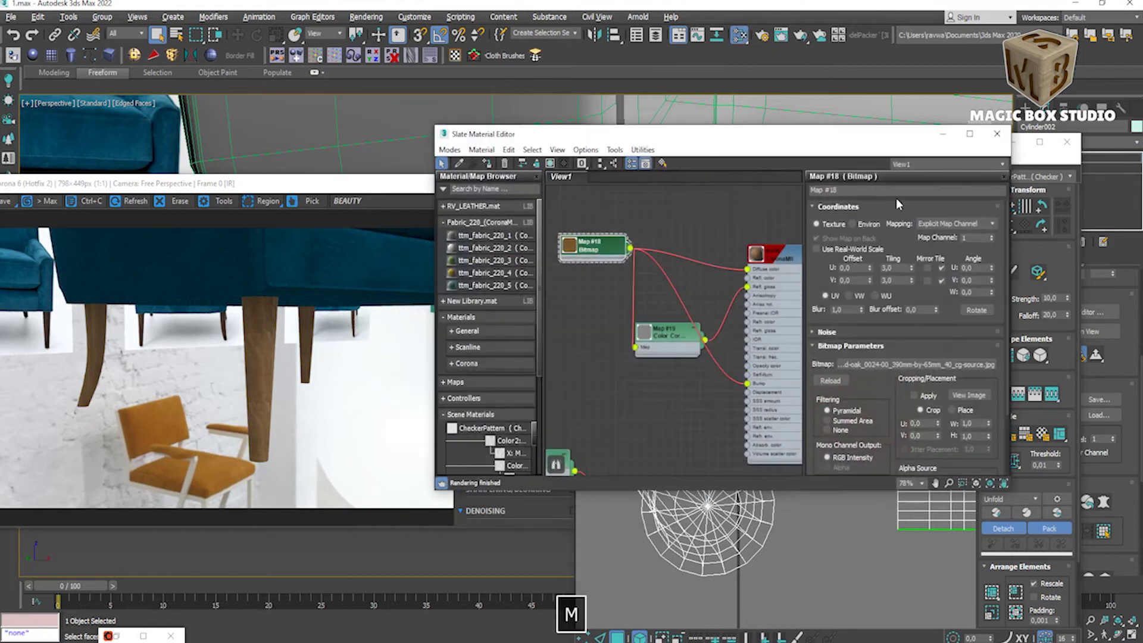
right_click(596, 264)
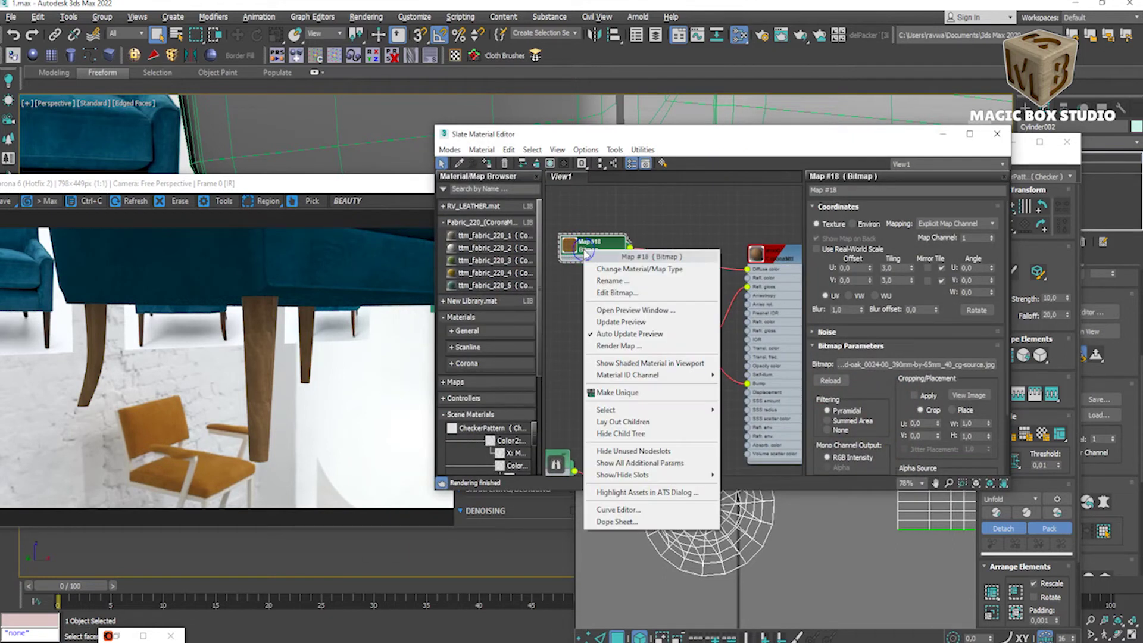
click(609, 310)
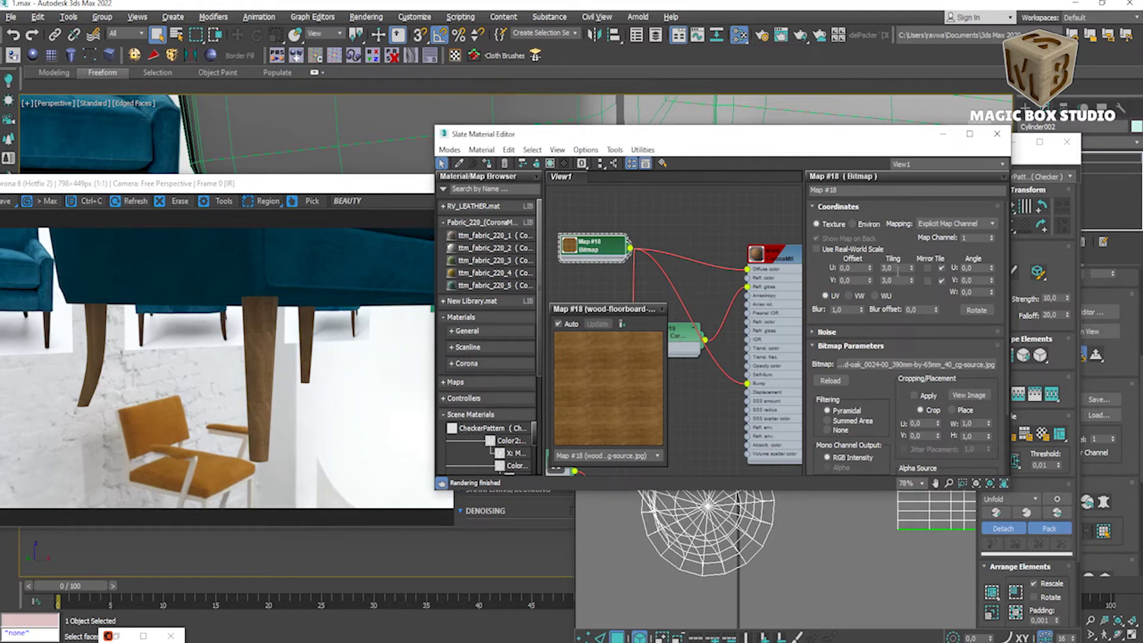
Step: Try several tiling values and settle on U tiling 1.0 and V tiling 4.0
text(1)
key(Tab)
text(1)
key(Return)
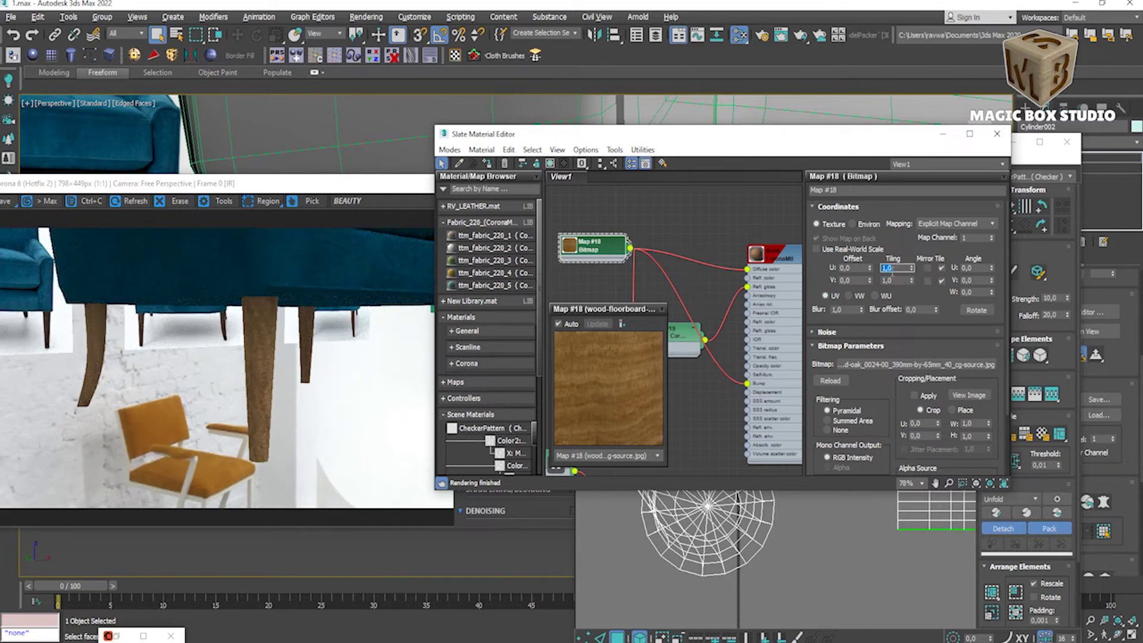
text(5)
key(Return)
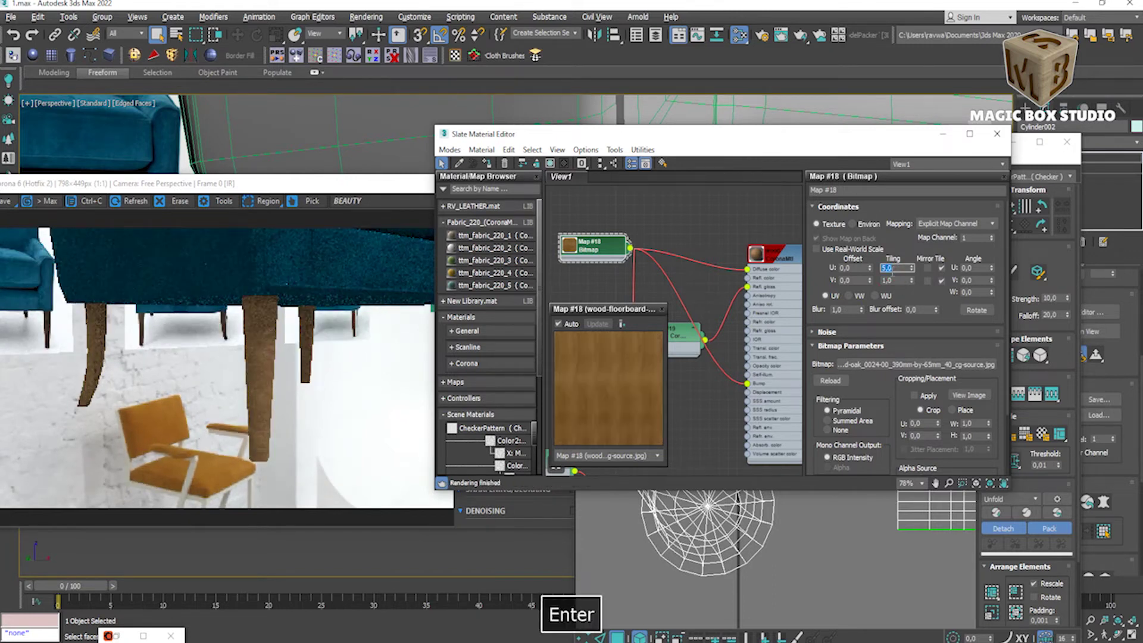
text(1)
click(895, 280)
text(5)
key(Return)
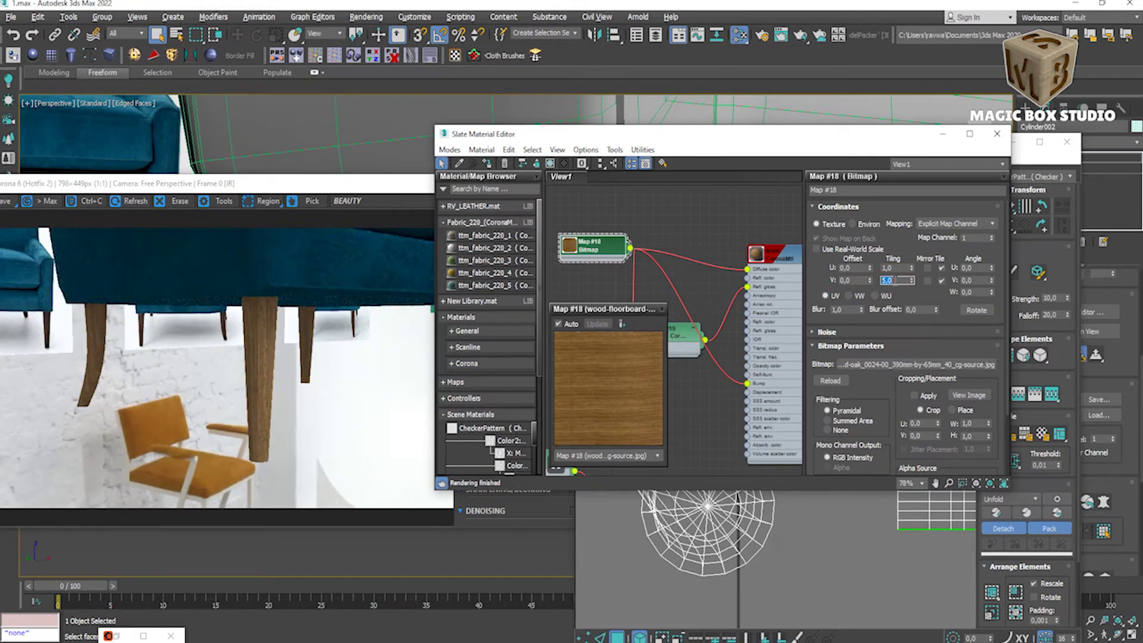
text(4)
key(Return)
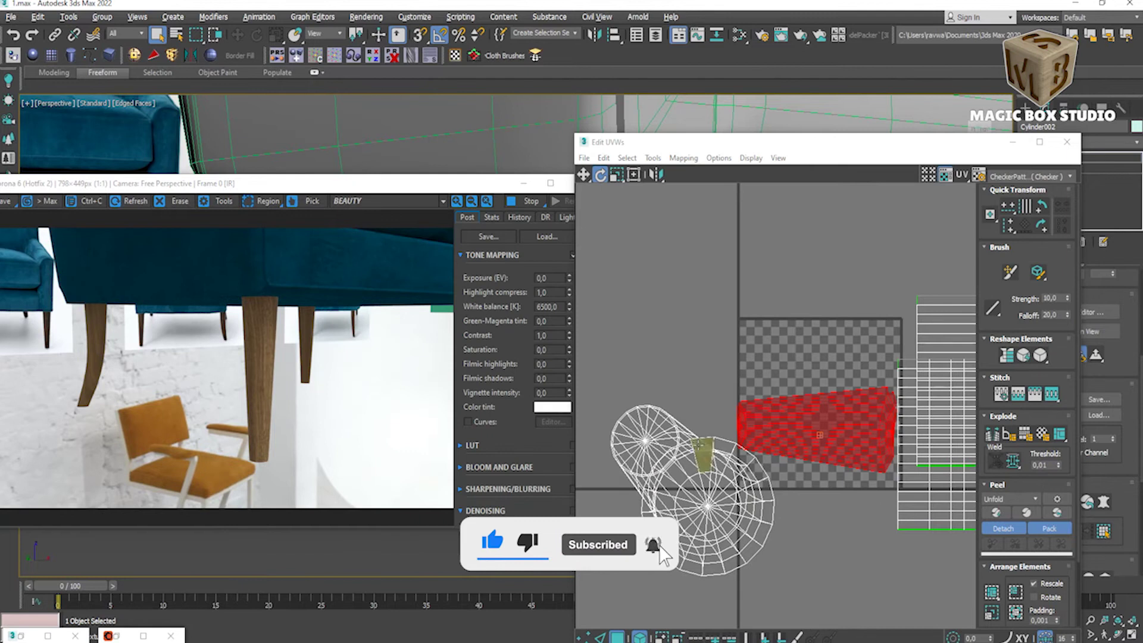
Step: Select the leg's two cap shells and move them onto the checker tile
key(ctrl+i)
click(997, 514)
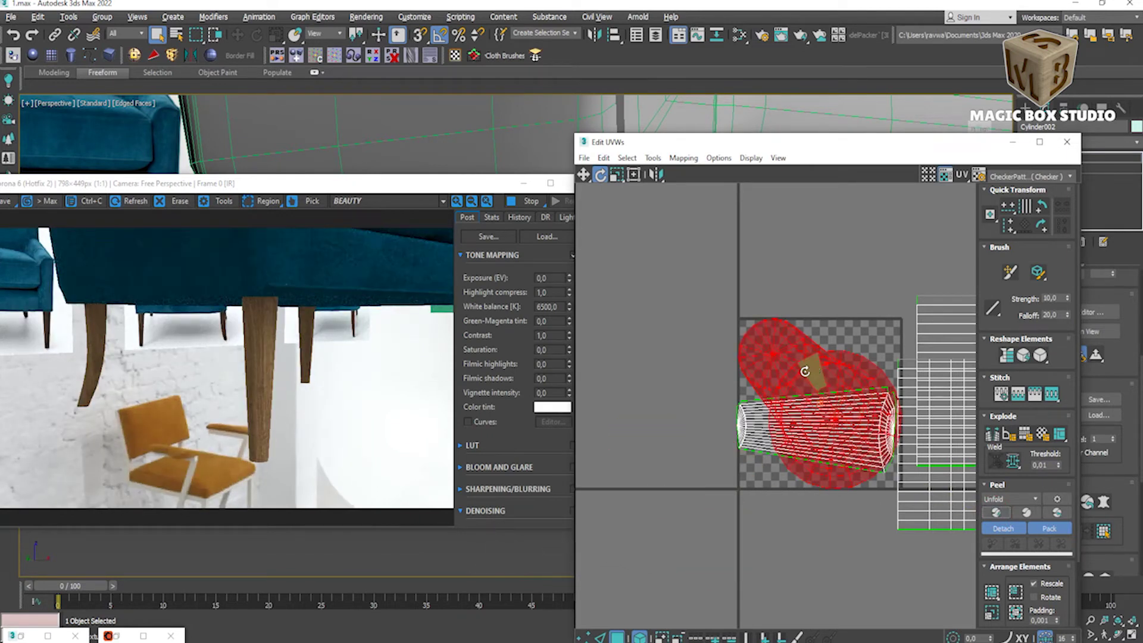
middle_drag(679, 571, 617, 569)
key(ctrl+d)
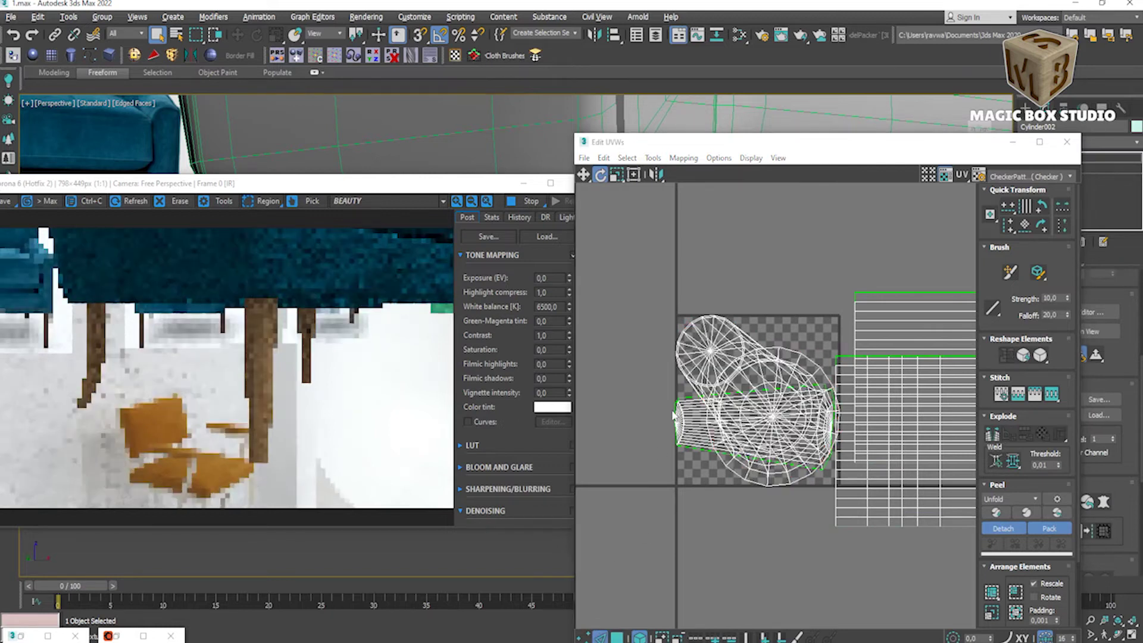
key(ctrl+a)
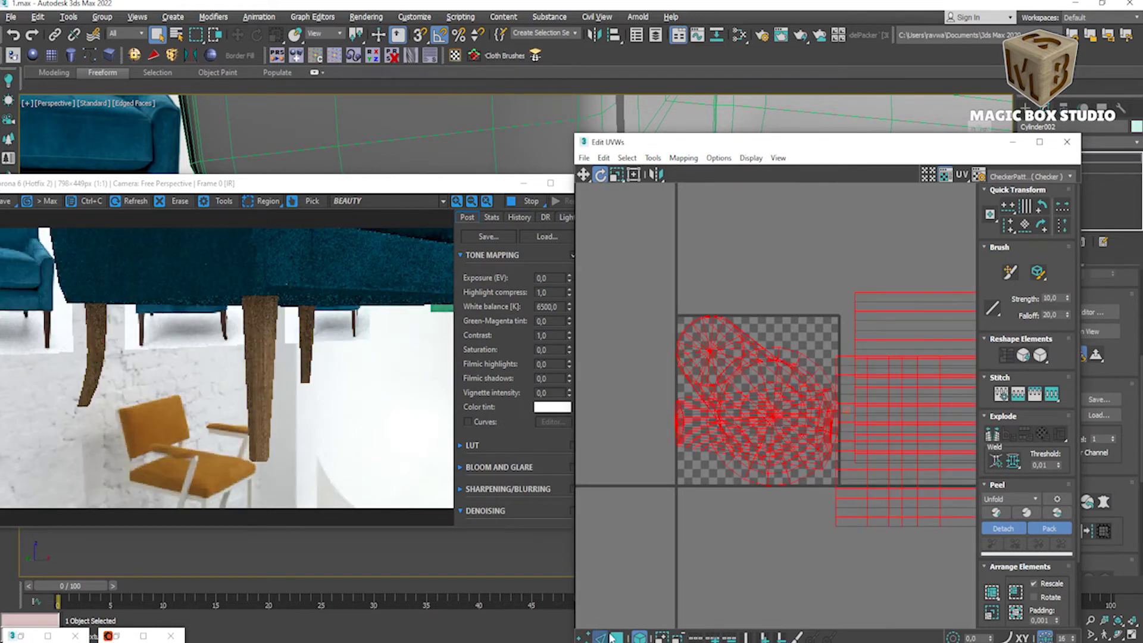
key(ctrl+d)
Step: Break a seam along the cylinder shell, Quick Unfold it, and place the strip above
click(697, 361)
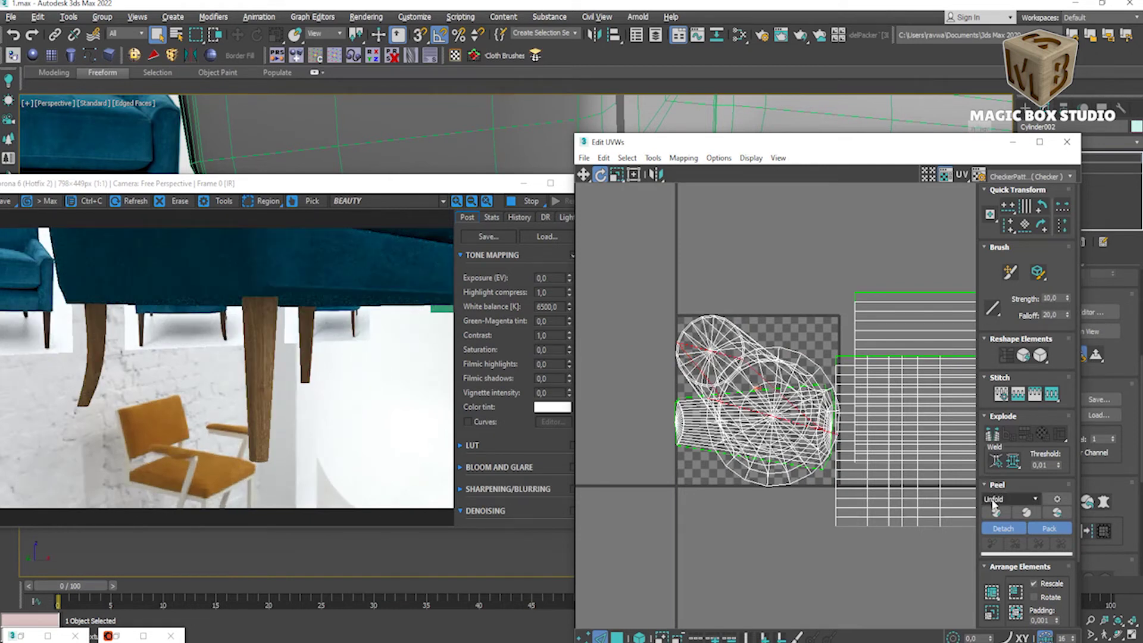
click(998, 437)
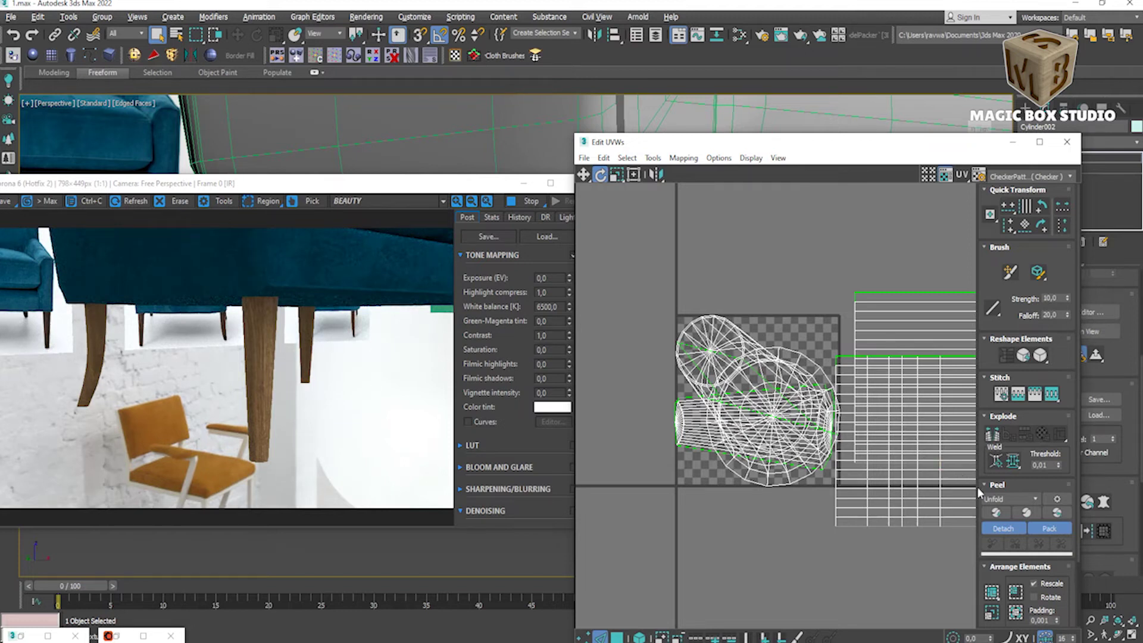
click(616, 637)
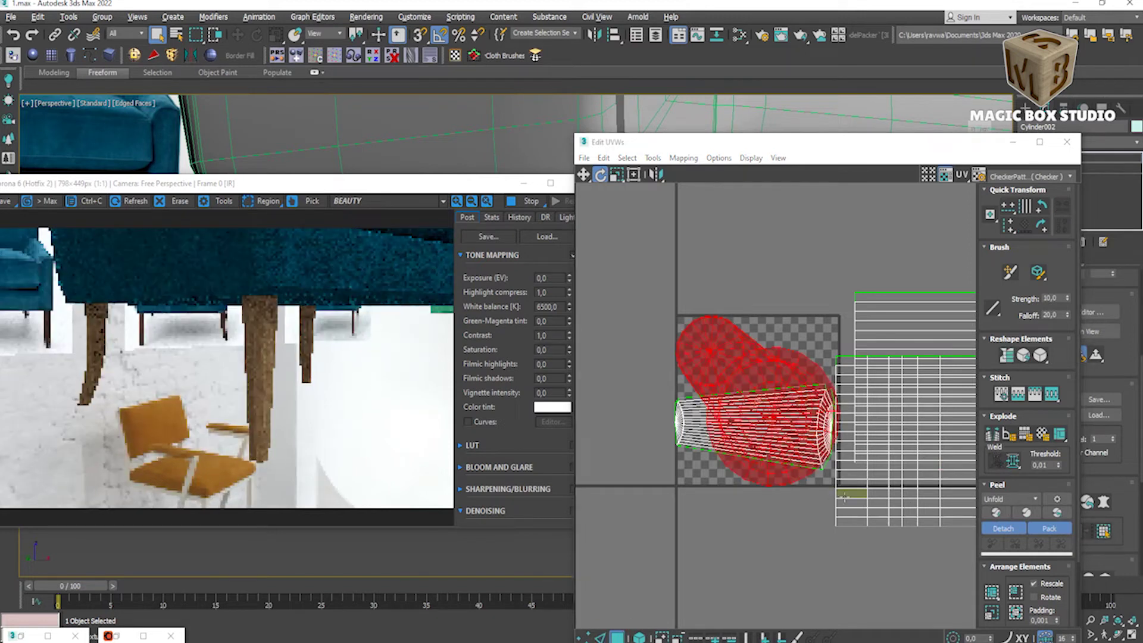
click(1026, 513)
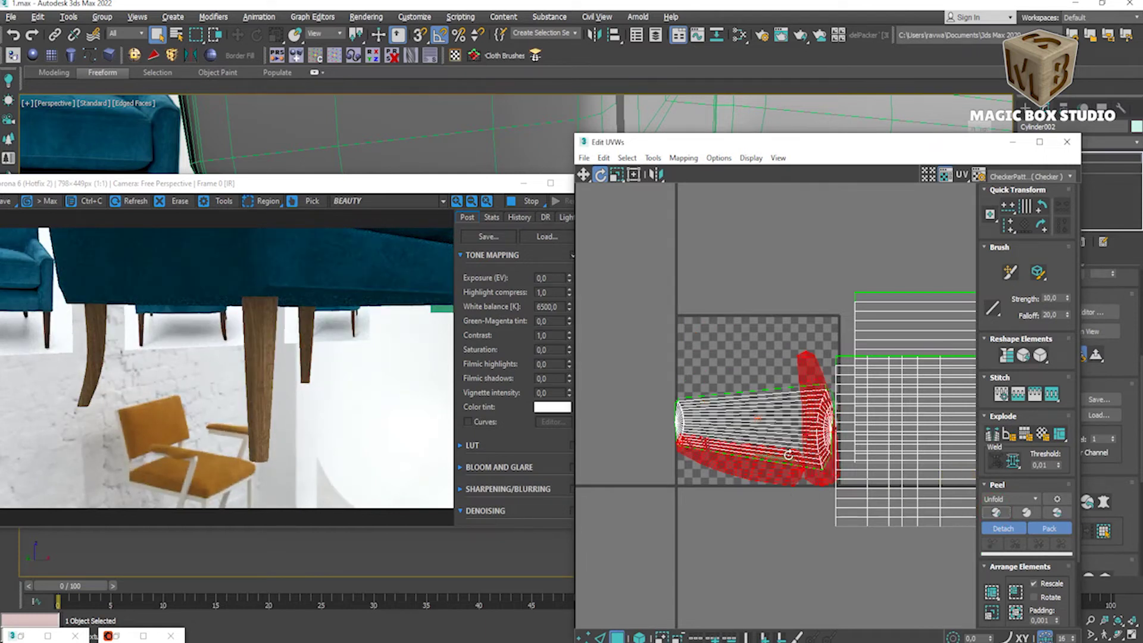
drag(809, 376, 798, 390)
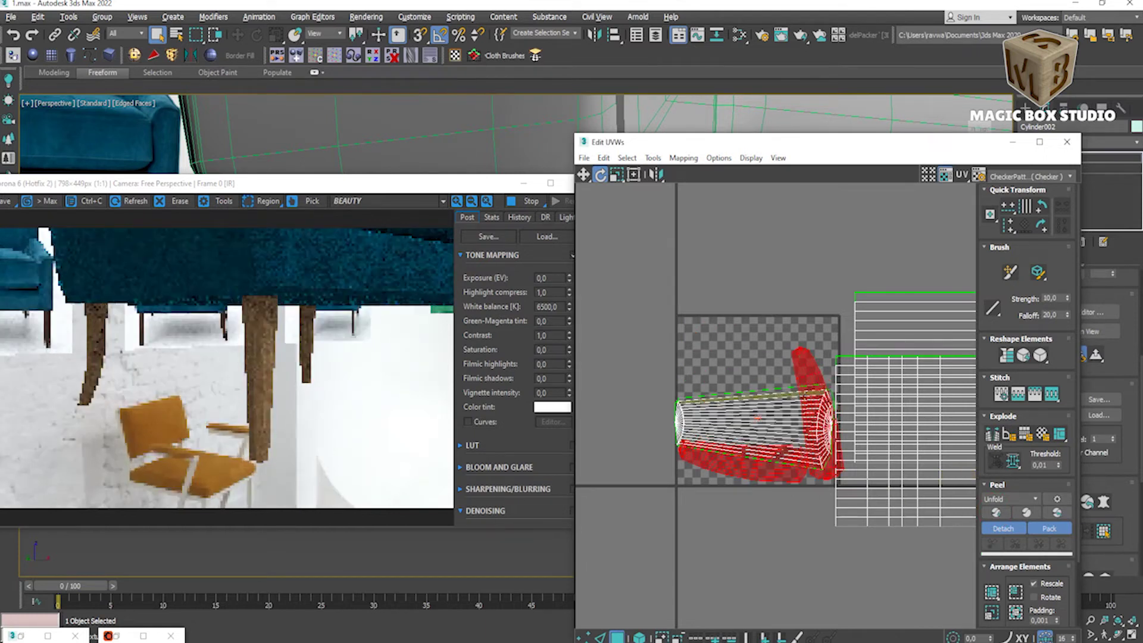
click(583, 176)
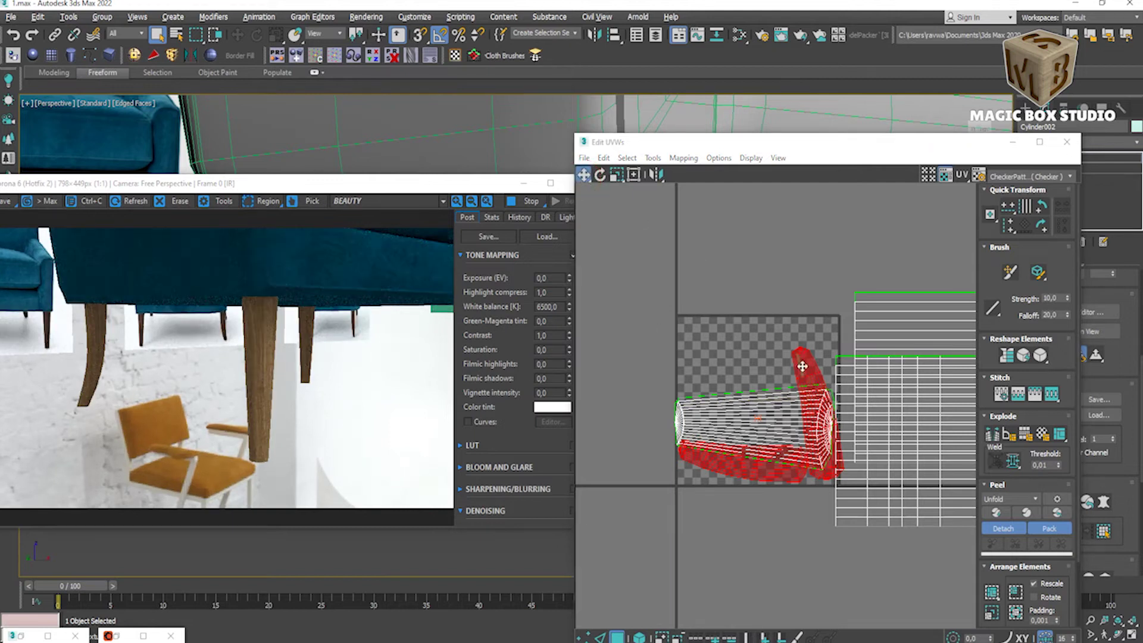
drag(802, 366, 785, 245)
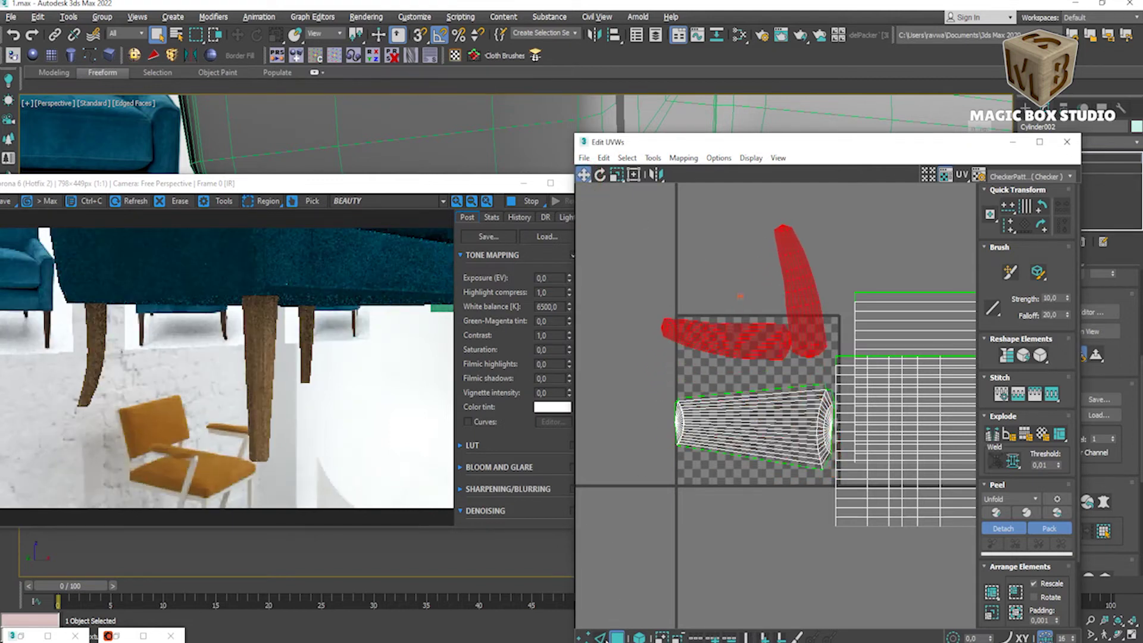
click(701, 467)
scroll(769, 325, up, 2)
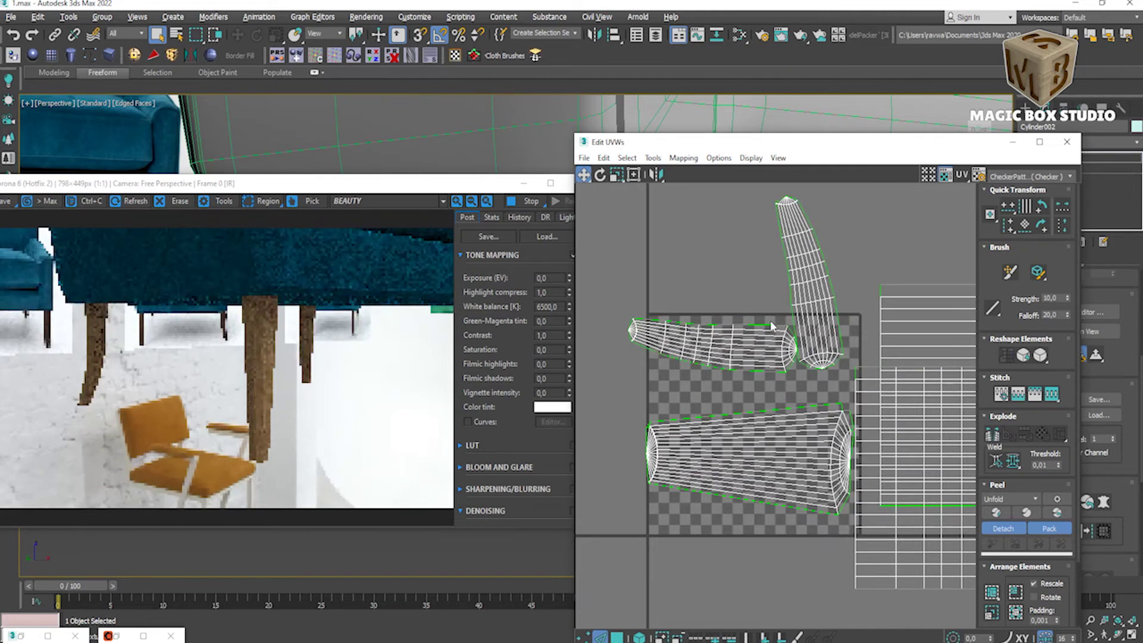
Step: Select the left shell's top boundary edges and Stitch the vertical shell onto it
double_click(772, 325)
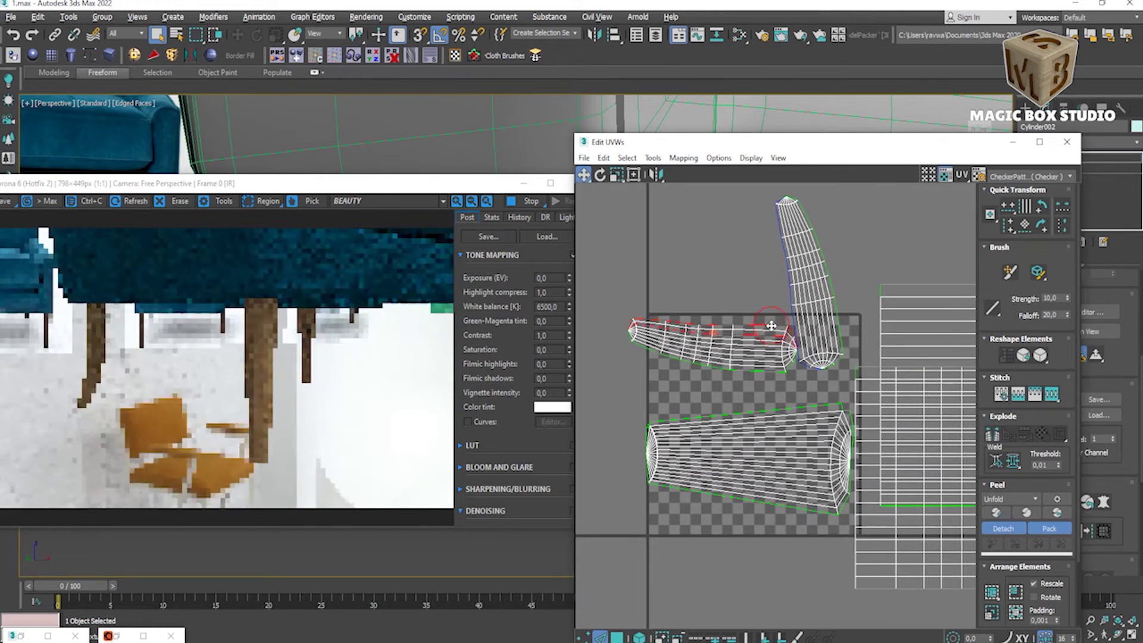
click(771, 326)
click(769, 326)
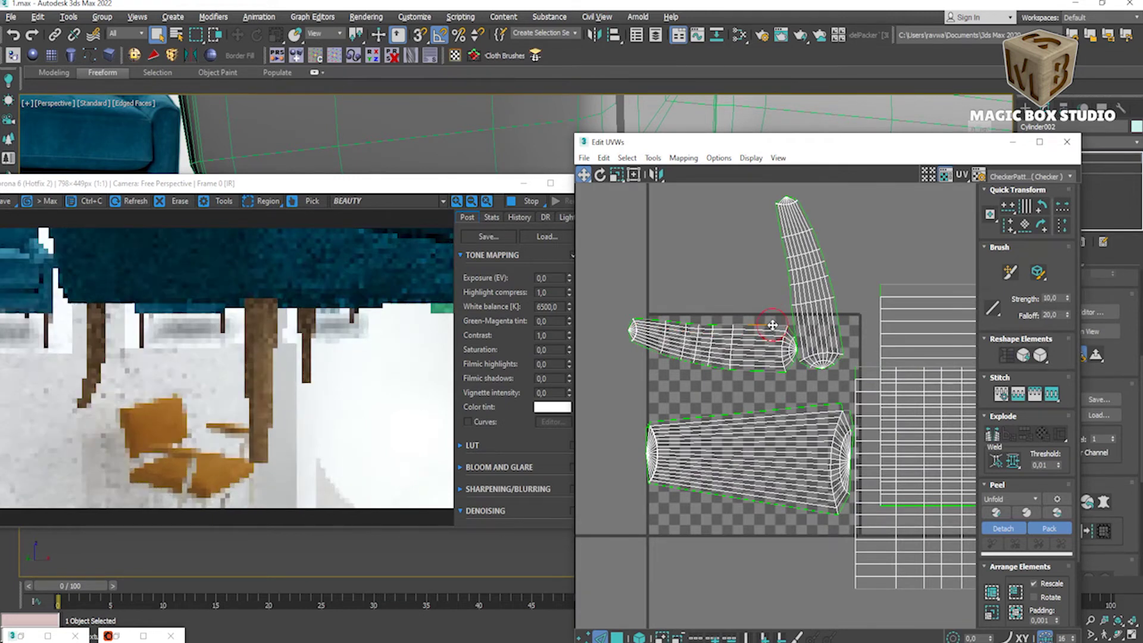
click(1050, 398)
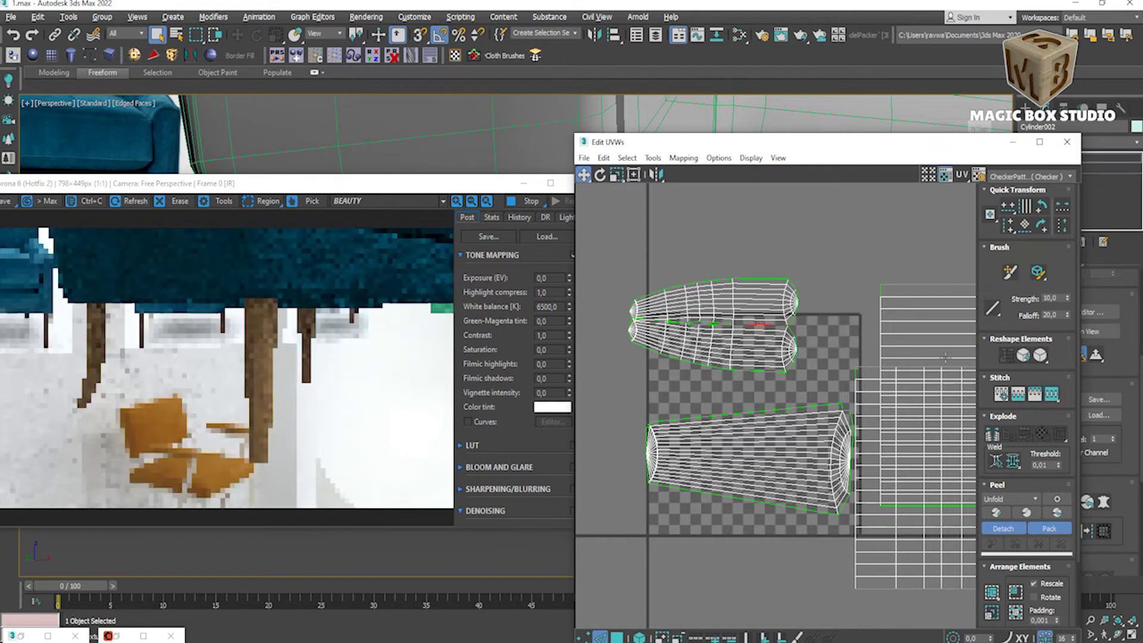
scroll(691, 326, up, 5)
click(681, 309)
scroll(682, 304, down, 2)
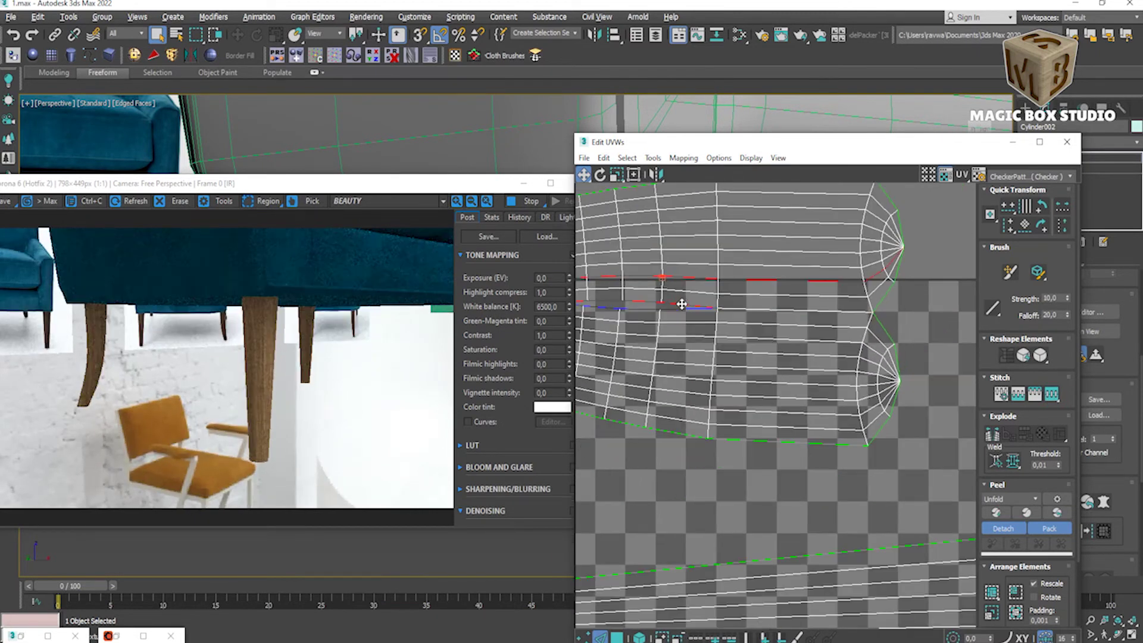
Step: Stitch the three remaining open seam edges between the leg's UV shells
click(685, 306)
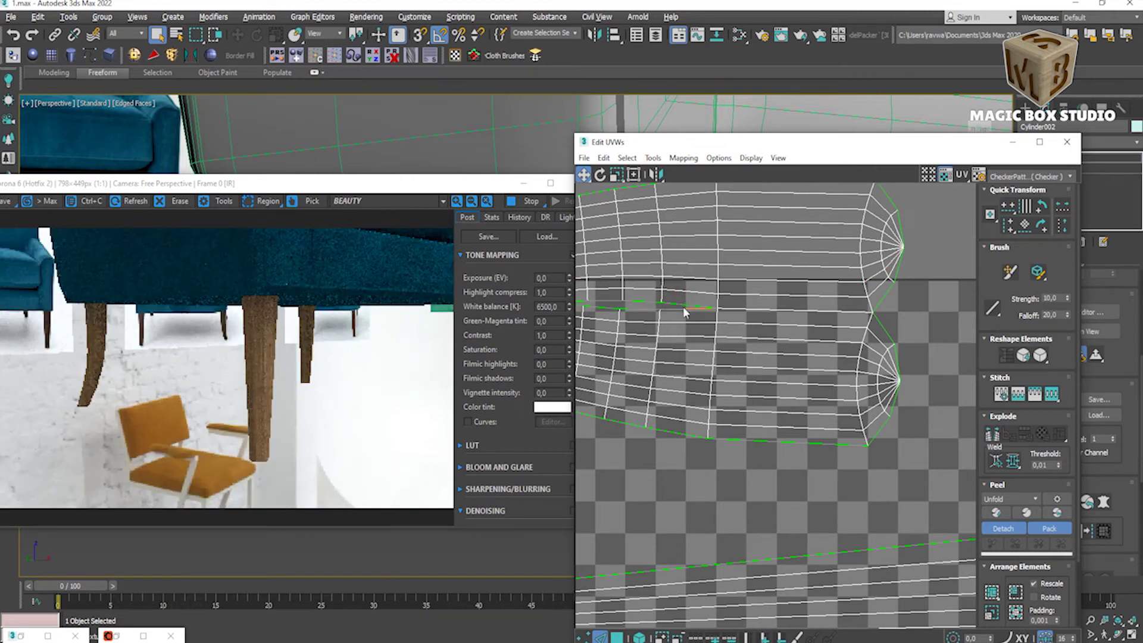
click(1052, 393)
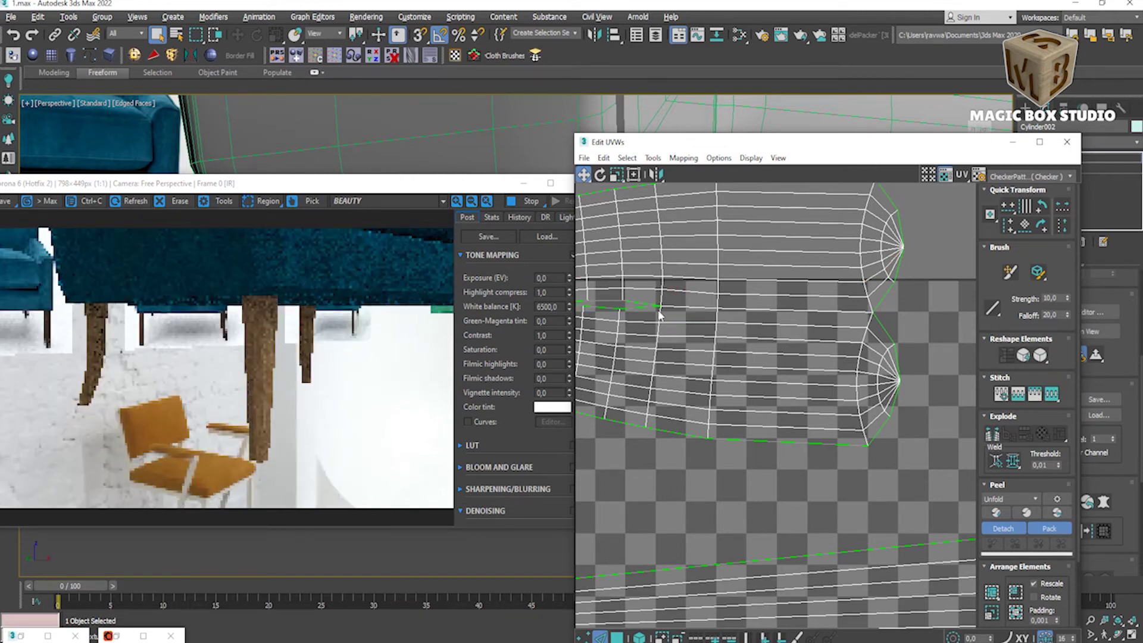
click(674, 343)
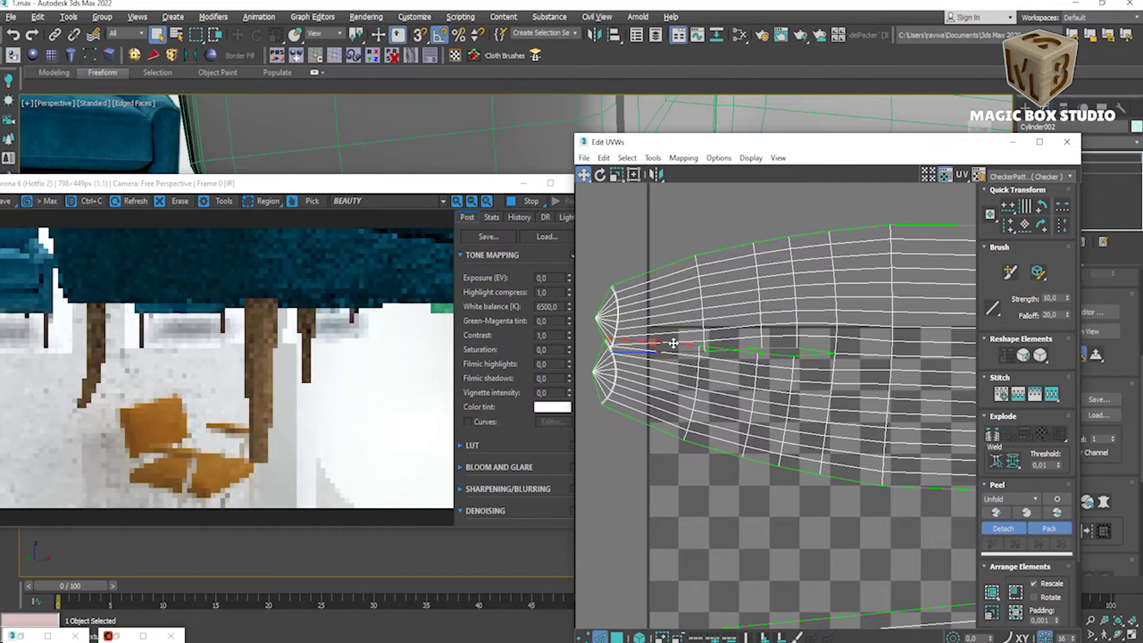
click(1036, 394)
click(849, 356)
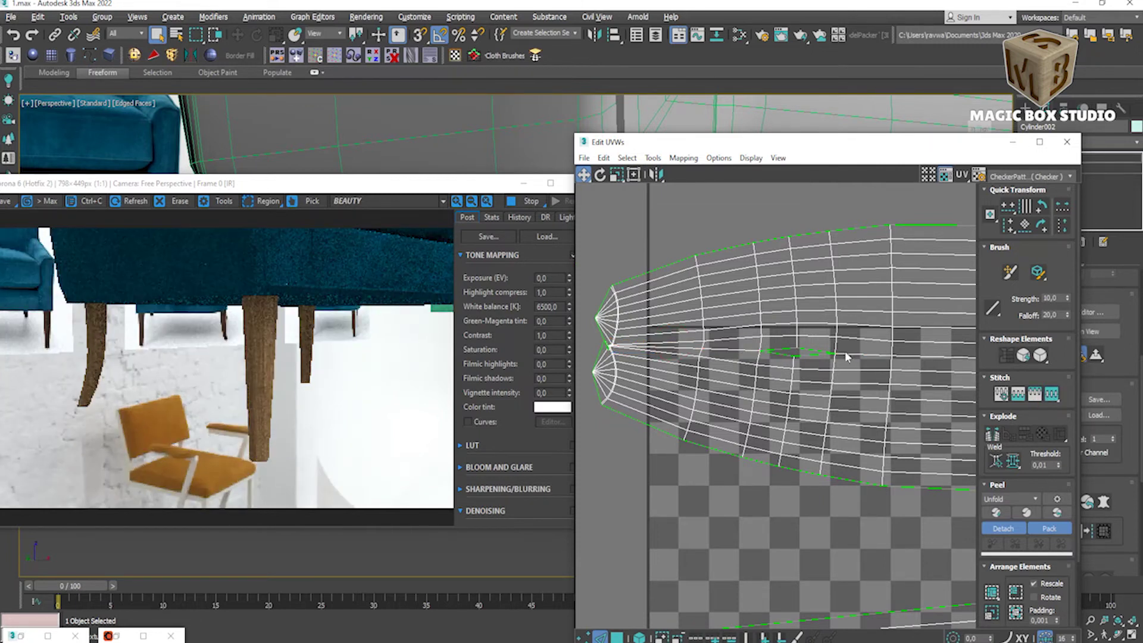
click(815, 351)
click(1052, 395)
scroll(770, 378, down, 4)
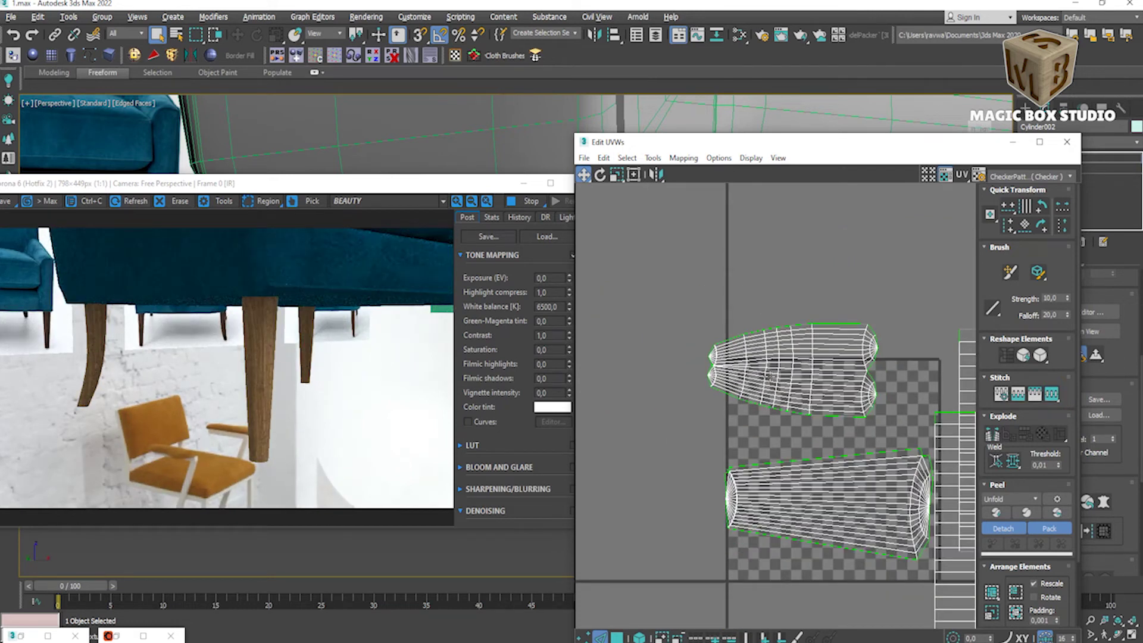
Step: Peel and level the flat grid shell, Pack all shells into the tile, and close the editor
middle_drag(765, 424, 616, 346)
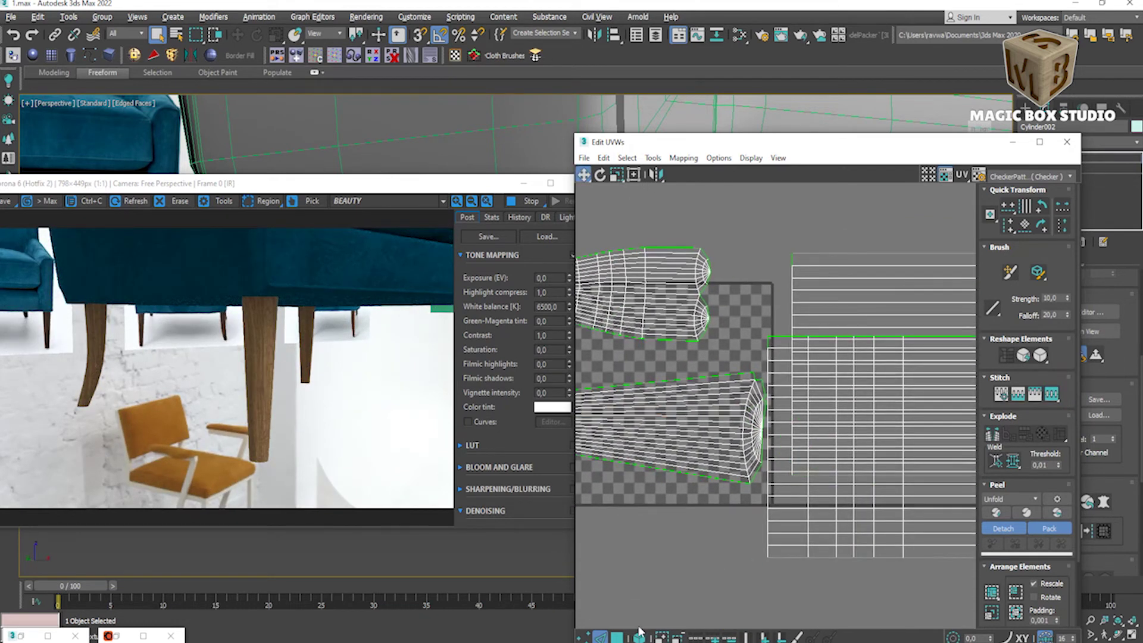
click(639, 637)
click(817, 541)
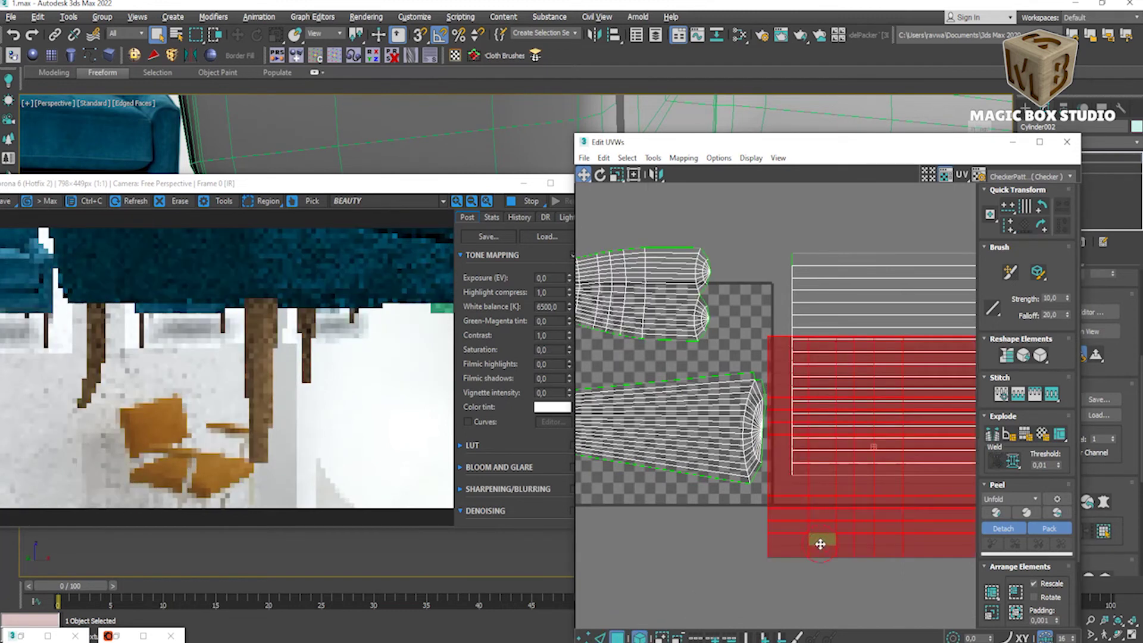
click(993, 512)
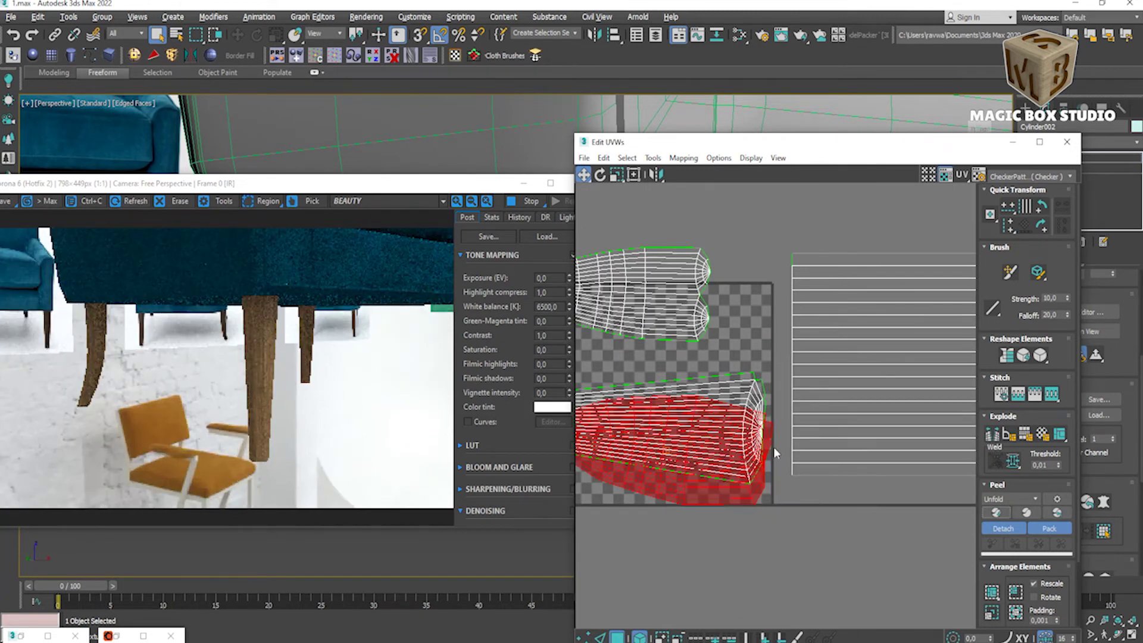
click(834, 417)
click(1005, 513)
scroll(783, 476, down, 1)
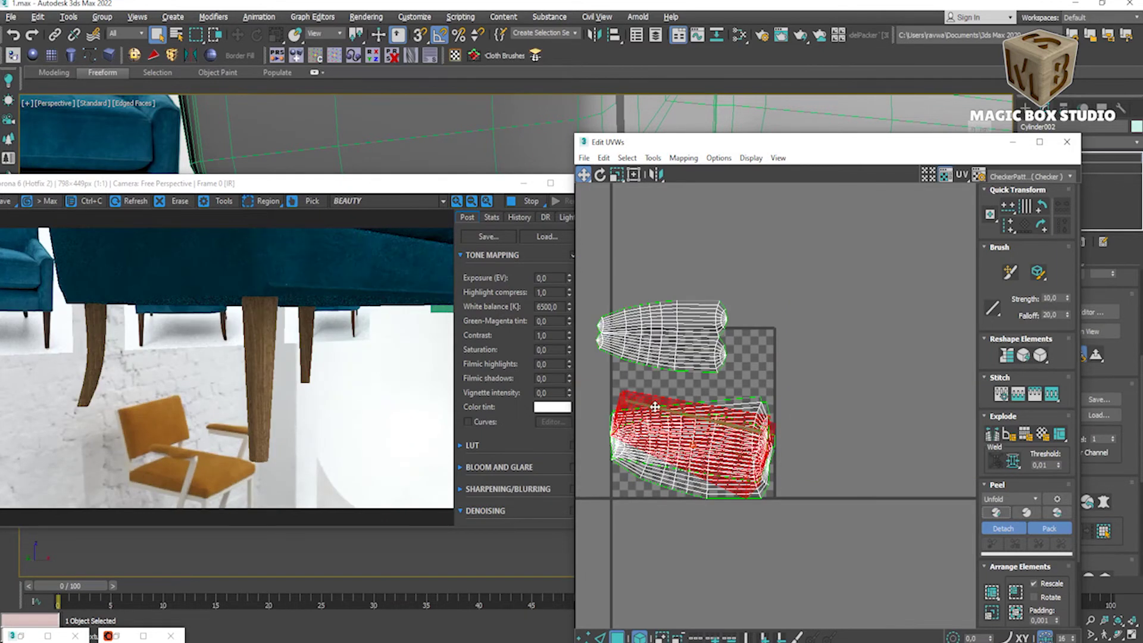
drag(663, 408, 666, 322)
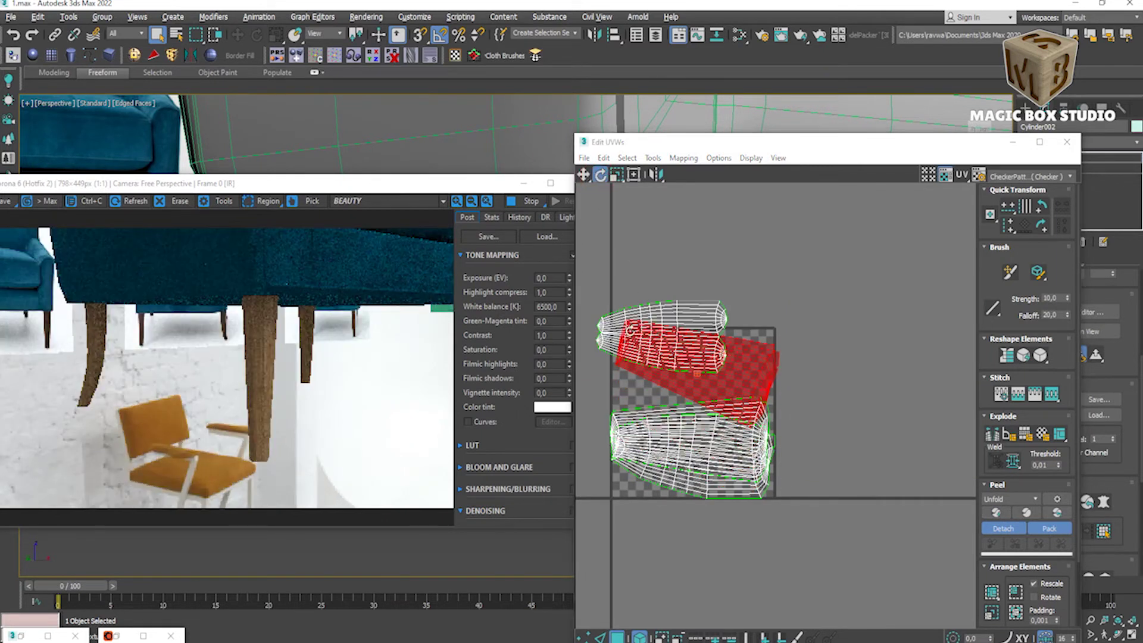
mouse_move(624, 304)
mouse_down()
mouse_move(619, 334)
mouse_move(879, 552)
mouse_up()
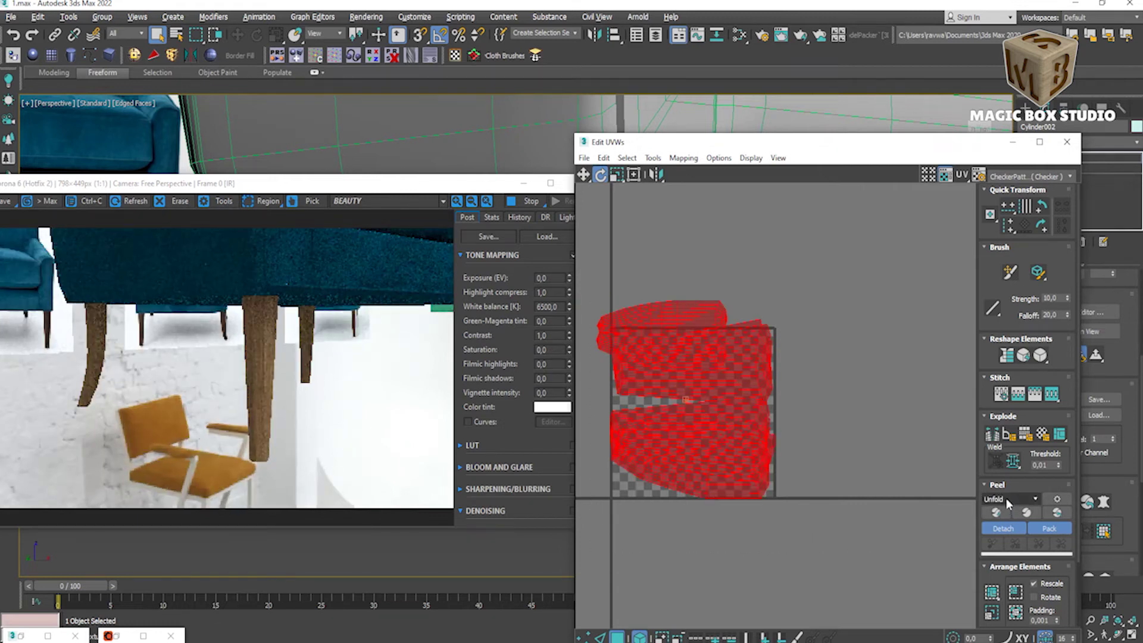
click(996, 594)
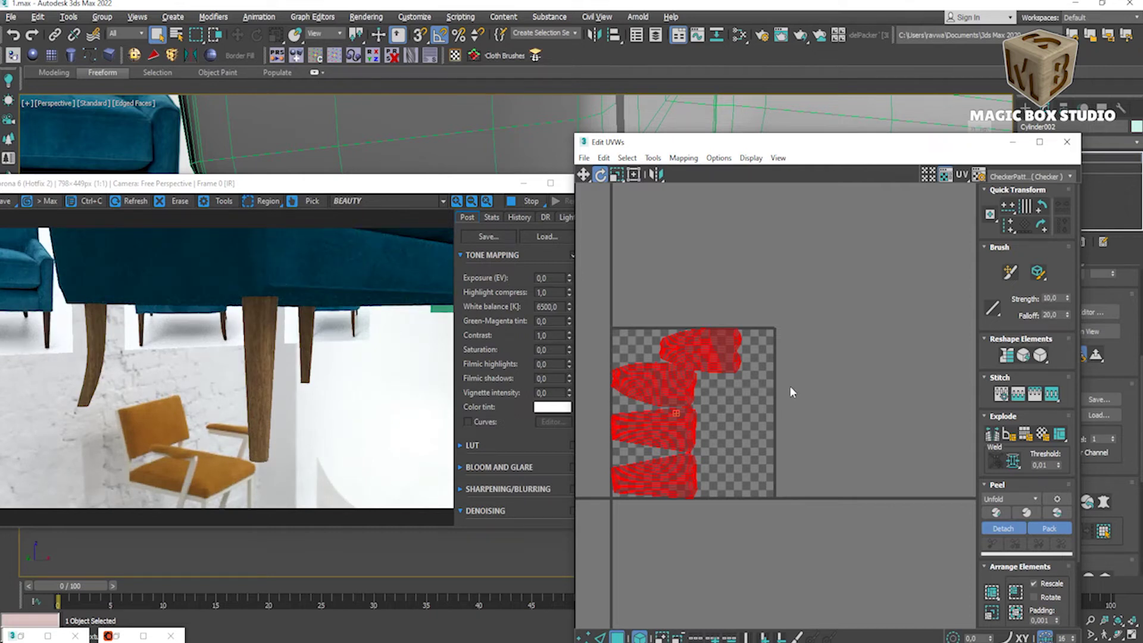
click(1012, 147)
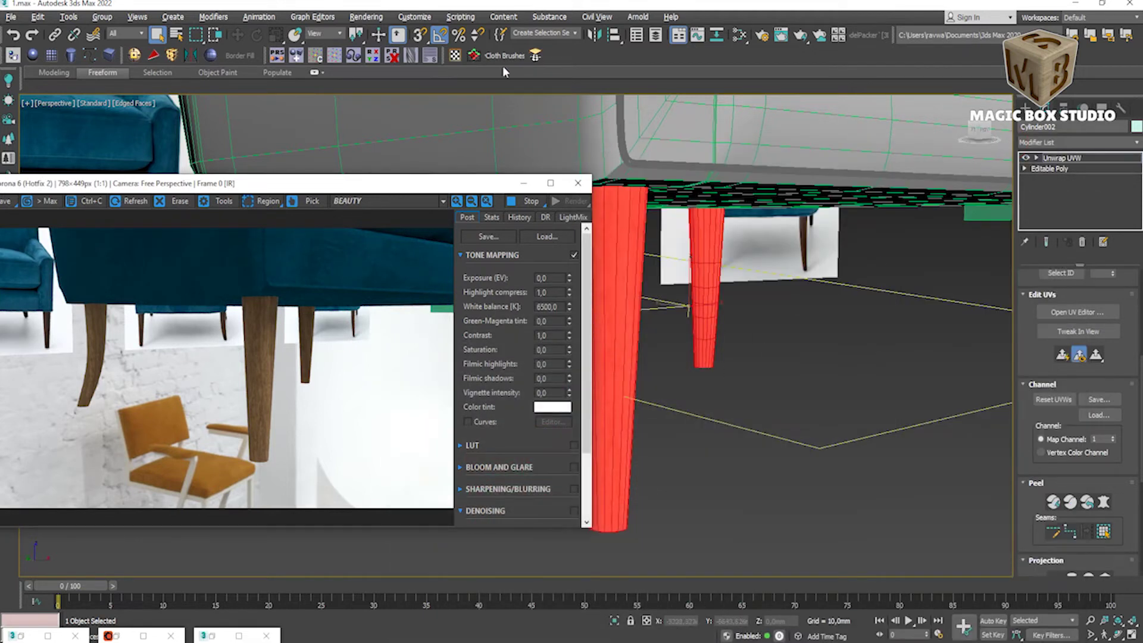
Step: Open the Slate Material Editor and bring the wood floorboard texture folder to the front
key(m)
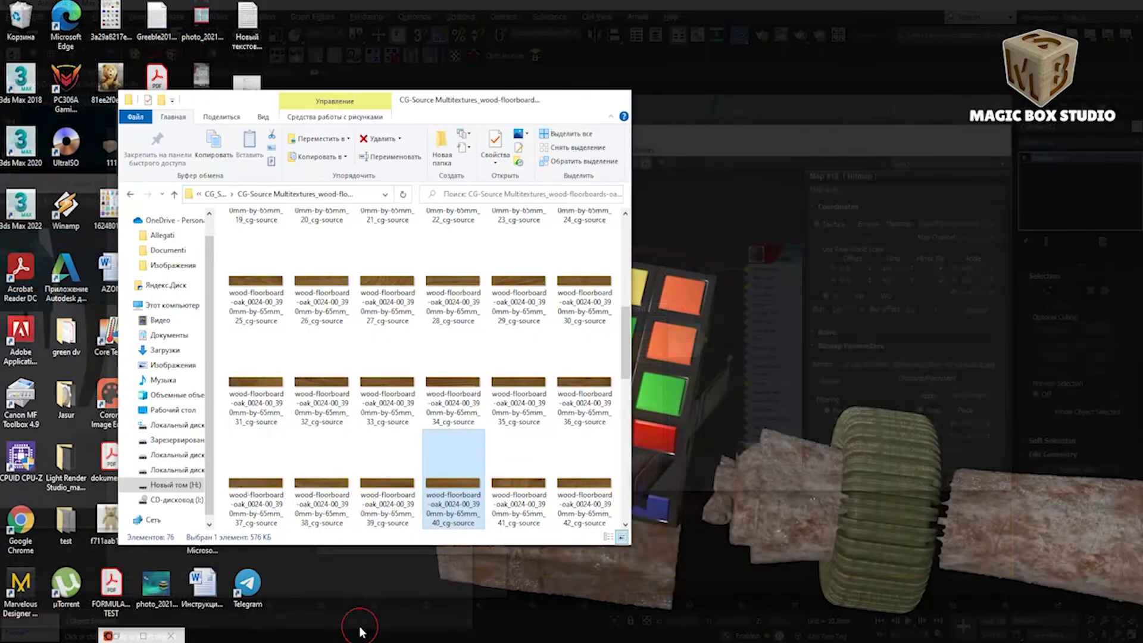
mouse_move(143, 636)
click(321, 586)
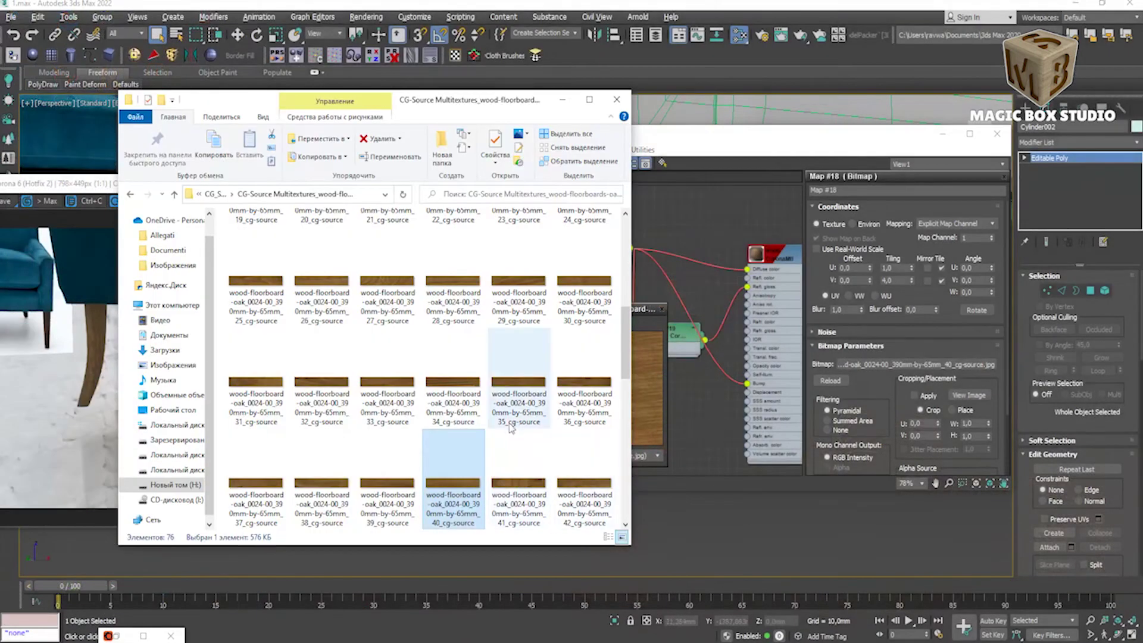
Step: Browse the pine and spruce floorboard folders, then open the teak wood furniture texture folder
scroll(511, 428, down, 5)
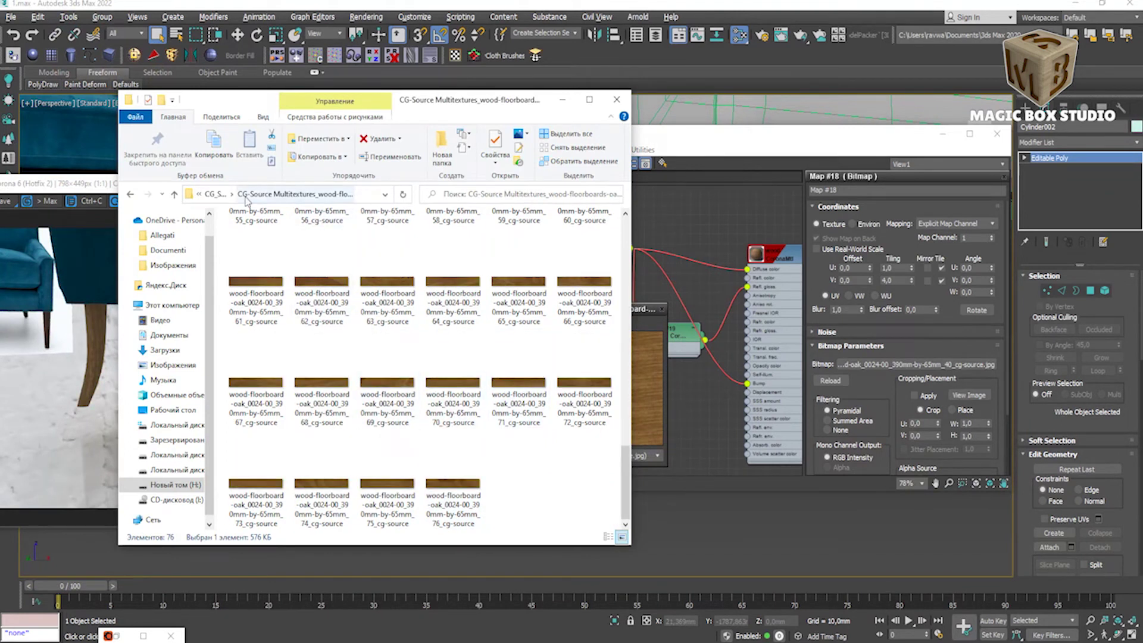
click(221, 195)
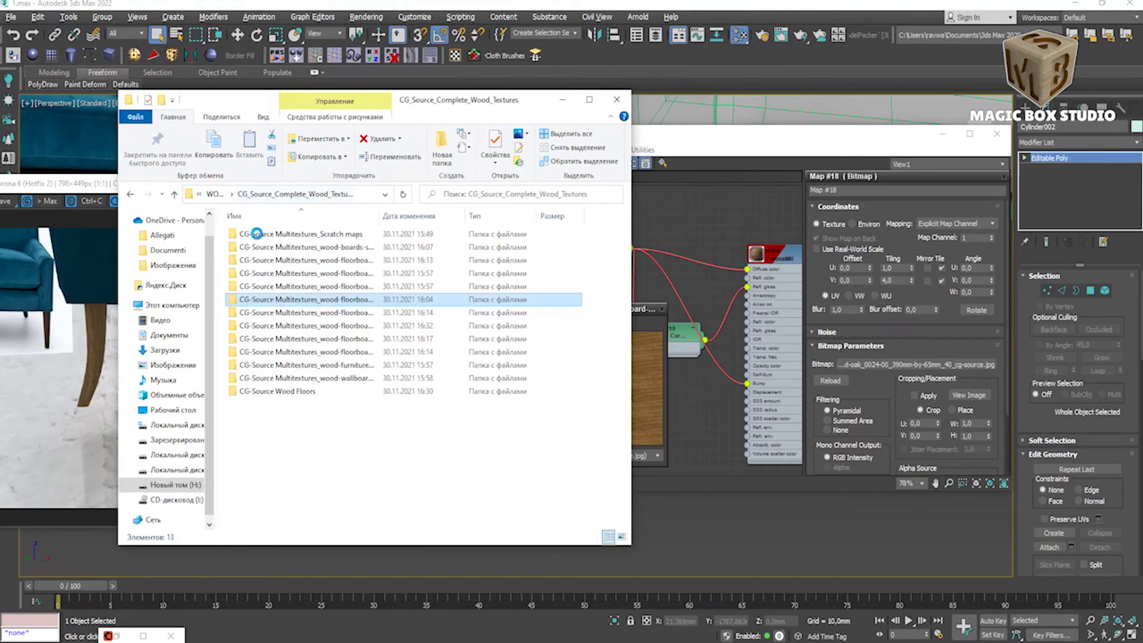
double_click(274, 312)
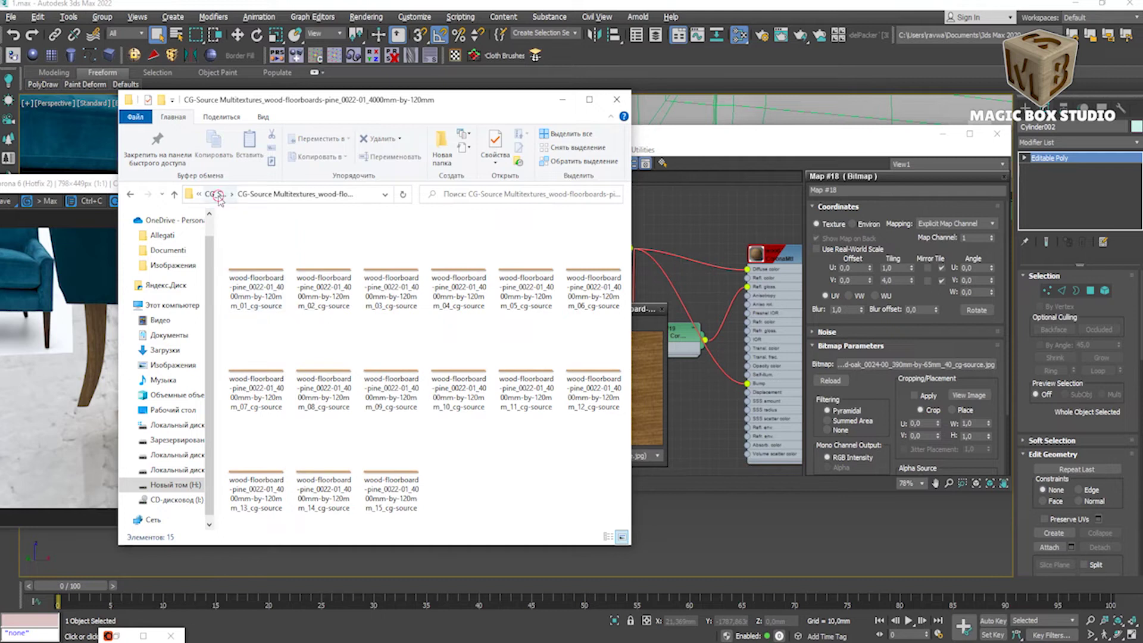
click(216, 194)
double_click(269, 313)
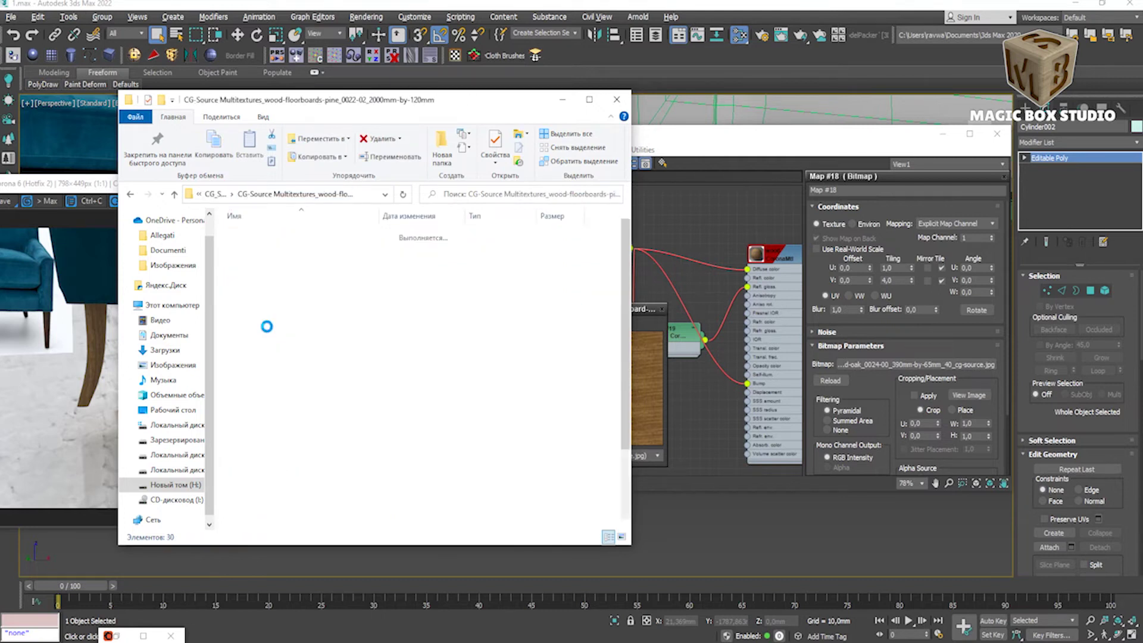
click(218, 194)
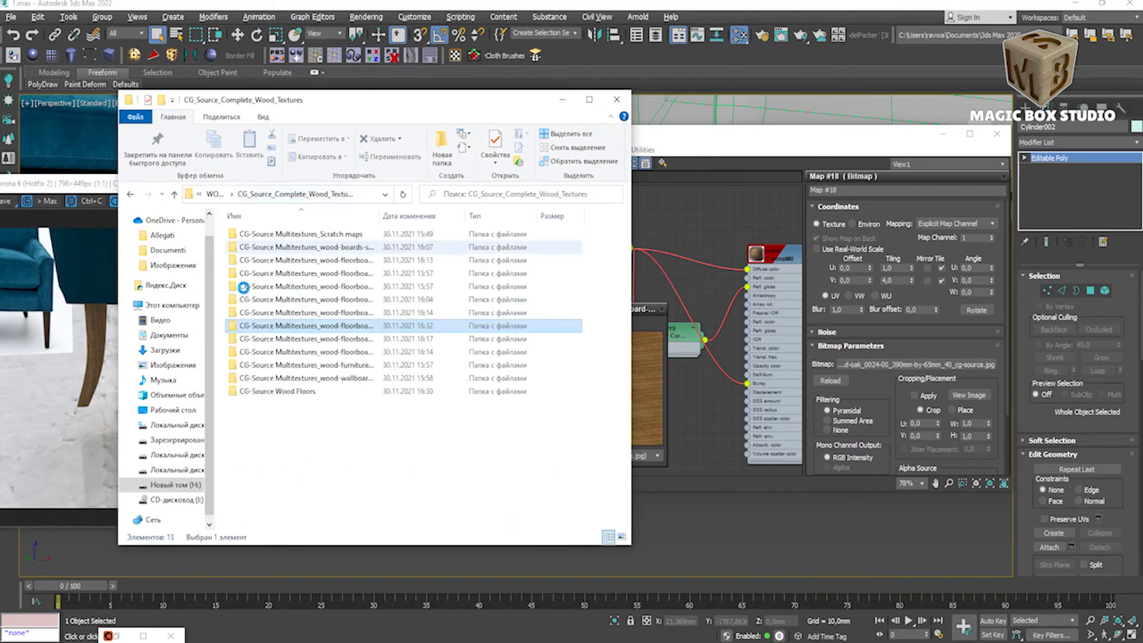
double_click(255, 339)
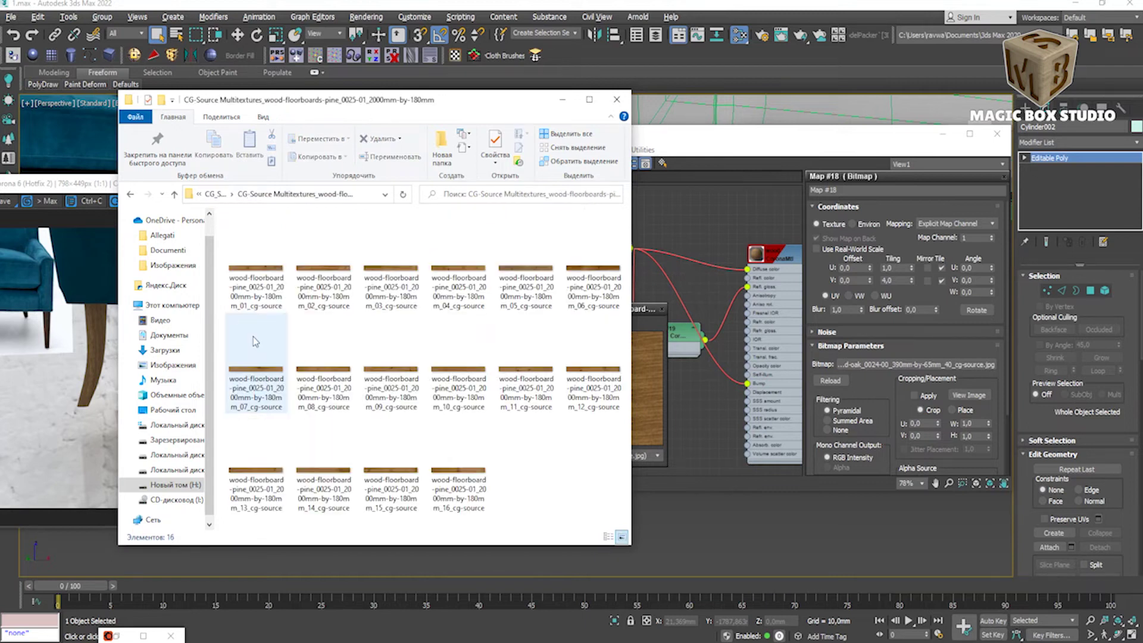
click(218, 194)
click(256, 352)
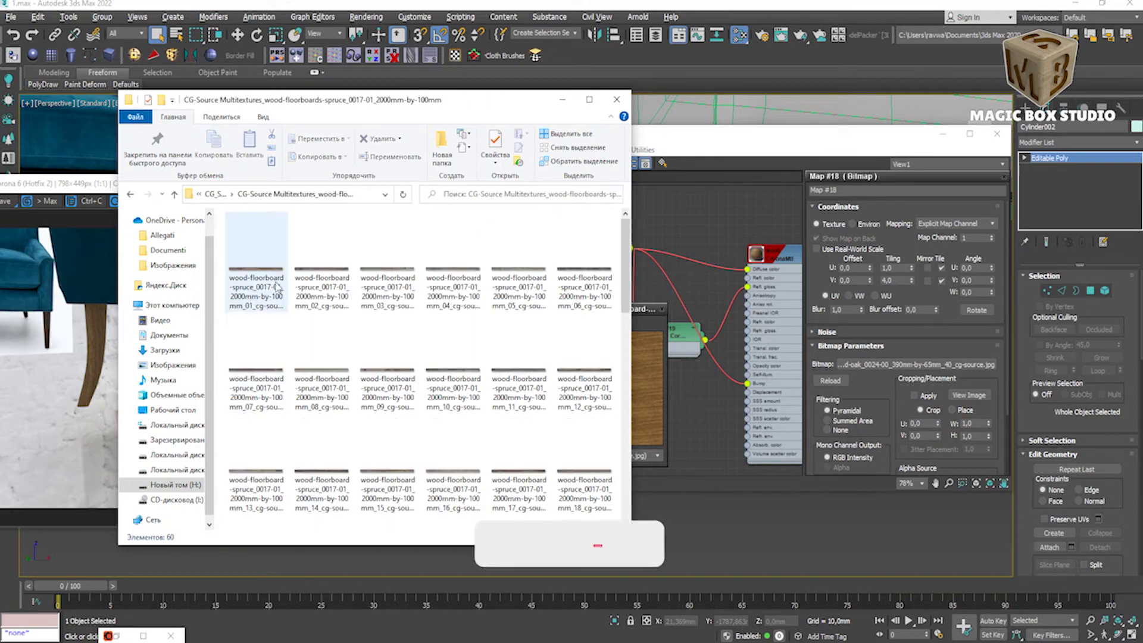
click(215, 194)
double_click(266, 365)
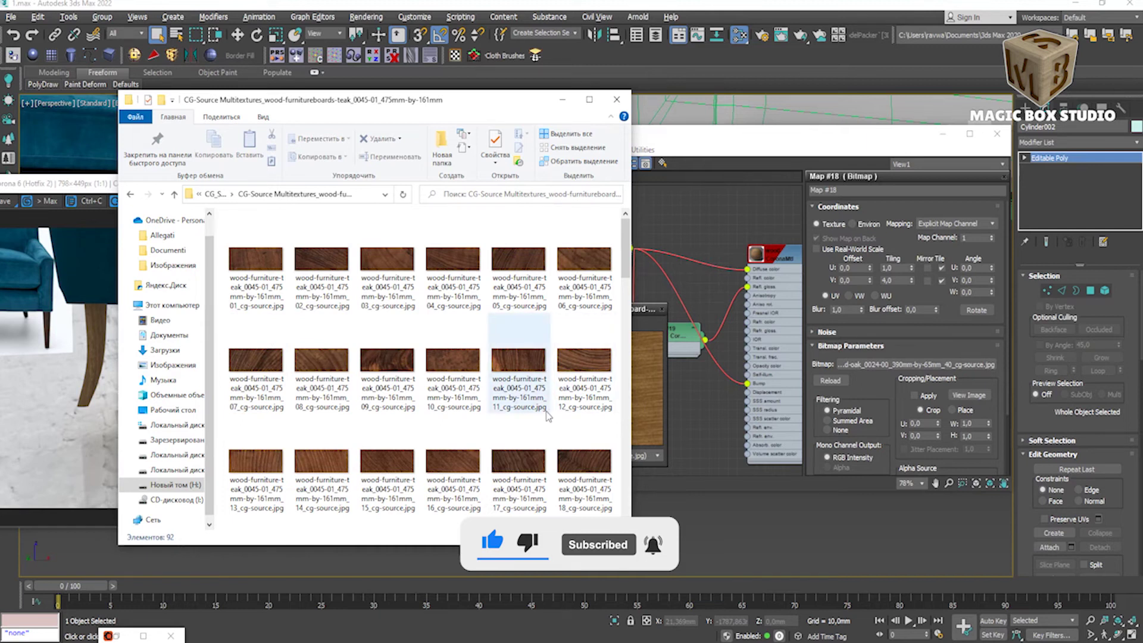
Step: Preview teak textures 02 and 09 full size and settle on image 09
scroll(548, 417, down, 5)
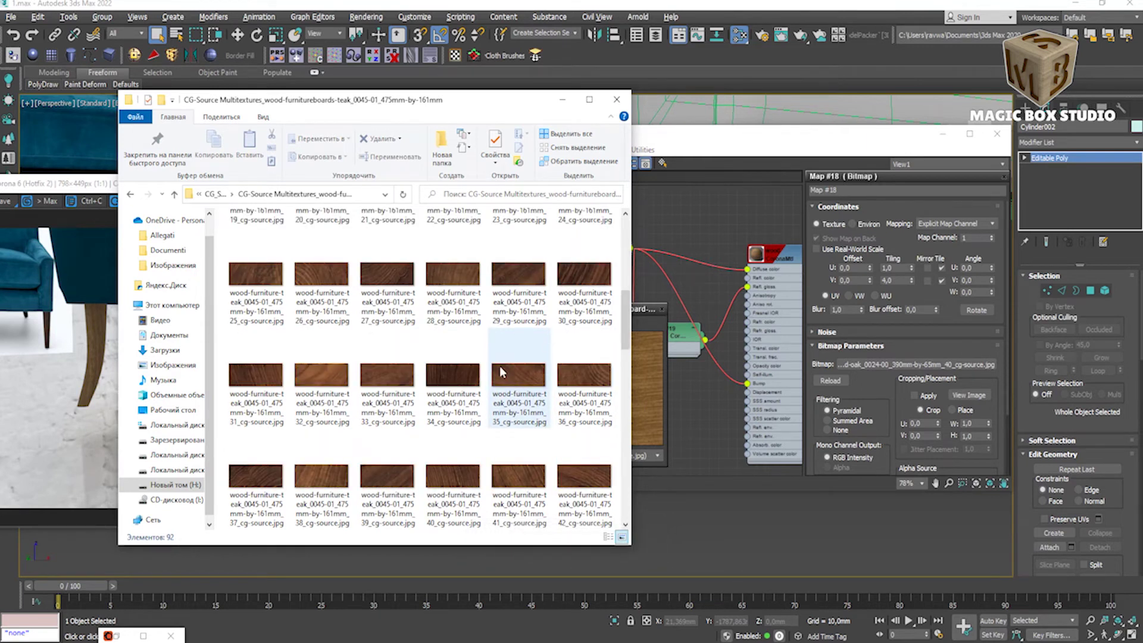
scroll(500, 370, down, 5)
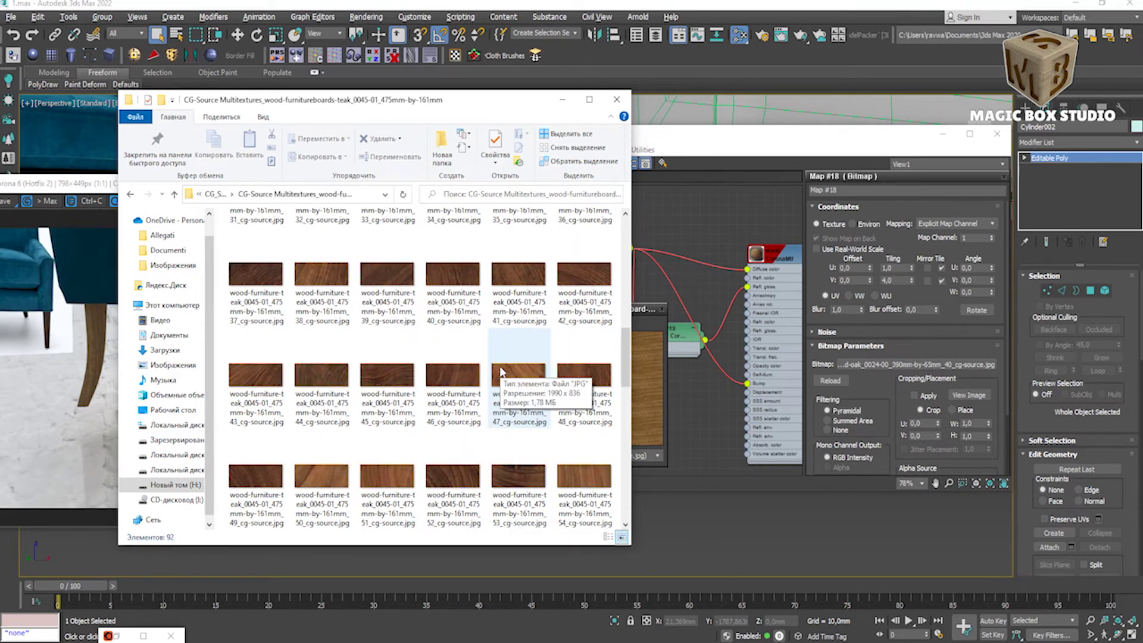
scroll(501, 371, down, 5)
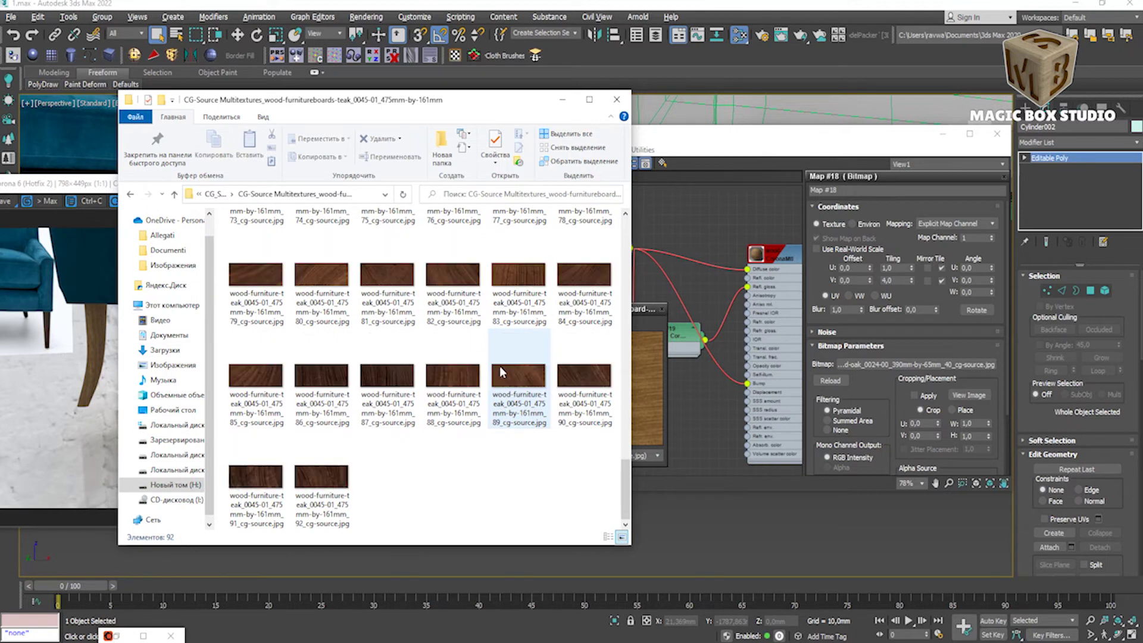
scroll(499, 366, up, 3)
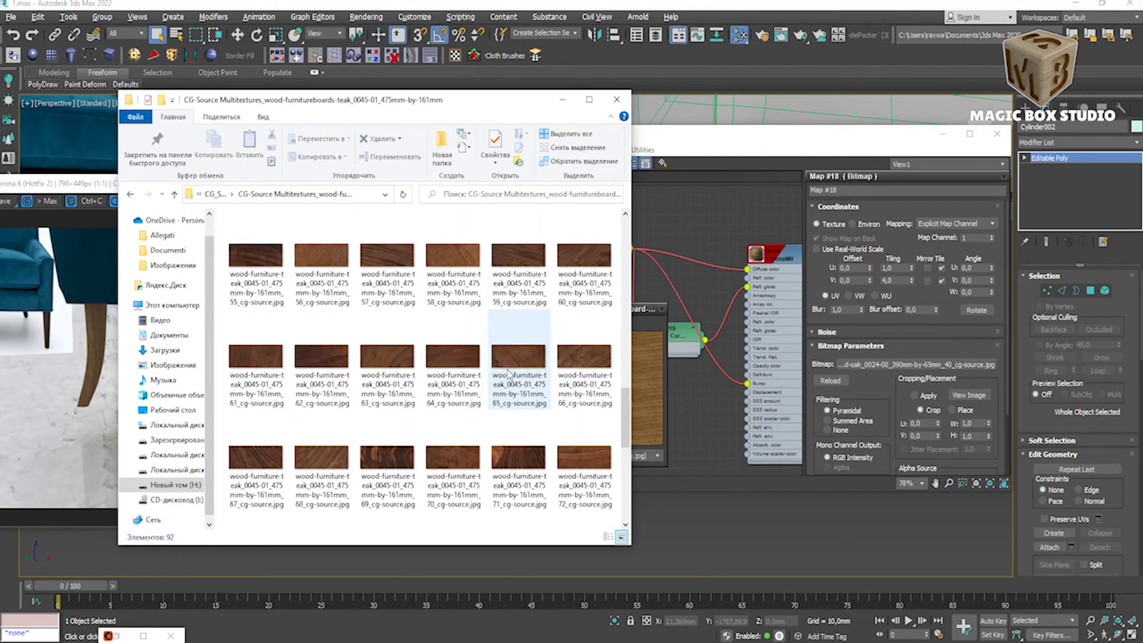
mouse_move(518, 375)
scroll(508, 374, up, 5)
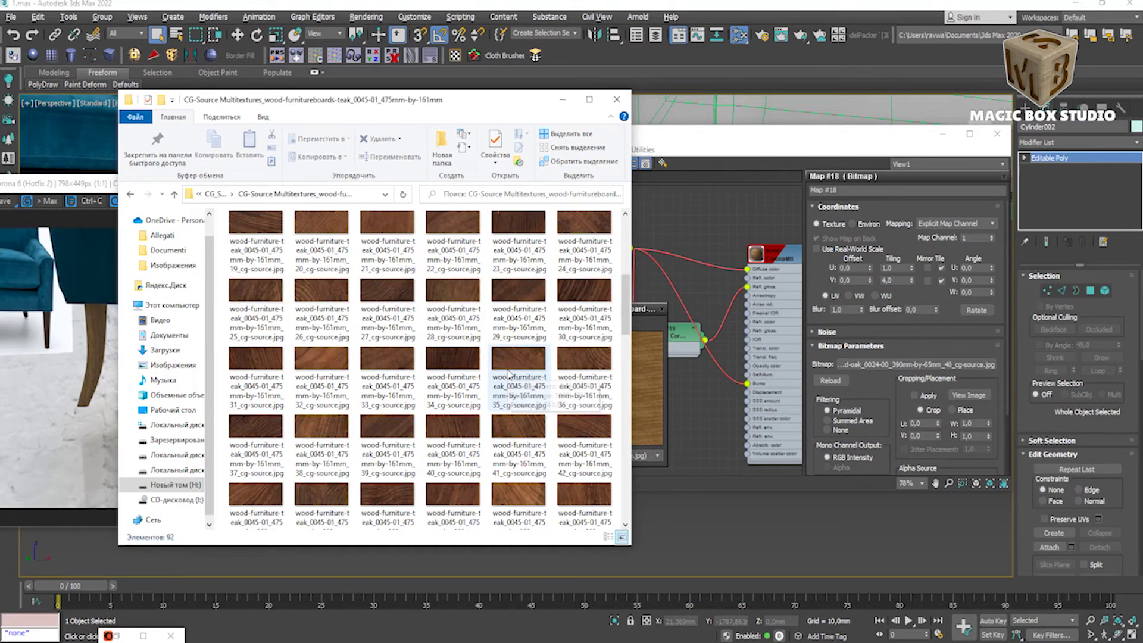
scroll(509, 374, up, 3)
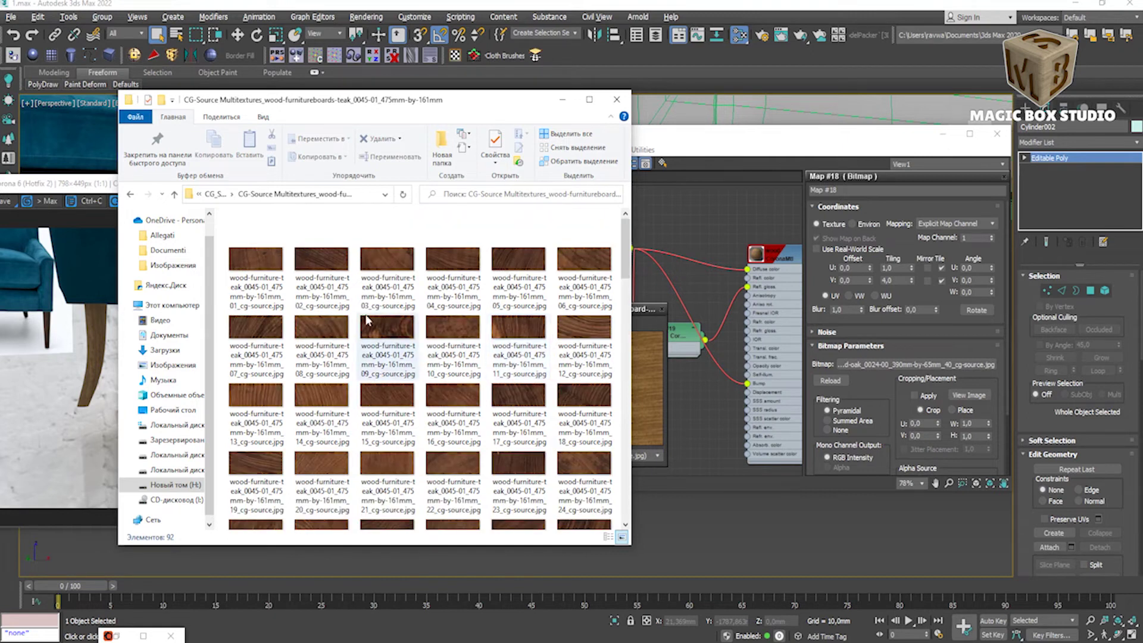
click(312, 266)
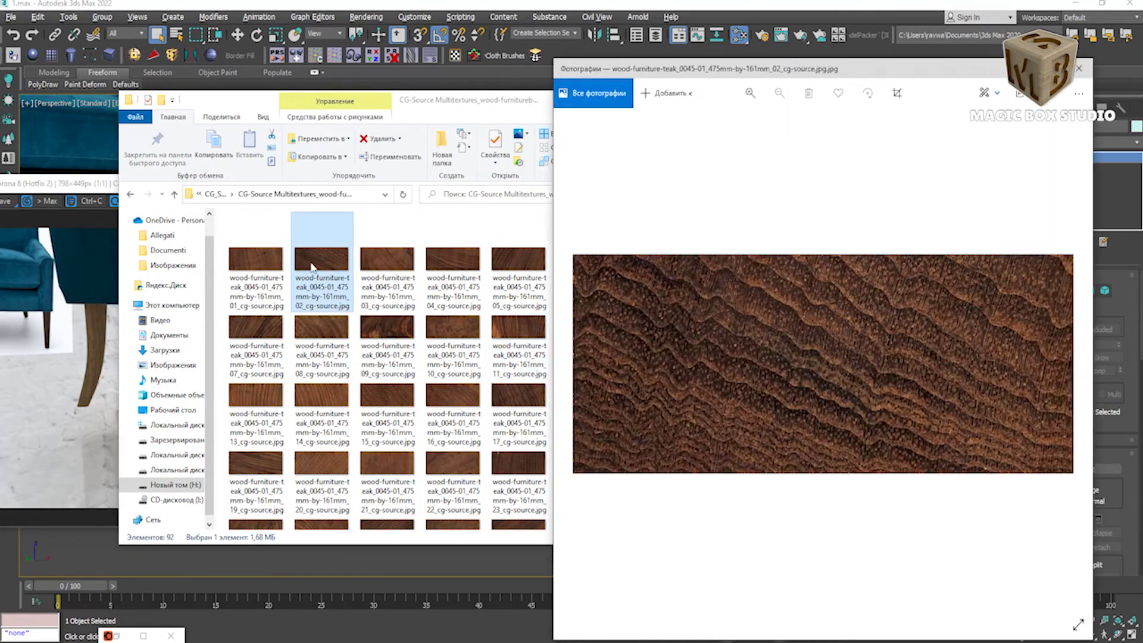
click(1079, 68)
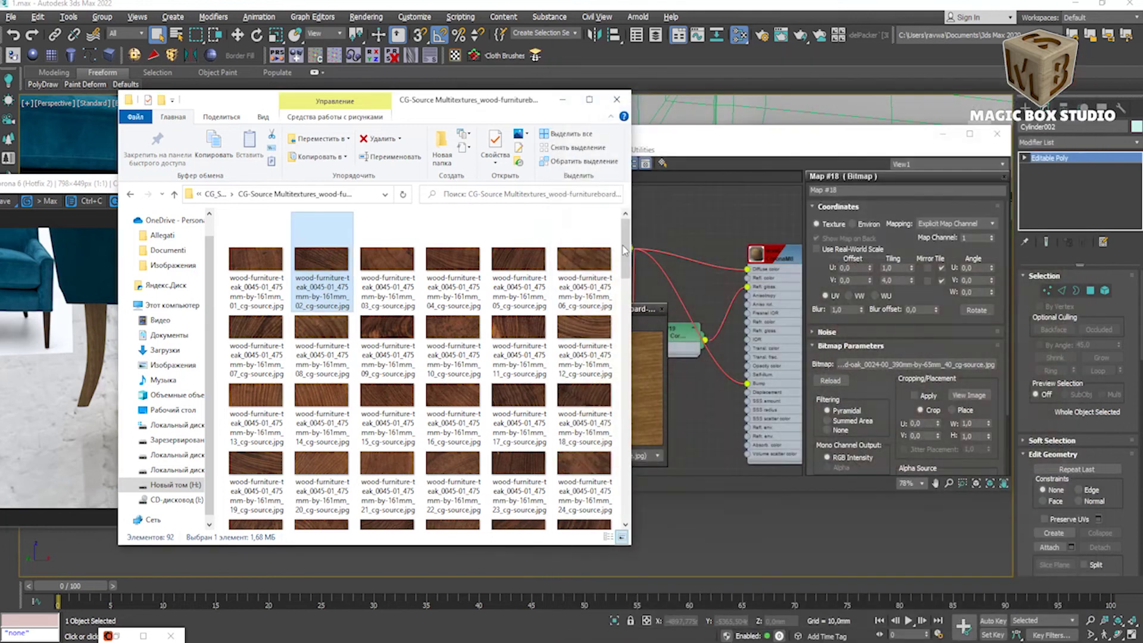
double_click(387, 330)
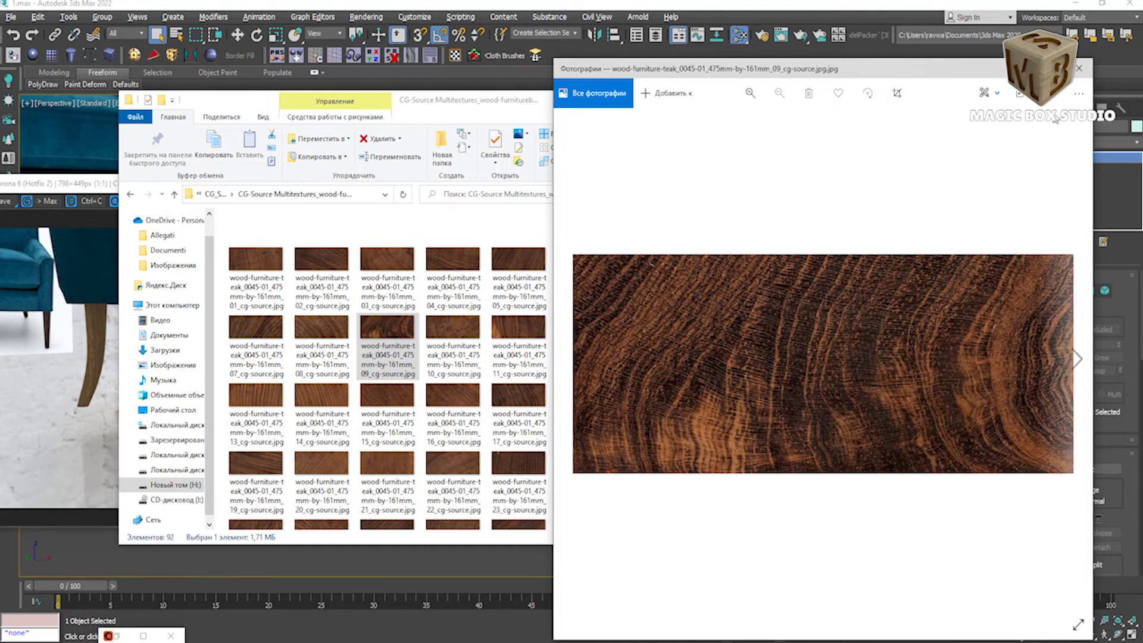
click(1079, 69)
Step: Add teak image 09 to the Slate Material Editor as new bitmap Map #20
drag(393, 332, 662, 271)
click(663, 271)
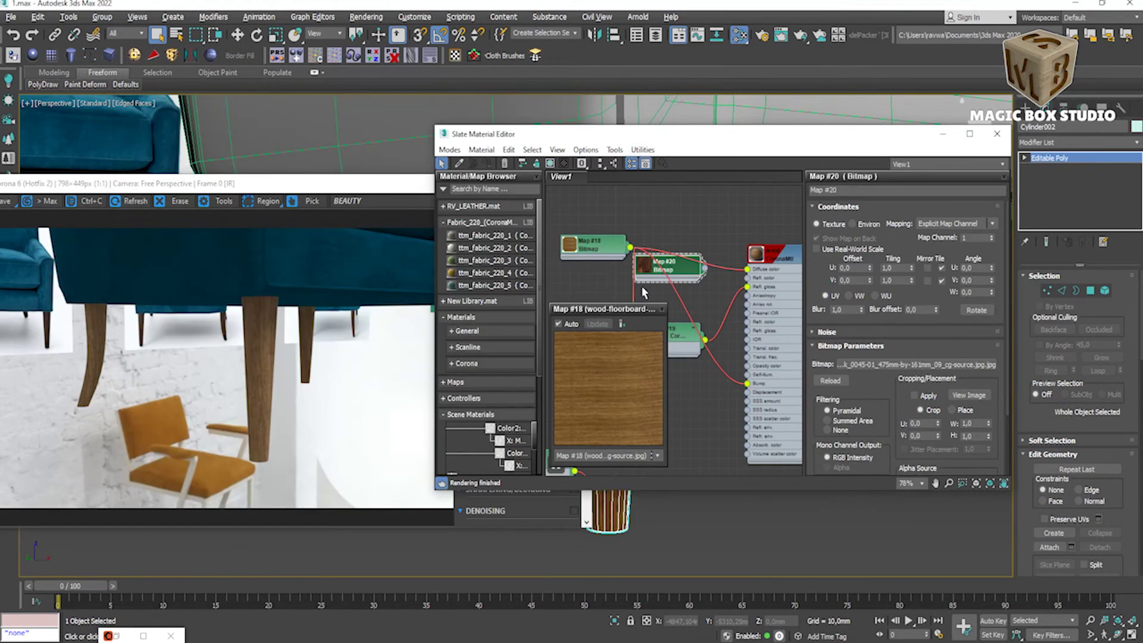
click(661, 309)
scroll(678, 301, up, 2)
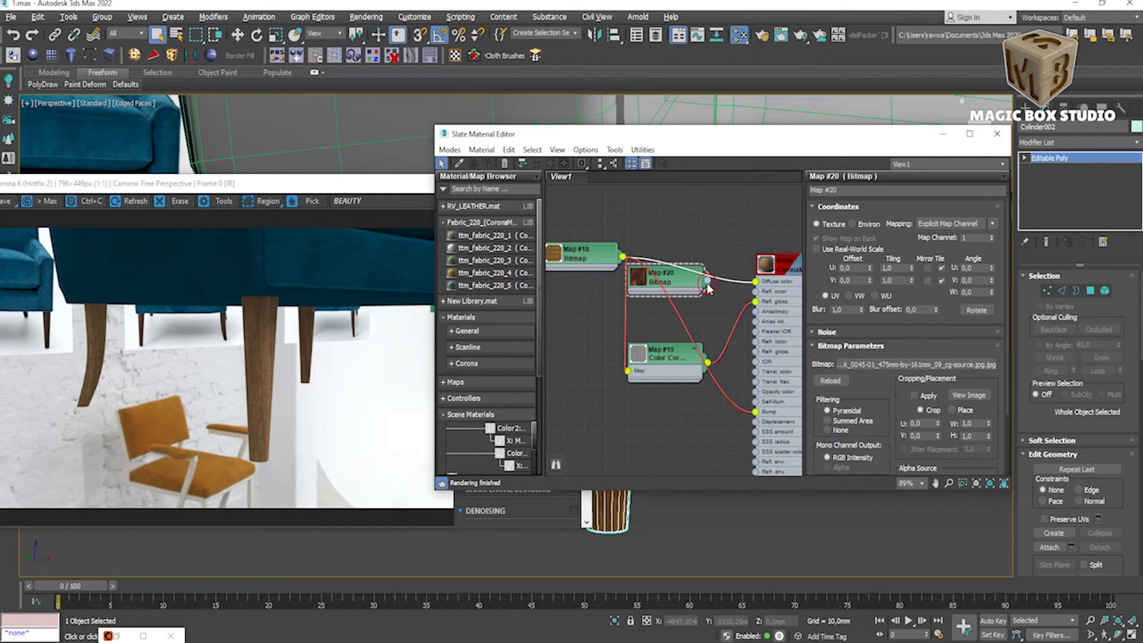
click(697, 286)
click(709, 284)
click(777, 263)
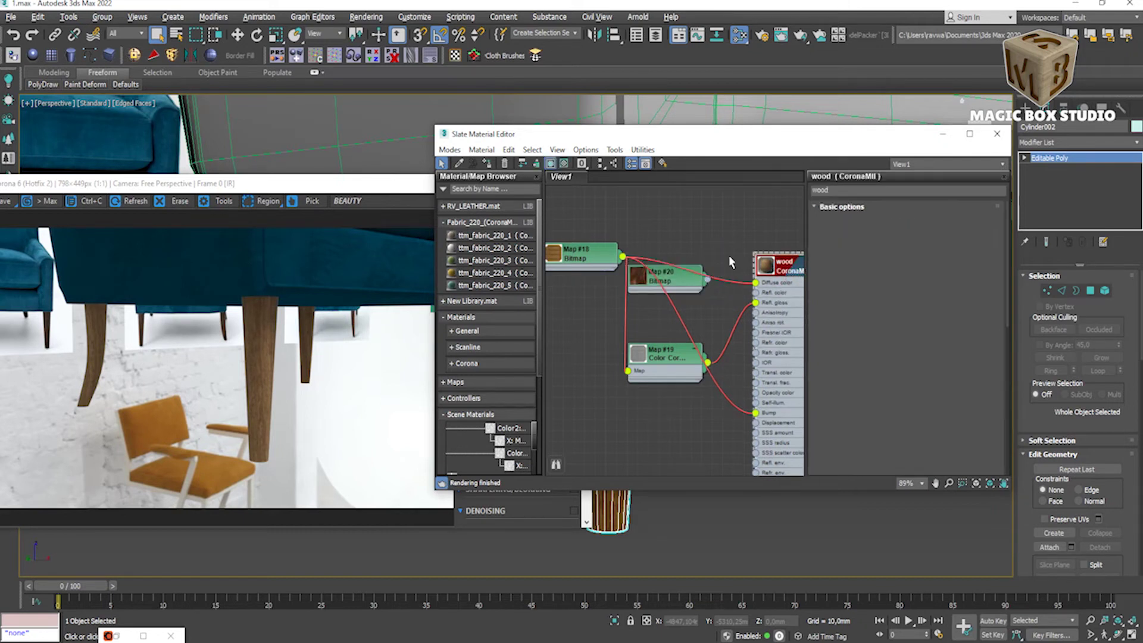
click(661, 155)
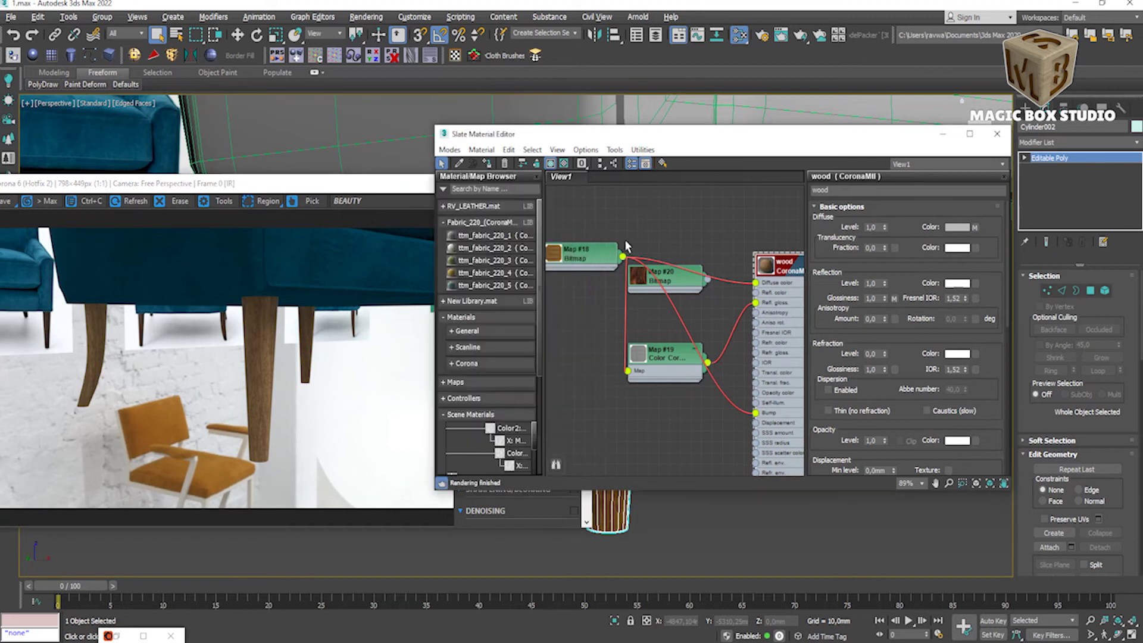
Step: Wire Map #20 into the wood material's diffuse color, Map #19 and bump, replacing Map #18
drag(614, 255, 613, 233)
drag(653, 290, 537, 296)
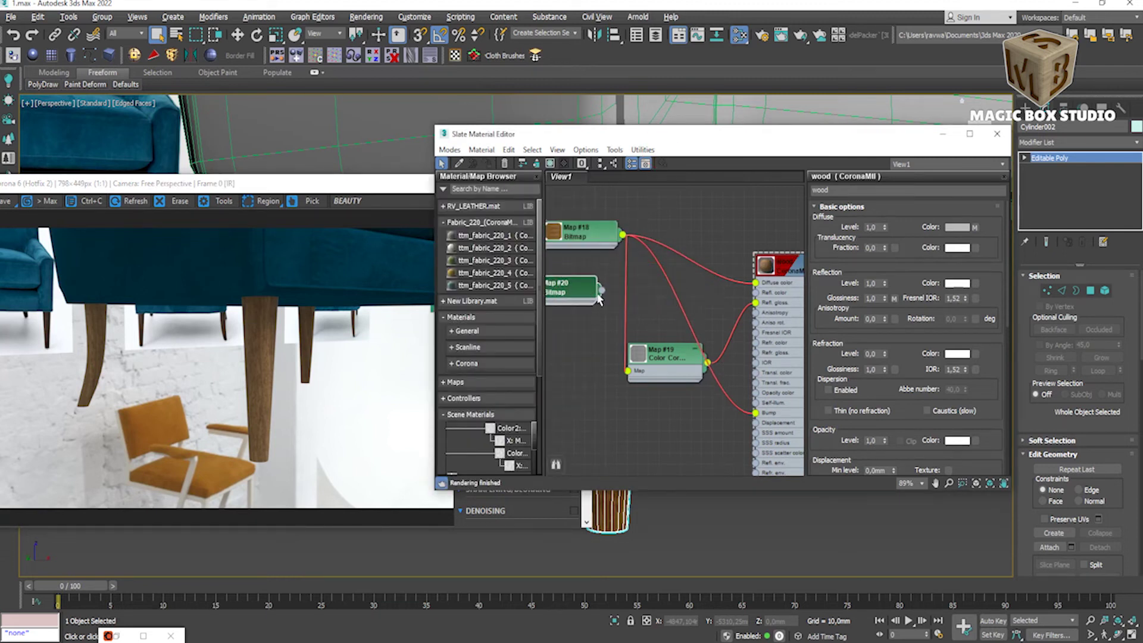
drag(703, 299, 755, 283)
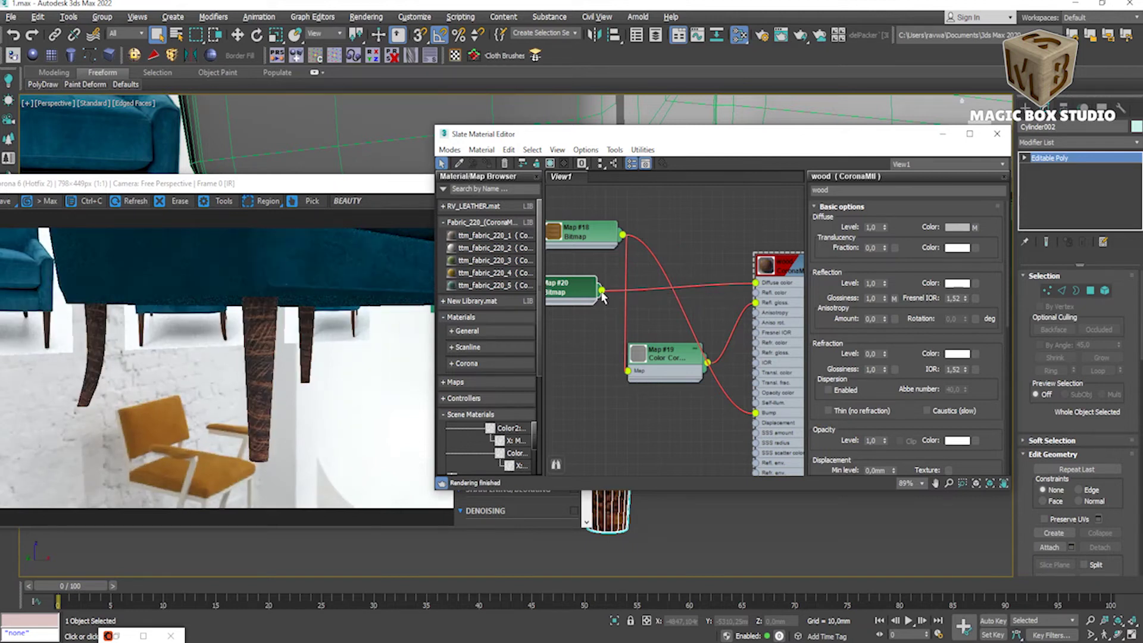
drag(621, 372, 628, 371)
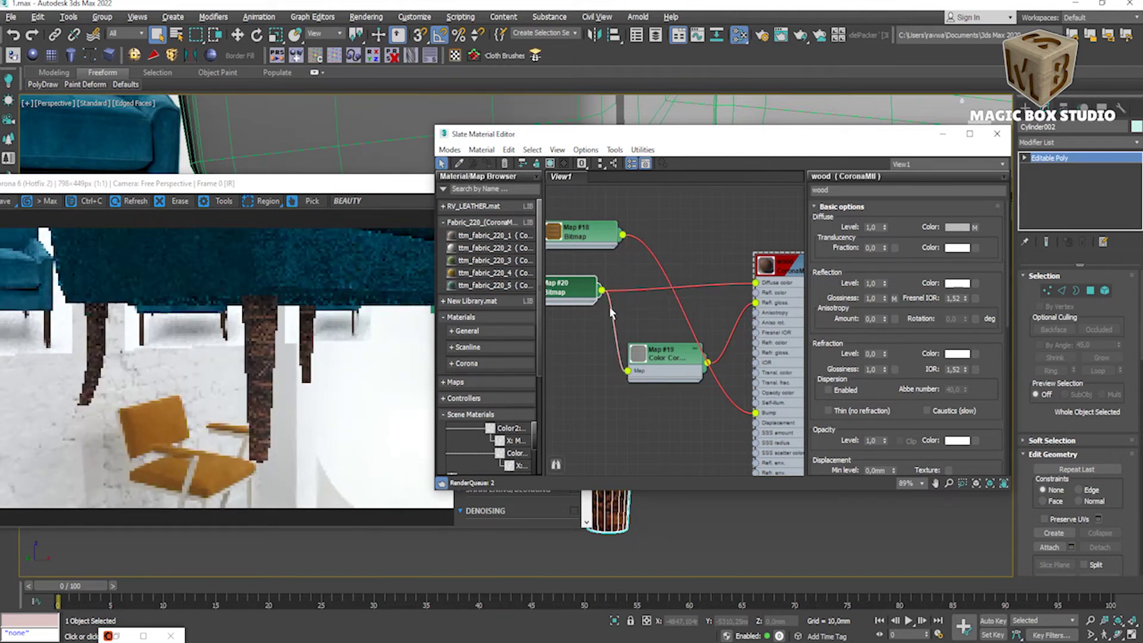
drag(602, 290, 755, 412)
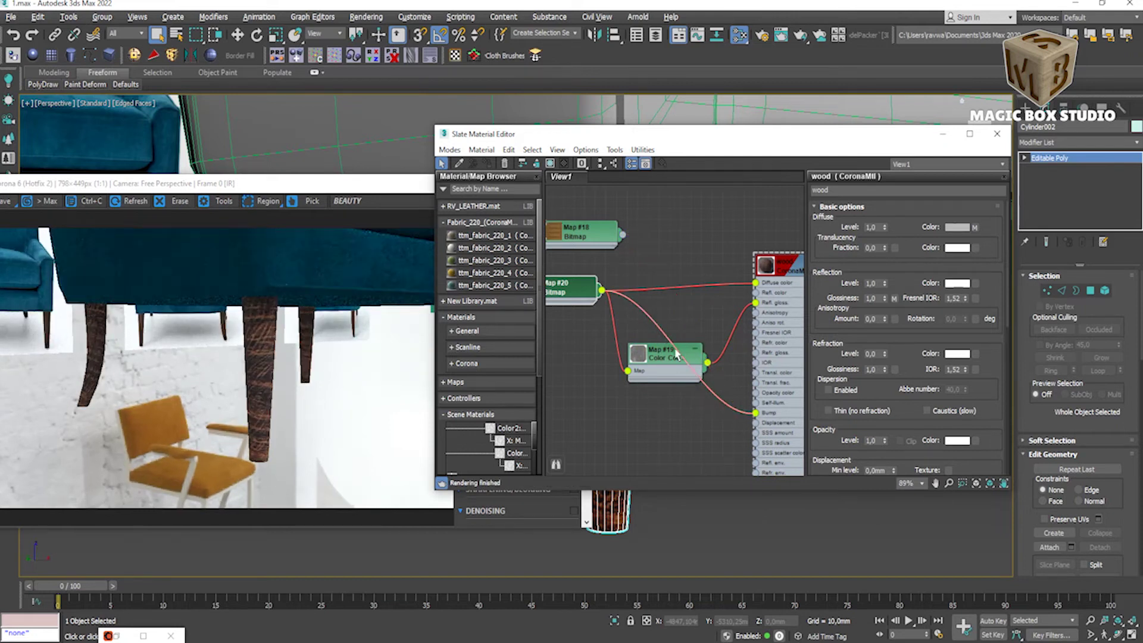
drag(583, 292, 611, 298)
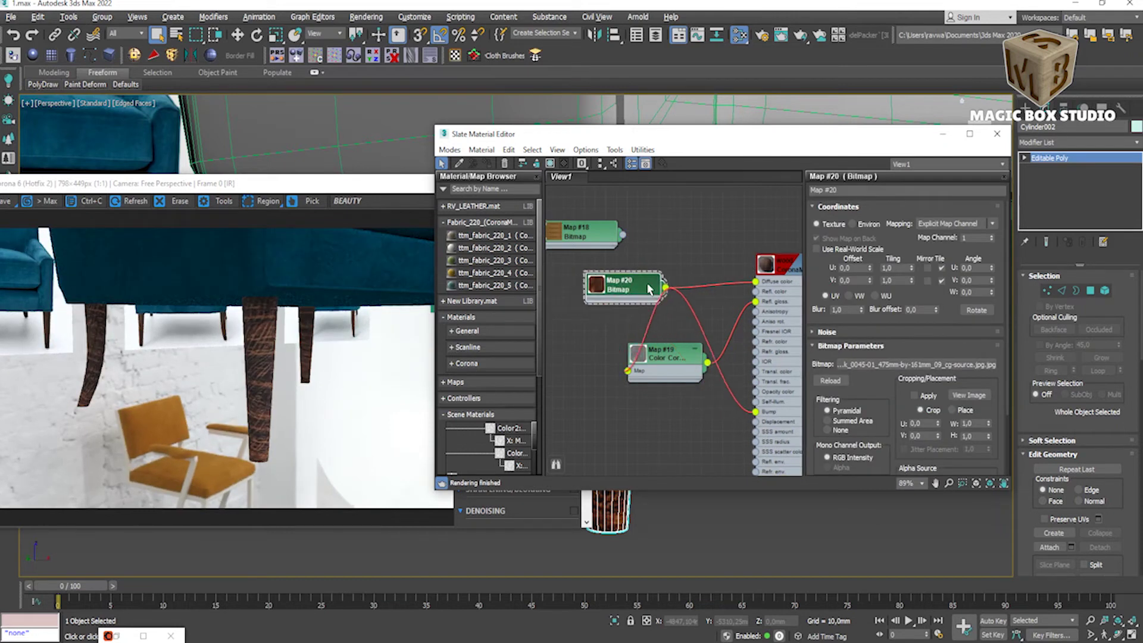
Step: Set Map #20's V tiling to 4 in its Coordinates rollout
right_click(611, 297)
click(632, 351)
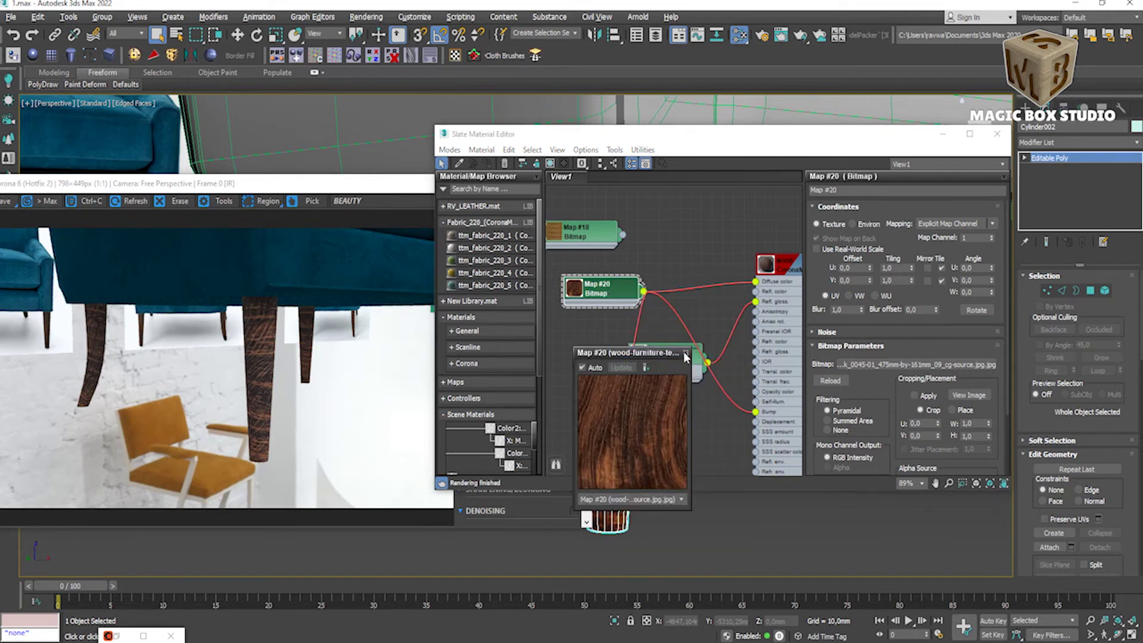
double_click(888, 281)
text(3)
key(Return)
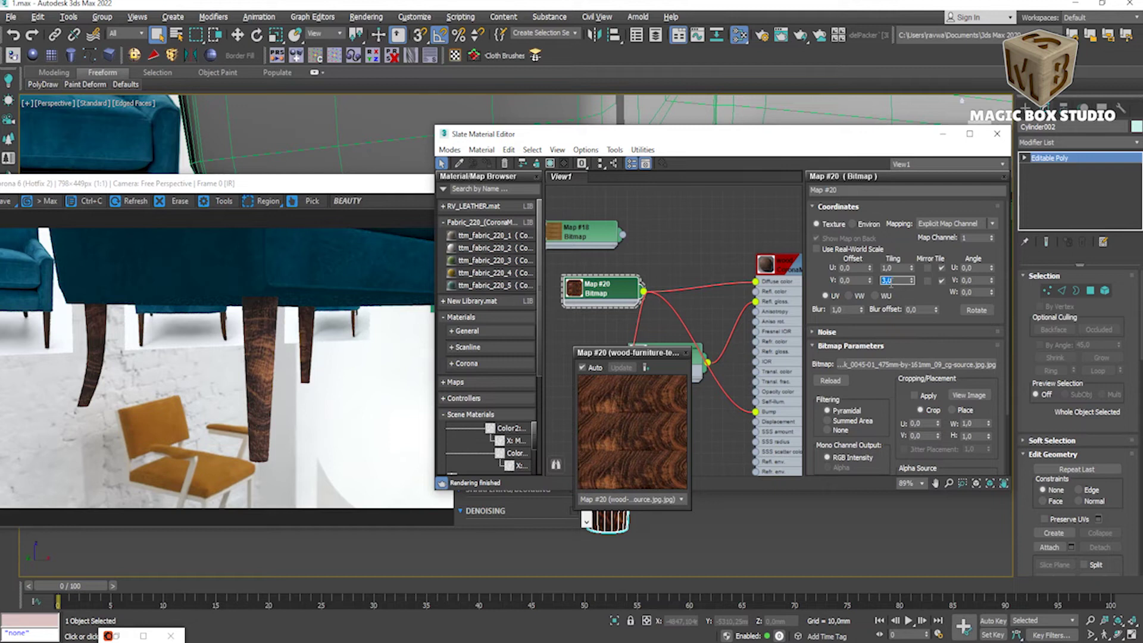
text(4)
key(Return)
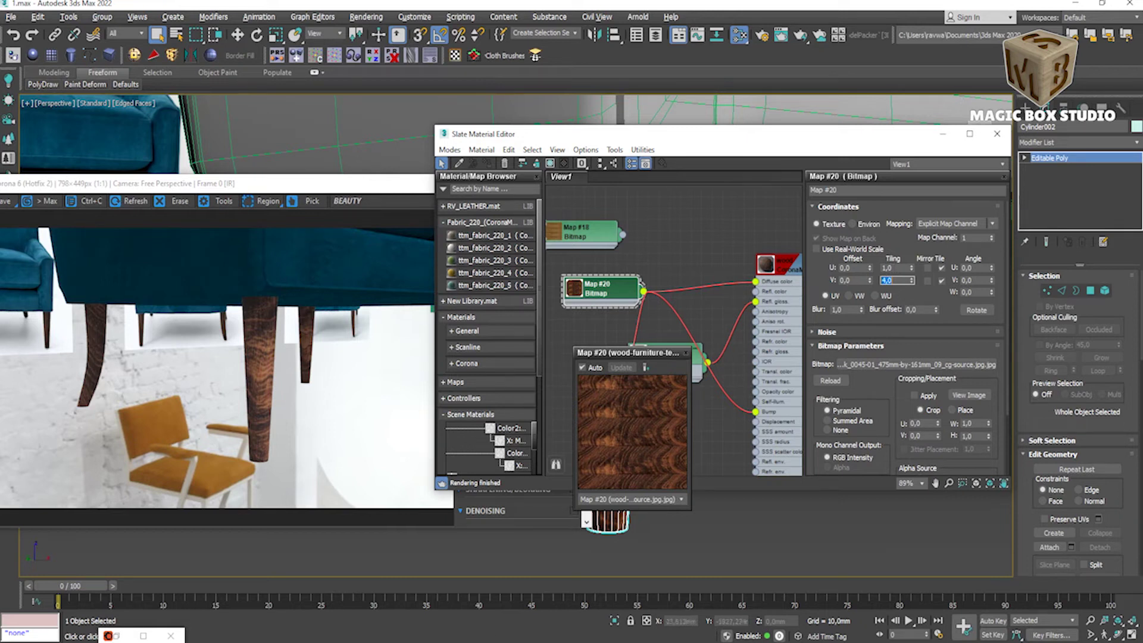
click(322, 619)
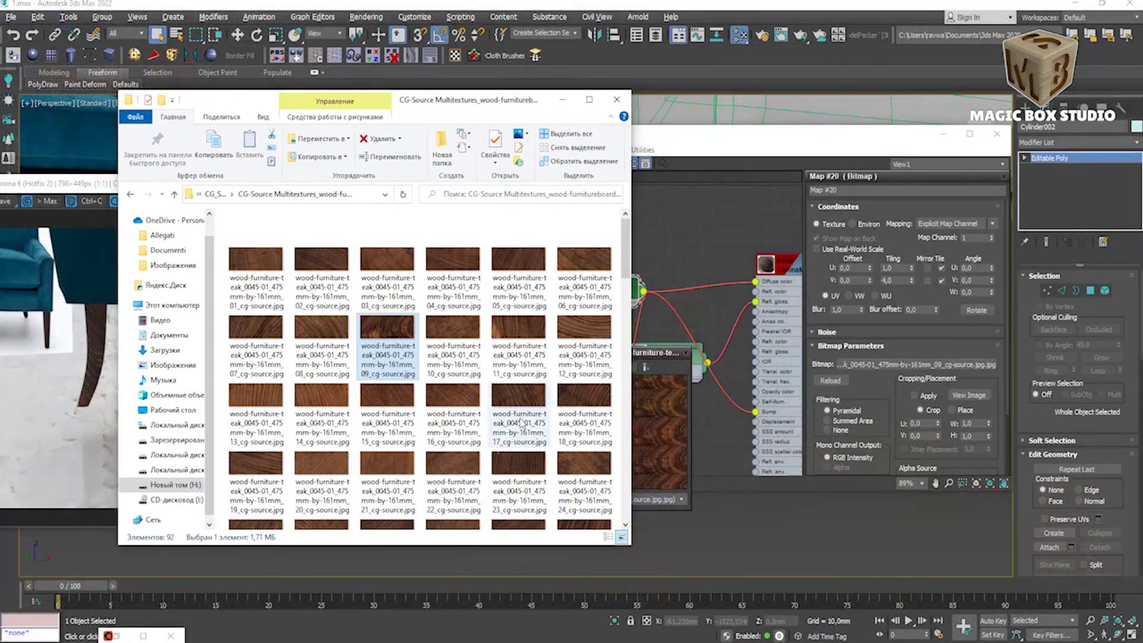
Step: Preview teak image 04, then browse the wood folders and open the oak floorboards folder
double_click(437, 265)
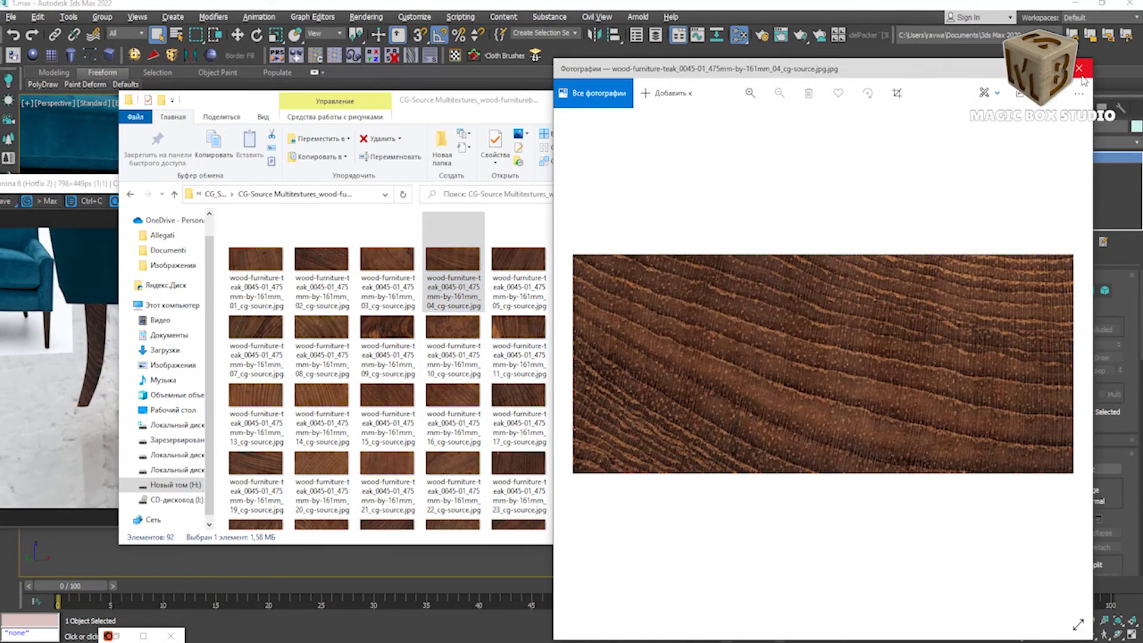
click(1079, 68)
click(214, 194)
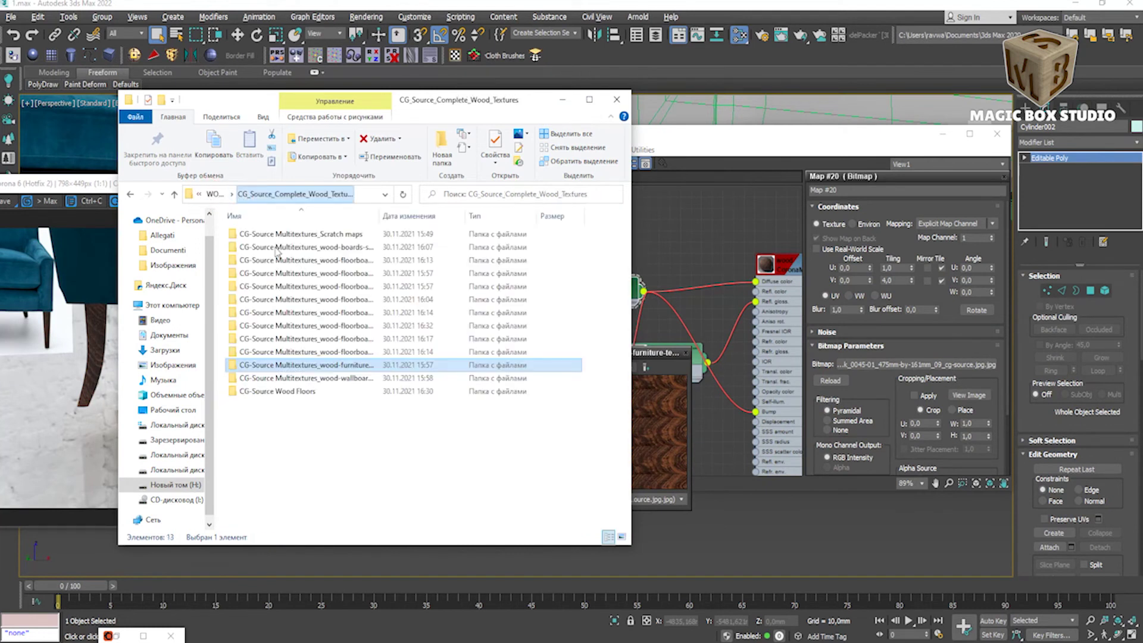
double_click(285, 379)
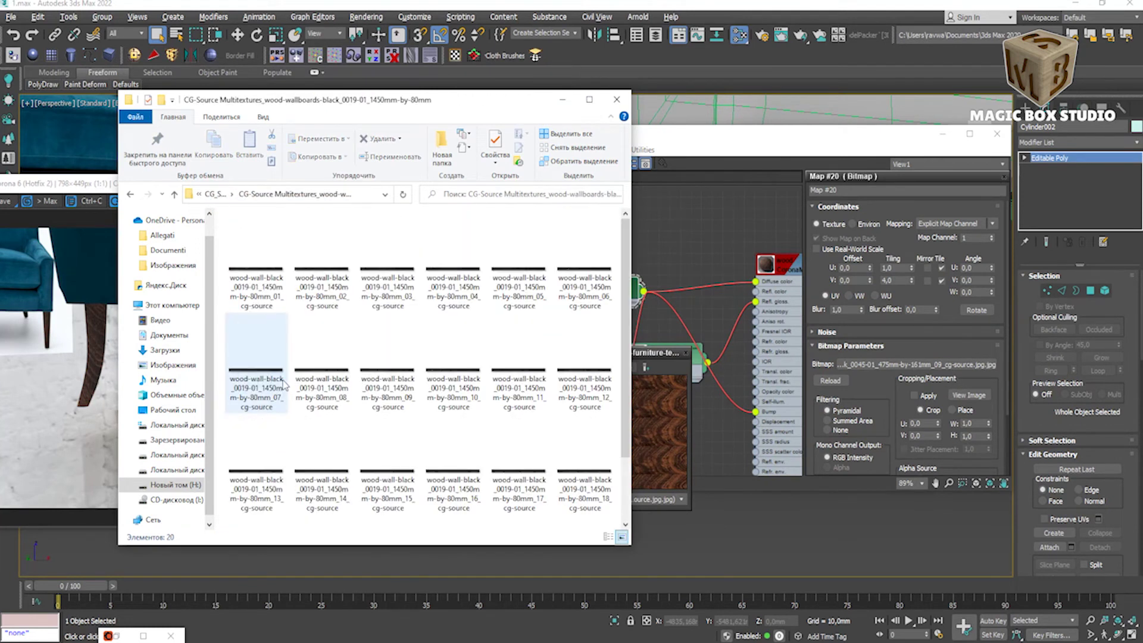
click(213, 194)
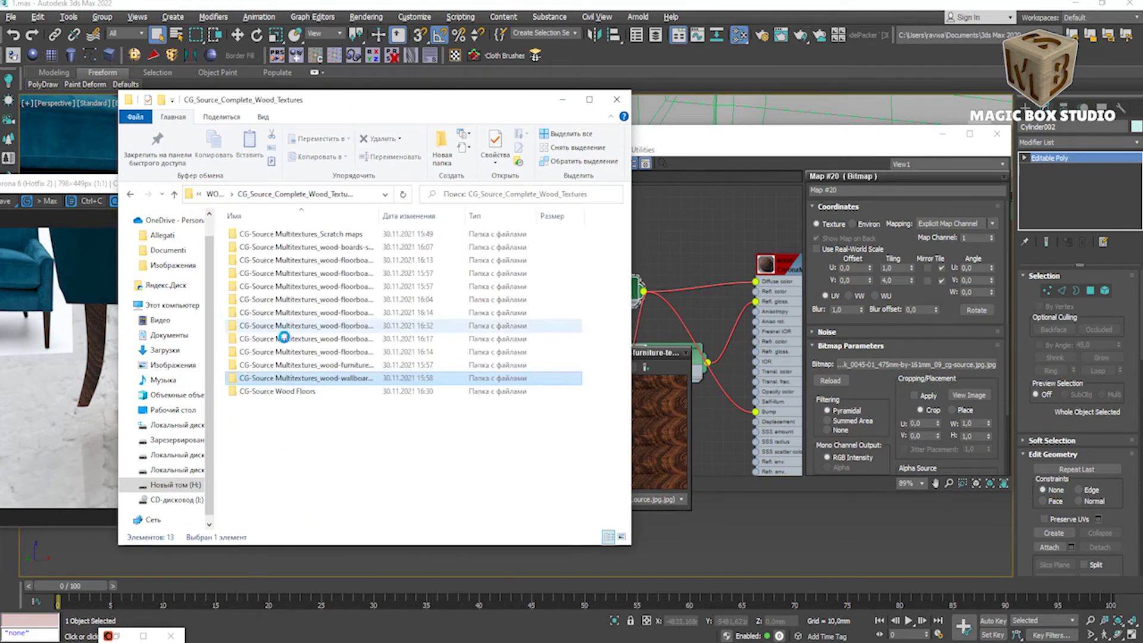
double_click(280, 391)
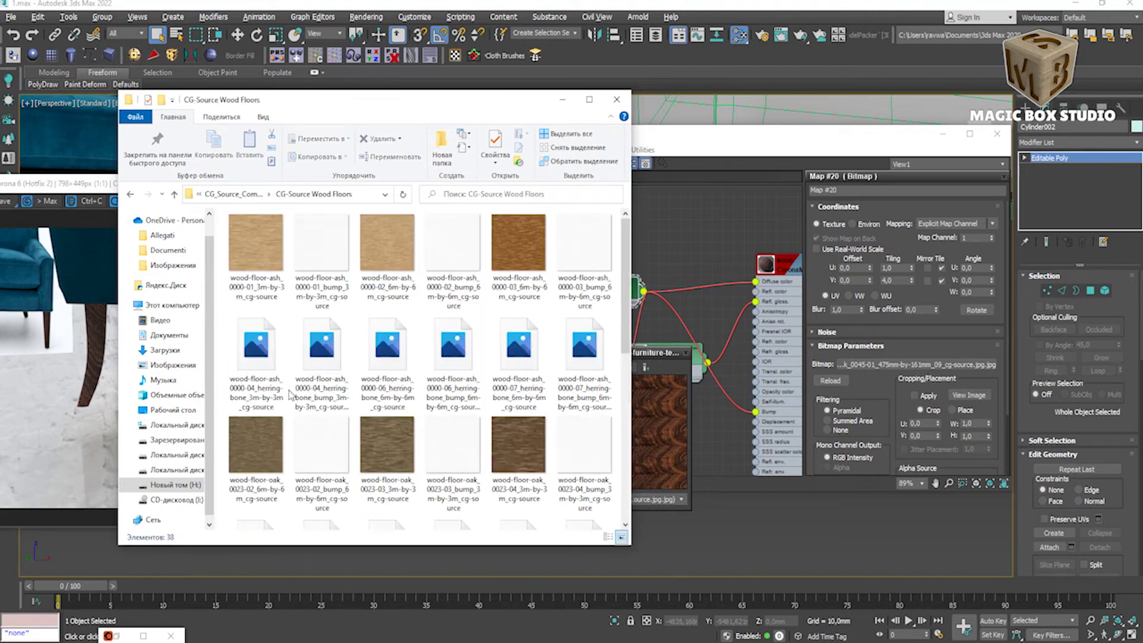
click(234, 194)
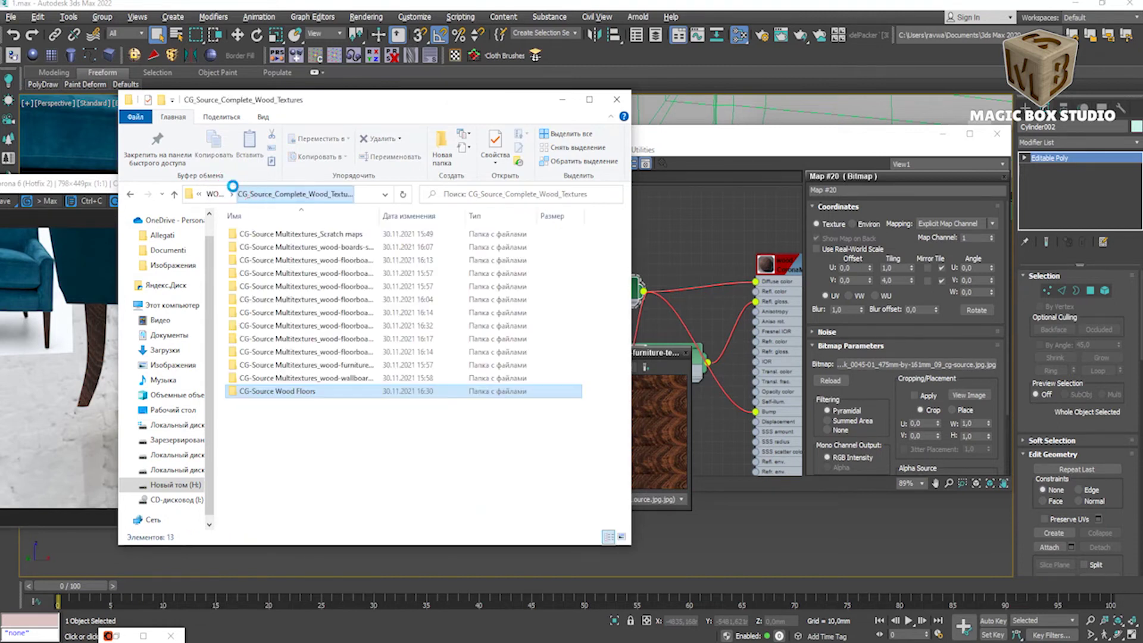
click(265, 286)
double_click(265, 286)
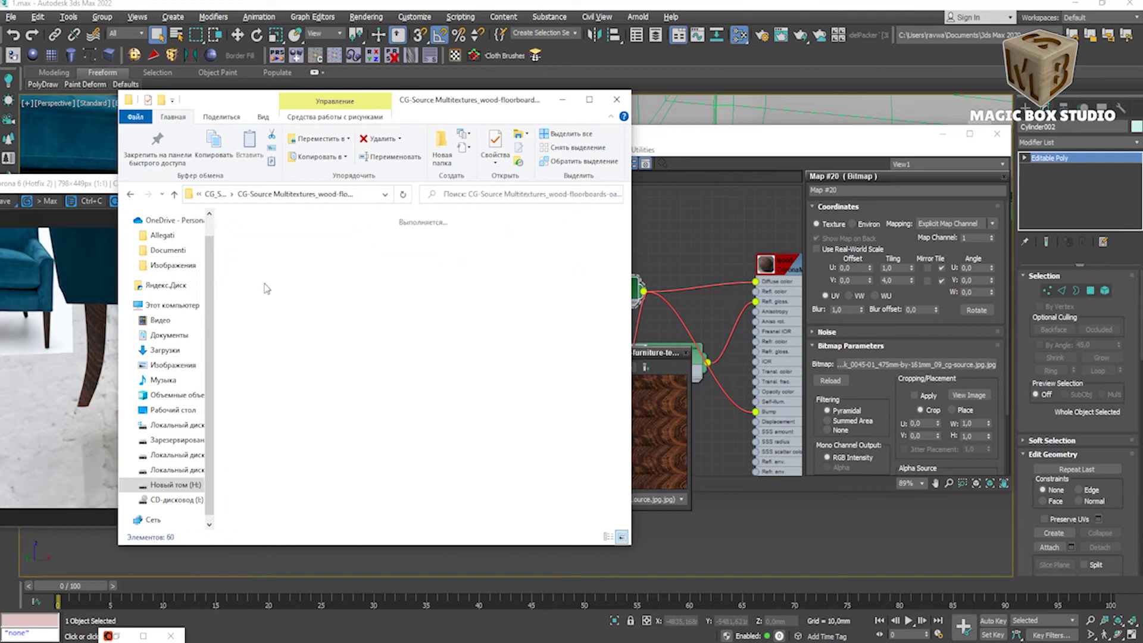
click(215, 194)
click(274, 300)
double_click(274, 299)
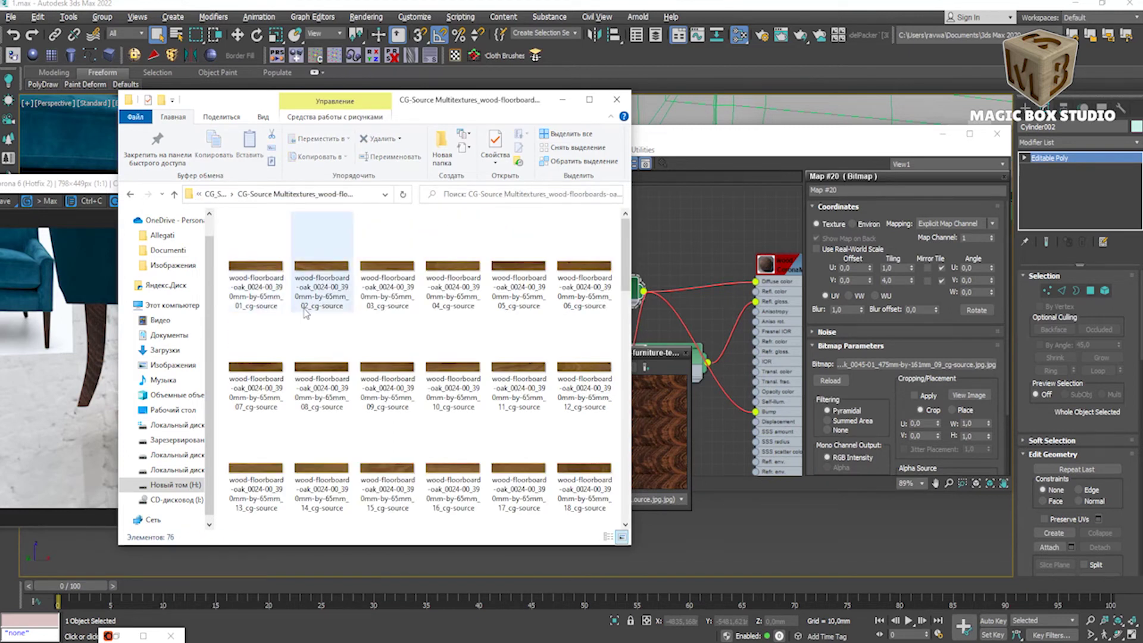
Step: Compare oak floorboard textures 76, 68, 62 and 72, and add texture 72 as a bitmap node
scroll(381, 358, down, 10)
scroll(381, 364, down, 3)
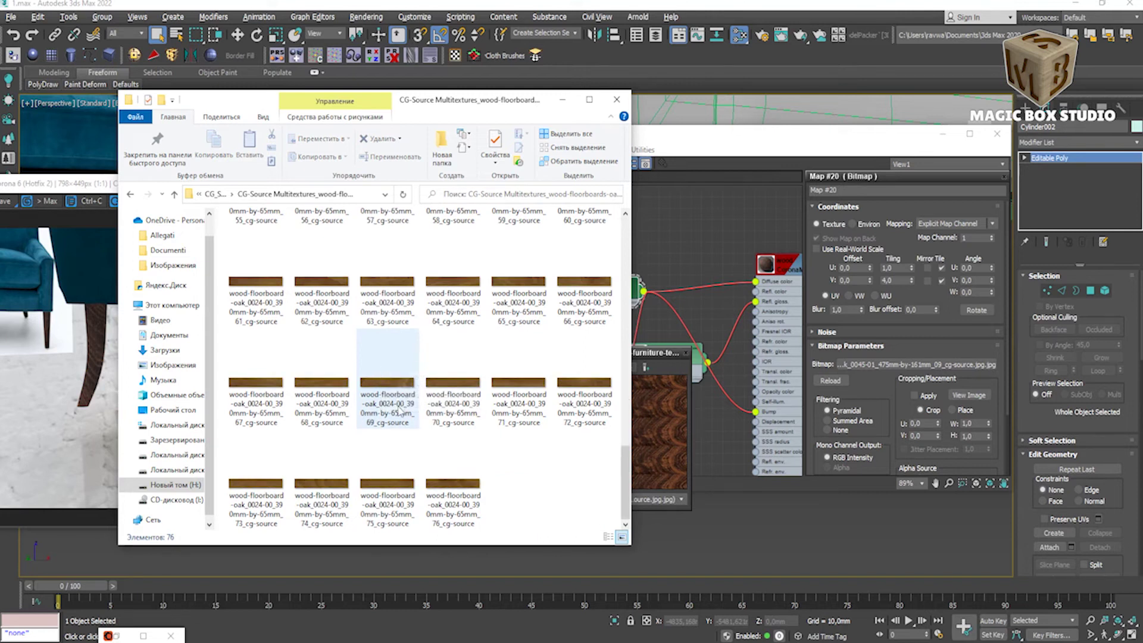
click(462, 483)
double_click(461, 483)
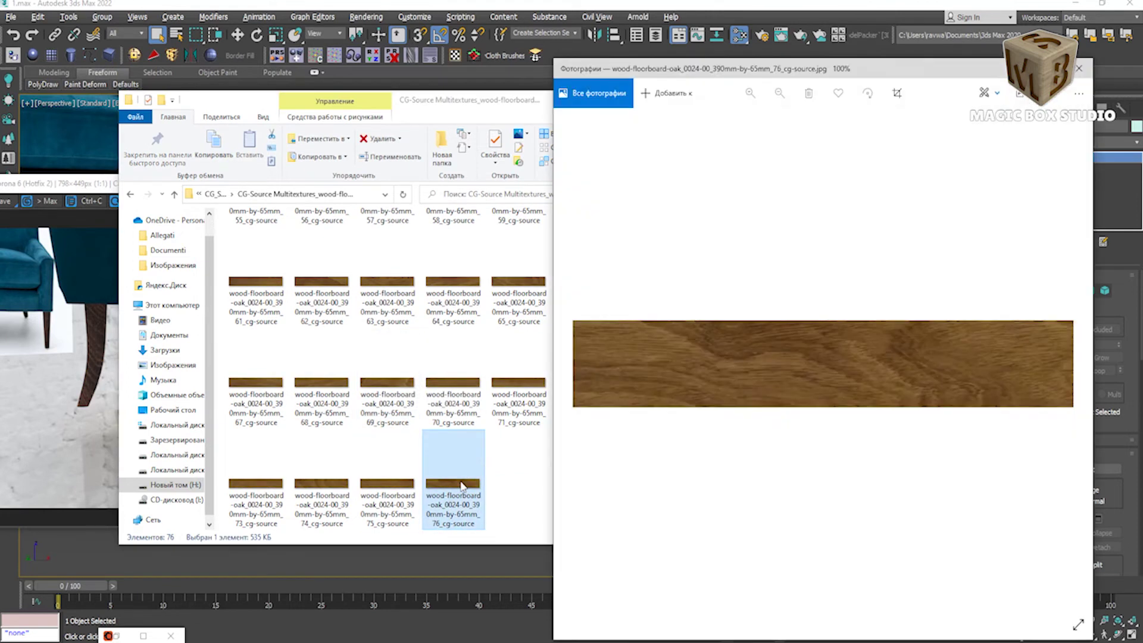
click(1079, 68)
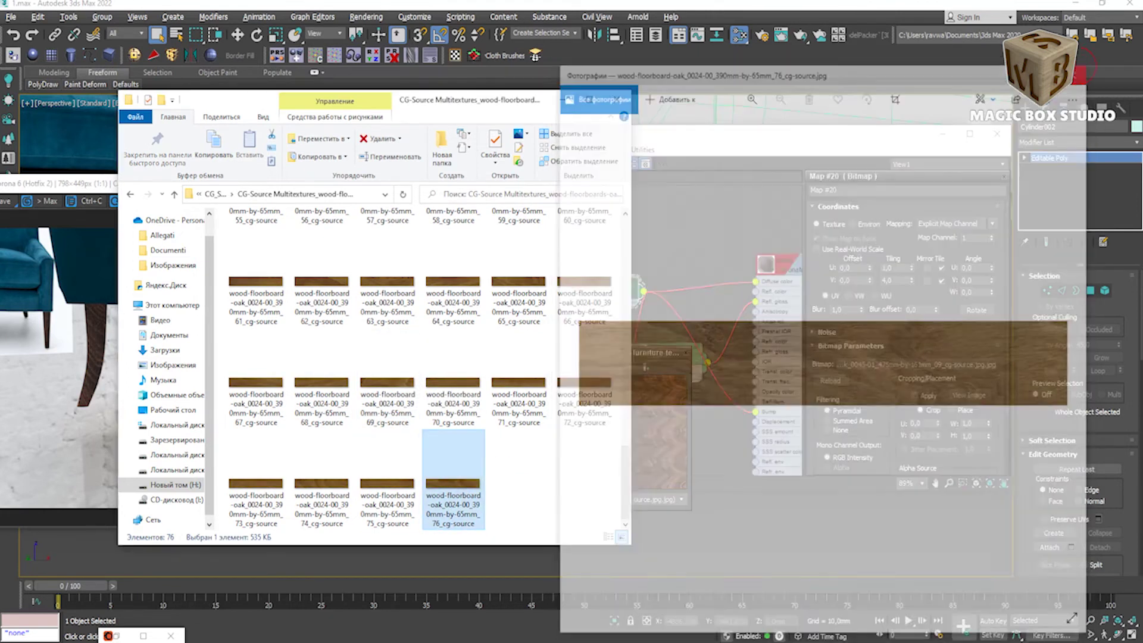
click(322, 388)
double_click(321, 388)
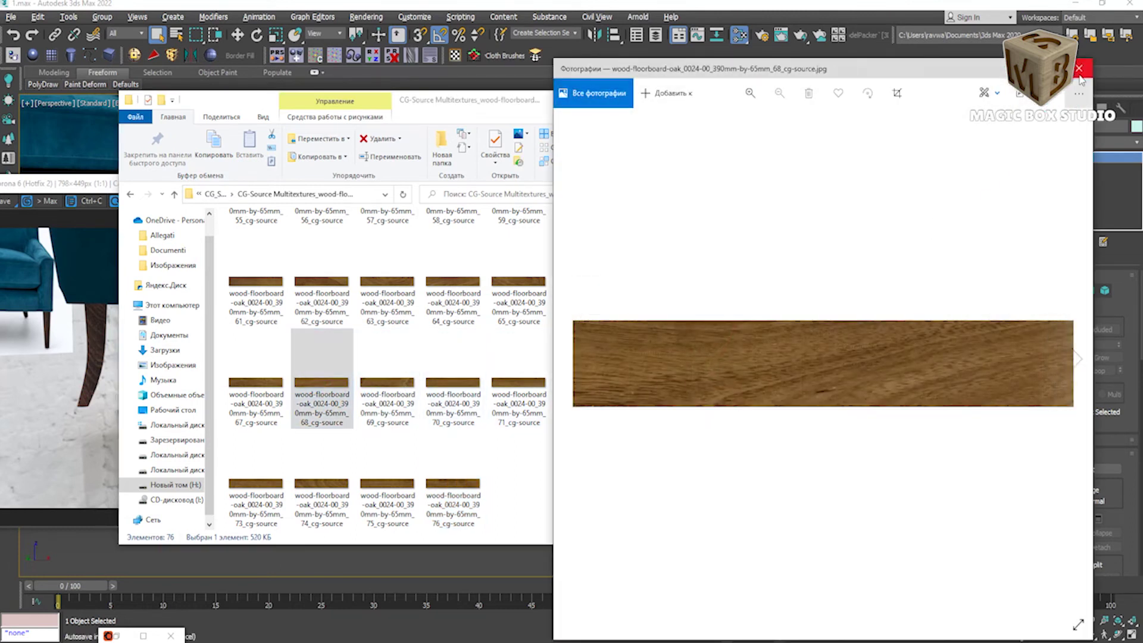
click(1079, 68)
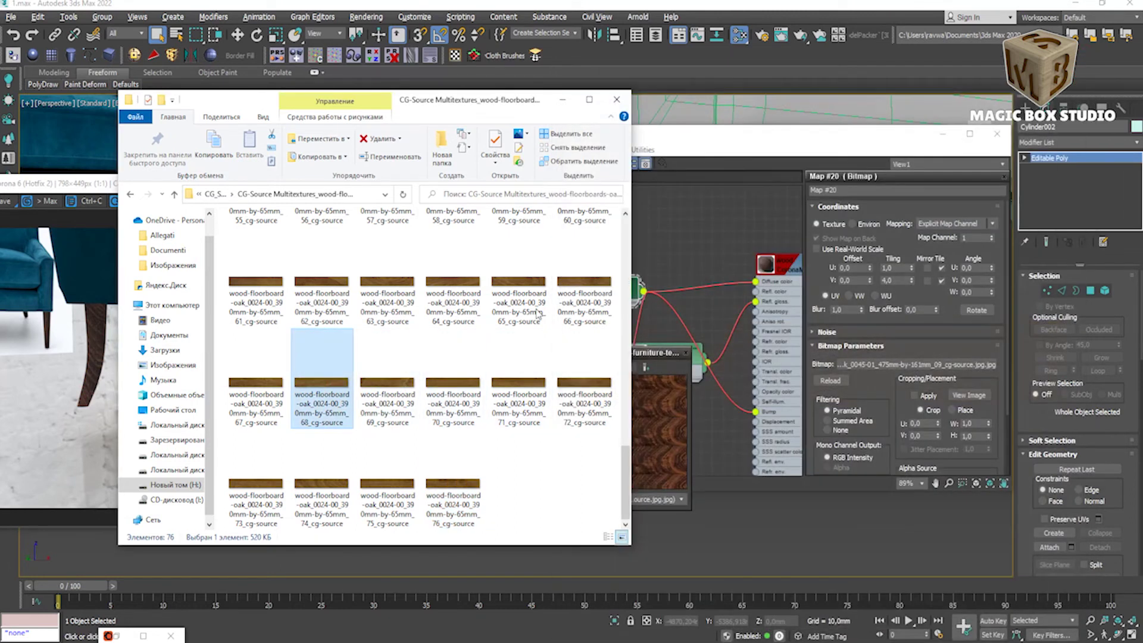
double_click(327, 281)
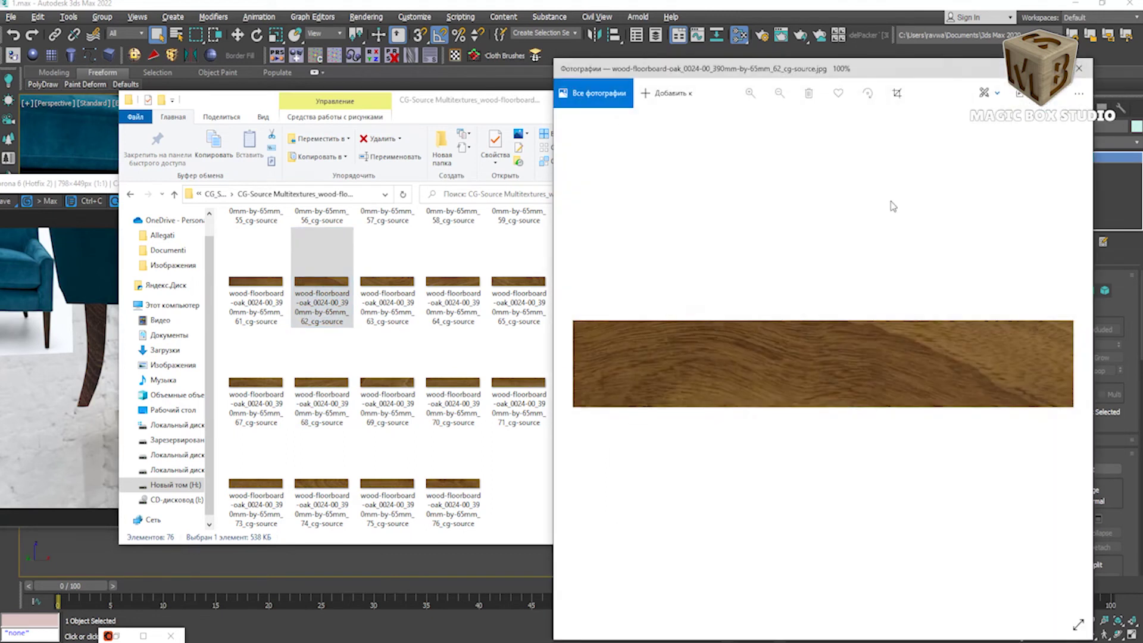
click(1083, 72)
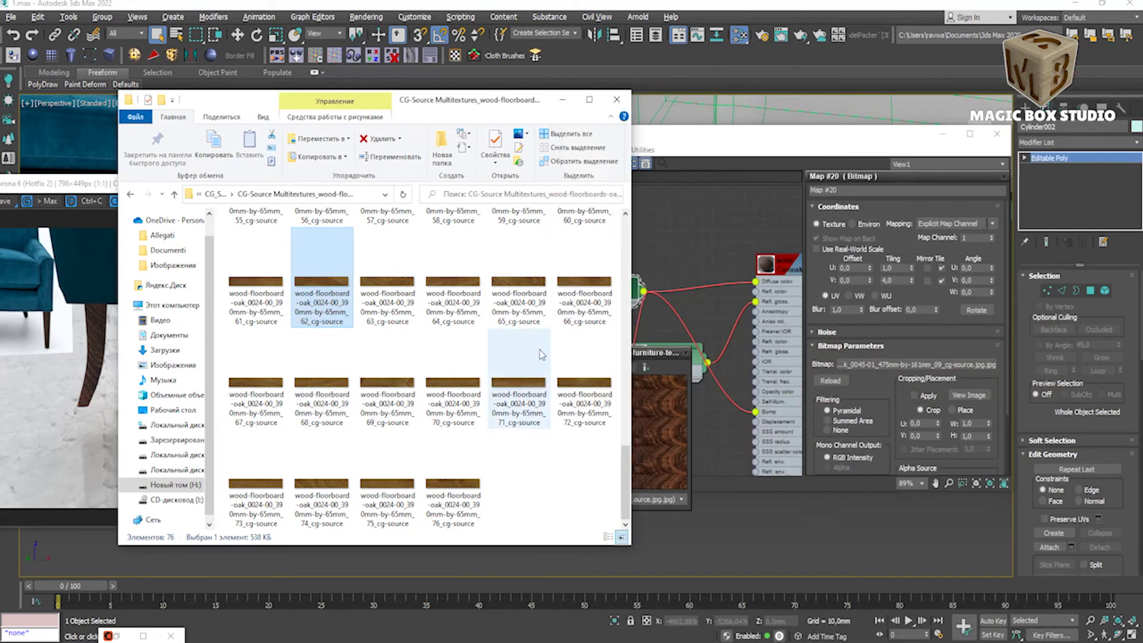
double_click(582, 390)
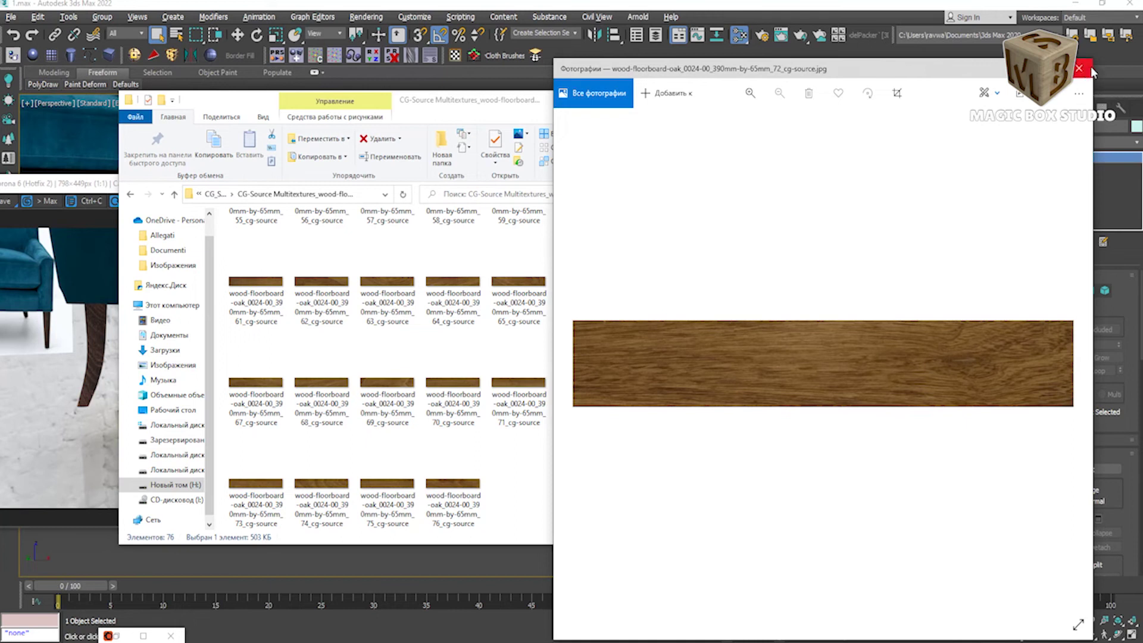
click(1080, 68)
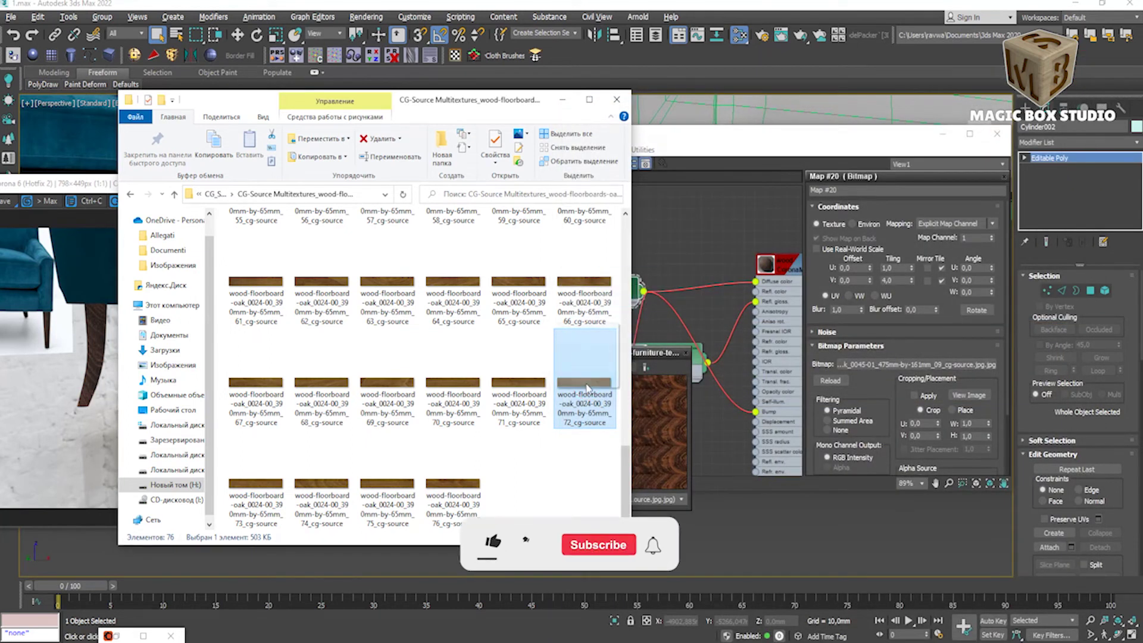
mouse_move(586, 390)
mouse_down()
mouse_move(613, 241)
mouse_move(634, 244)
mouse_up()
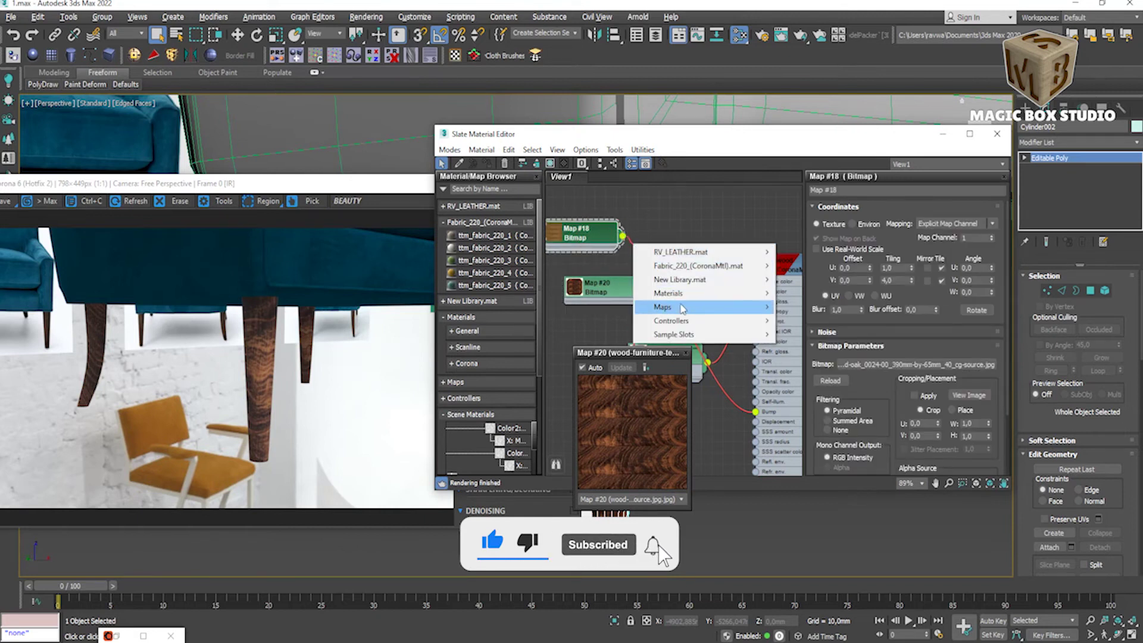
Step: Add CoronaColorCorrect Map #21 on the oak bitmap with gamma 0.53 and temperature 8373.3
mouse_move(805, 334)
click(899, 383)
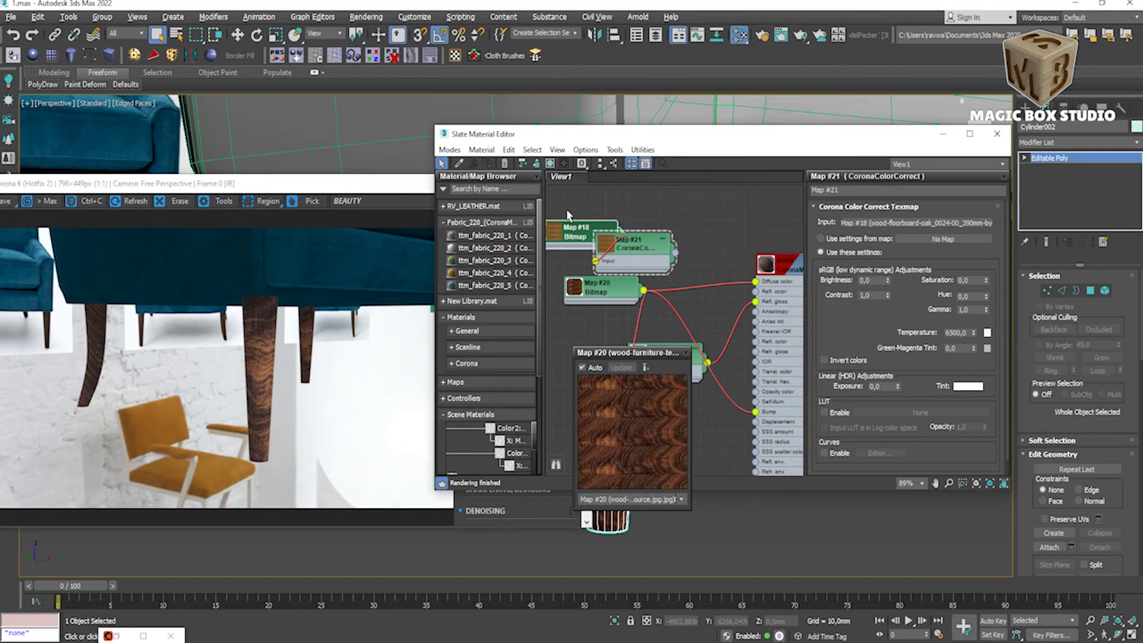
drag(638, 241, 668, 232)
right_click(677, 237)
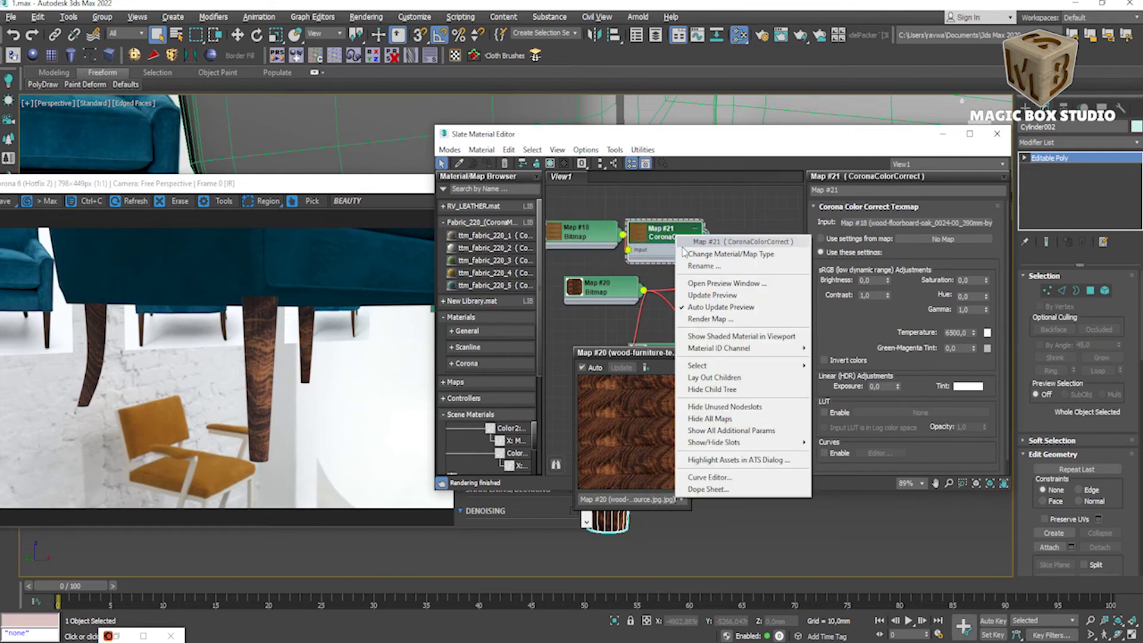
click(696, 285)
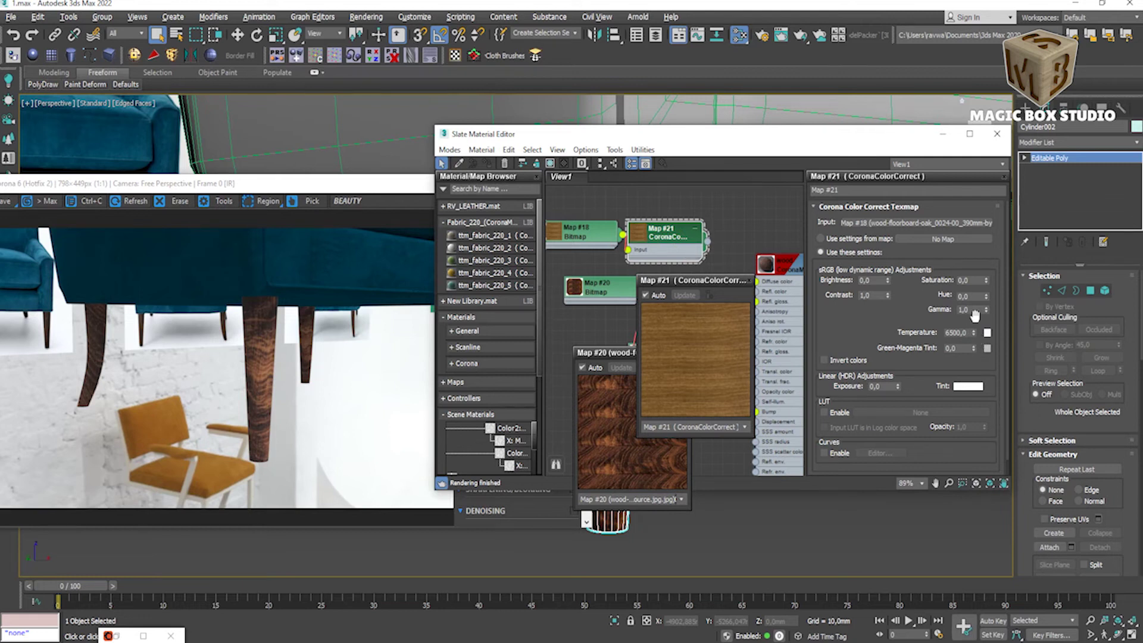
drag(988, 310, 987, 316)
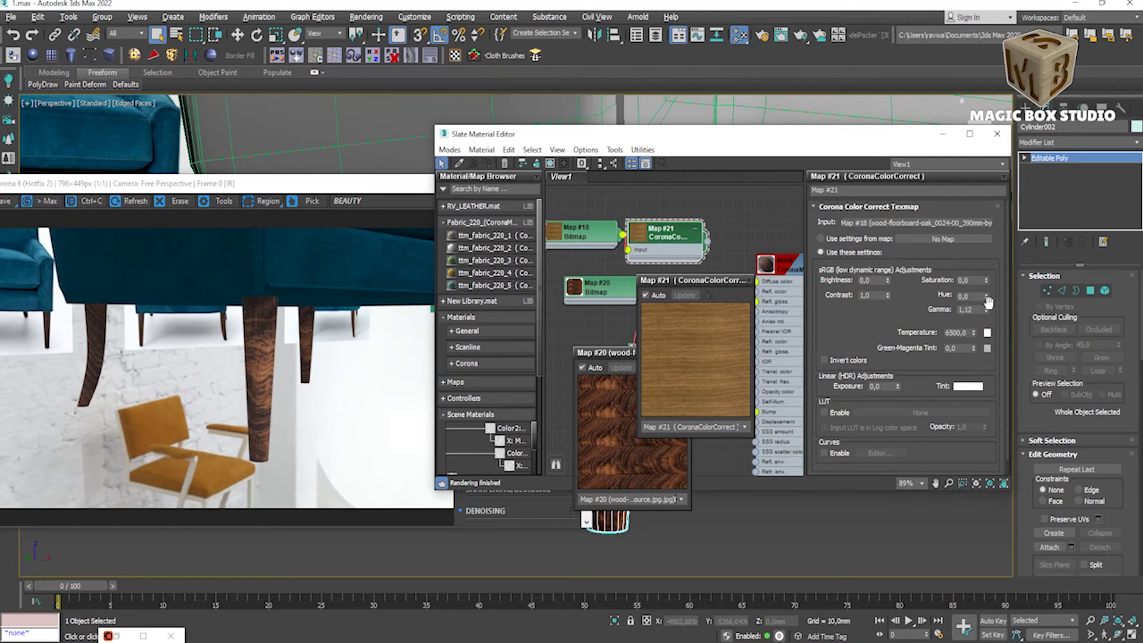
drag(988, 317, 987, 316)
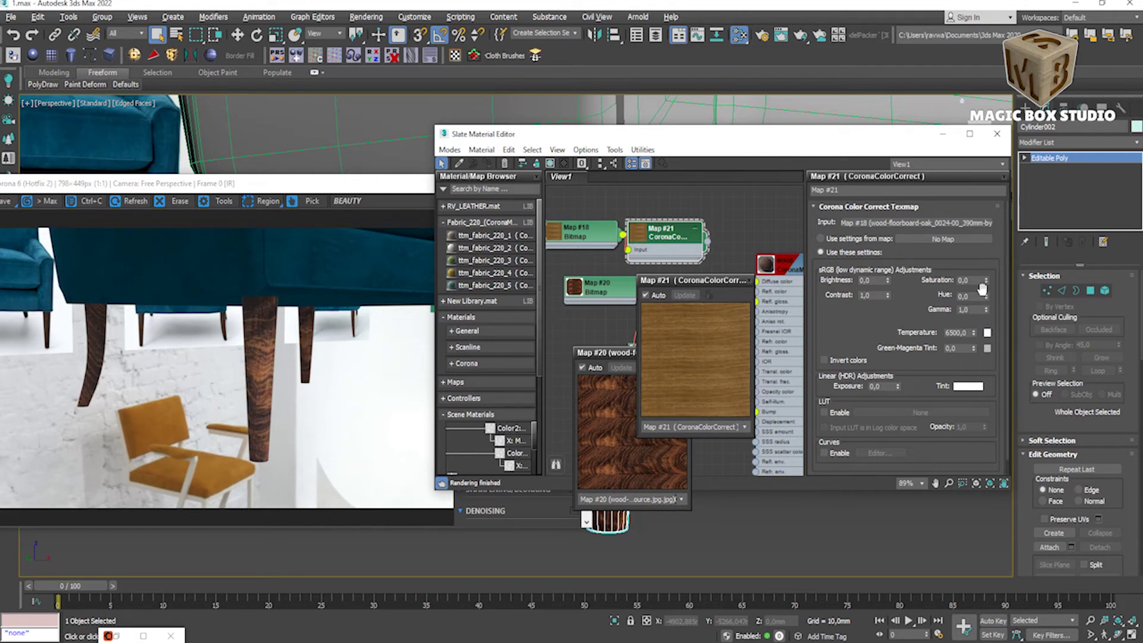
click(987, 314)
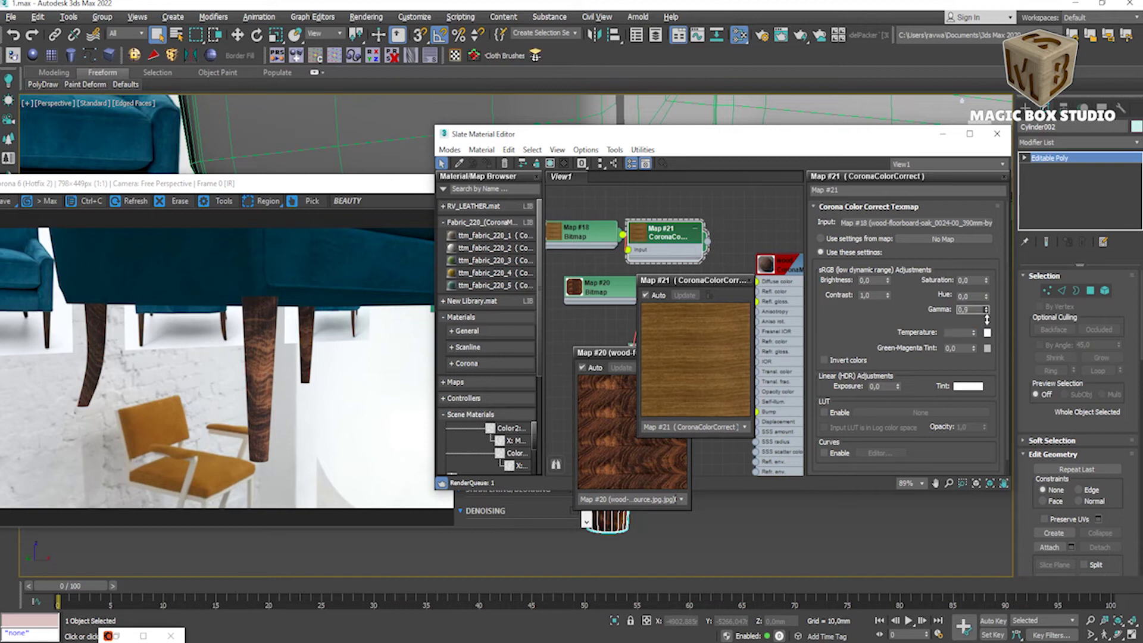
mouse_move(987, 312)
mouse_down()
mouse_move(975, 326)
mouse_move(987, 322)
mouse_up()
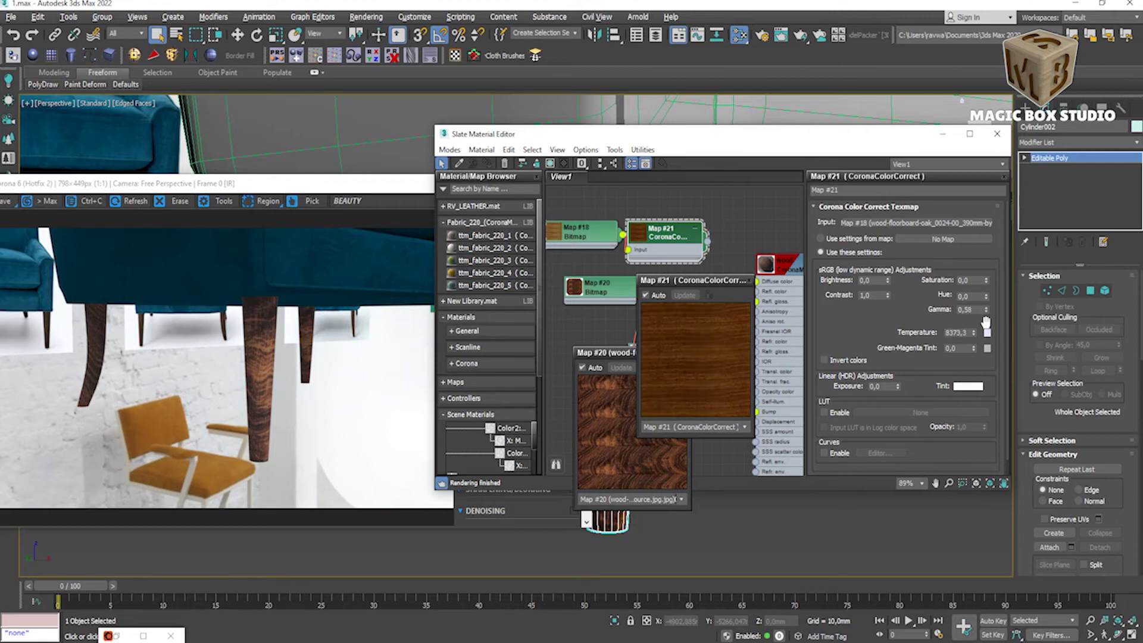
drag(987, 318, 987, 323)
click(748, 280)
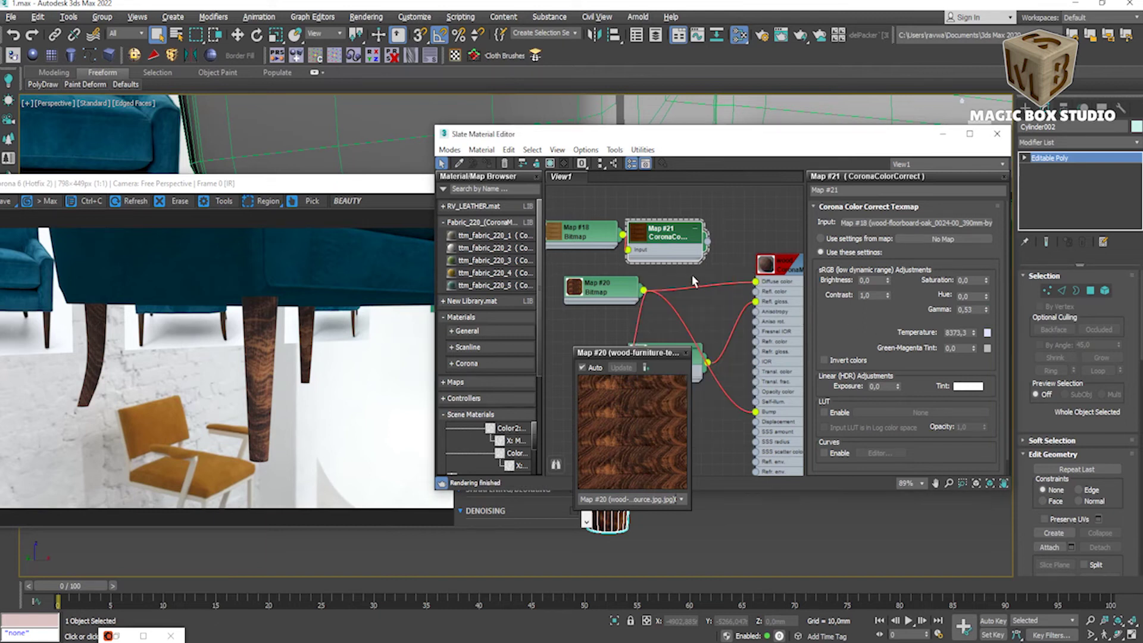
click(688, 356)
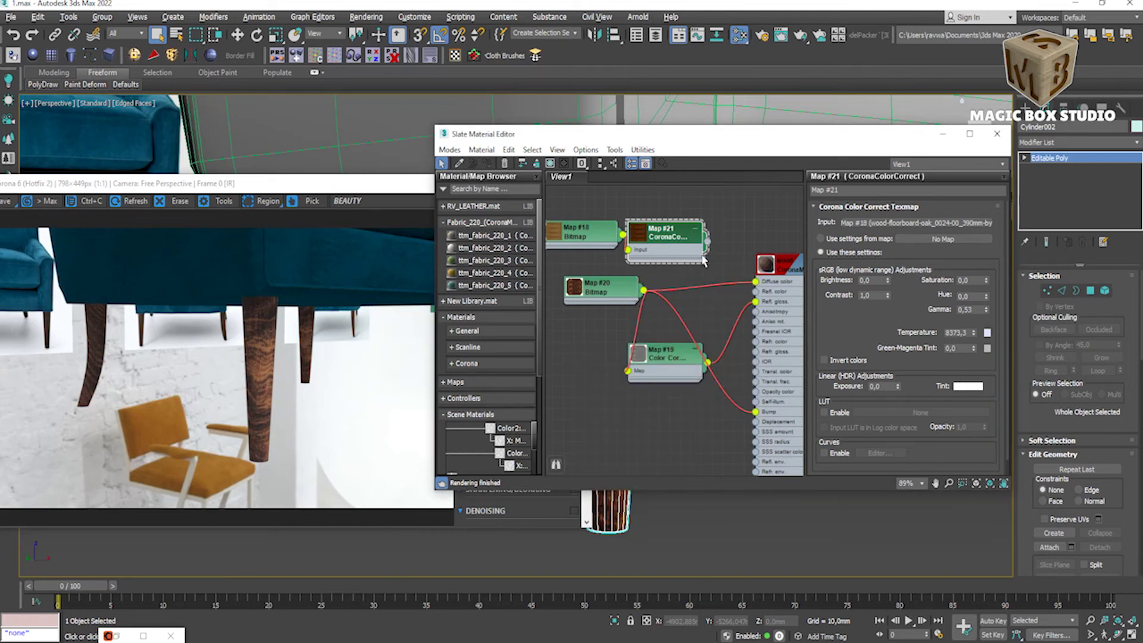
Step: Connect Map #21 to the wood material's diffuse color, Map #19 input and bump
drag(707, 242, 755, 281)
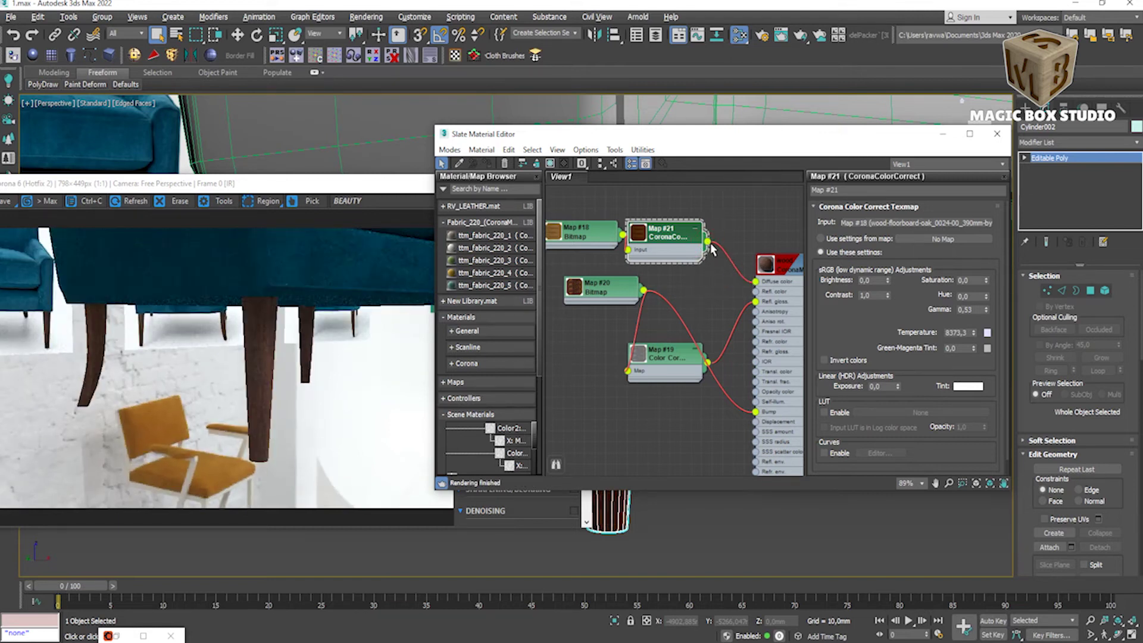
drag(712, 247, 630, 371)
drag(731, 384, 755, 412)
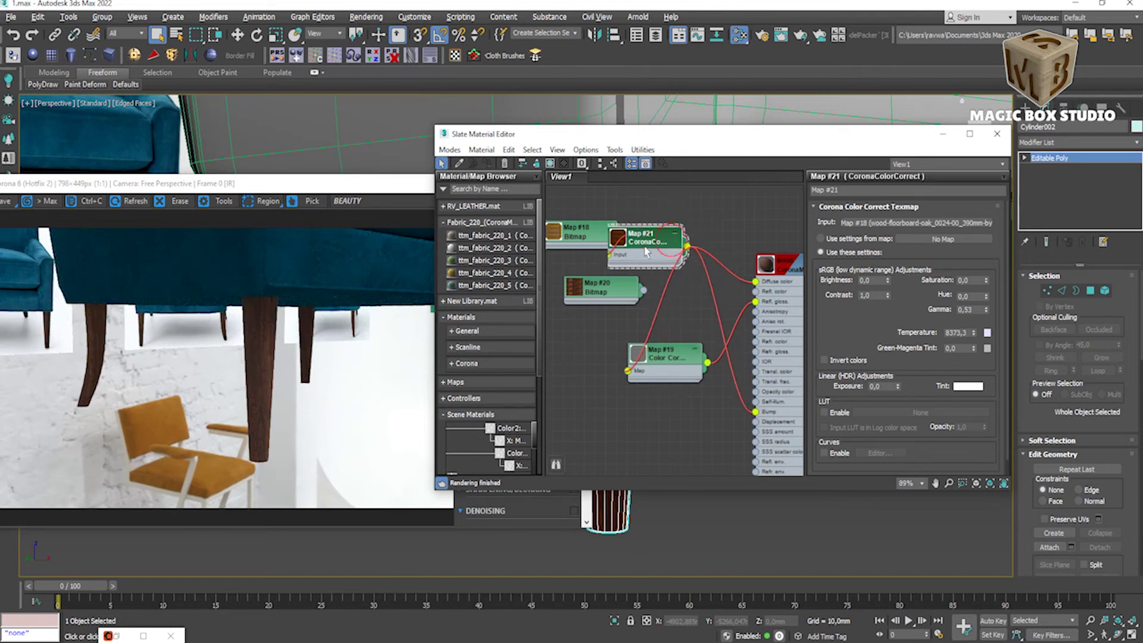
drag(664, 233, 622, 244)
Step: Preview the wood material and bring up the Map #19 color-correction settings
click(668, 359)
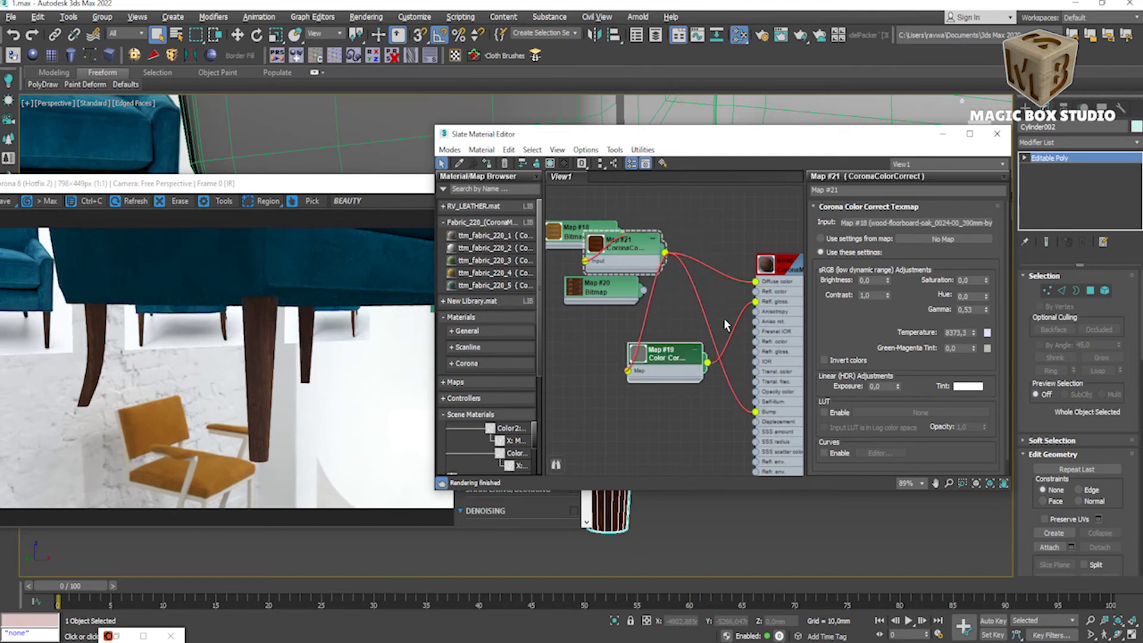
right_click(771, 270)
click(815, 333)
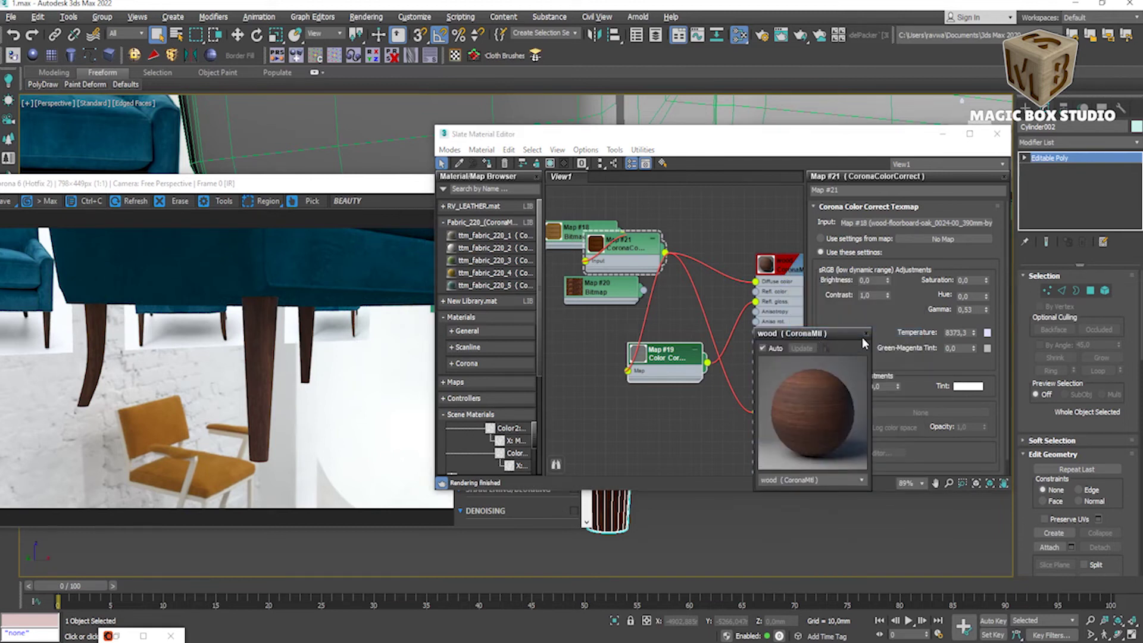
double_click(665, 362)
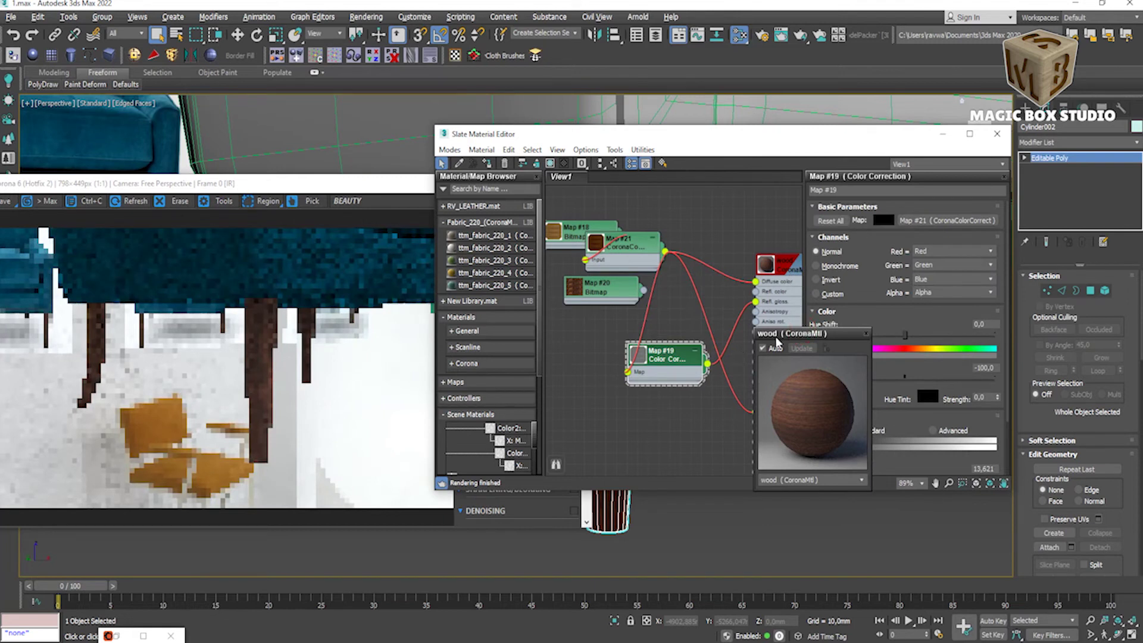
Step: Set Map #19's brightness to about 40.2 and turn off the wood's viewport texture display
drag(792, 335, 736, 379)
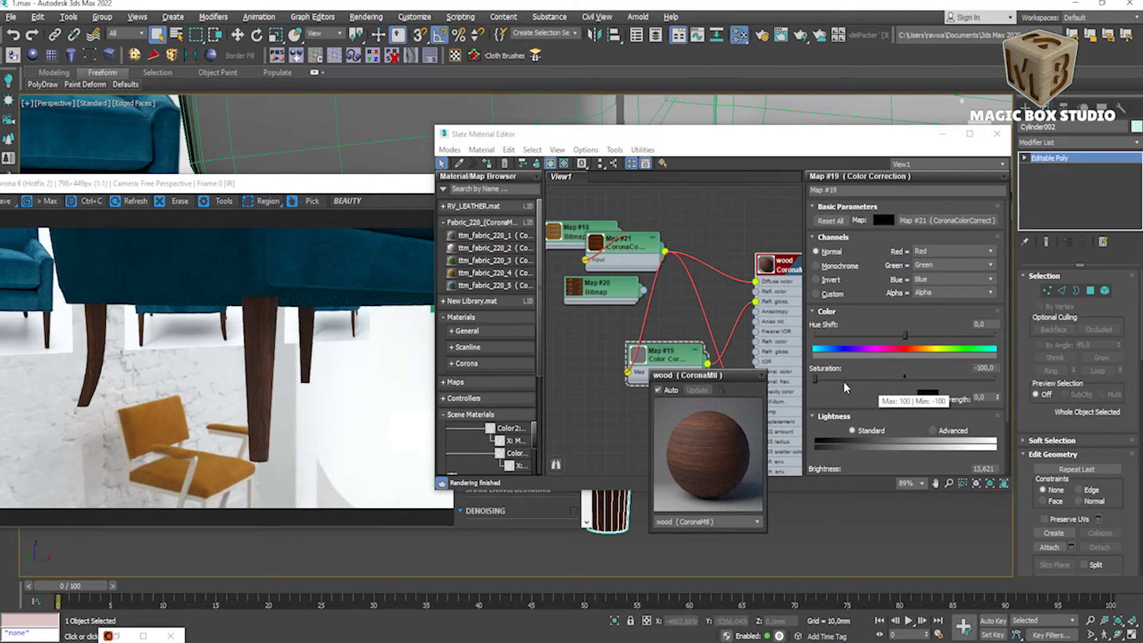
scroll(842, 381, down, 2)
drag(916, 423, 920, 422)
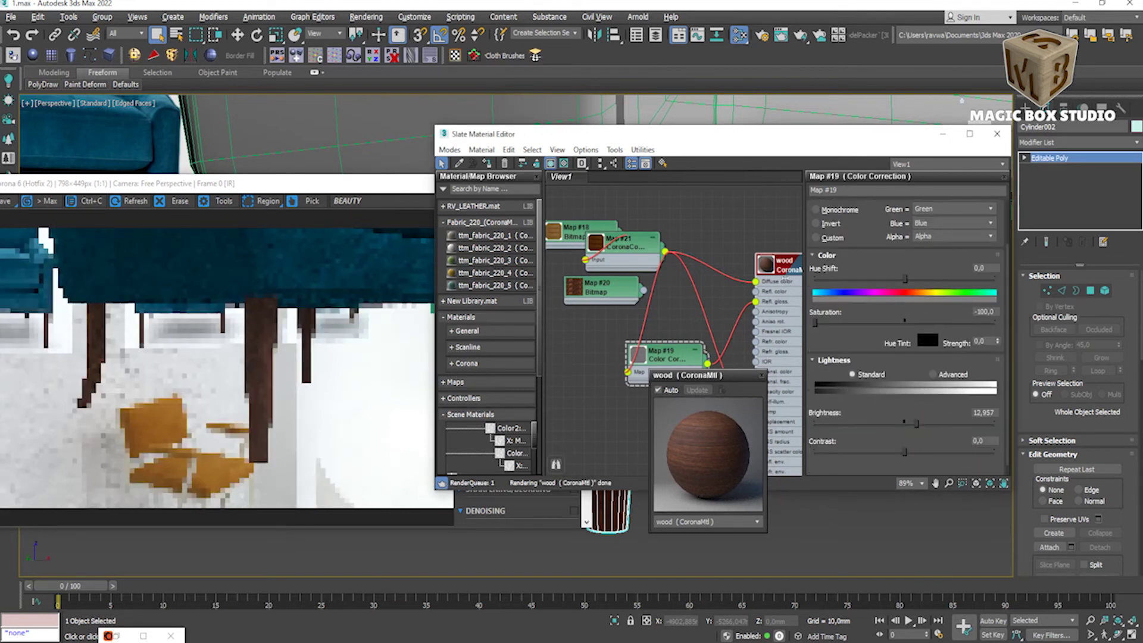
double_click(786, 268)
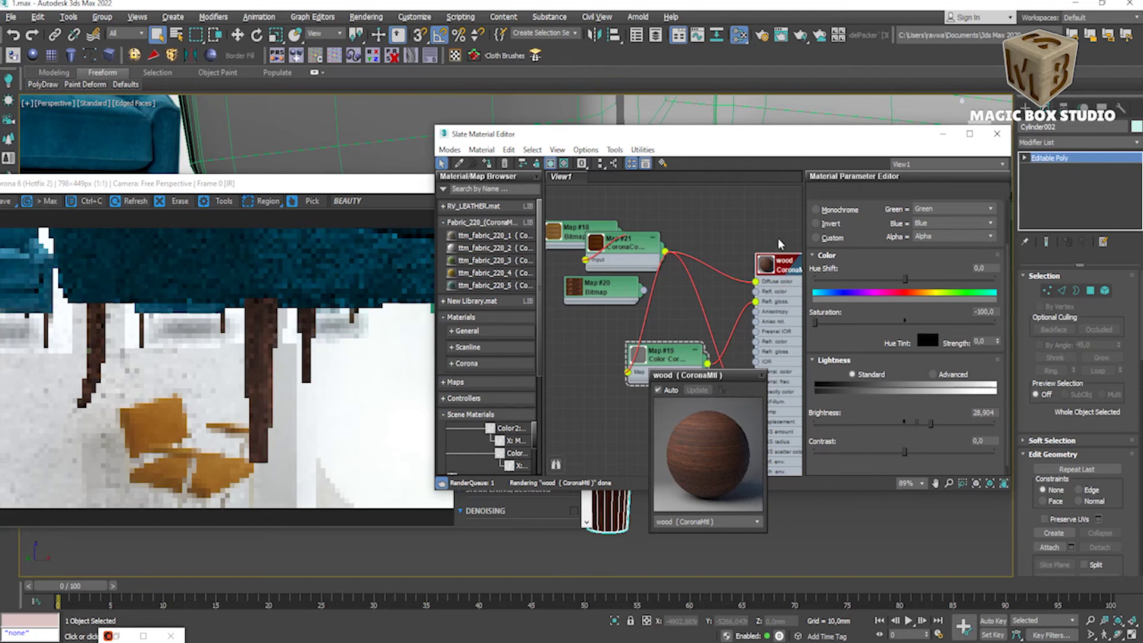
click(552, 166)
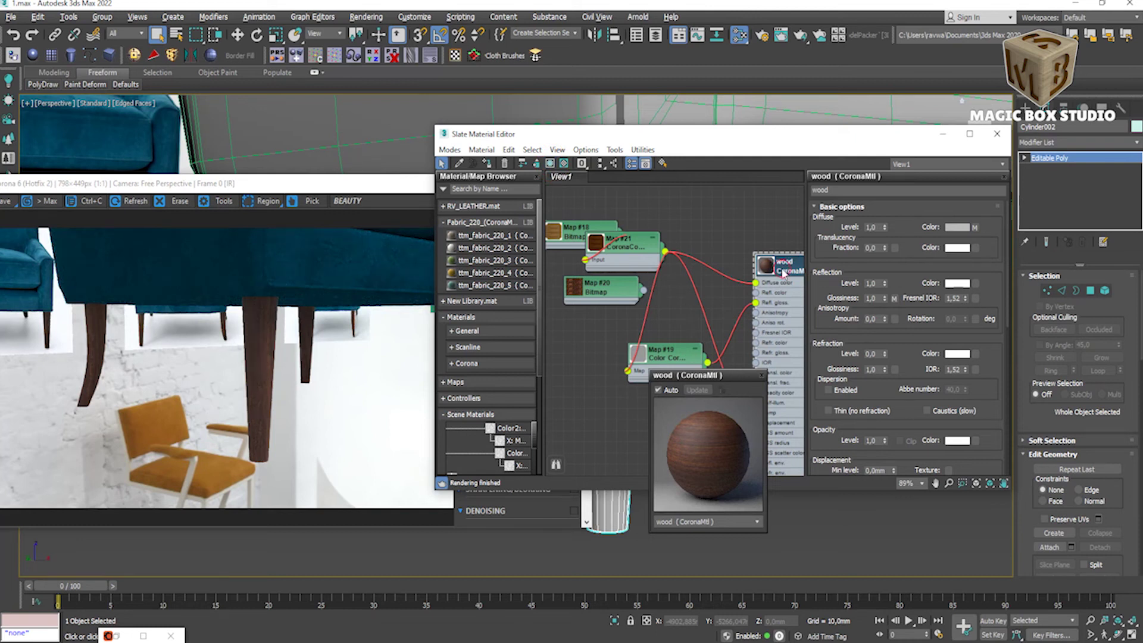
double_click(666, 354)
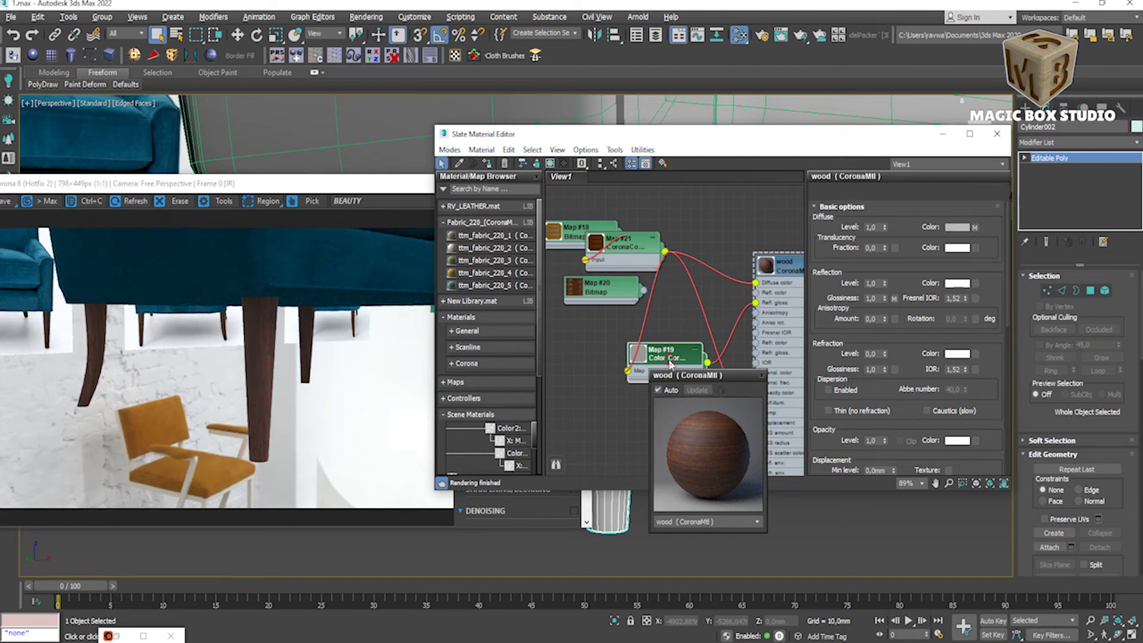
scroll(870, 408, down, 1)
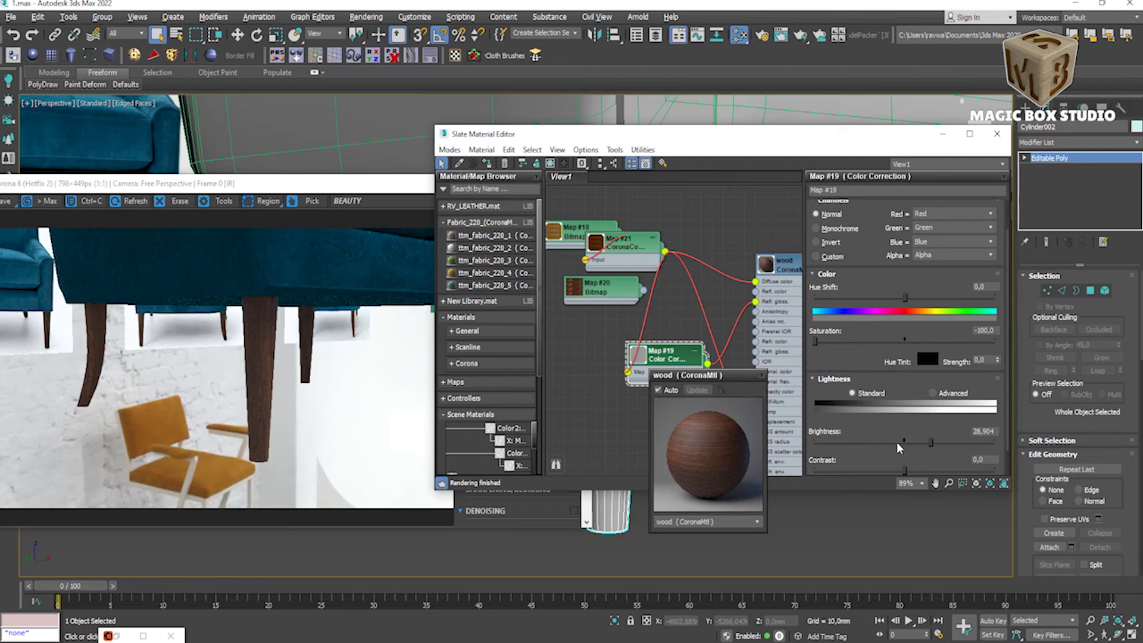
drag(932, 441, 942, 446)
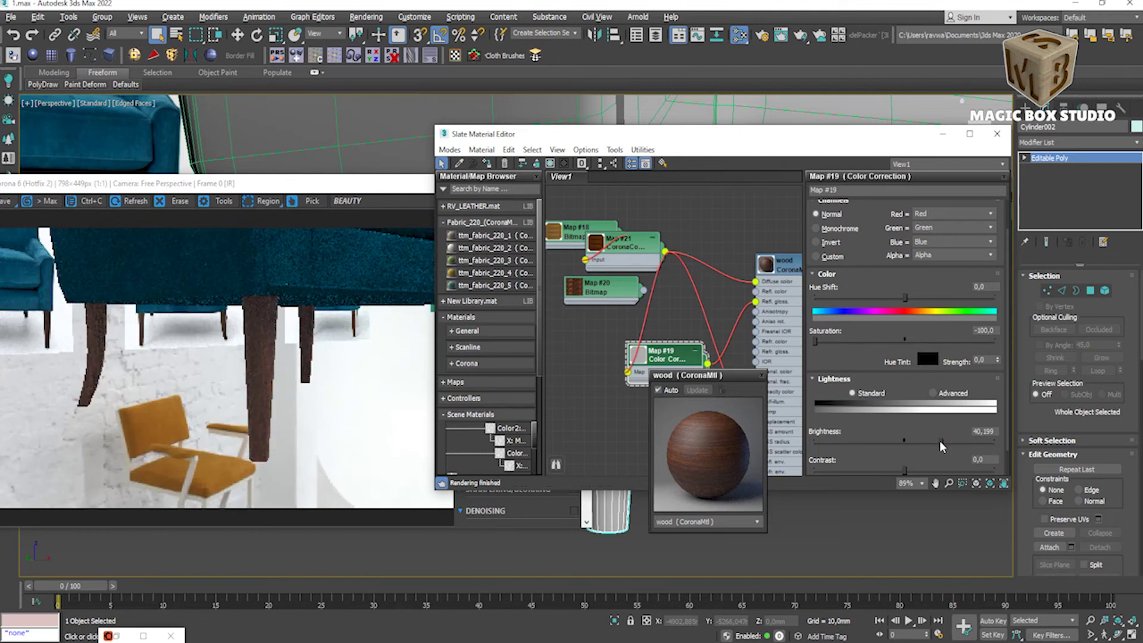
click(762, 375)
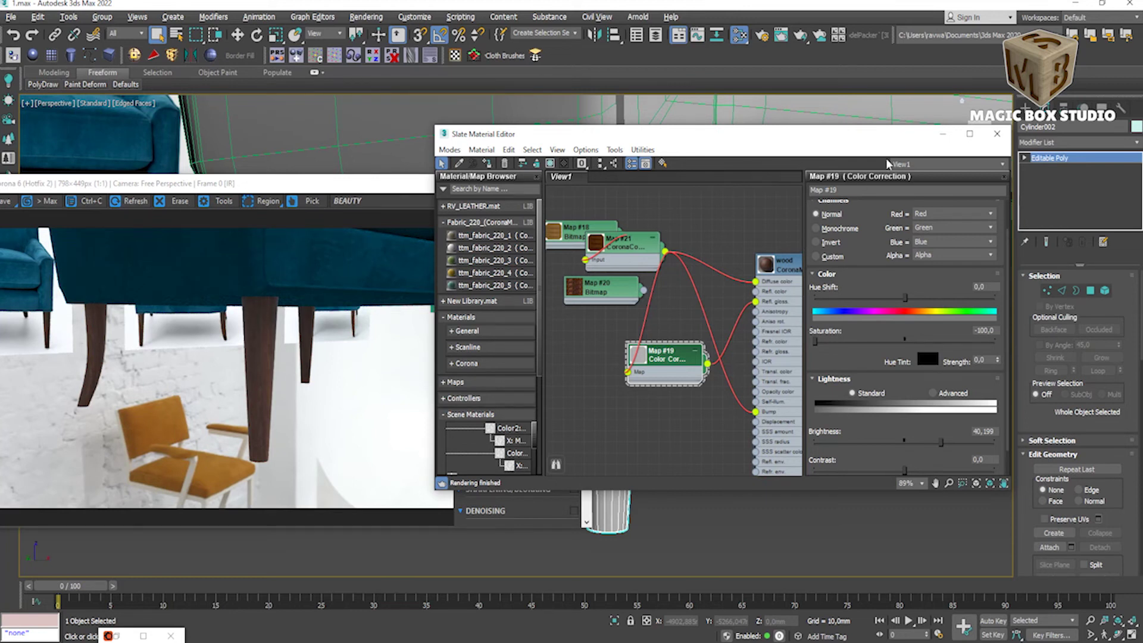
click(942, 133)
scroll(852, 220, down, 5)
Step: Zoom in on the armchair and open a preview of the fabric's CoronaColor map
scroll(852, 220, up, 1)
scroll(852, 221, up, 1)
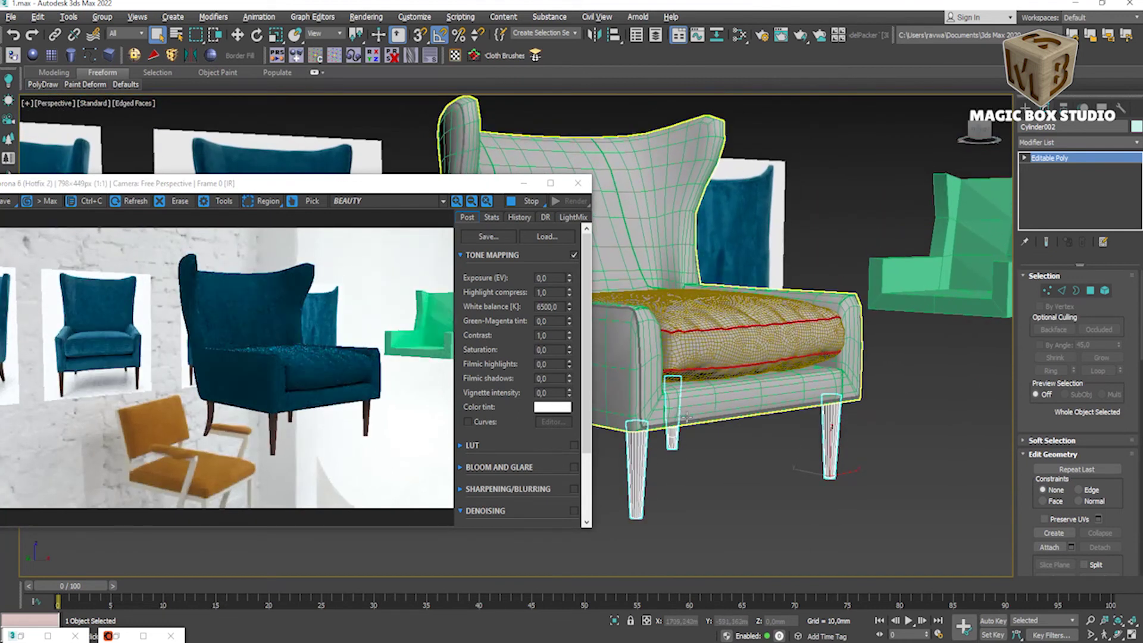
mouse_move(730, 428)
ctrl+alt+middle_down()
mouse_move(732, 364)
mouse_move(813, 370)
ctrl+alt+middle_up()
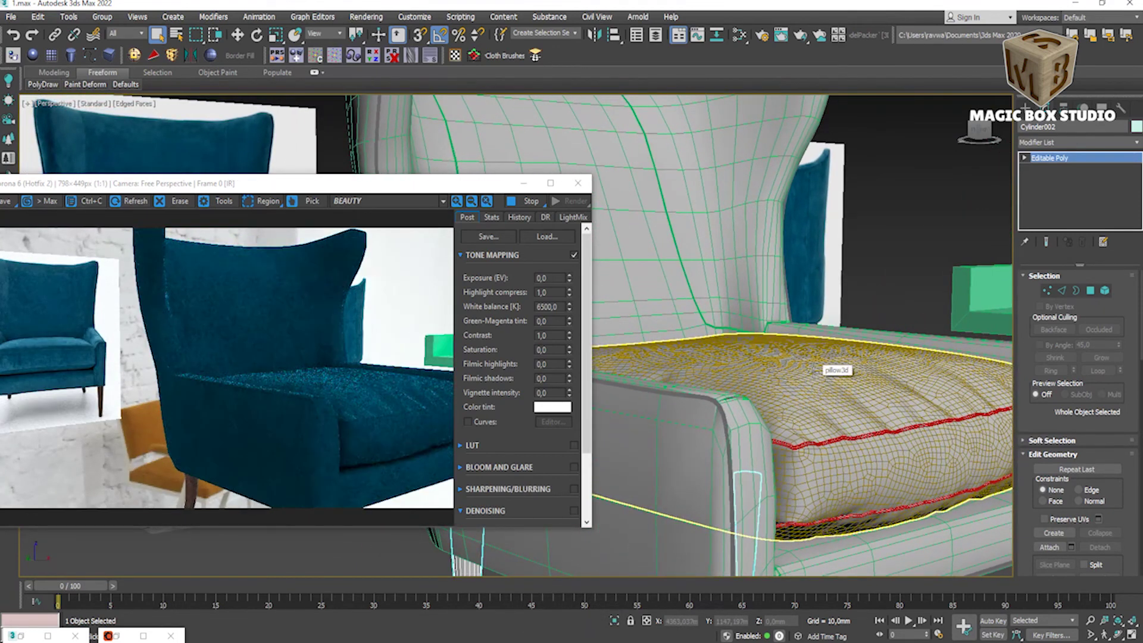
key(m)
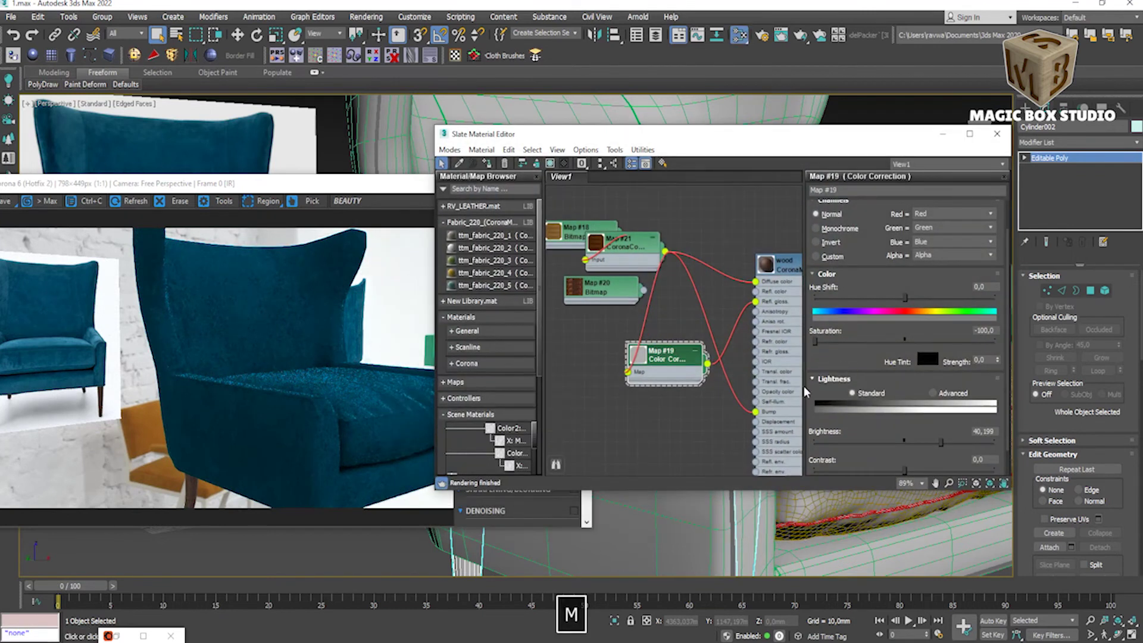
mouse_move(573, 364)
middle_down()
mouse_move(613, 384)
mouse_move(763, 317)
middle_up()
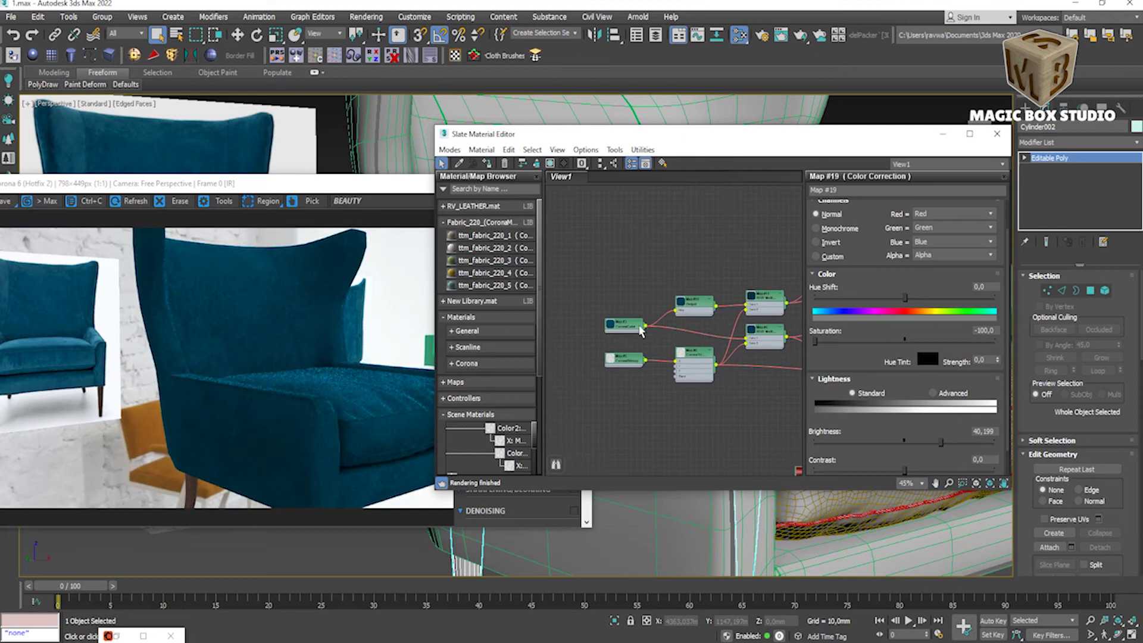
click(633, 328)
right_click(633, 328)
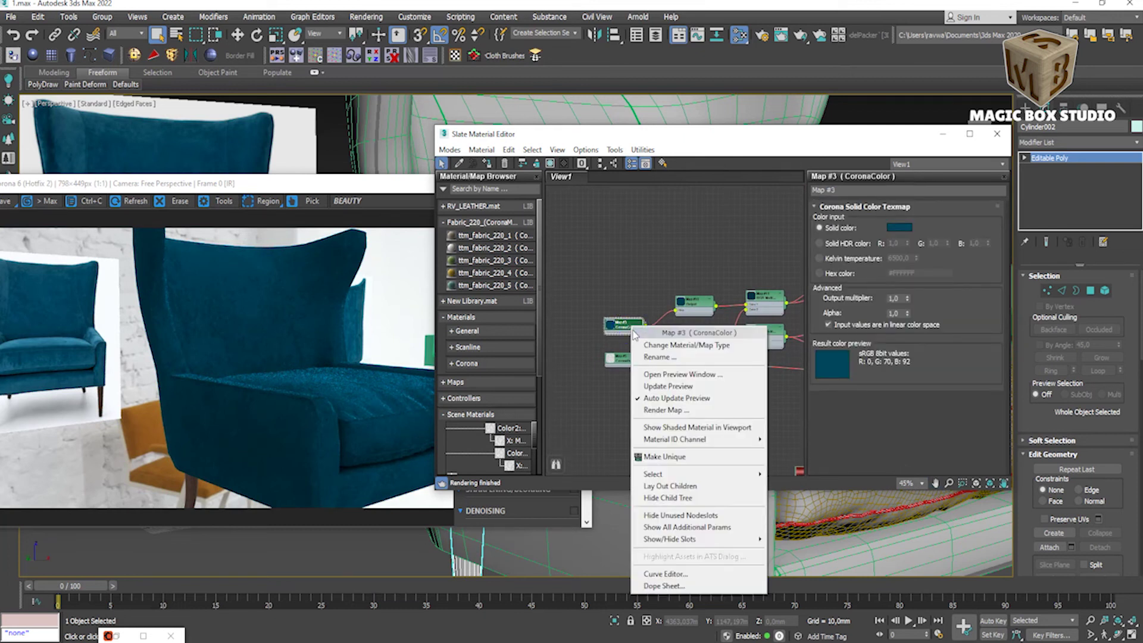
click(652, 384)
Step: Set the solid colour's value to 30, then eyedrop blue from the render to reach sRGB 21, 82, 107
click(894, 228)
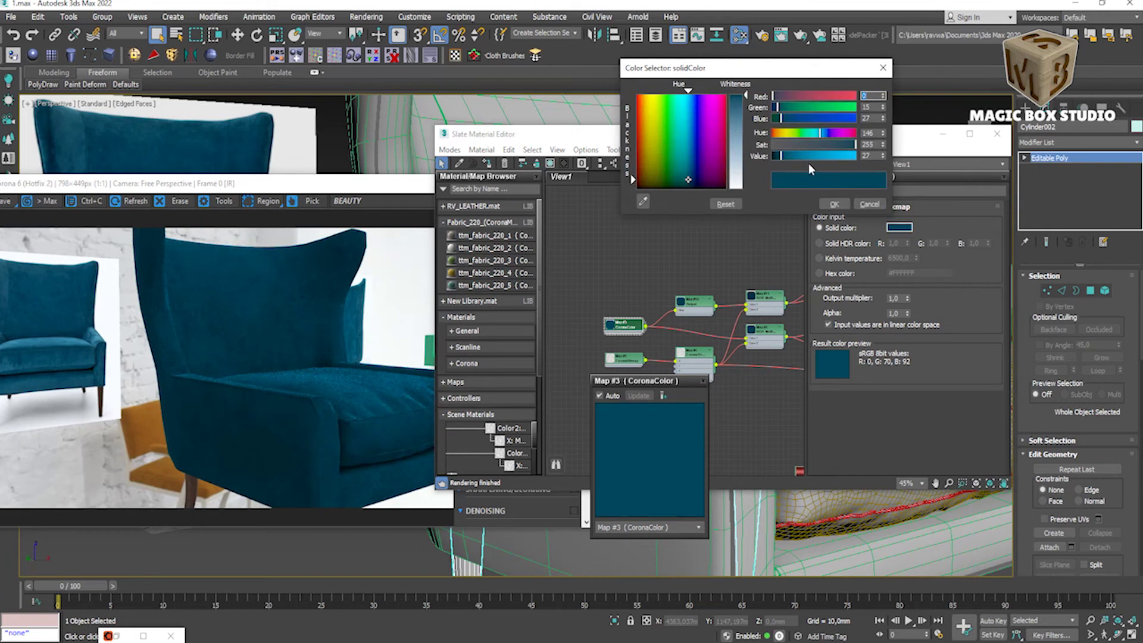
click(884, 154)
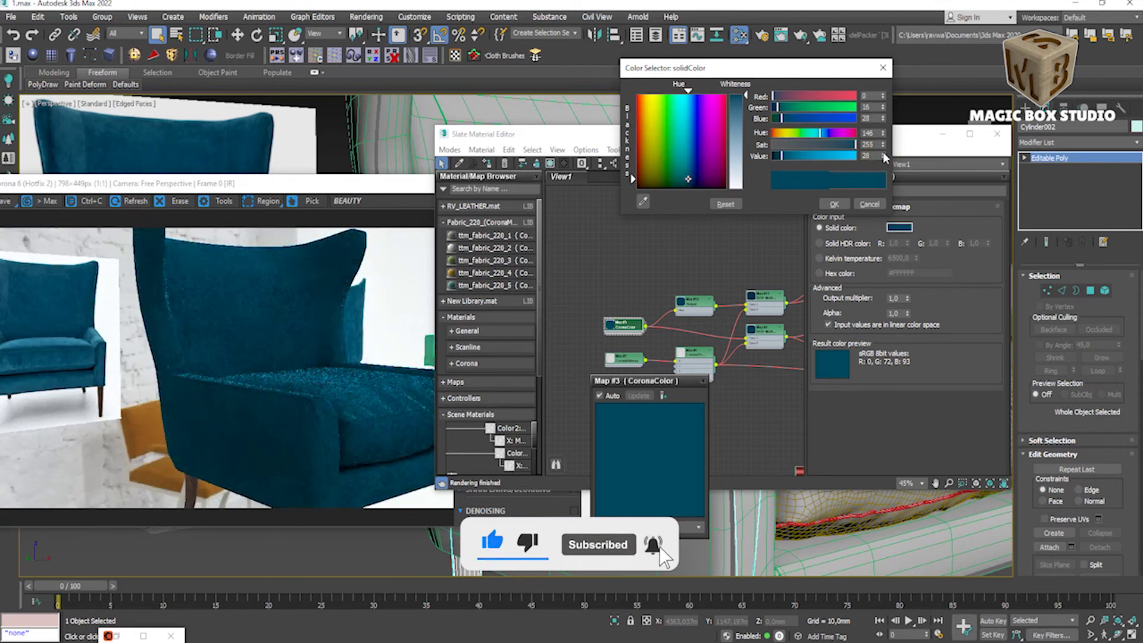
double_click(873, 155)
text(30)
key(Return)
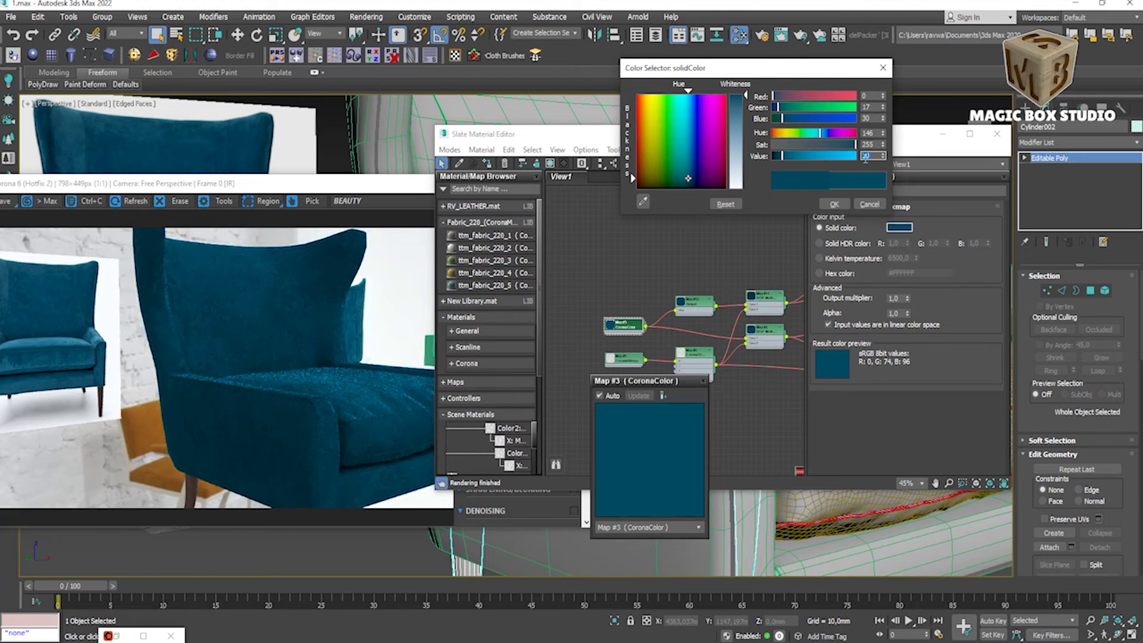
click(643, 201)
click(52, 354)
click(643, 201)
click(45, 378)
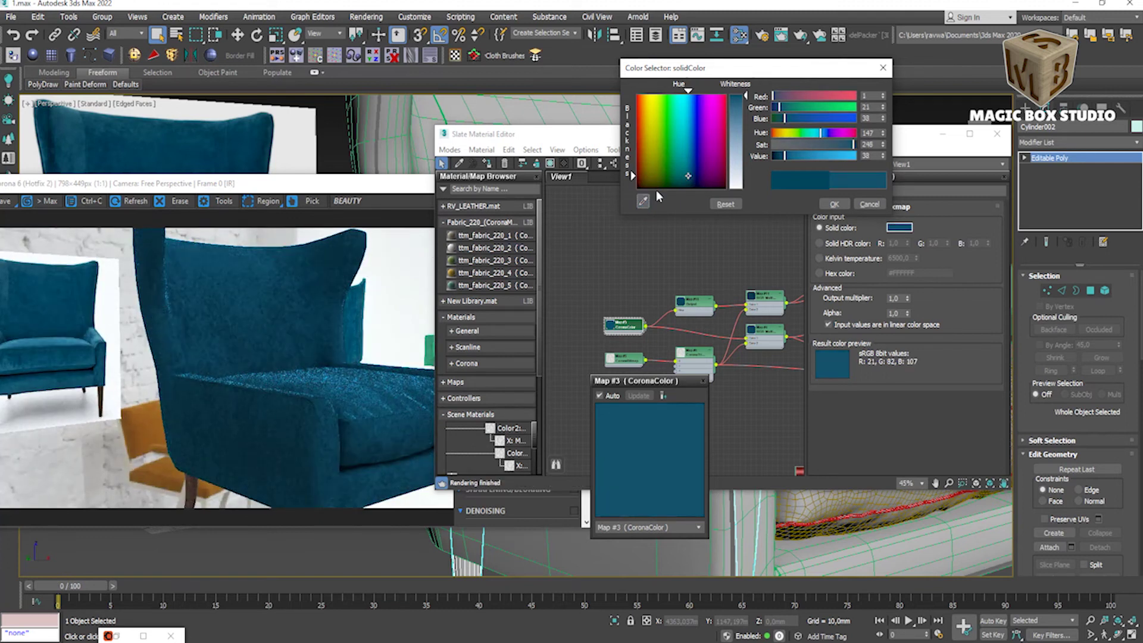
click(835, 205)
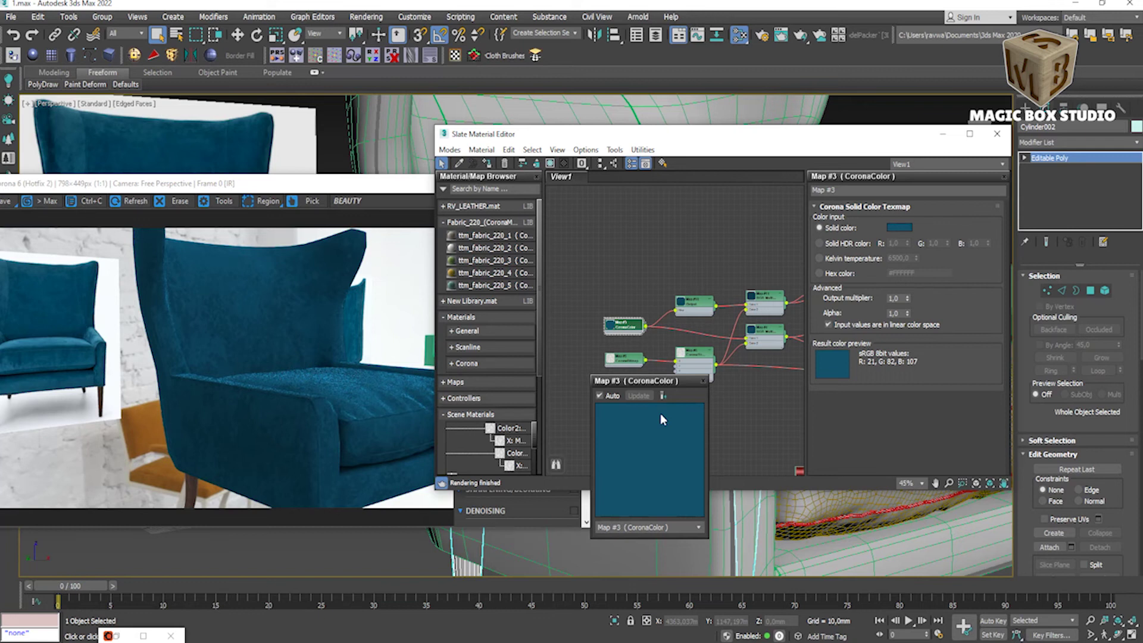
click(702, 381)
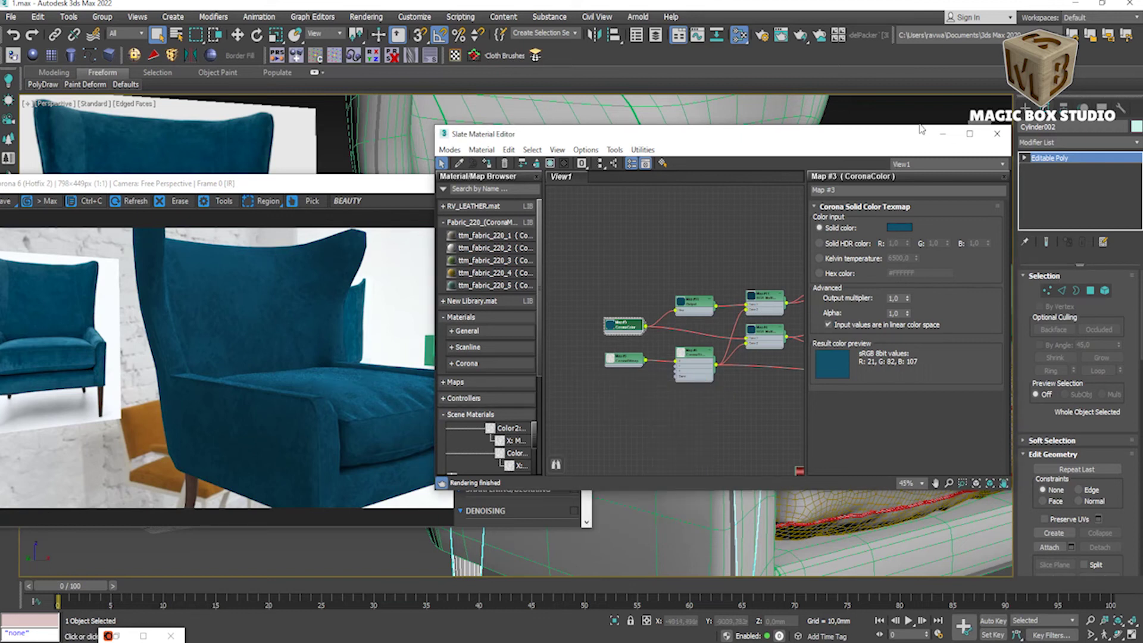
Step: Add a TurboSmooth modifier to the chair body Plane015
click(943, 135)
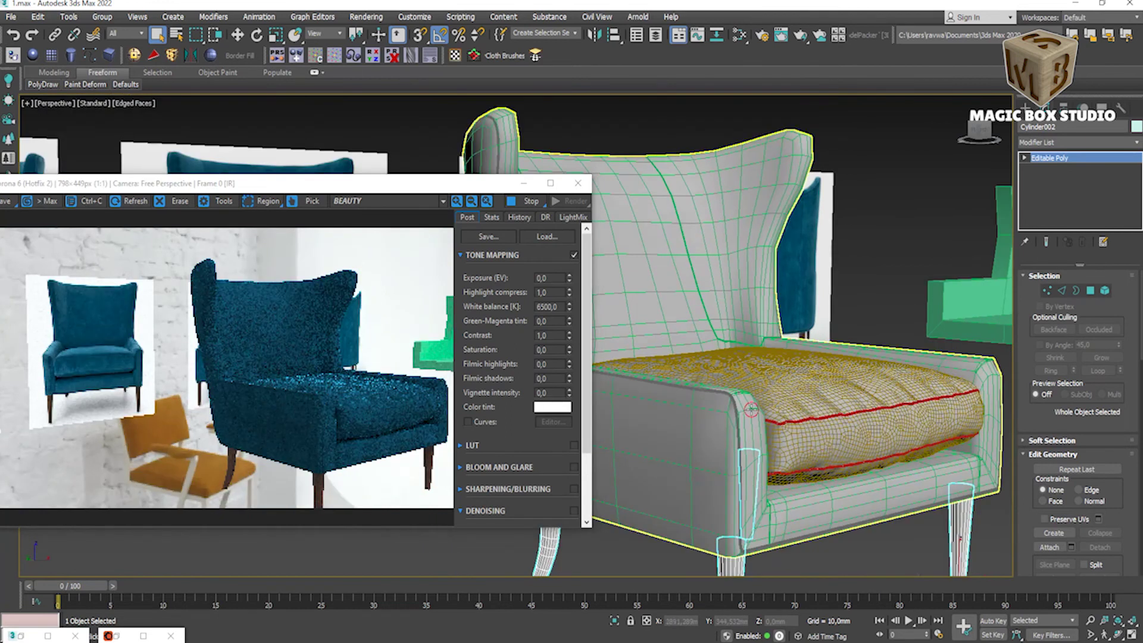
click(752, 410)
click(1138, 147)
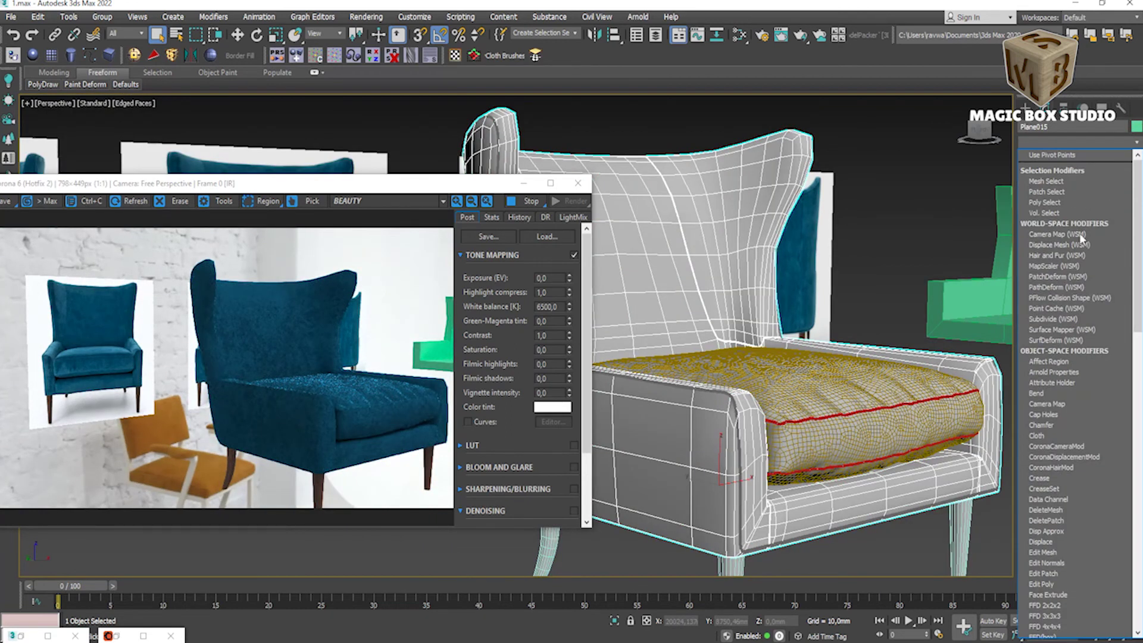
key(t)
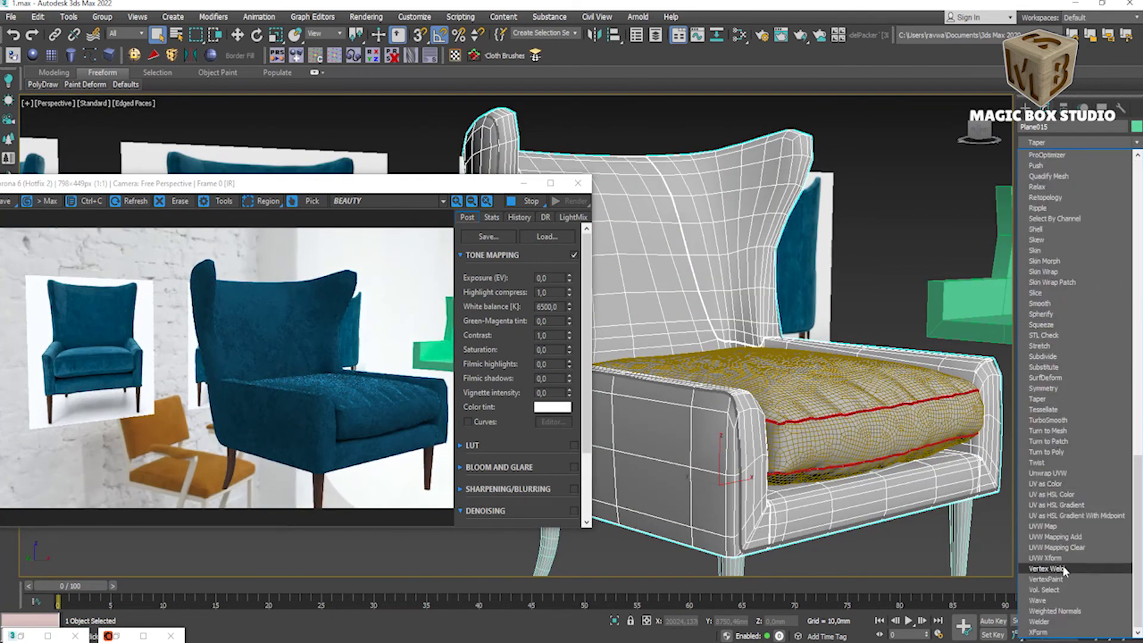
click(1065, 420)
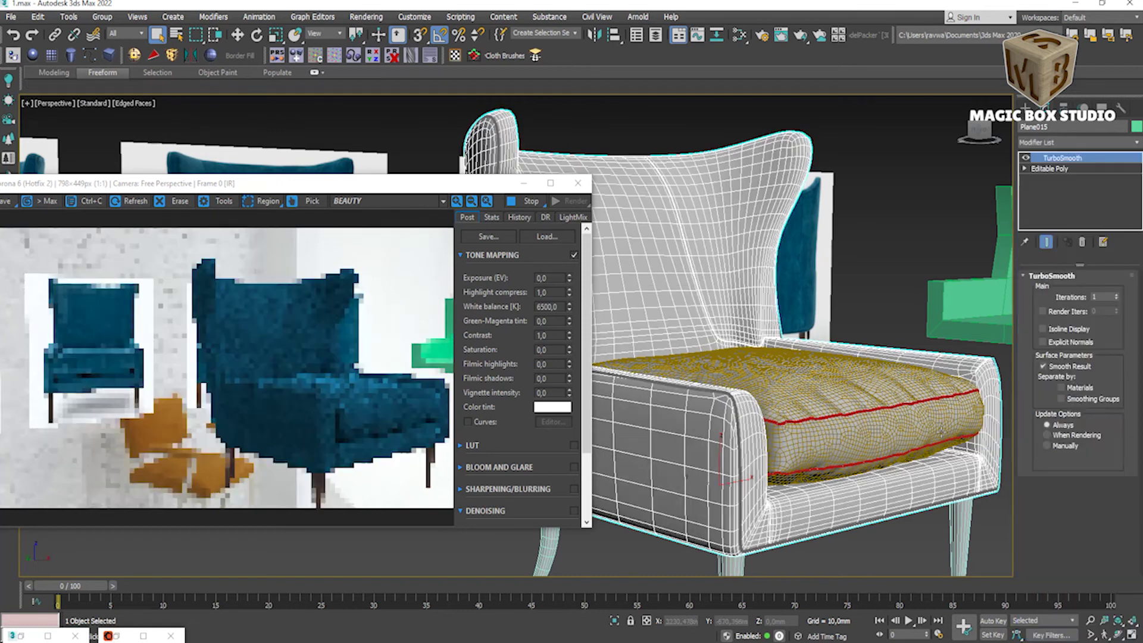
scroll(722, 405, up, 5)
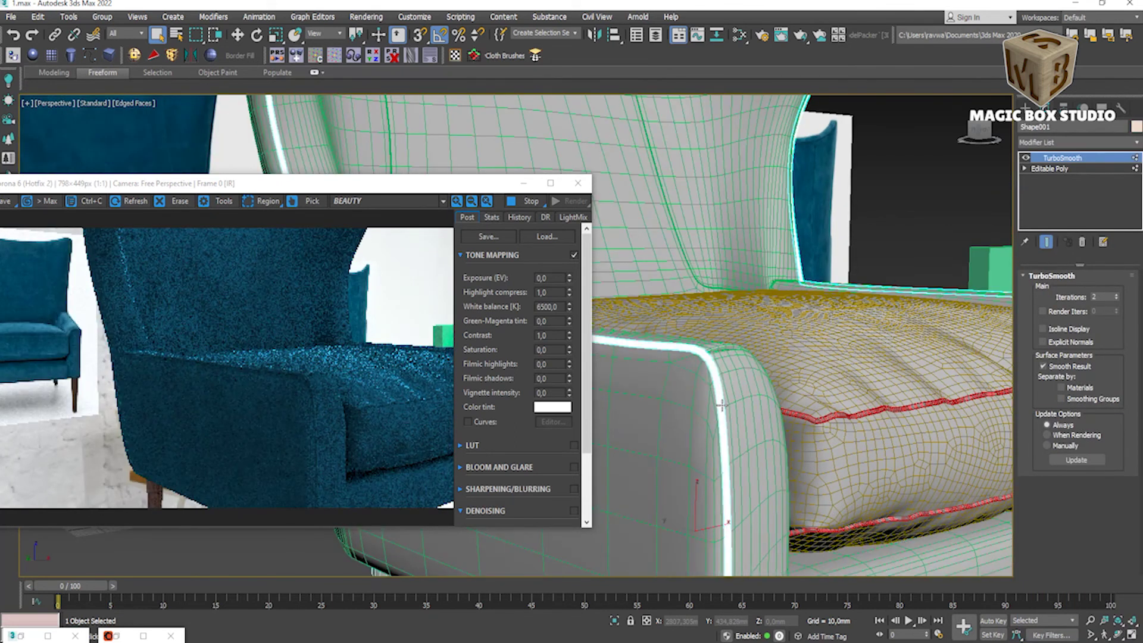
click(762, 381)
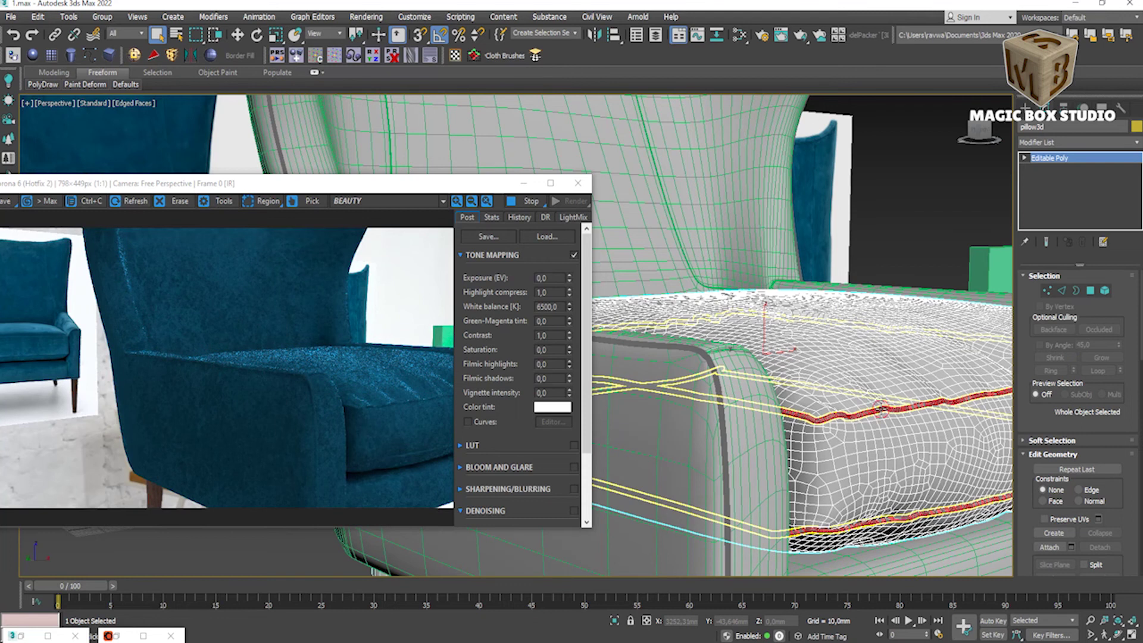
click(882, 401)
scroll(880, 408, down, 8)
click(871, 454)
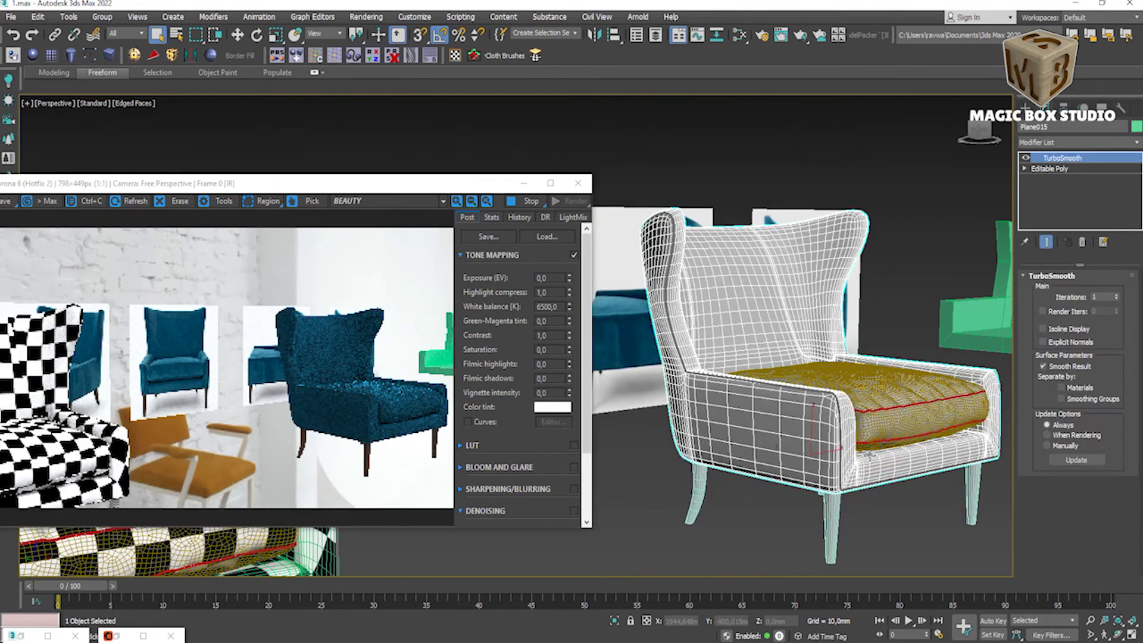
Step: Isolate the five chair parts, show the safe frame, and start a Corona render
mouse_move(774, 373)
alt+middle_down()
mouse_move(771, 425)
mouse_move(773, 407)
alt+middle_up()
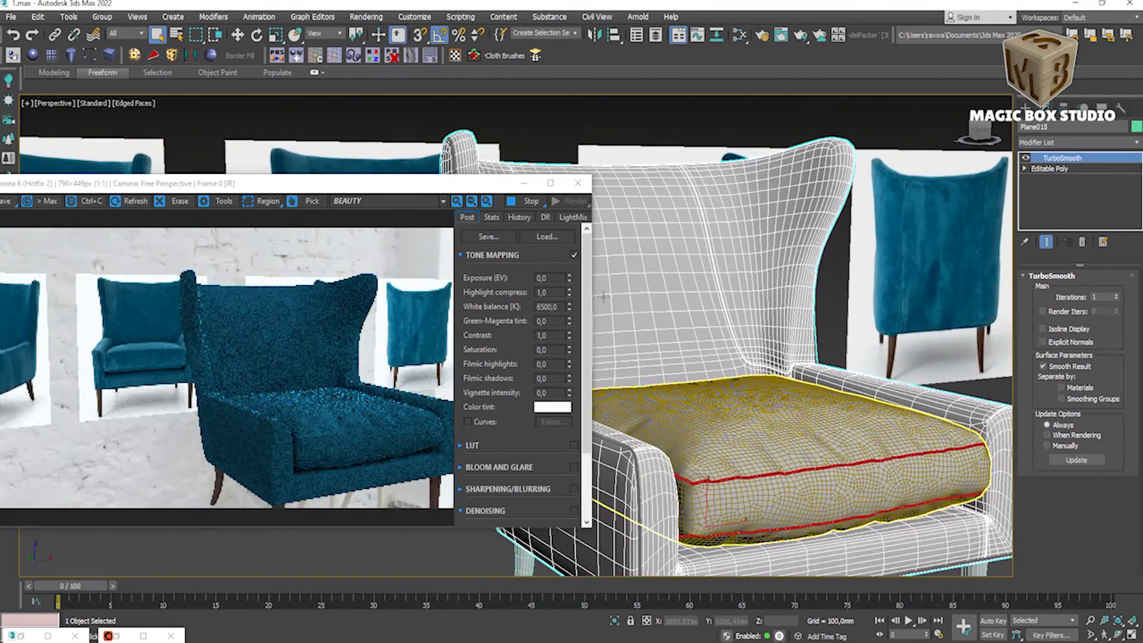
click(578, 183)
key(shift+z)
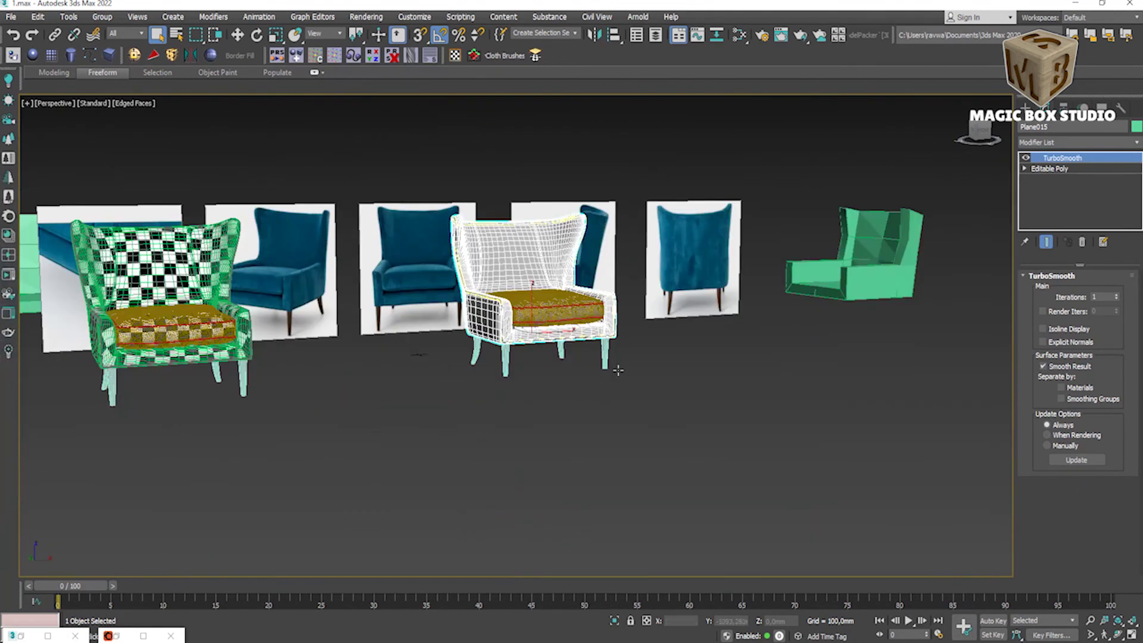
drag(405, 199, 664, 405)
alt+middle_drag(499, 253, 487, 270)
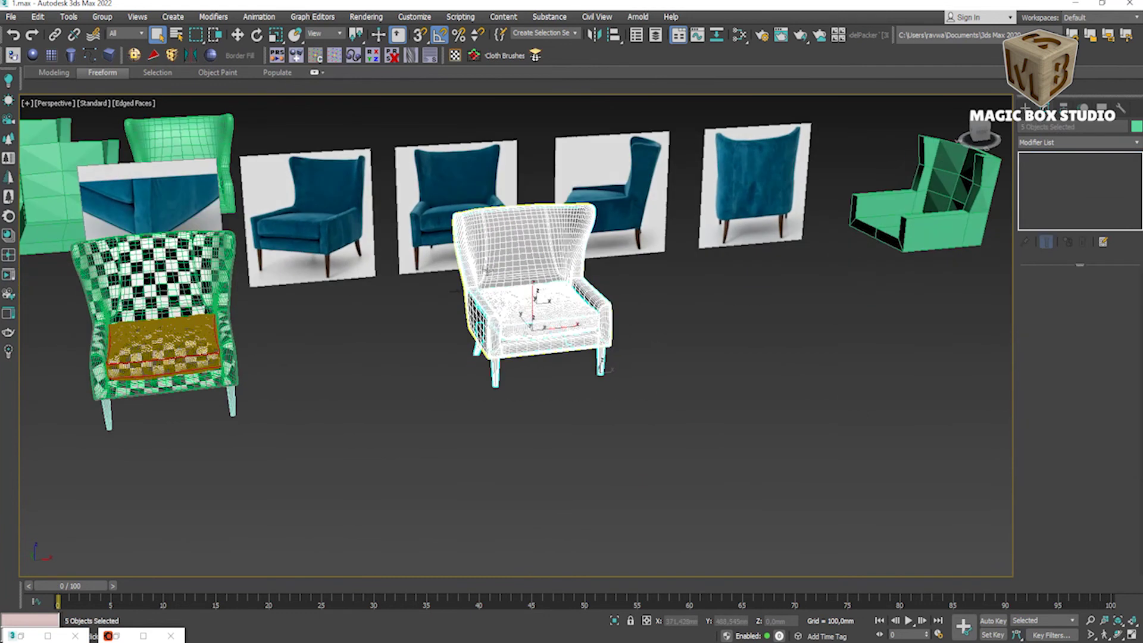
key(alt+q)
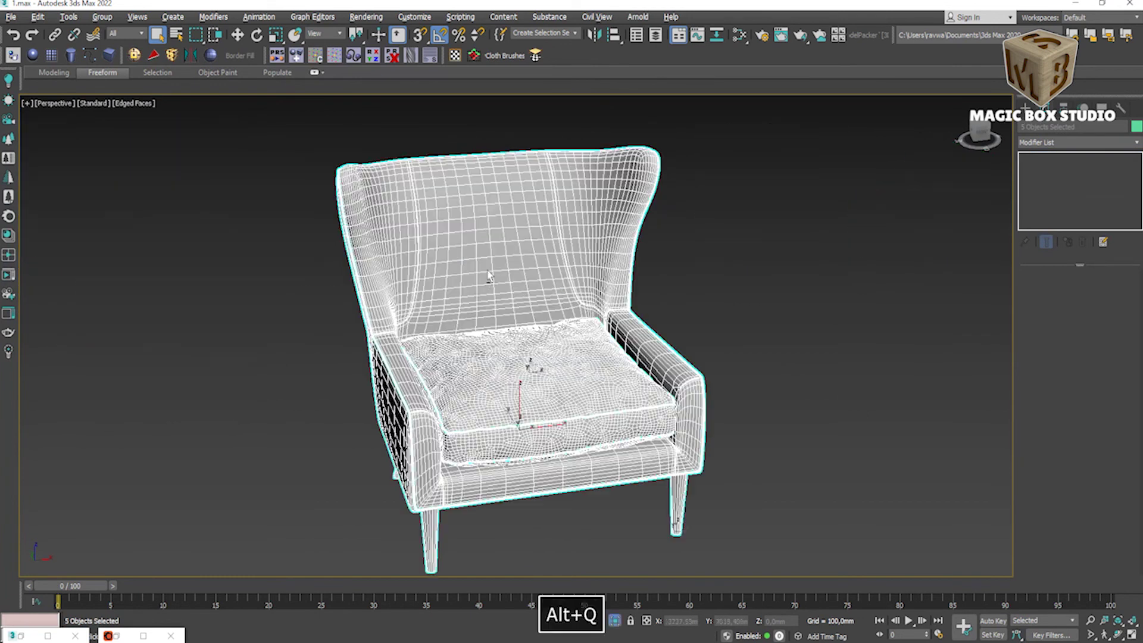
key(shift+f)
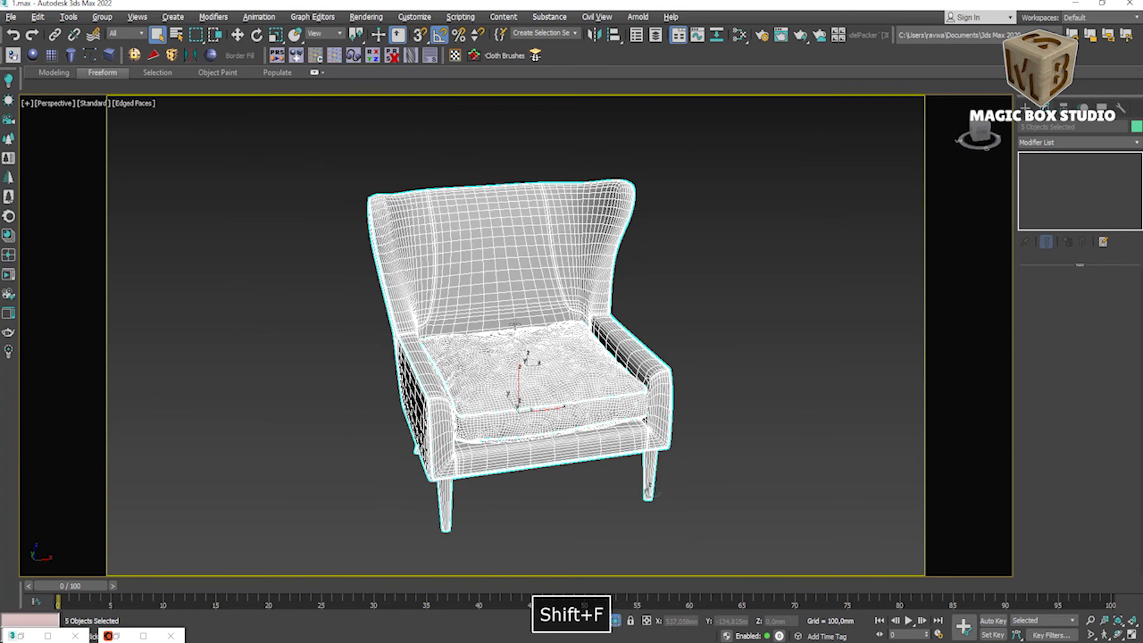
mouse_move(498, 295)
alt+middle_down()
mouse_move(538, 318)
mouse_move(543, 258)
mouse_move(560, 260)
alt+middle_up()
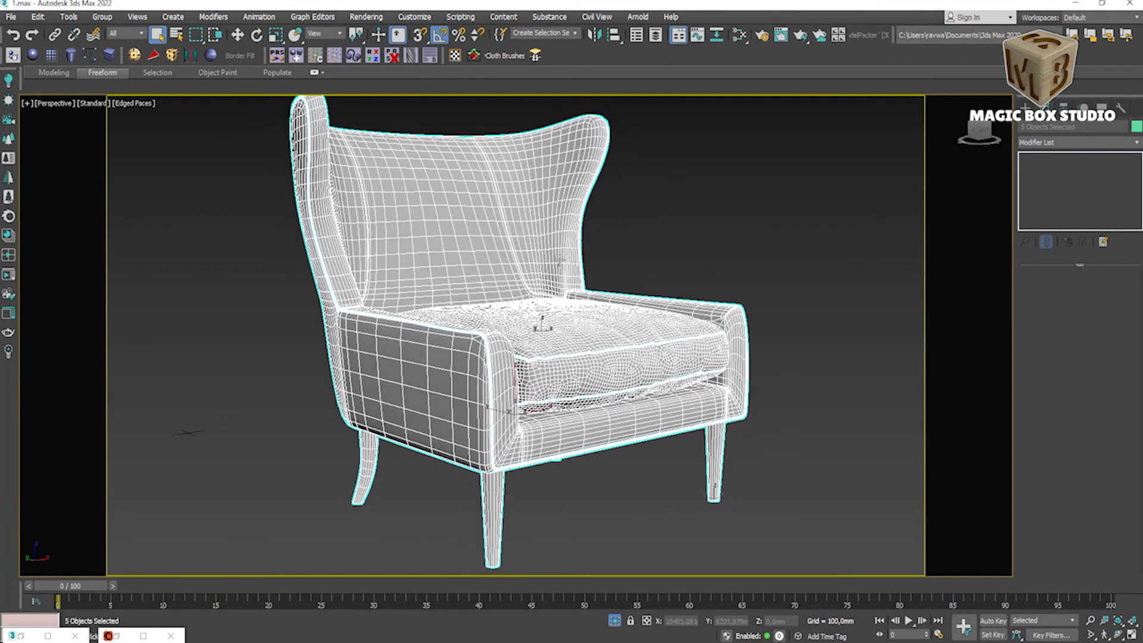
key(F9)
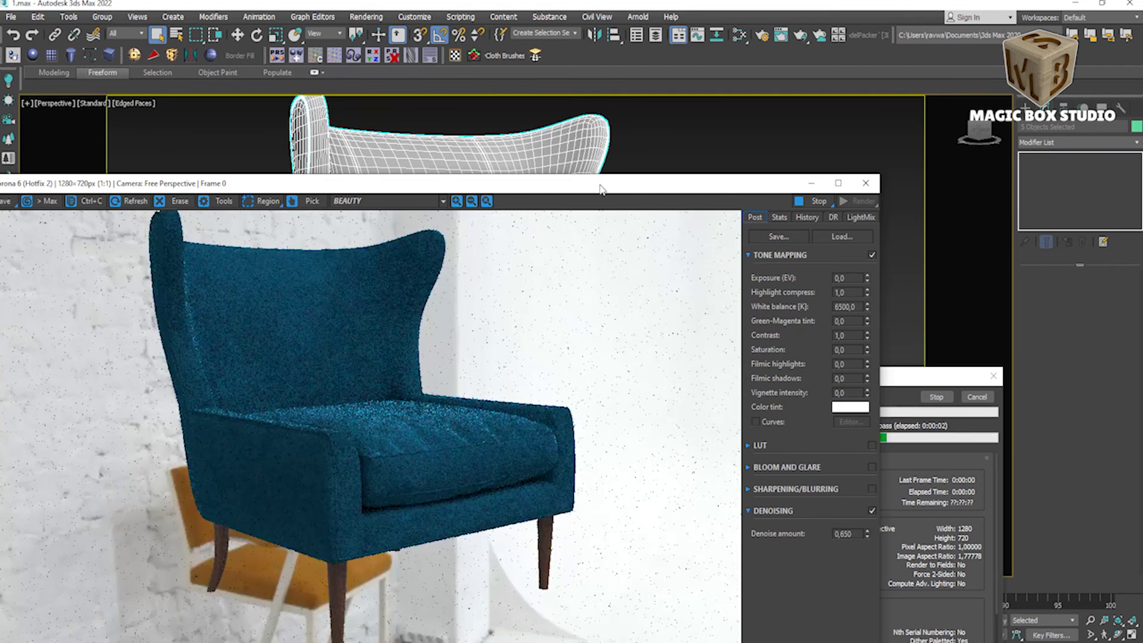
Step: Let the Corona render resolve, zooming in and out on the teal fabric and wooden legs
mouse_move(600, 184)
mouse_down()
mouse_move(602, 160)
mouse_move(658, 96)
mouse_up()
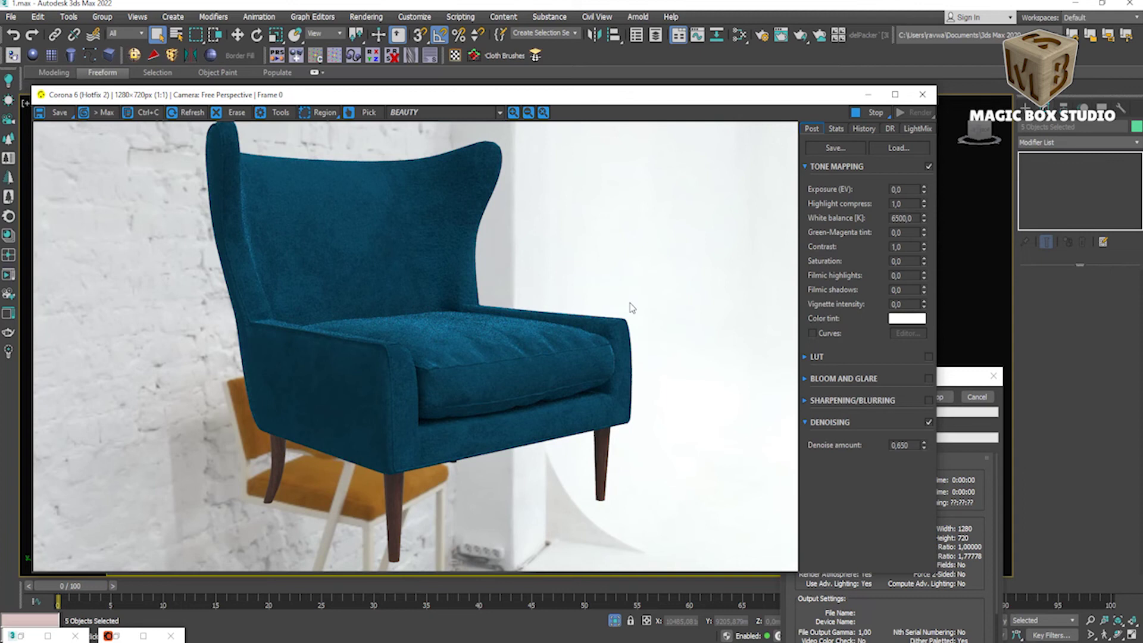
scroll(448, 263, up, 1)
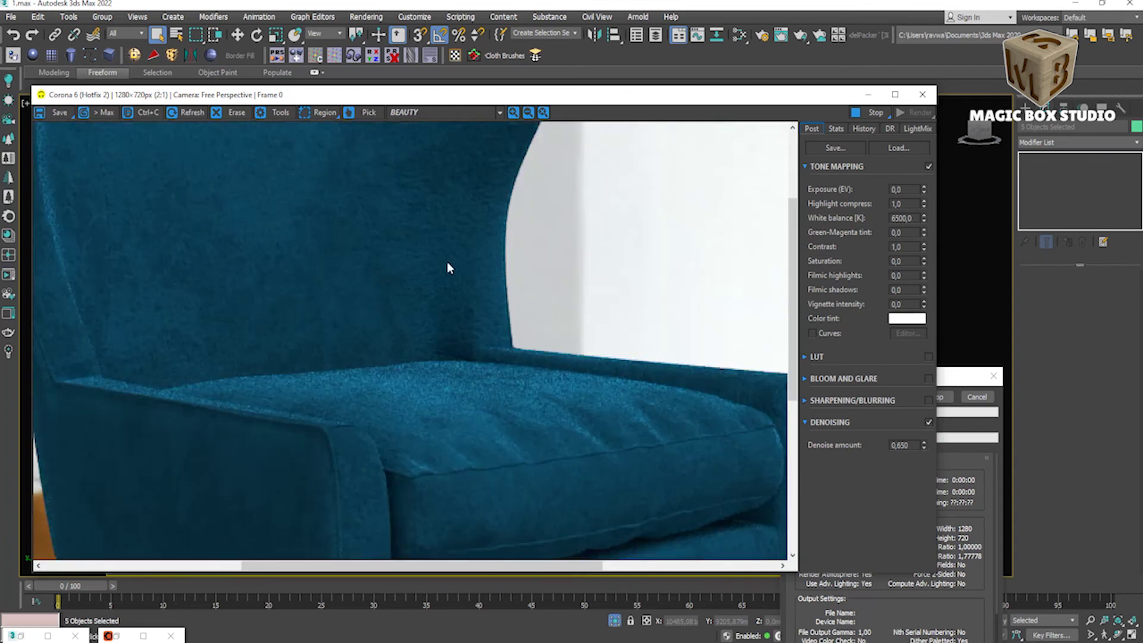
scroll(448, 263, down, 1)
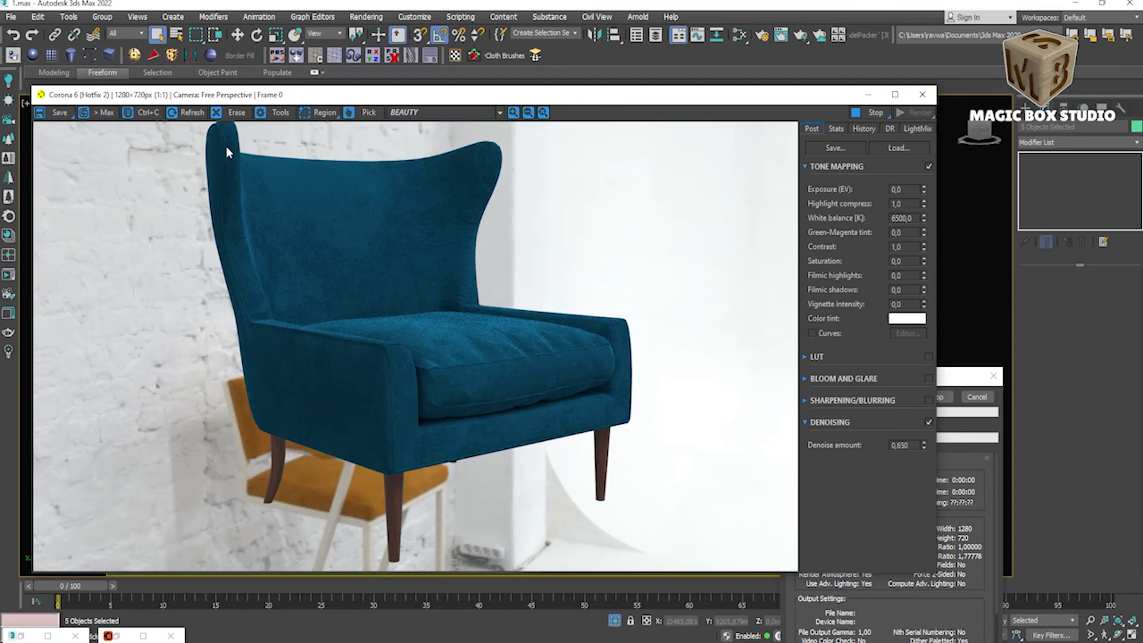
scroll(222, 145, up, 1)
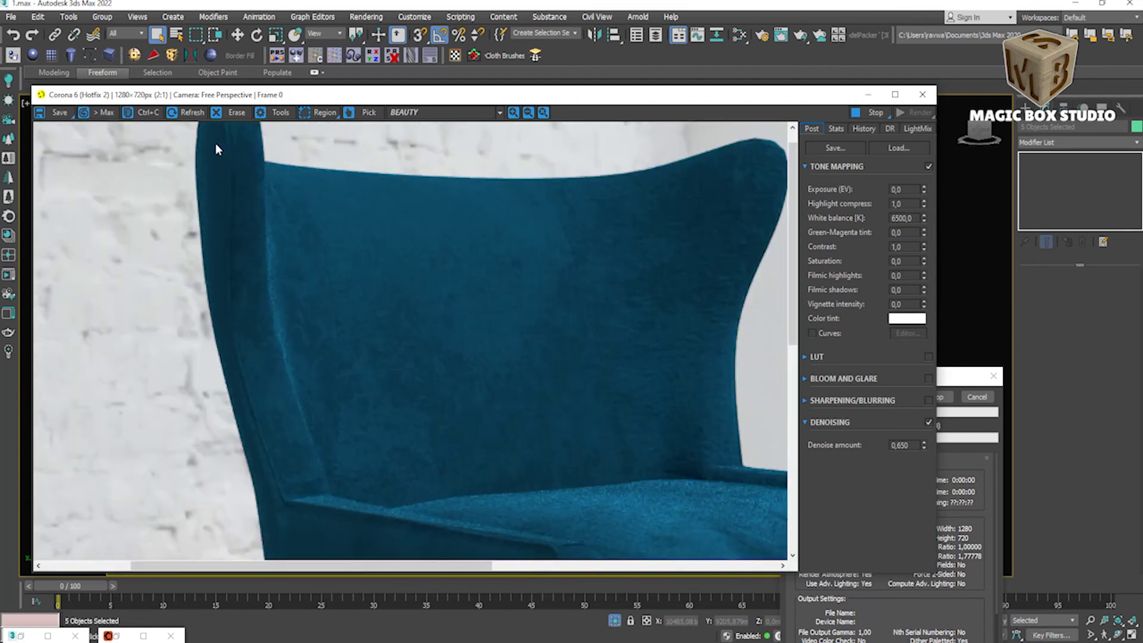
scroll(217, 148, down, 1)
scroll(461, 323, up, 1)
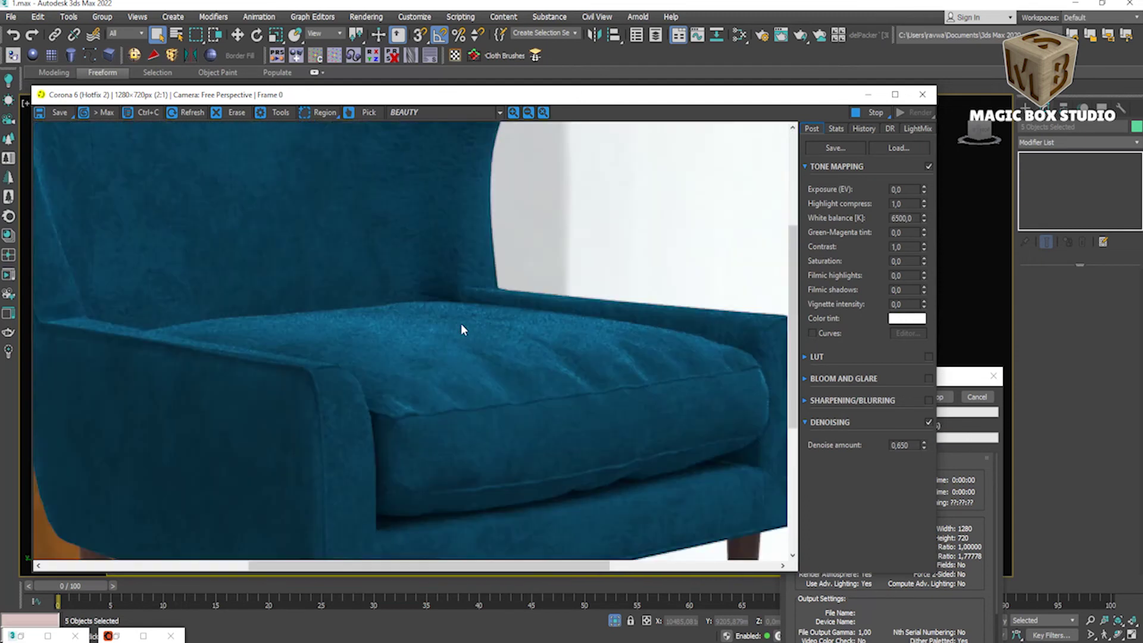
scroll(461, 323, down, 1)
scroll(470, 244, up, 1)
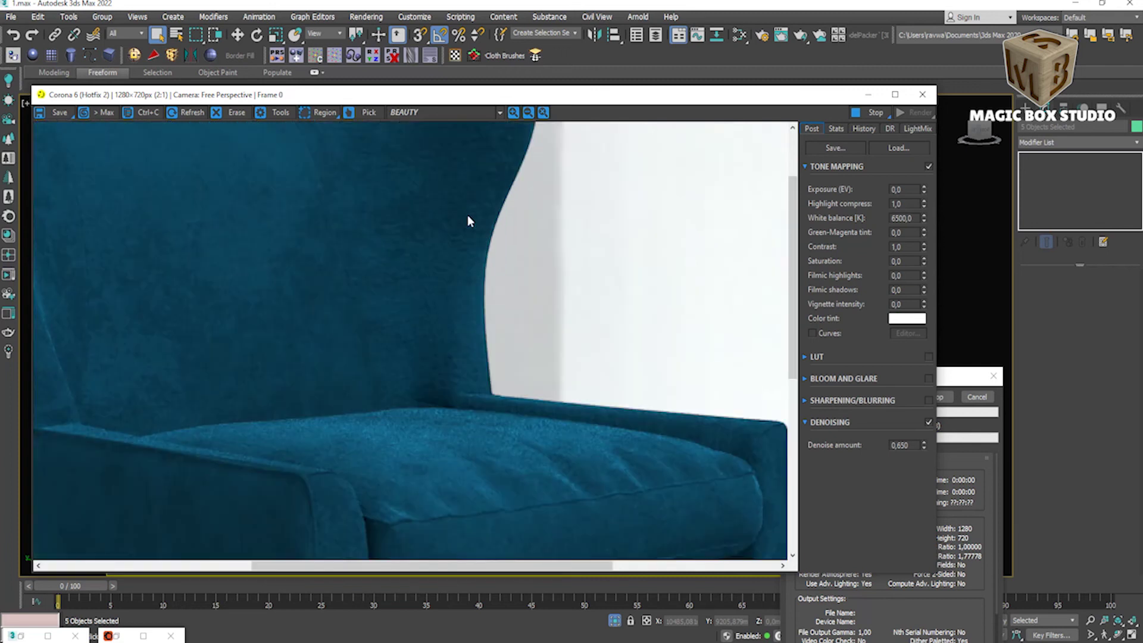
scroll(468, 221, down, 1)
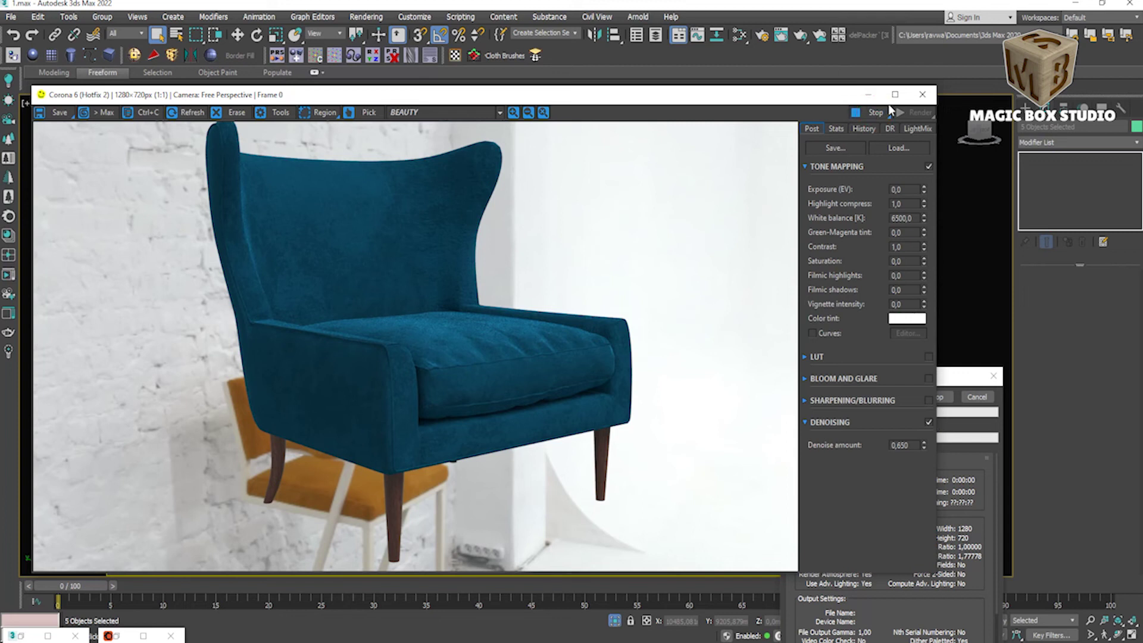
key(m)
Step: In the Slate Material Editor, inspect the fabric bitmap, normal map and texture preview
drag(832, 106, 813, 93)
key(m)
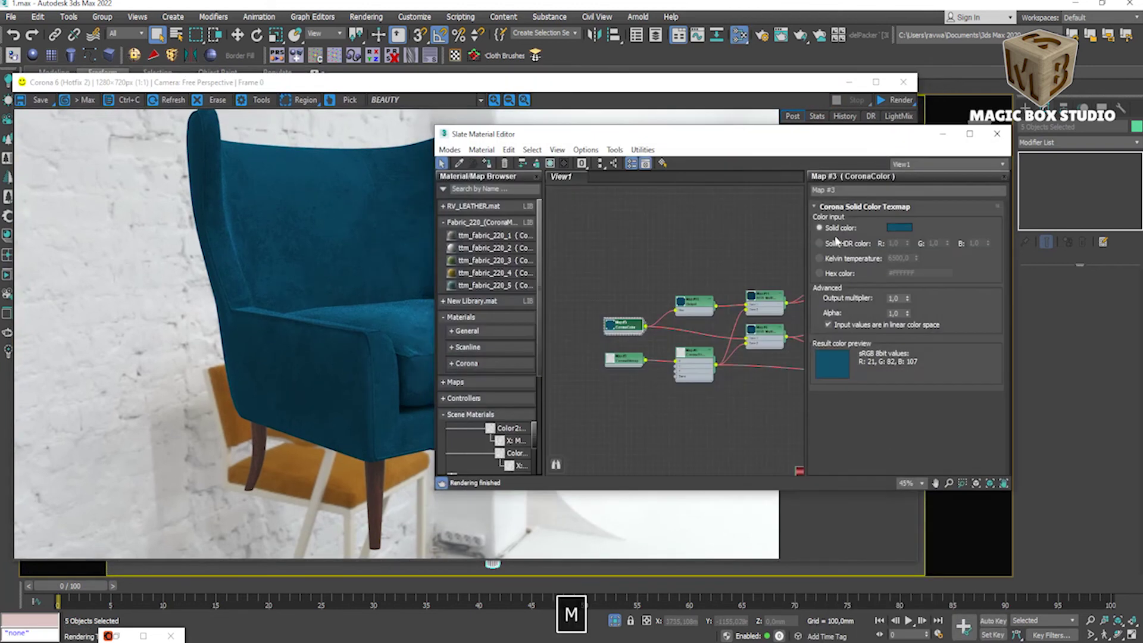
middle_drag(703, 328, 631, 354)
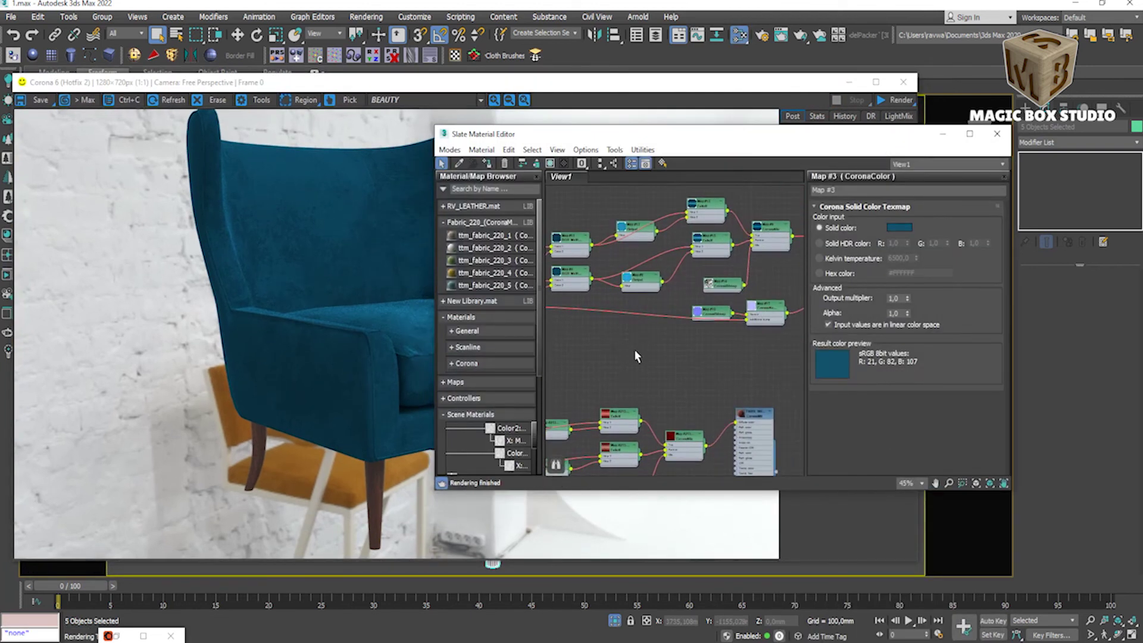
double_click(714, 314)
drag(715, 314, 717, 306)
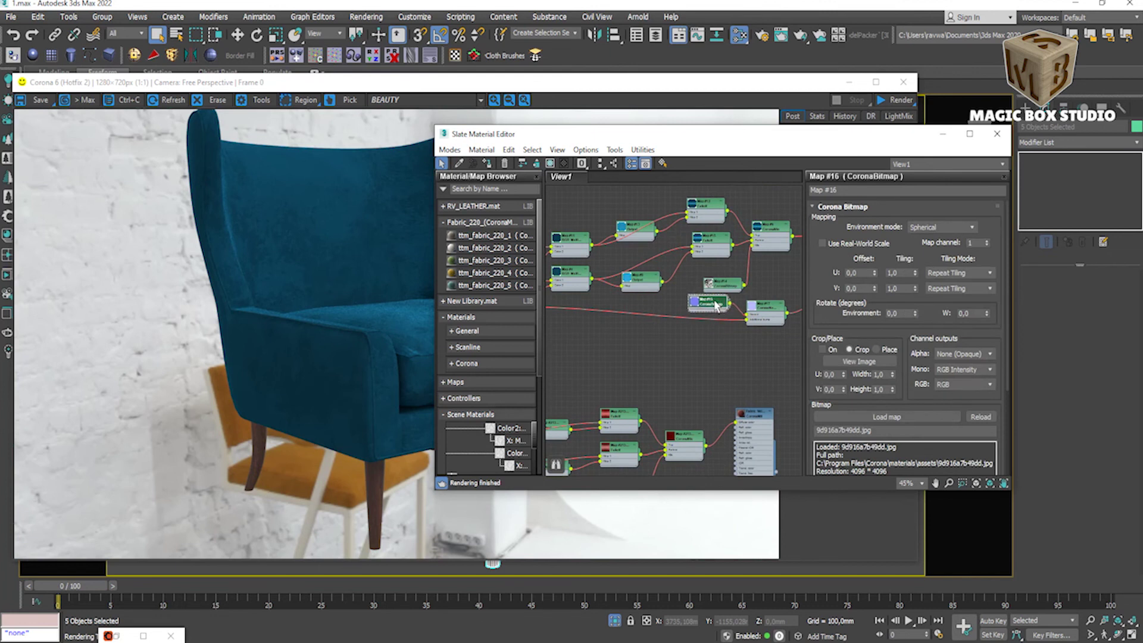
double_click(770, 311)
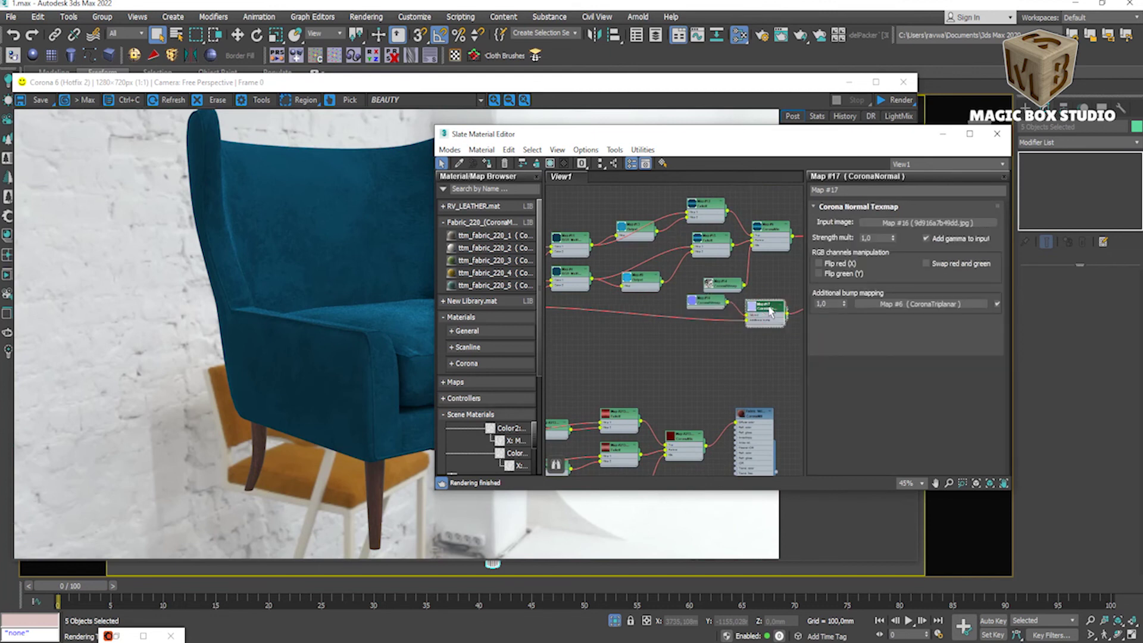
right_click(701, 309)
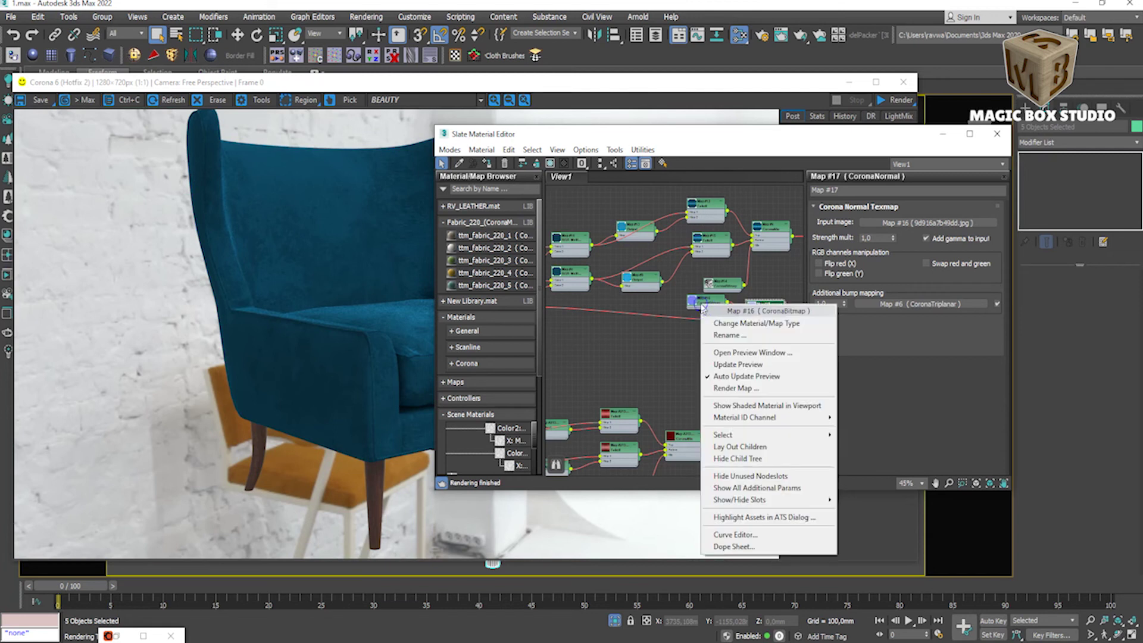
click(722, 349)
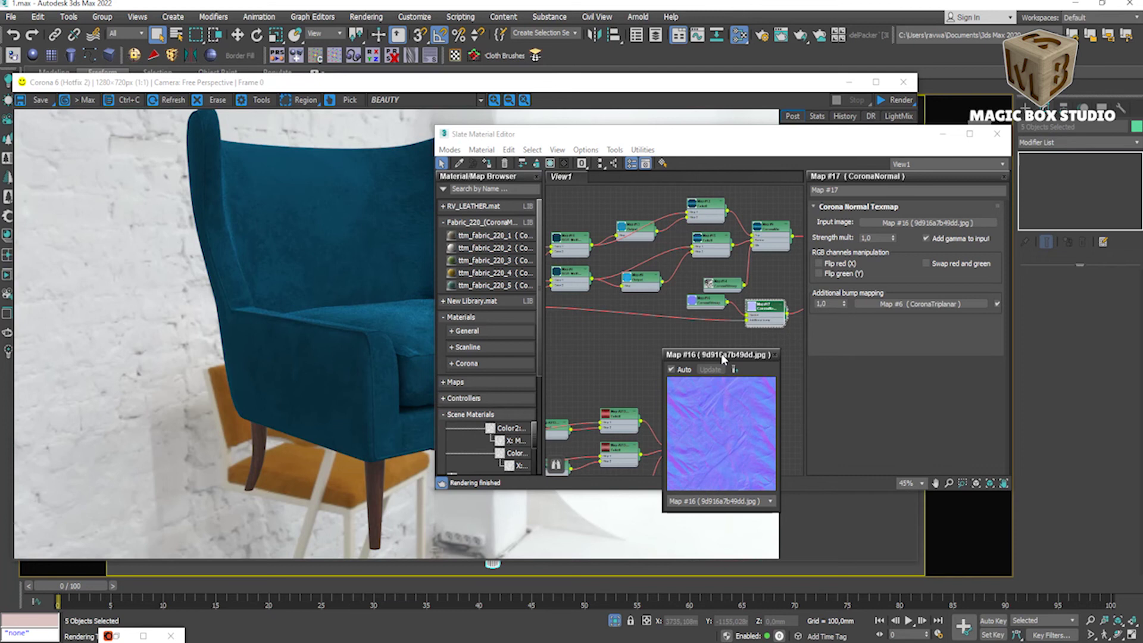
click(775, 355)
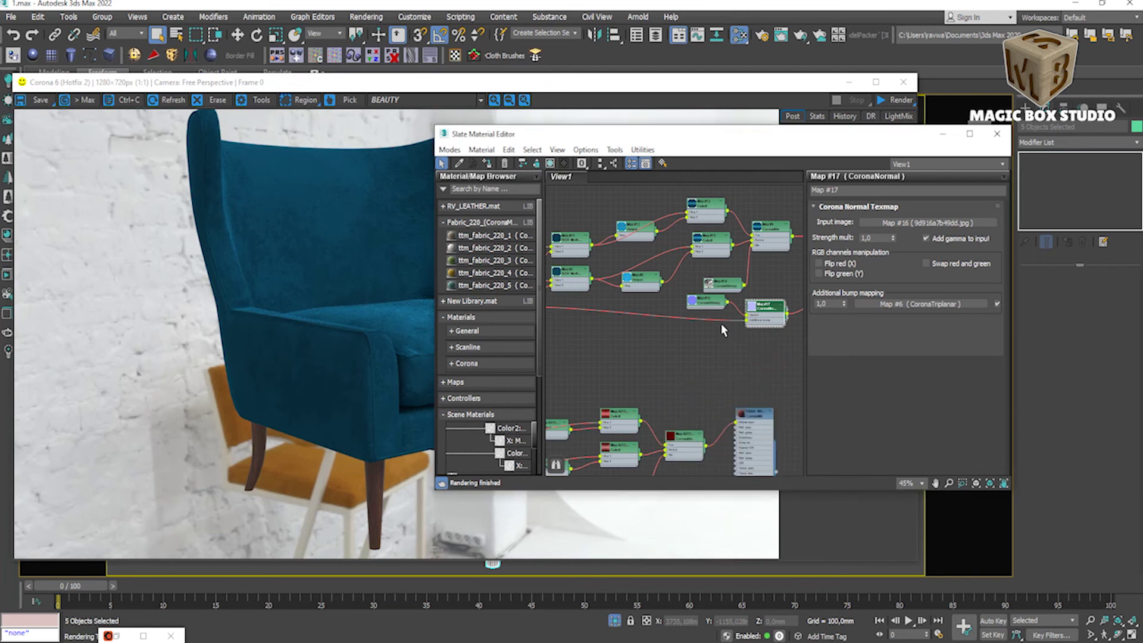
Step: Set the normal-map bitmap (Map #16) U and V tiling to 3.0 and re-render
double_click(708, 306)
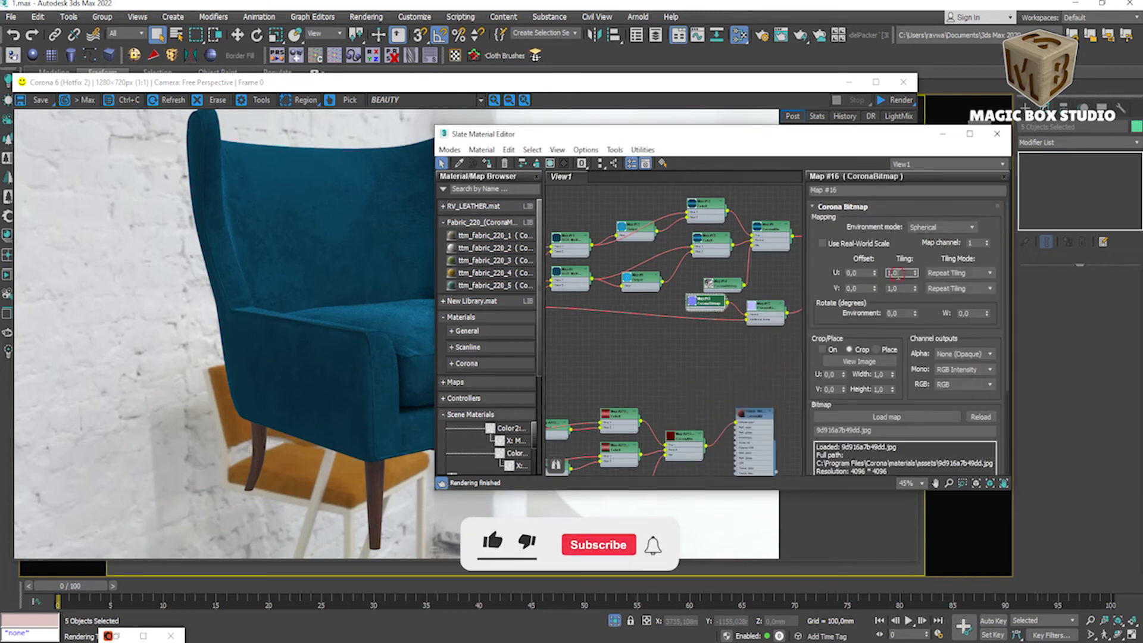
text(3)
key(Tab)
text(3)
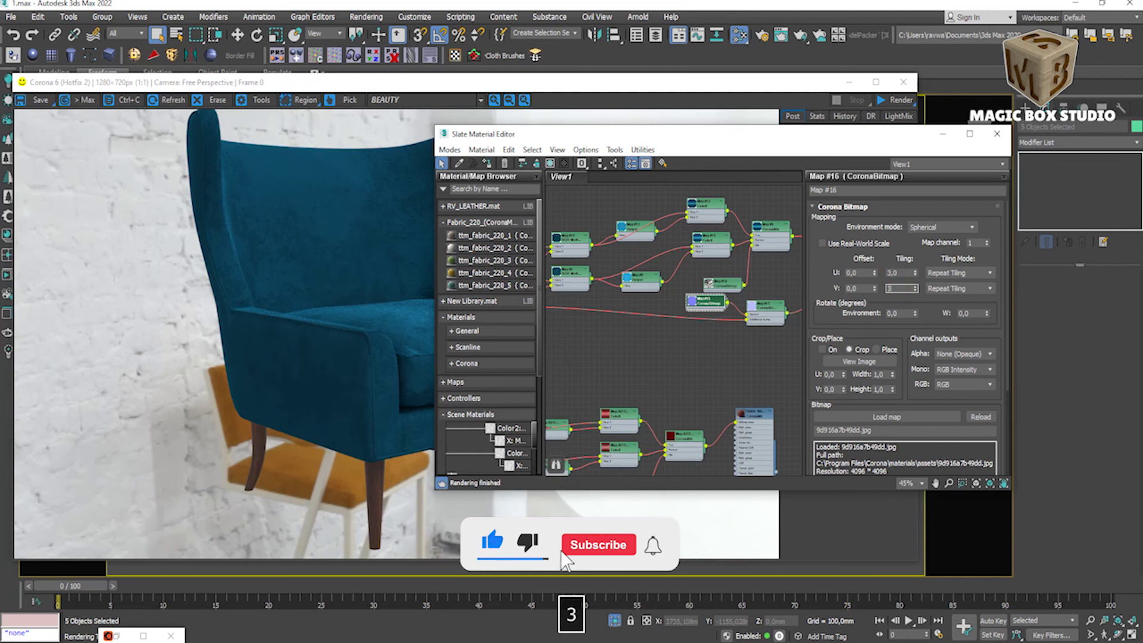
key(Return)
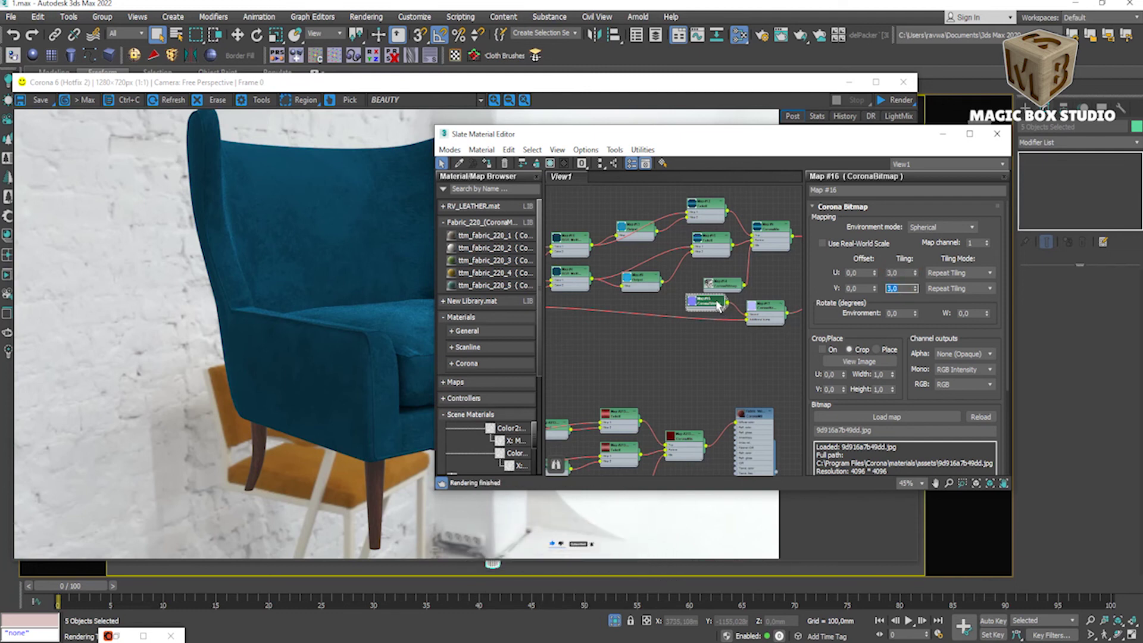
click(881, 101)
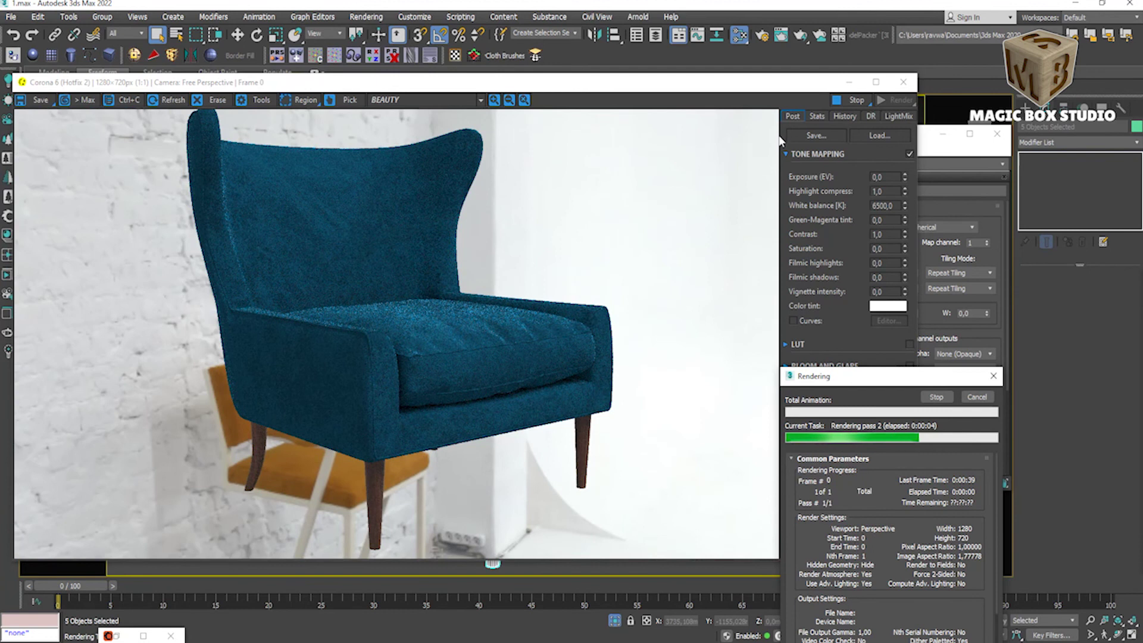
Step: Bring the frame buffer forward and zoom in and out to inspect the denser velvet texture
drag(741, 89, 814, 77)
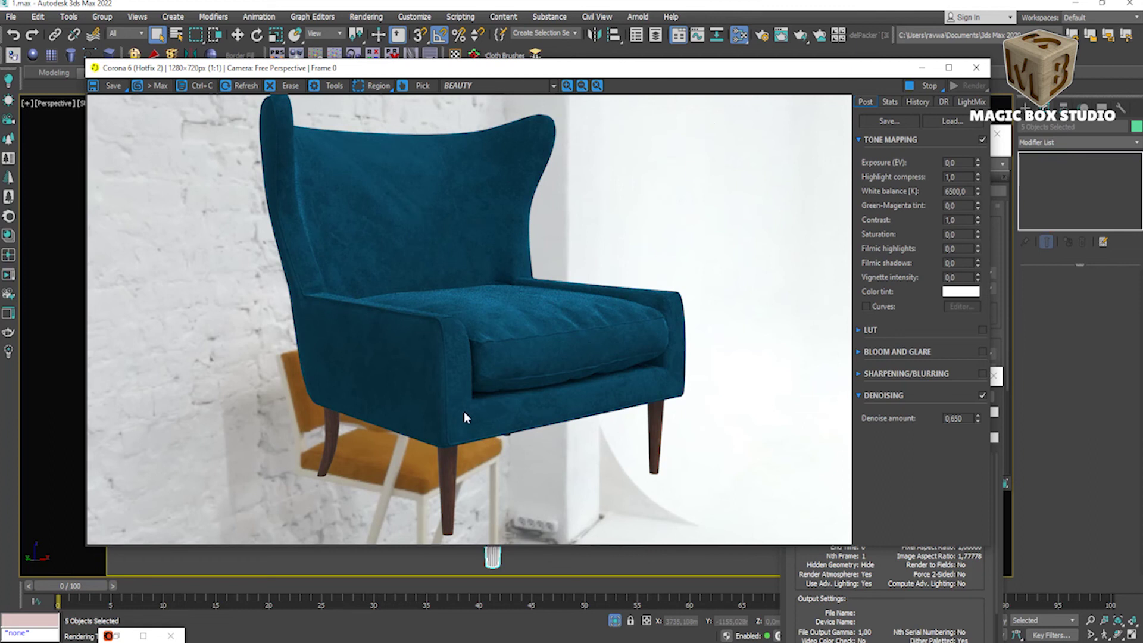
scroll(463, 412, up, 1)
scroll(470, 417, up, 1)
scroll(469, 423, down, 1)
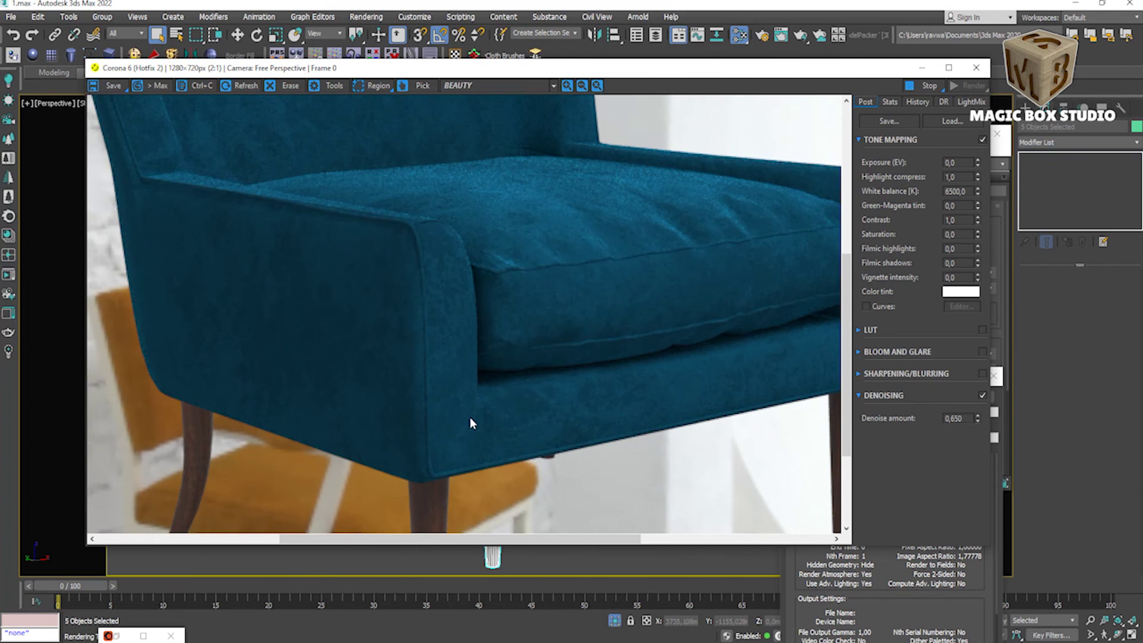
scroll(470, 416, down, 1)
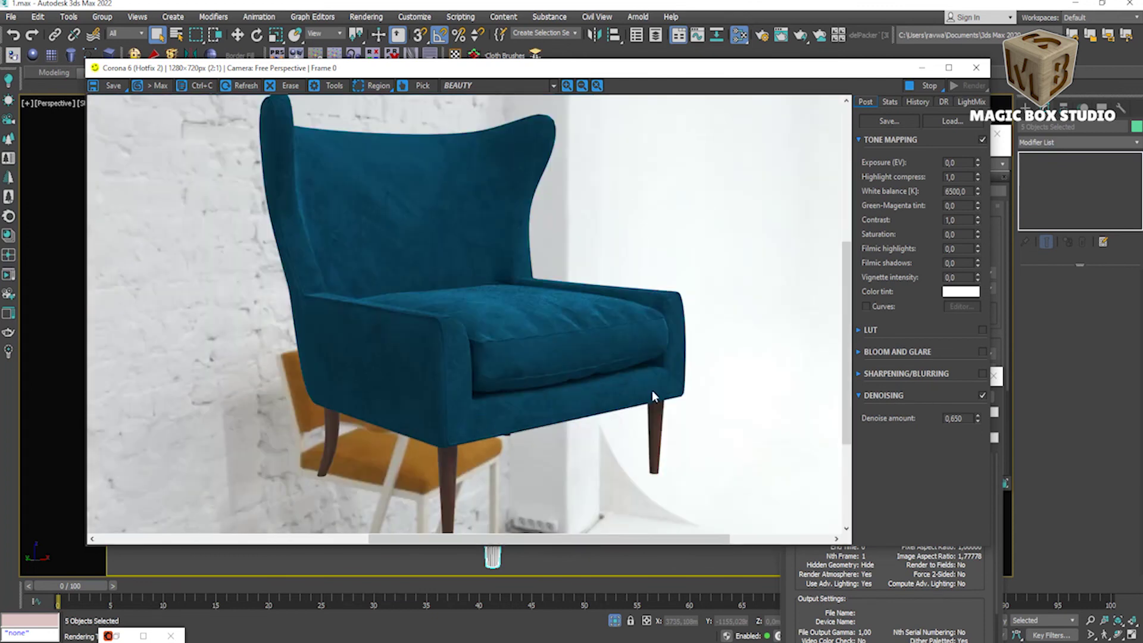
scroll(652, 390, up, 2)
scroll(652, 390, down, 1)
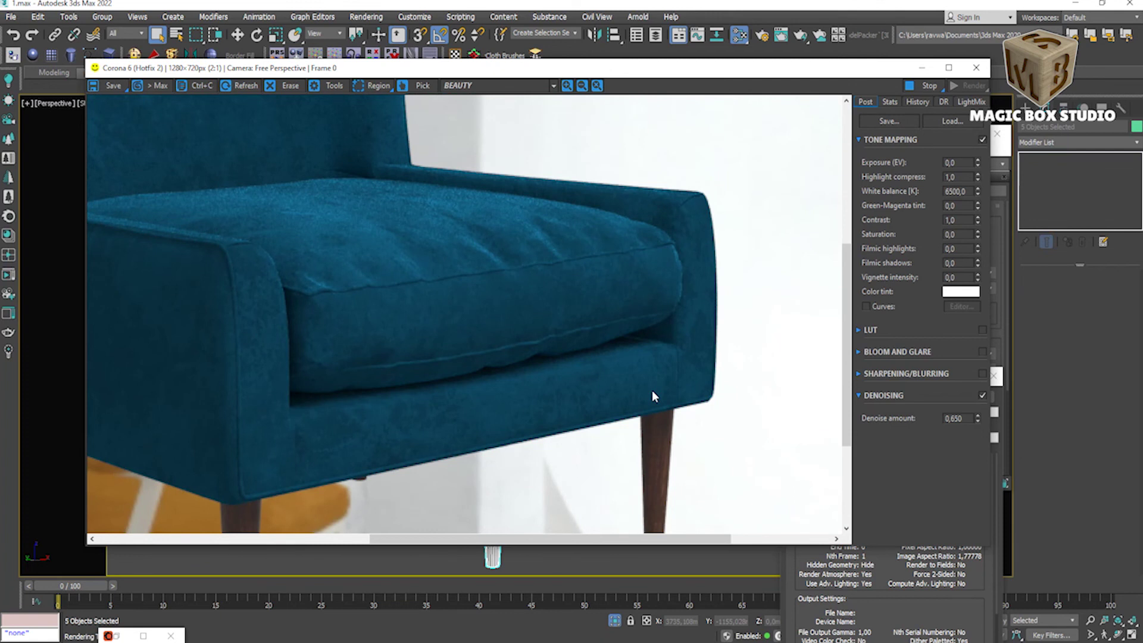
scroll(652, 390, down, 1)
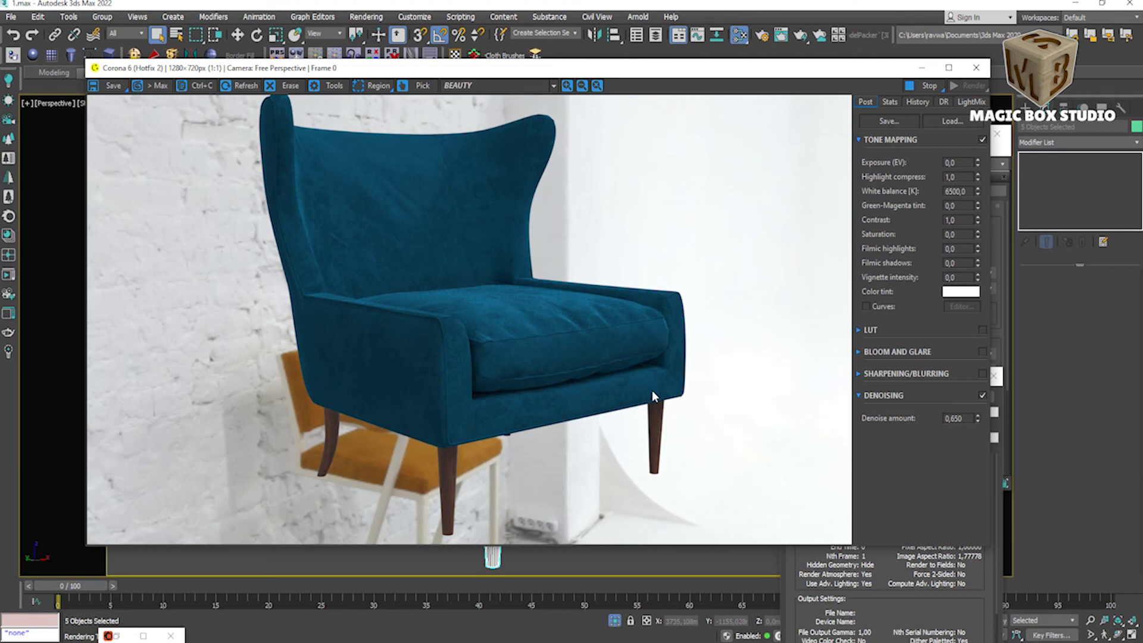
scroll(531, 412, up, 1)
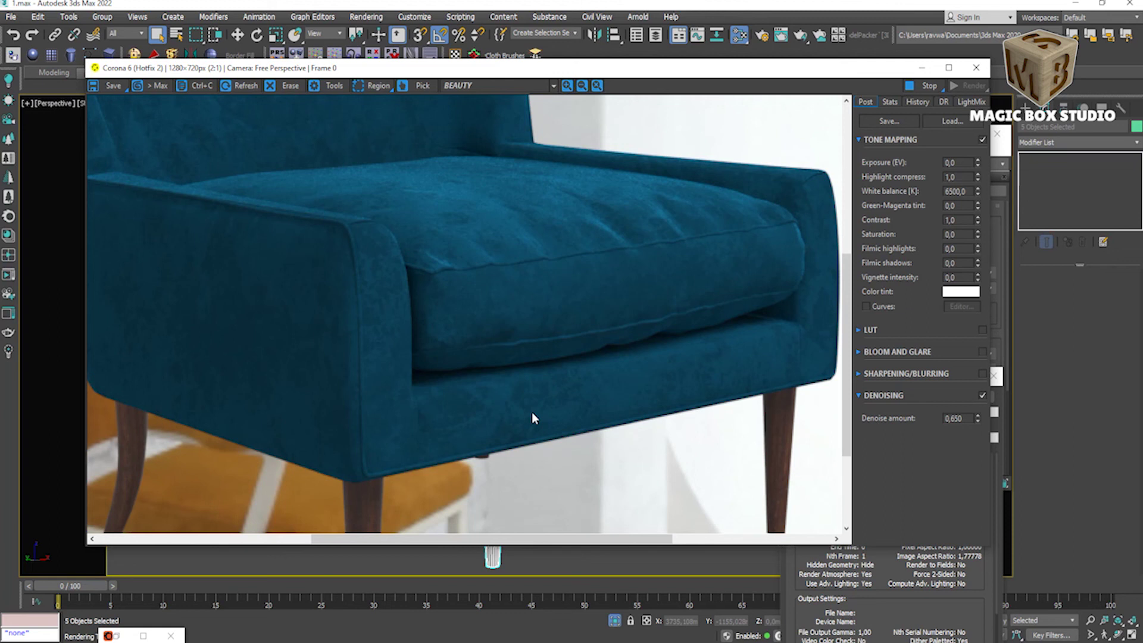
scroll(532, 412, down, 1)
scroll(368, 268, up, 1)
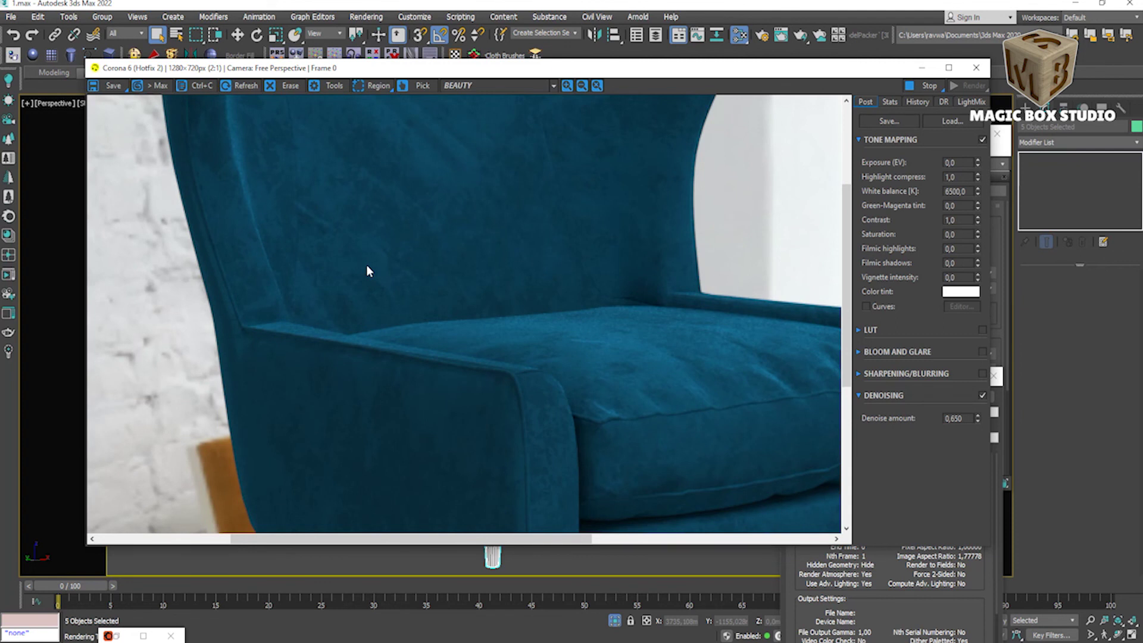
scroll(367, 266, down, 1)
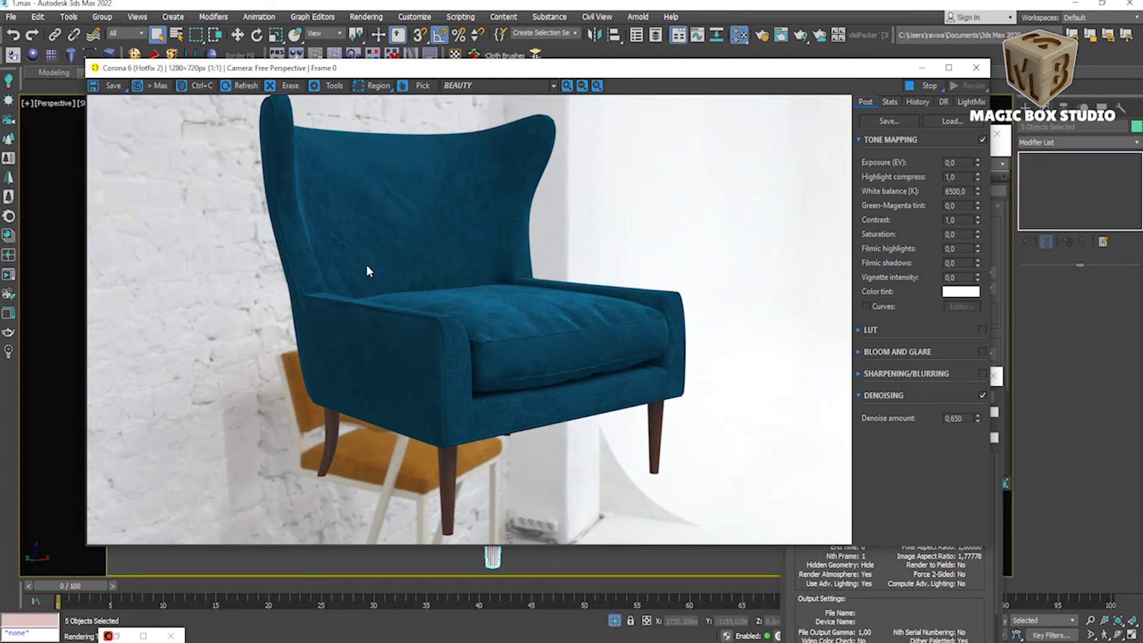
scroll(362, 200, up, 1)
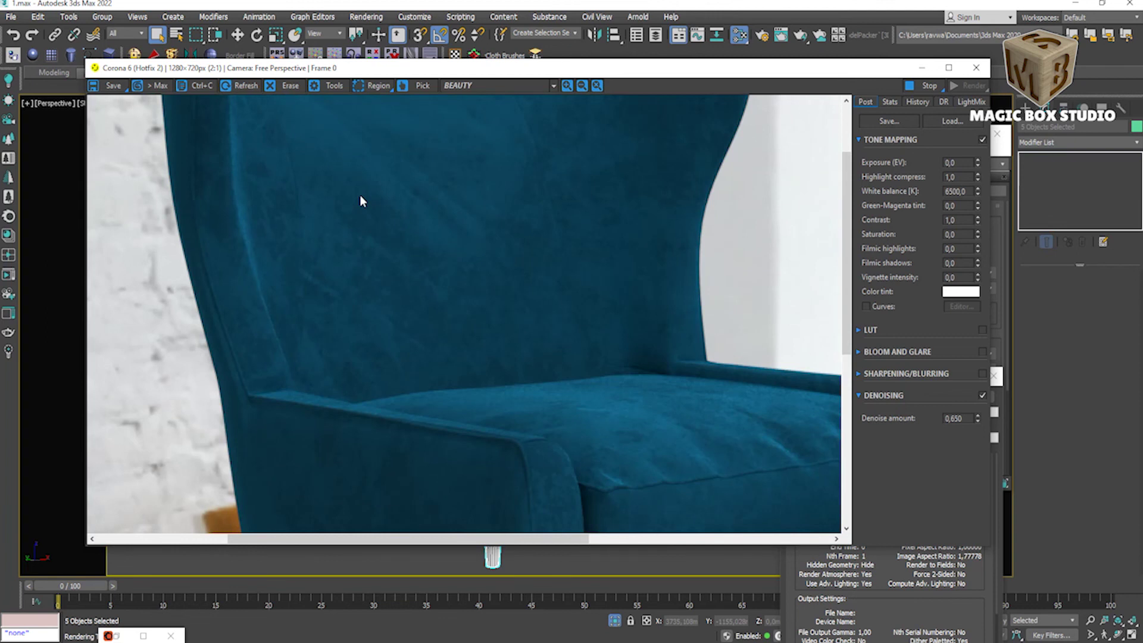
scroll(360, 196, down, 1)
scroll(511, 220, up, 1)
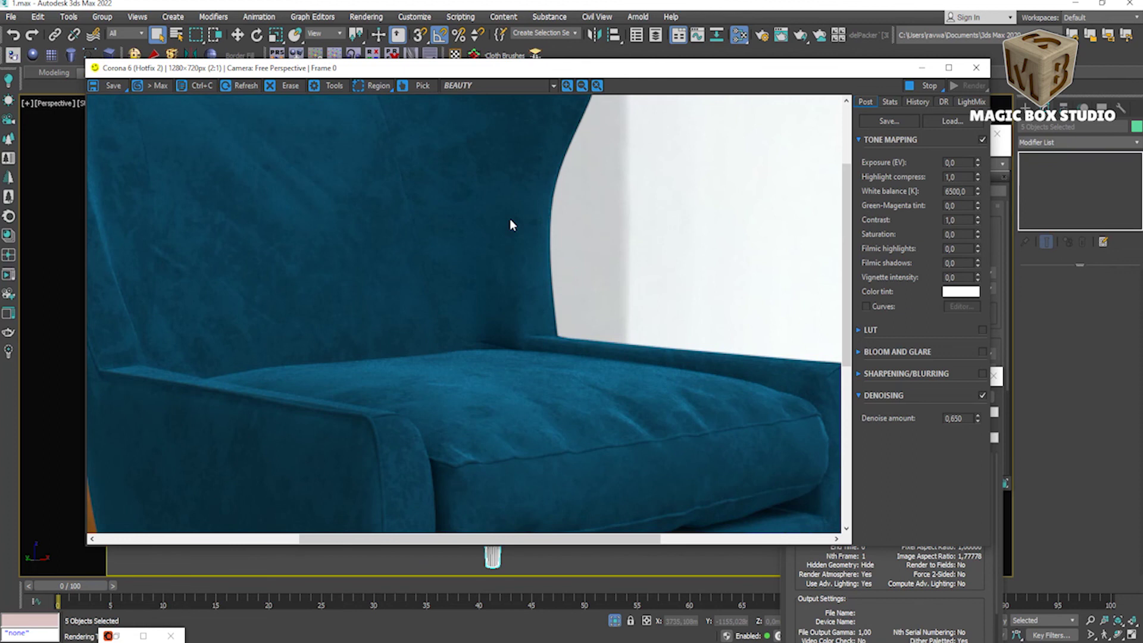
scroll(511, 224, down, 1)
scroll(496, 274, up, 1)
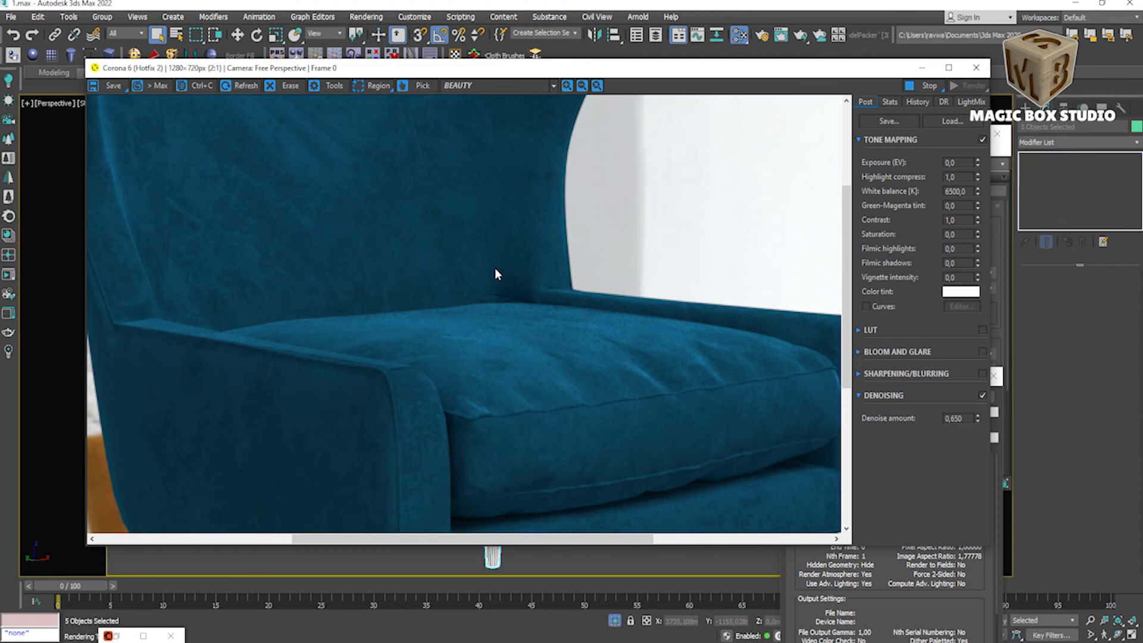
scroll(496, 269, down, 1)
scroll(382, 198, up, 1)
scroll(383, 198, down, 1)
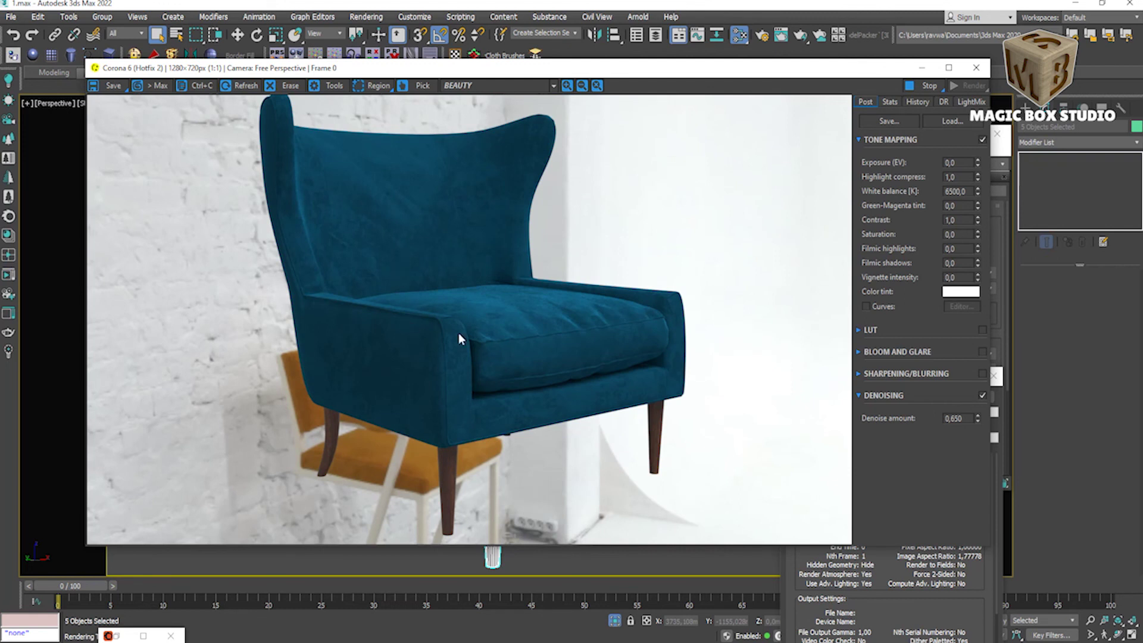
scroll(499, 341, up, 1)
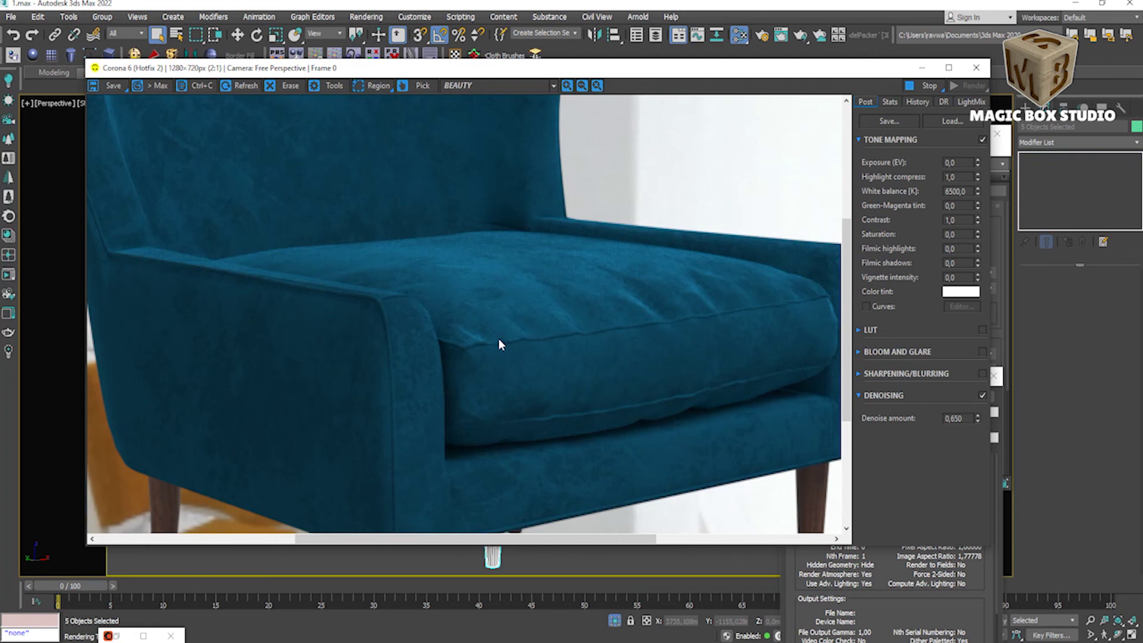
scroll(499, 344, down, 1)
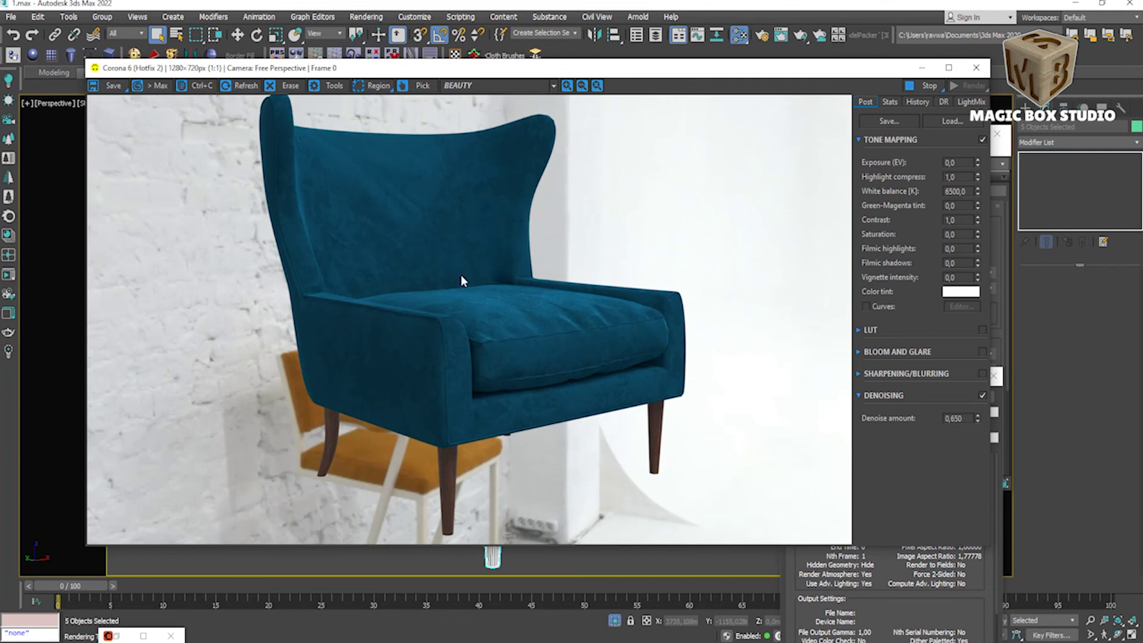
scroll(475, 260, up, 1)
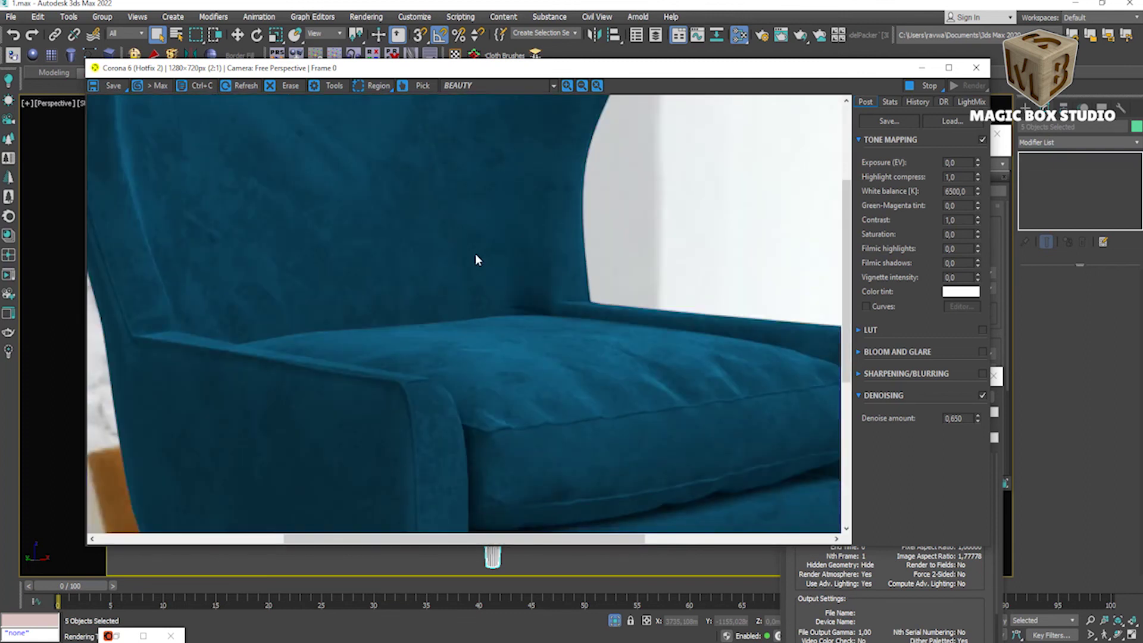
scroll(475, 260, down, 1)
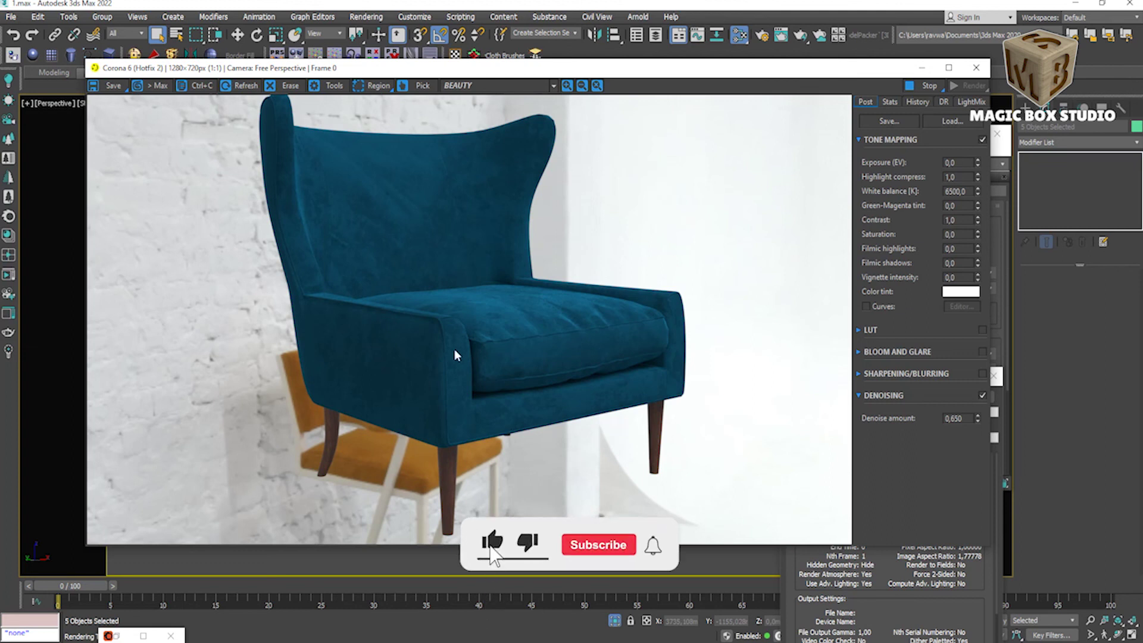
scroll(467, 354, up, 1)
scroll(466, 354, down, 1)
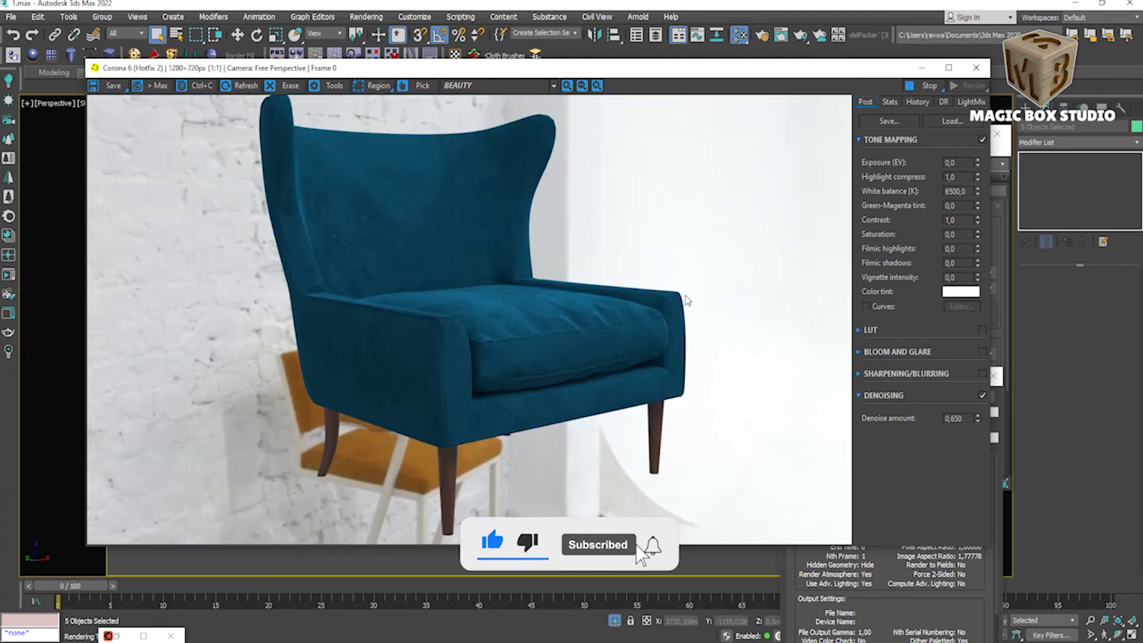
scroll(685, 296, up, 1)
scroll(685, 296, down, 1)
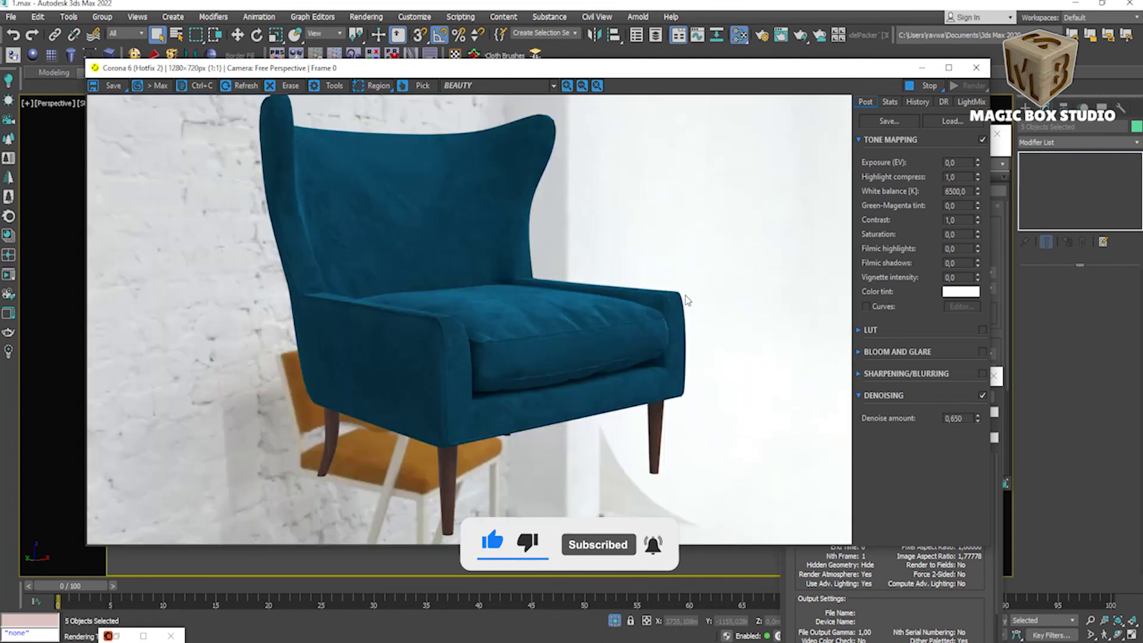